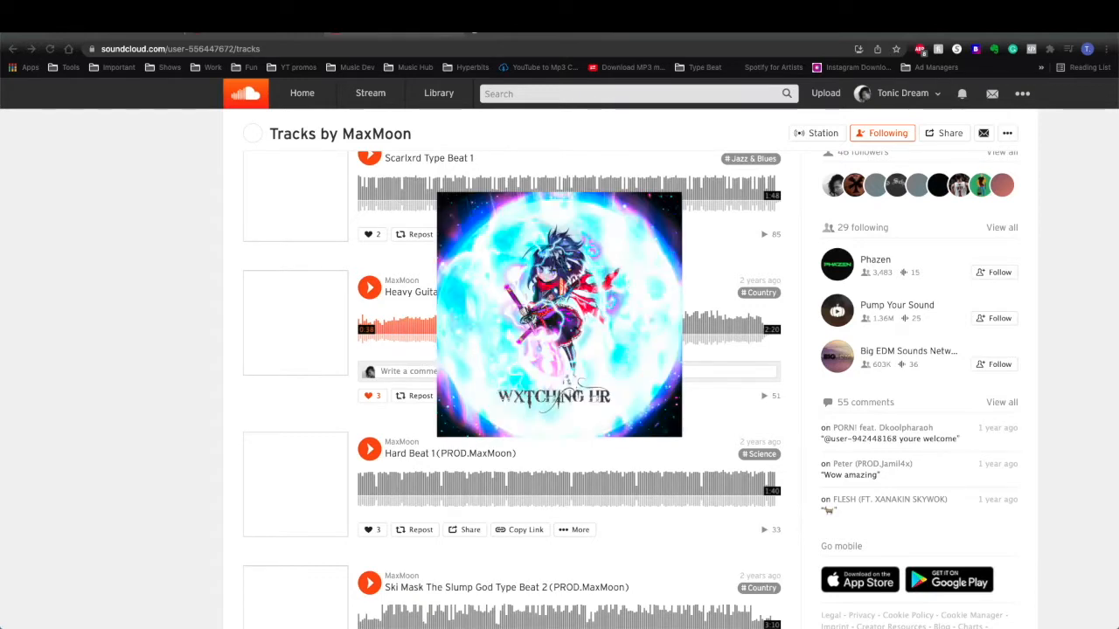
Step: Browse the artist's SoundCloud tracks around Heavy Guitar Beat and check the outcast-world channel on Discord
scroll(429, 225, down, 1)
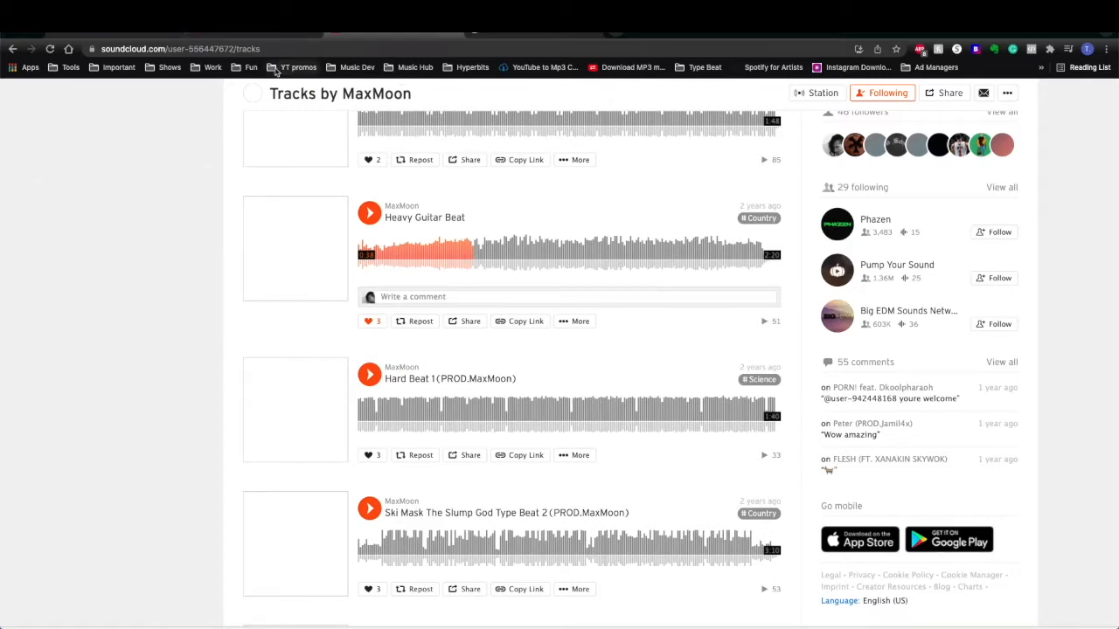
click(226, 38)
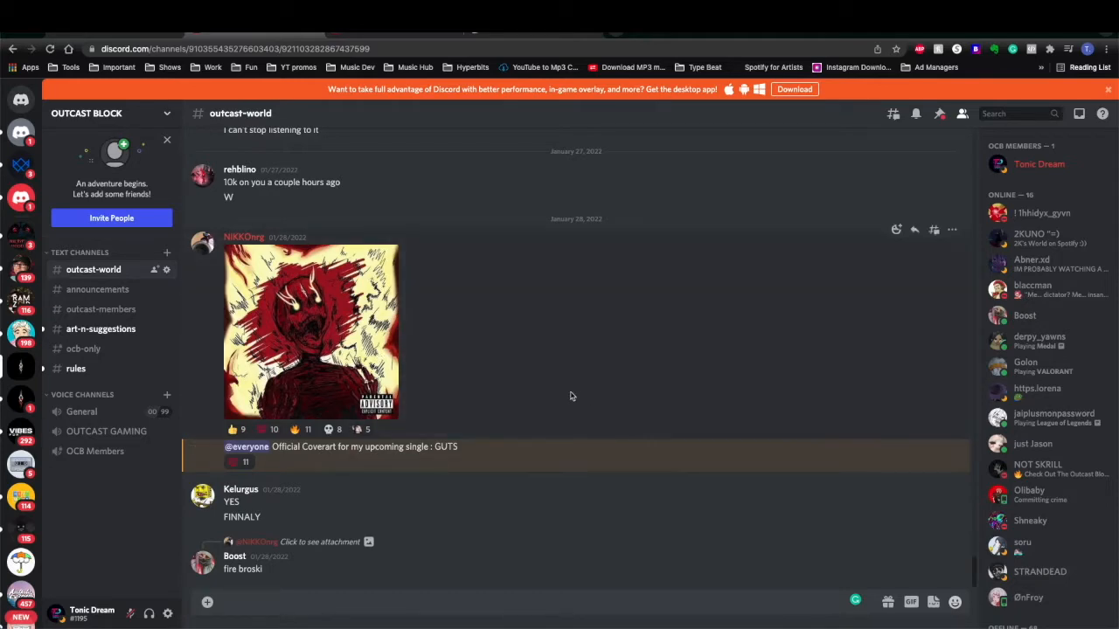
click(511, 36)
click(512, 36)
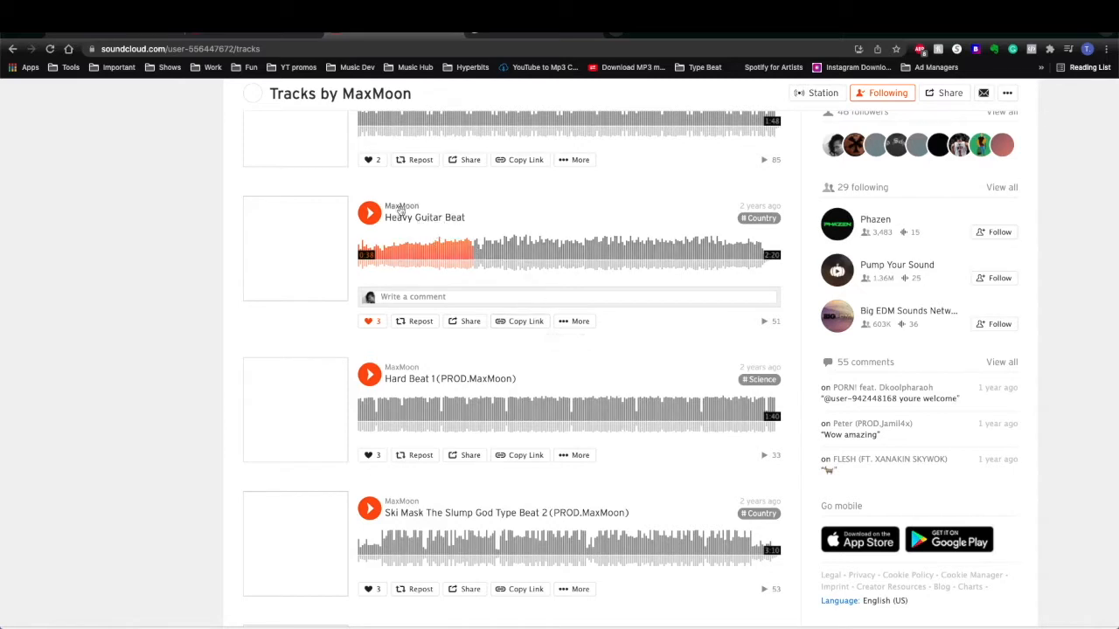
click(414, 323)
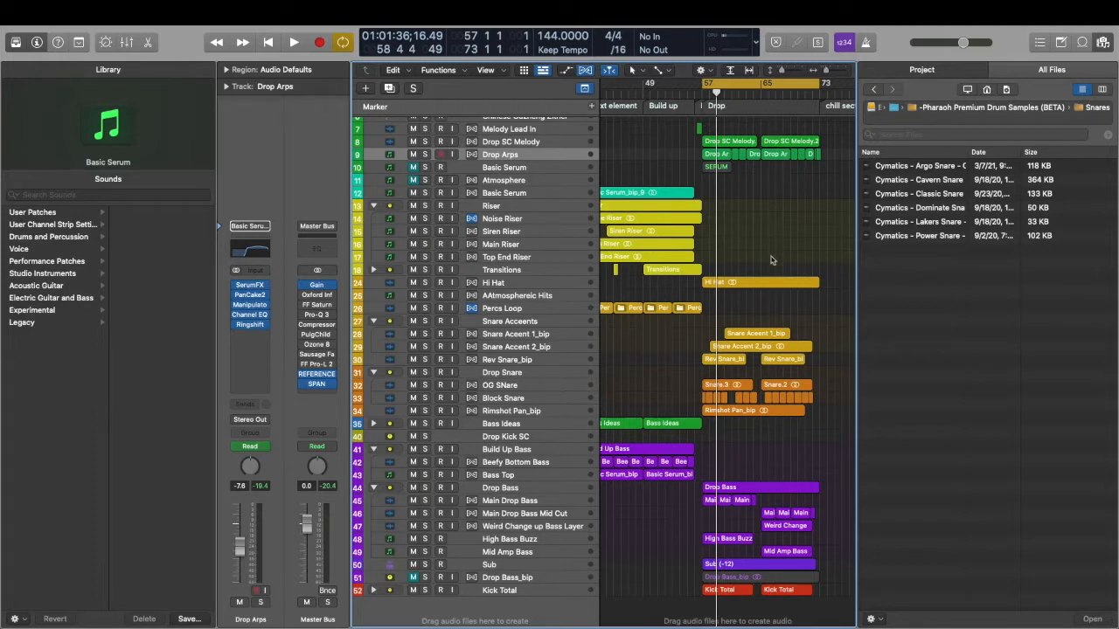
Step: Switch to Logic Pro and play part of the Drop section with all unmuted tracks
scroll(770, 259, up, 4)
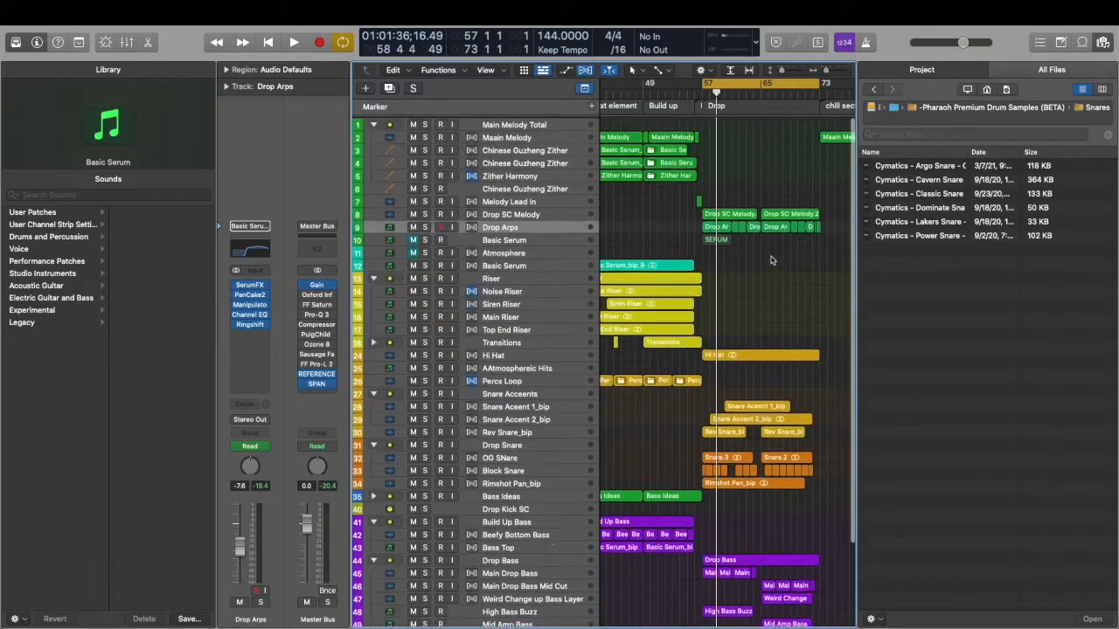
key(space)
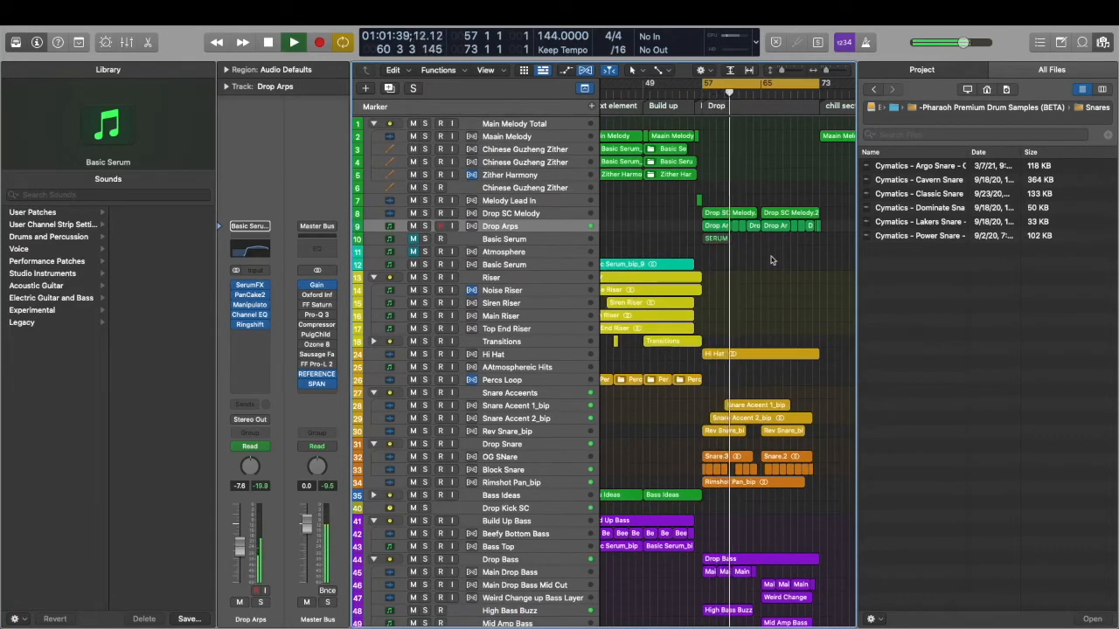
key(space)
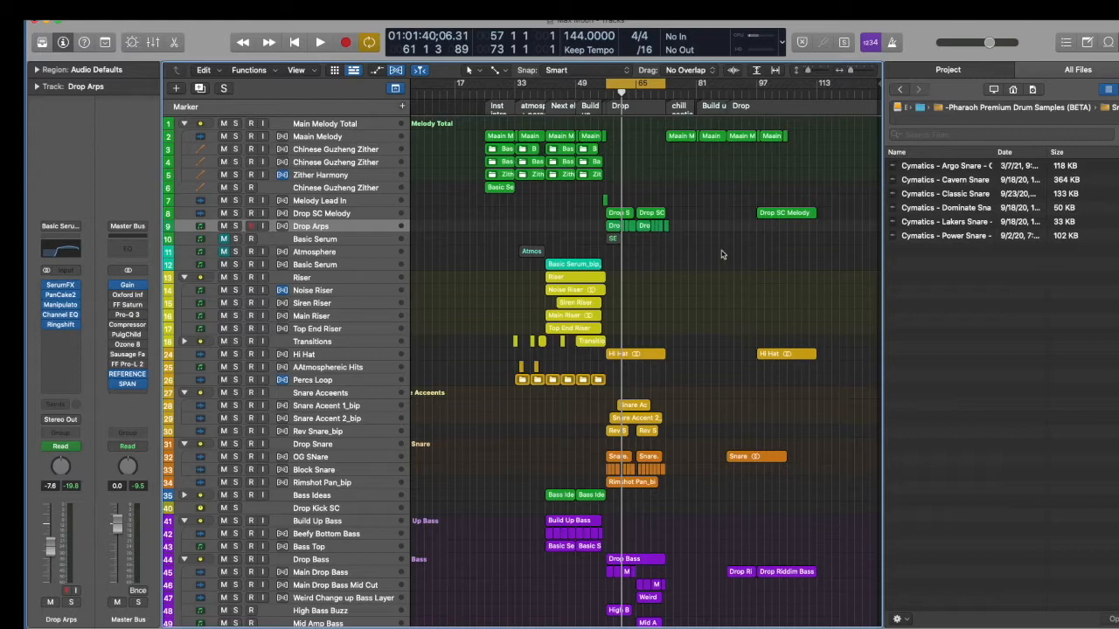
Step: Set the cycle range over the Inst intro section, from bar 25 to bar 33
key(super+Right)
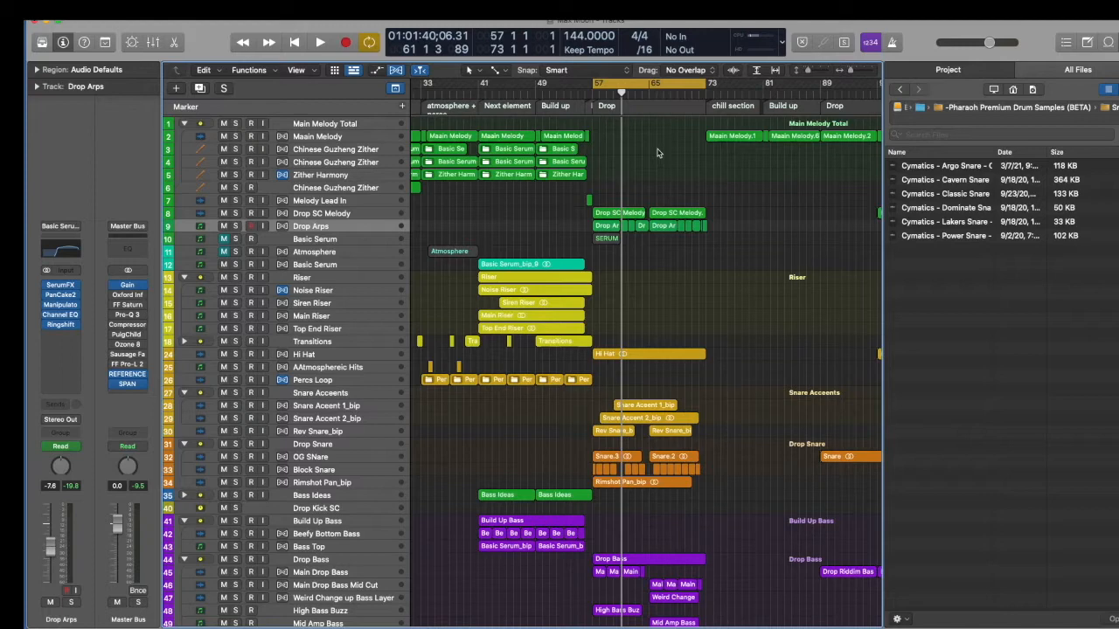
key(super+Down)
key(super+Down)
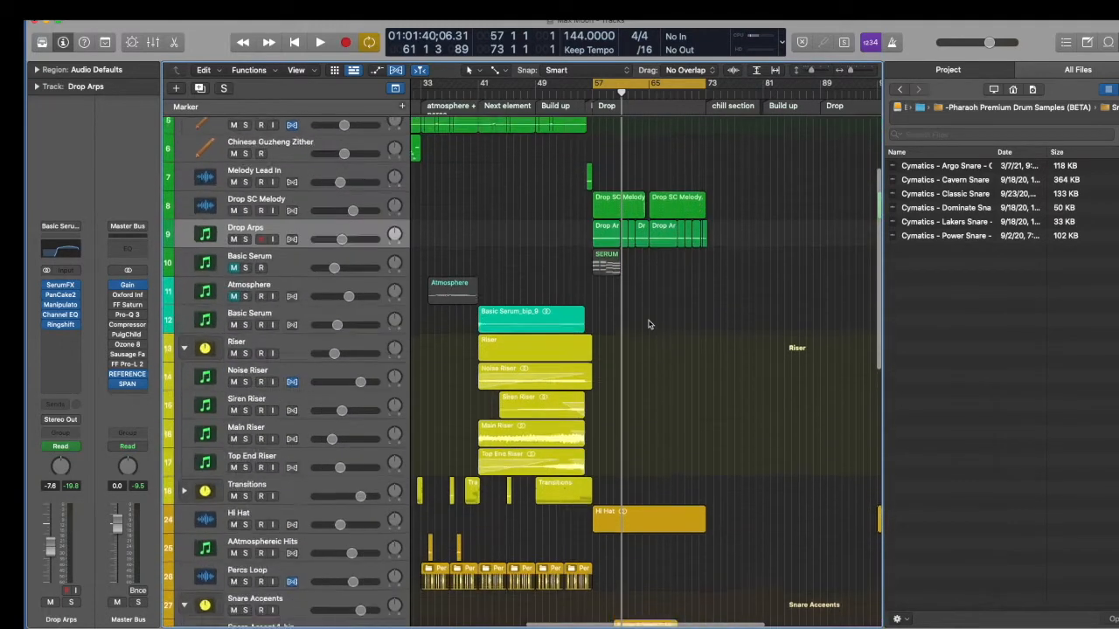
key(super+Down)
scroll(649, 324, left, 2)
key(super+Left)
key(super+Left)
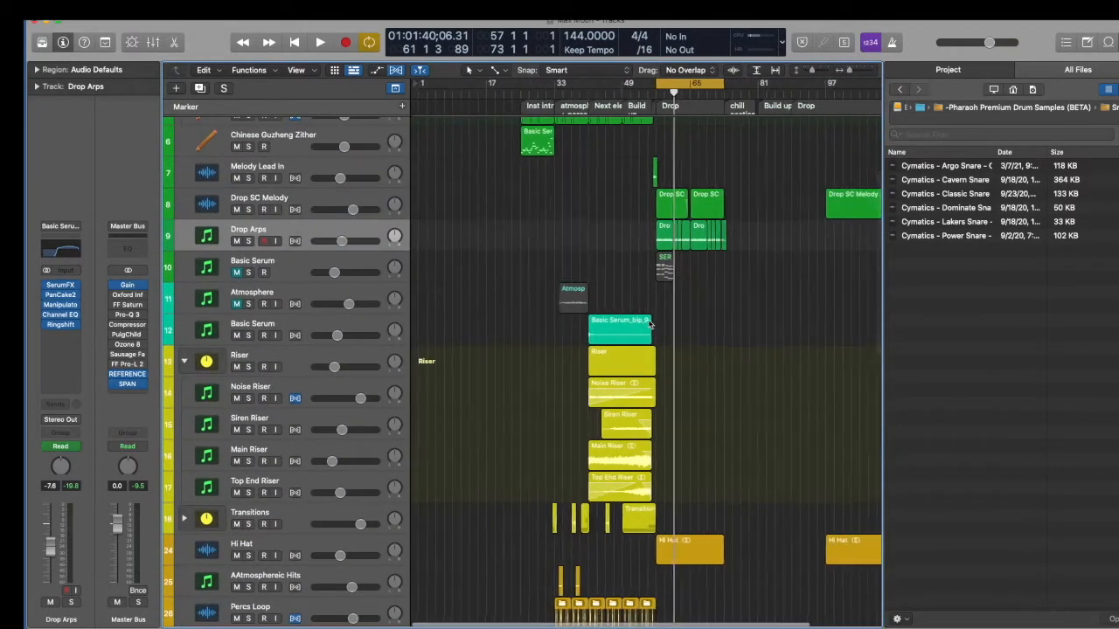
scroll(650, 324, up, 5)
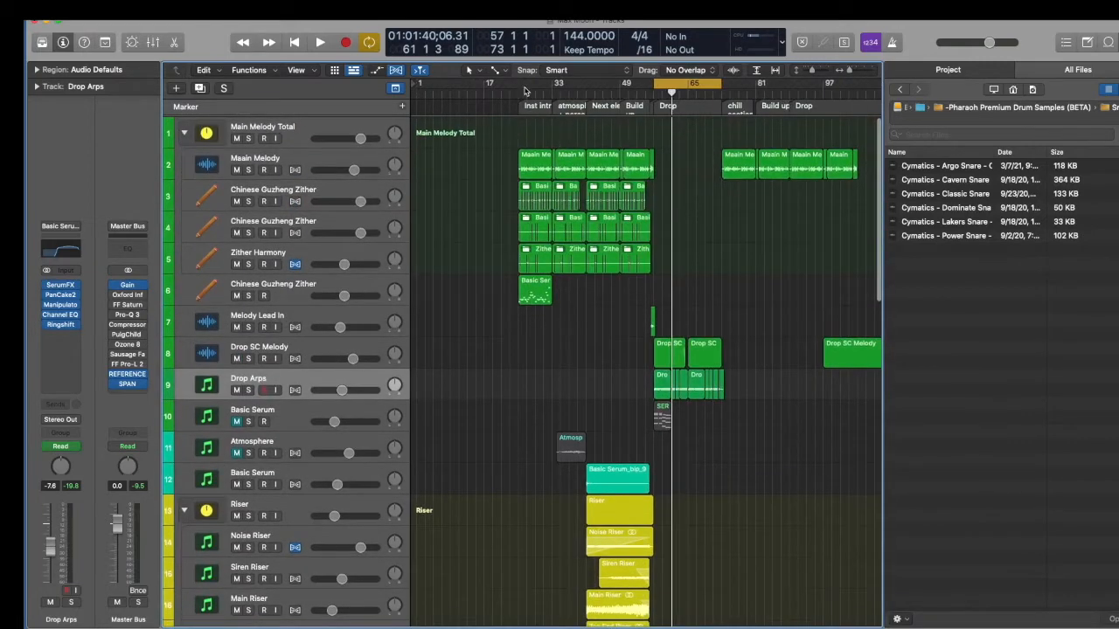
drag(519, 84, 550, 115)
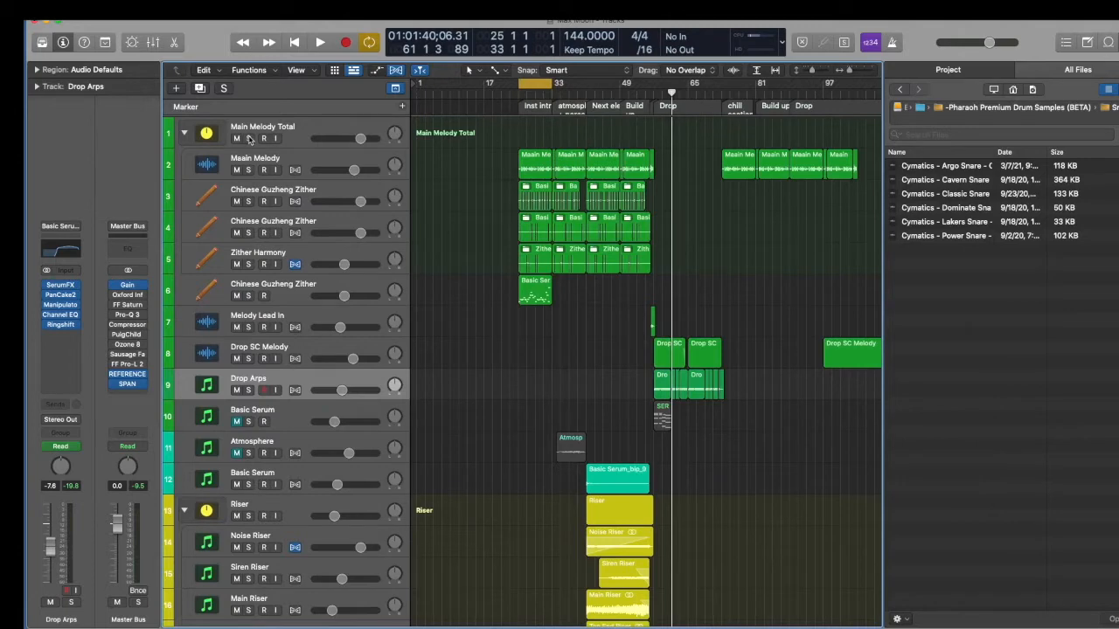
Step: Solo the Maain Melody track and play it through the Inst intro section
click(249, 170)
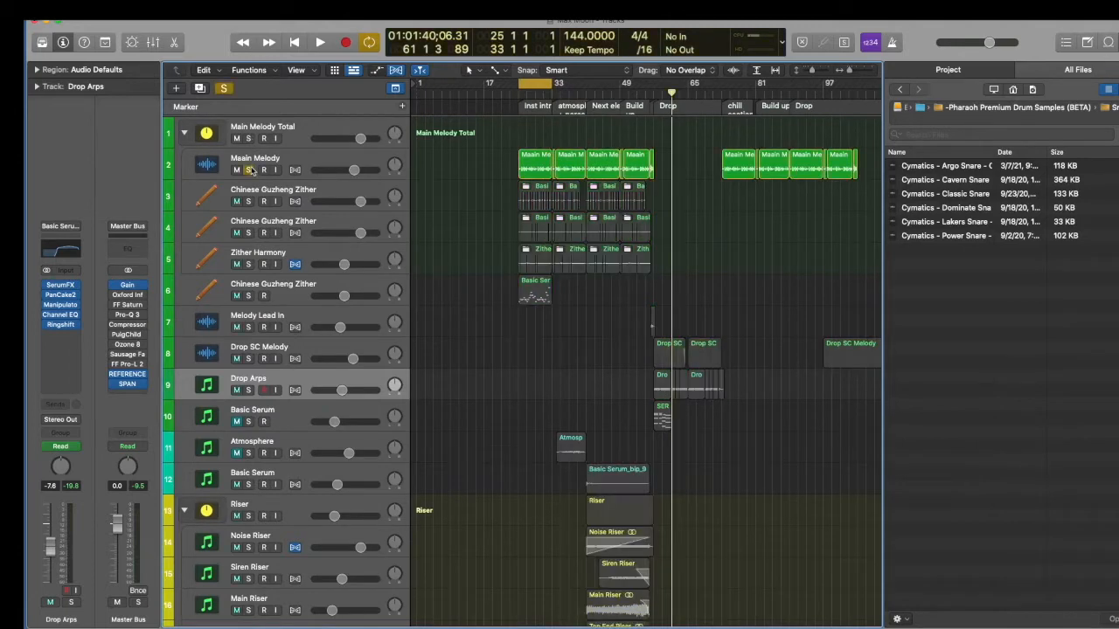
key(space)
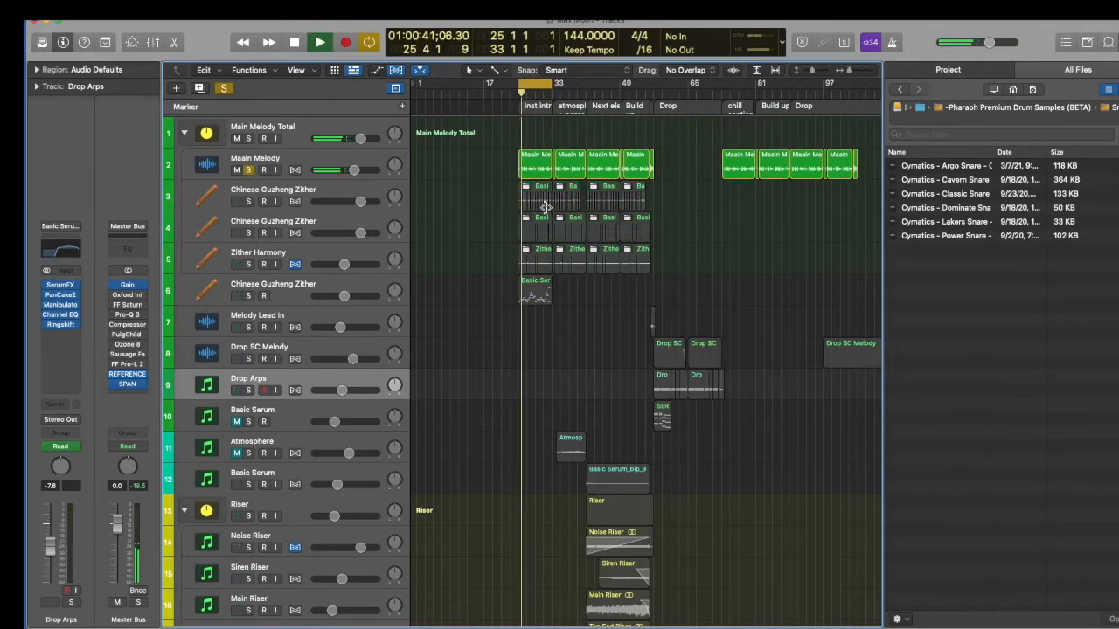
scroll(545, 207, up, 5)
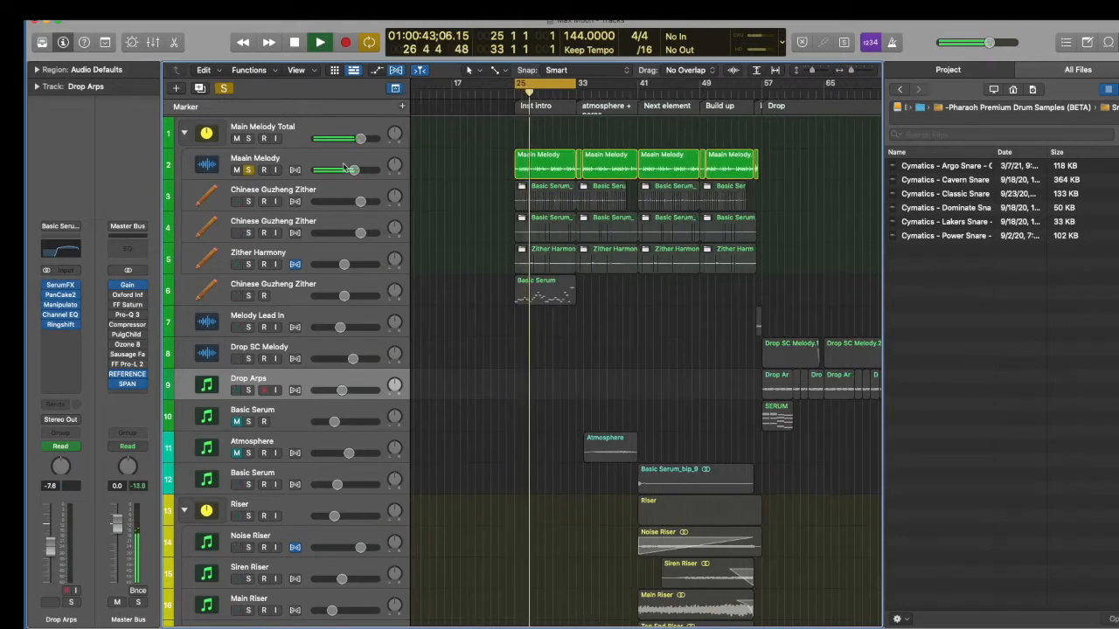
click(345, 166)
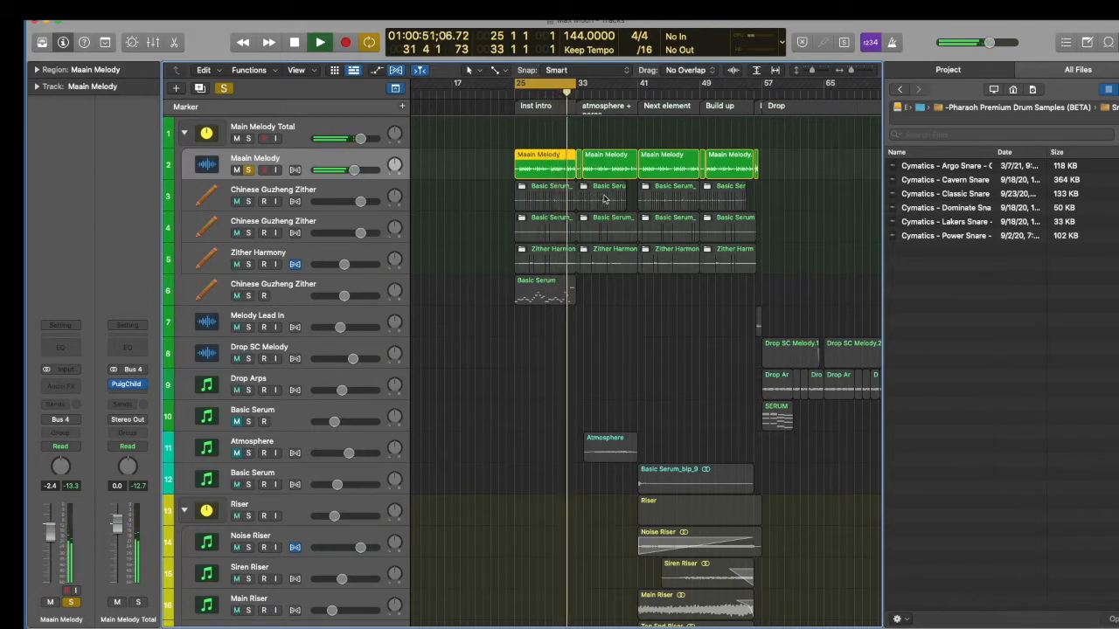
key(space)
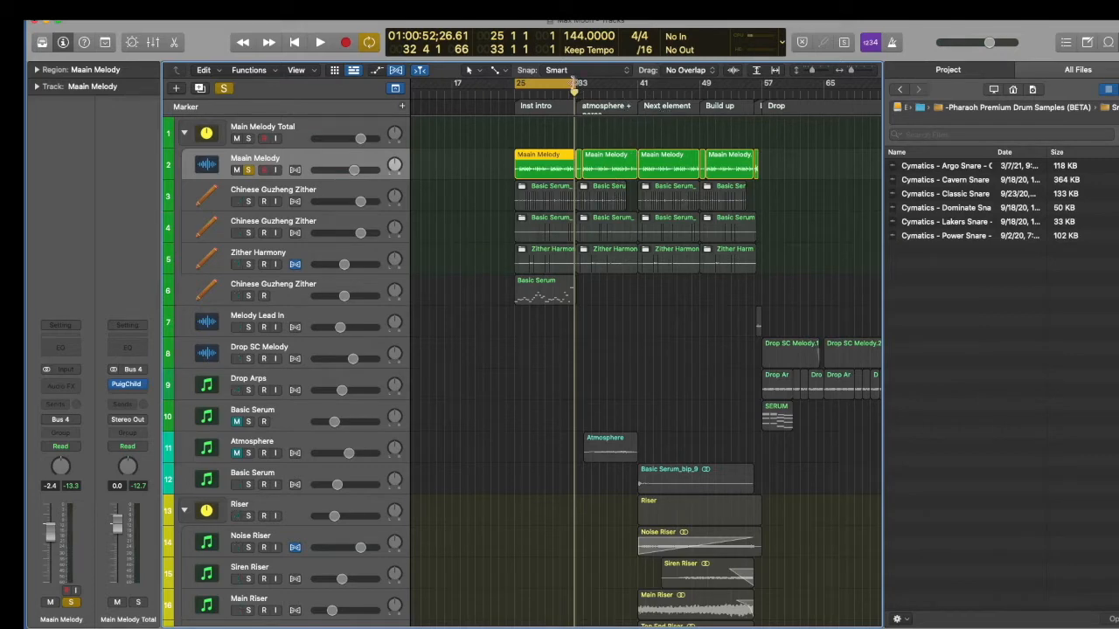
Step: Extend the end of the cycle range to bar 41 to include the atmosphere + percs section
key(super+Right)
key(super+Right)
key(super+Right)
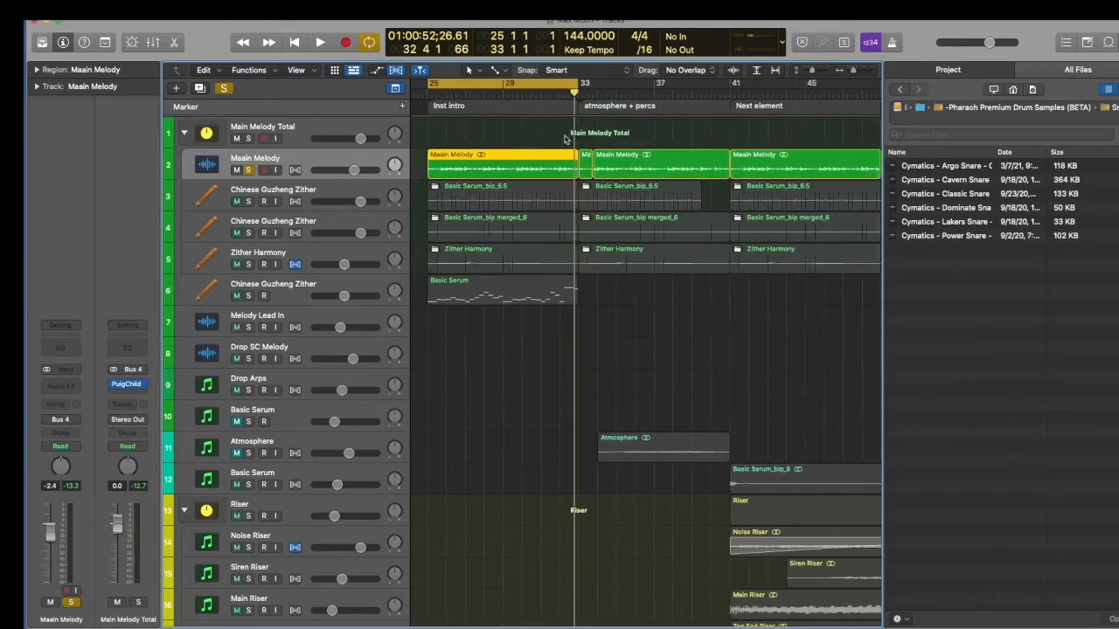
key(super+Right)
key(super+Right)
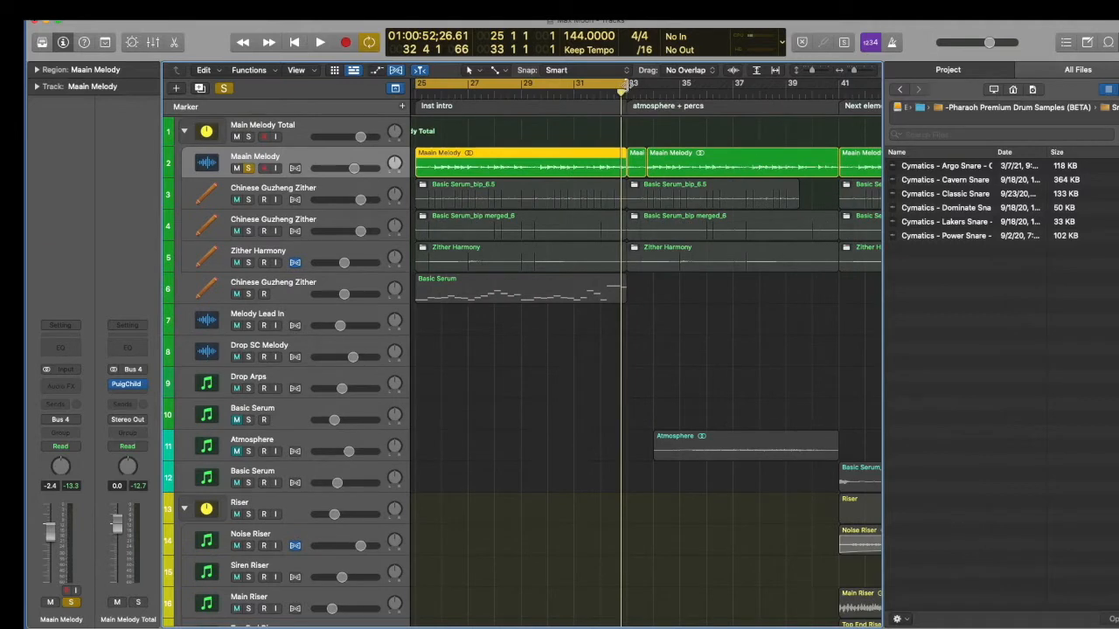
drag(615, 83, 816, 142)
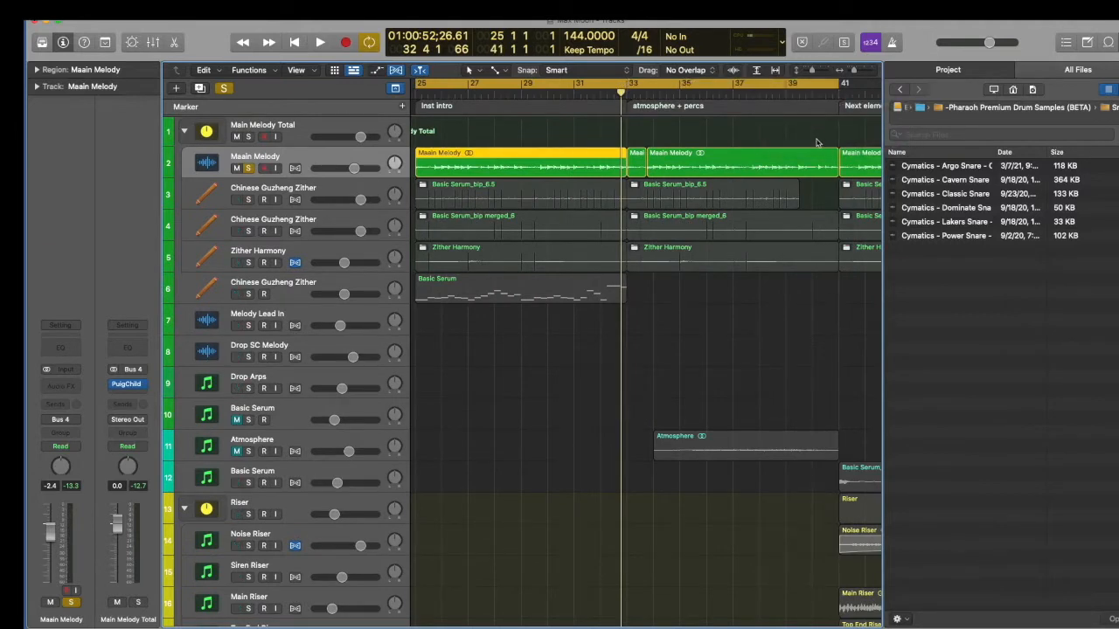
Step: Play the soloed Maain Melody in the intro and from about bar 37 to the end of the atmosphere + percs section
key(space)
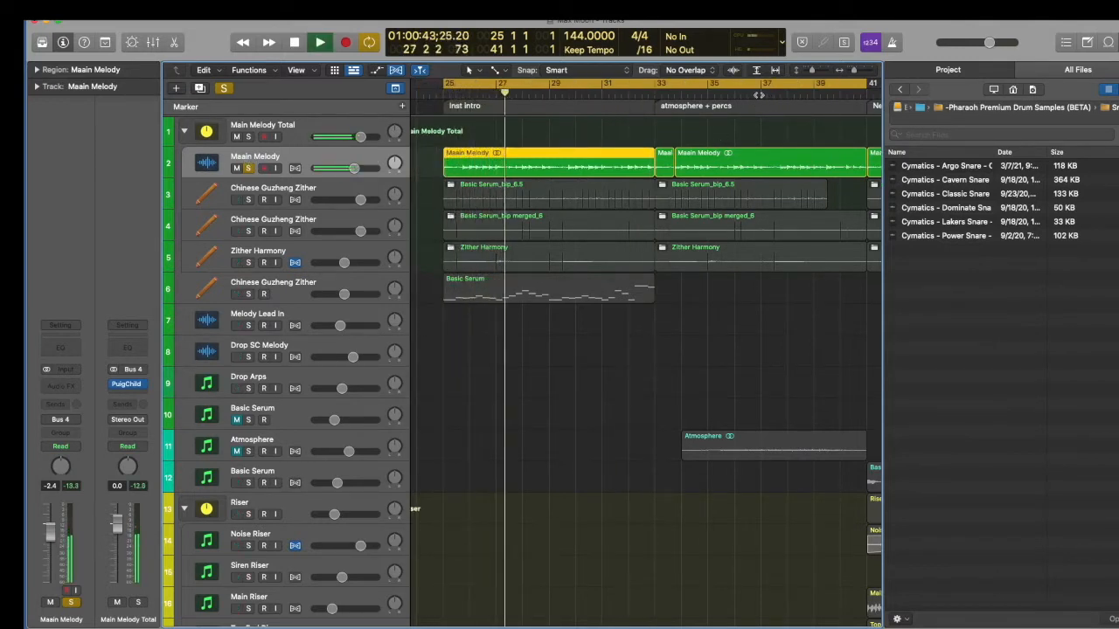
click(761, 93)
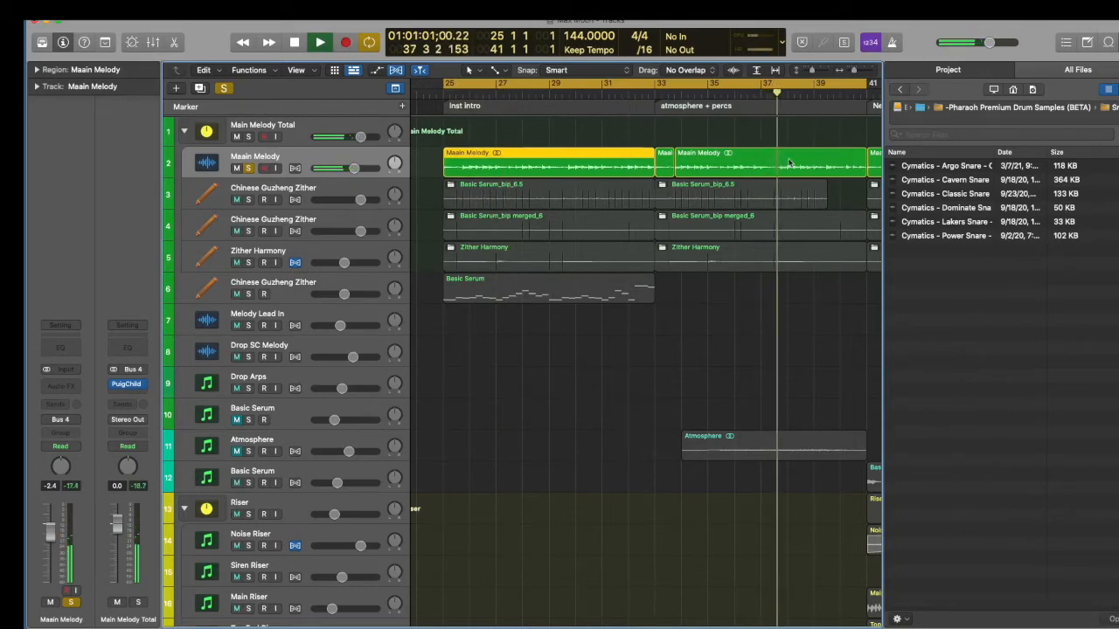
scroll(789, 162, right, 1)
scroll(789, 163, right, 1)
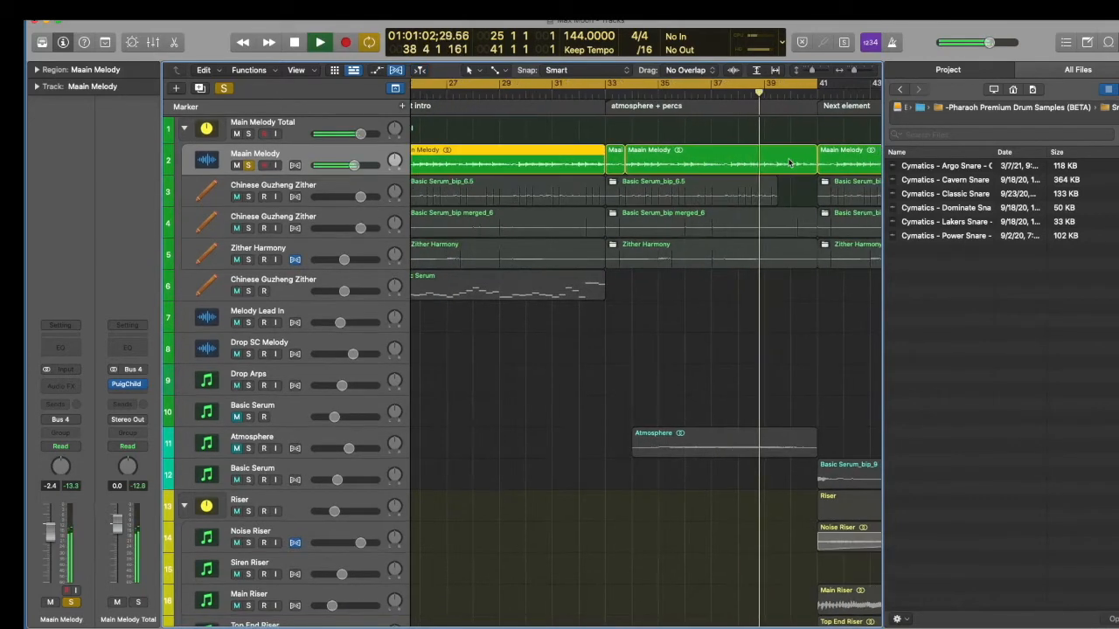
click(790, 163)
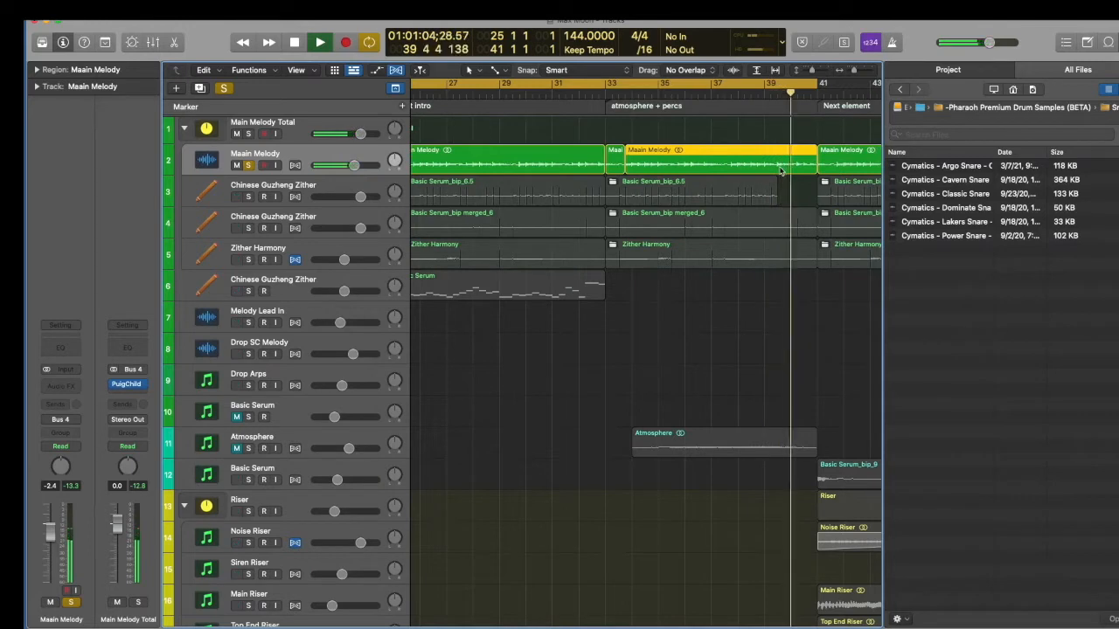
key(space)
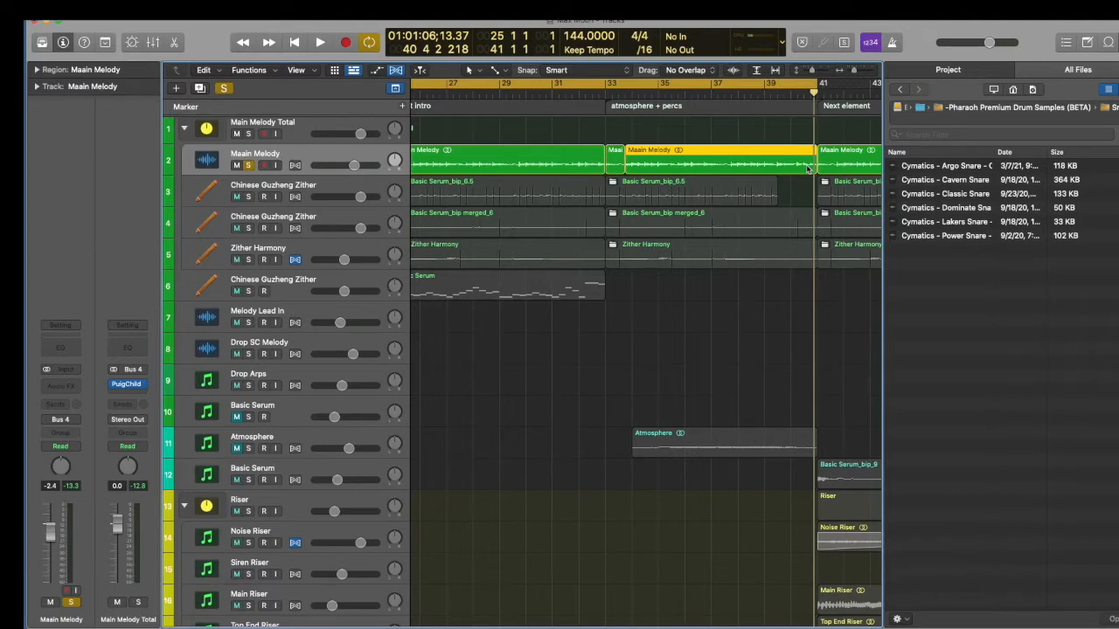
click(759, 297)
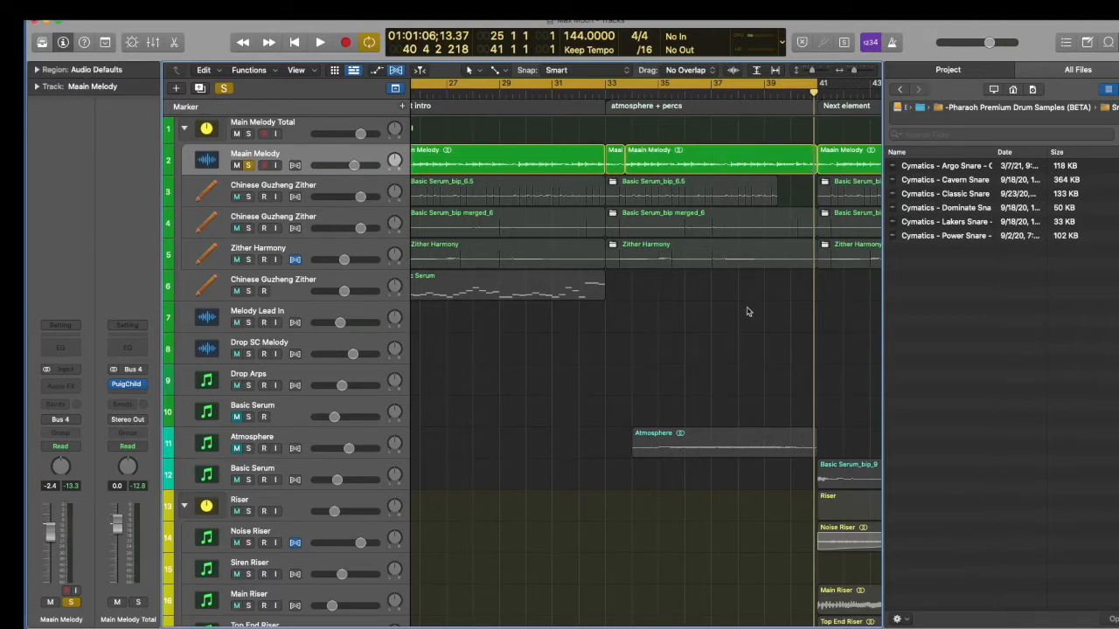
Step: Move the cycle range to bars 41 to 57, covering the Next element and Build up sections
key(super+Left)
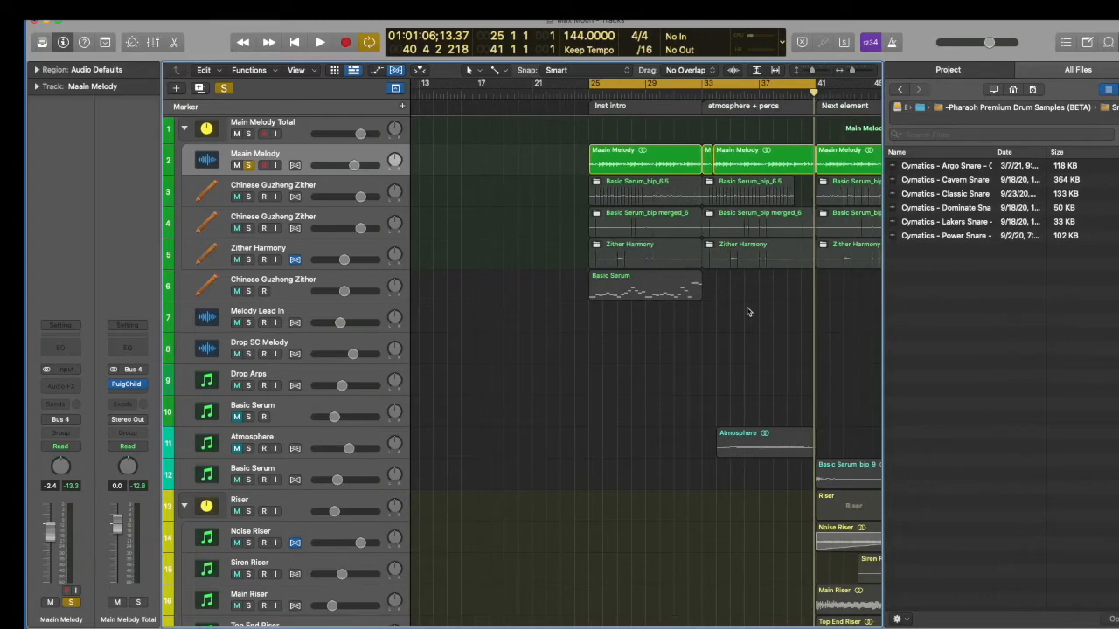
scroll(747, 312, right, 6)
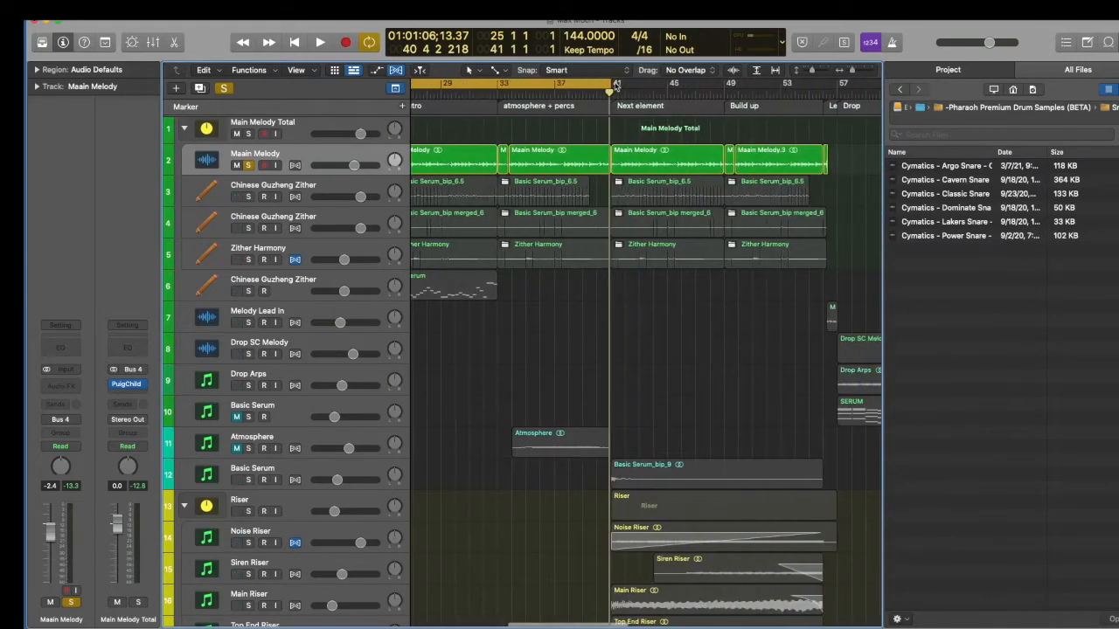
drag(597, 84, 820, 92)
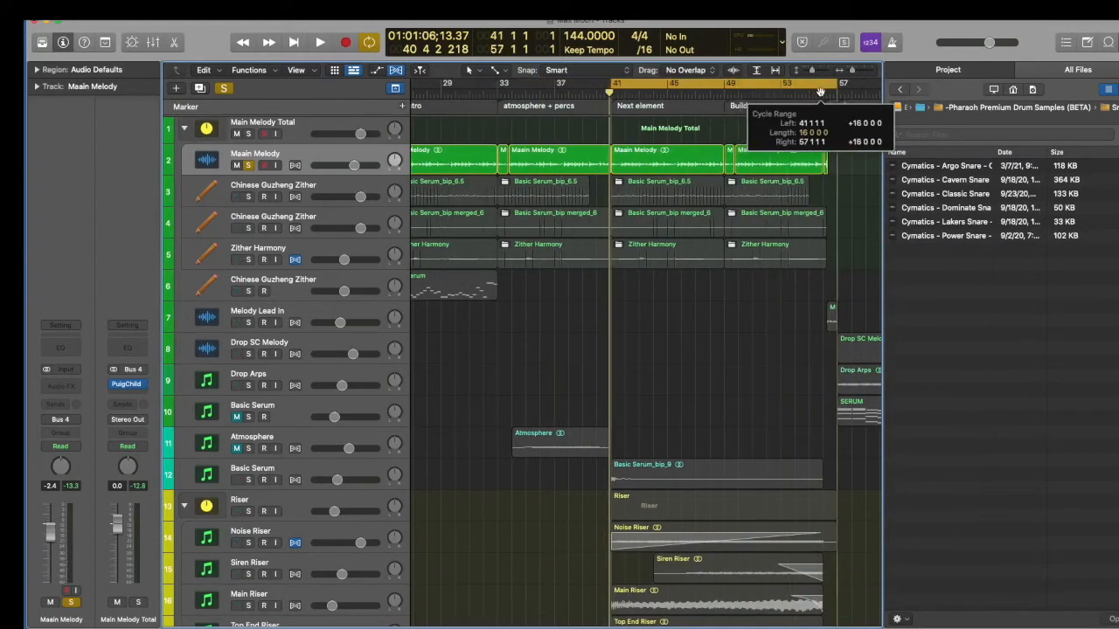
Step: Audition the Build Up Bass track stack soloed alongside the main melody from bar 41, and remove its solo
scroll(776, 265, down, 5)
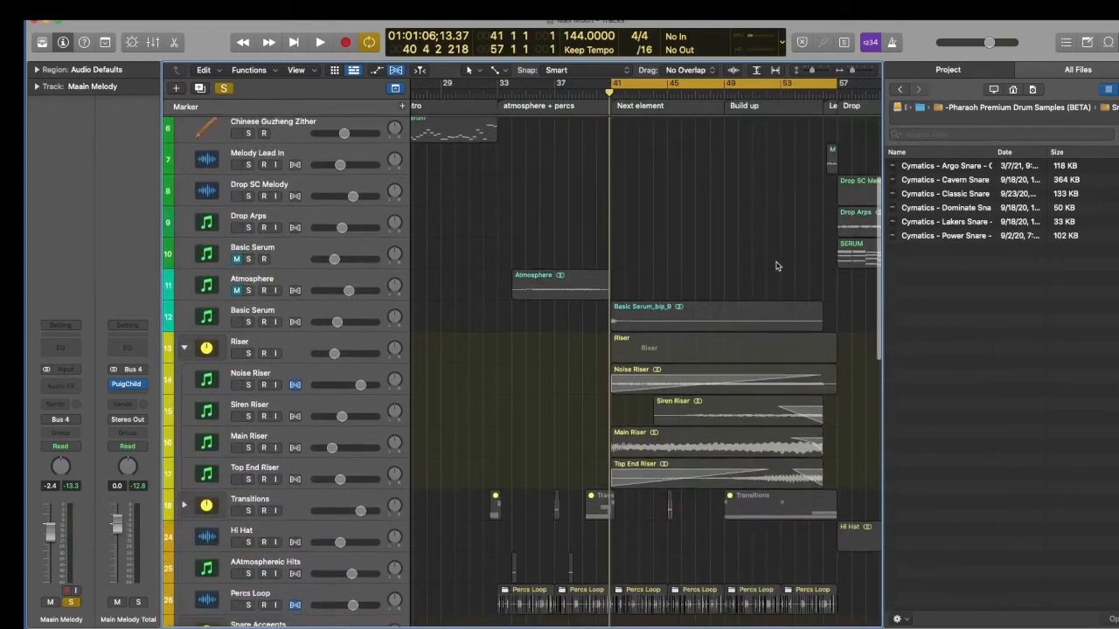
scroll(776, 266, down, 8)
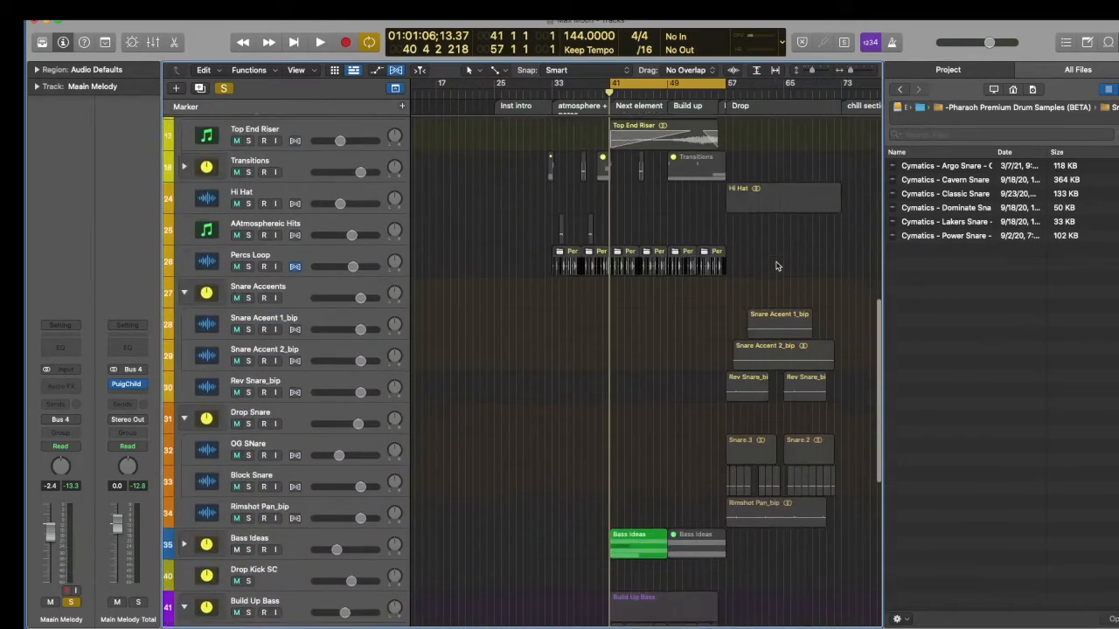
scroll(776, 265, down, 10)
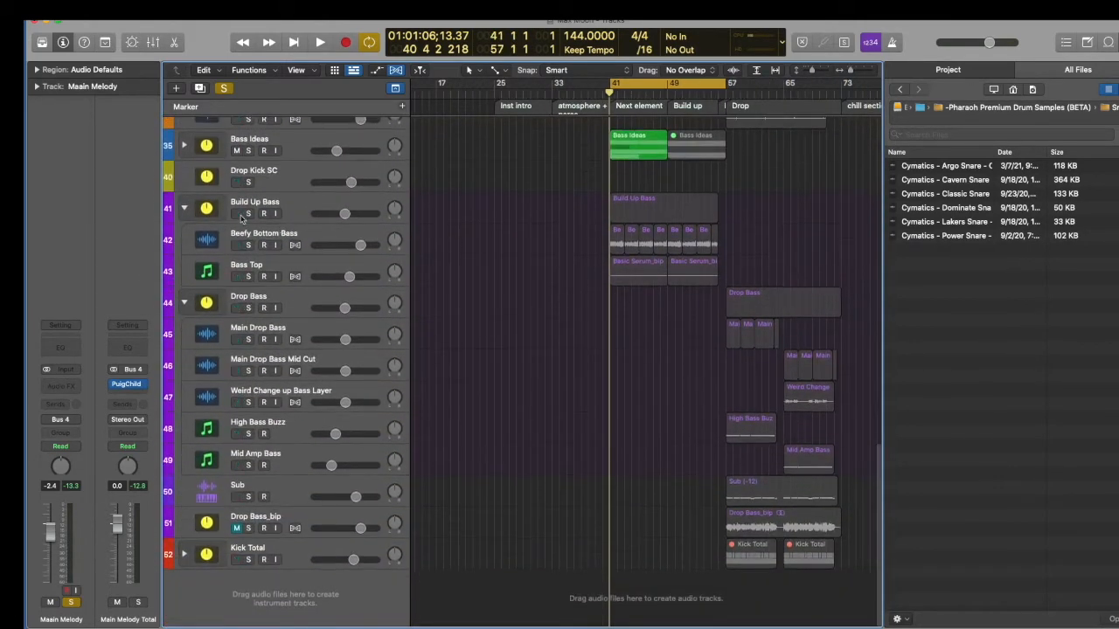
click(248, 214)
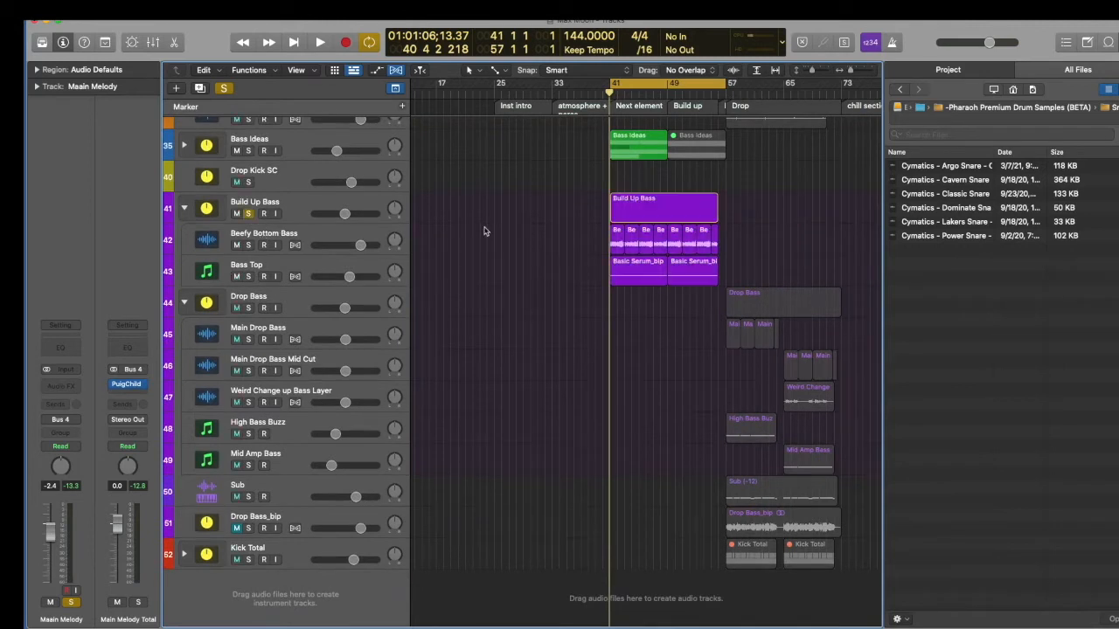
key(space)
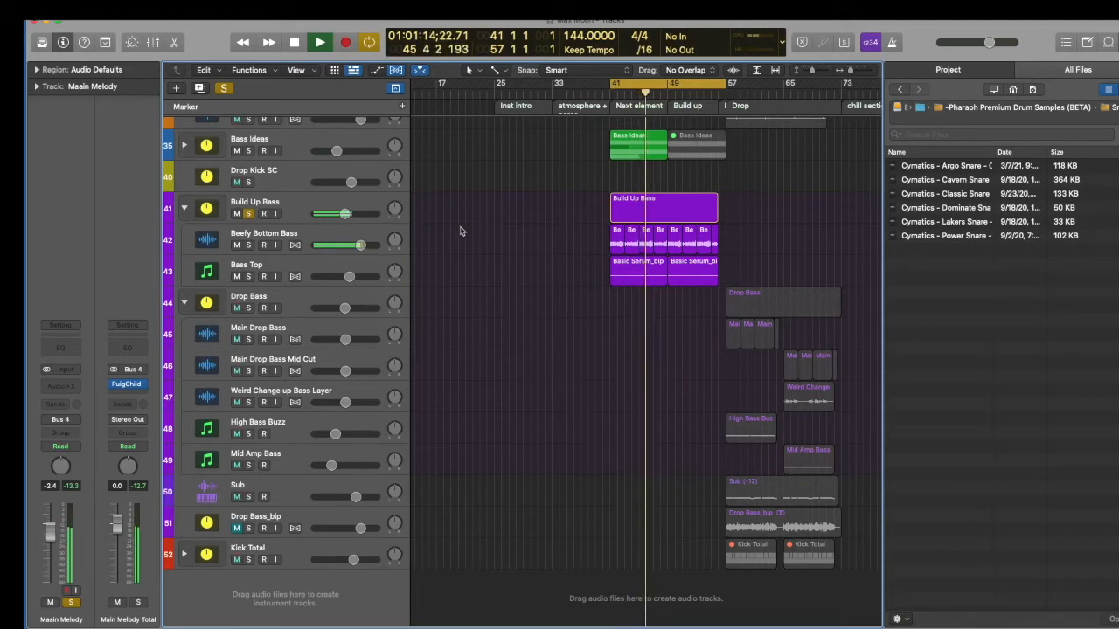
click(248, 214)
key(space)
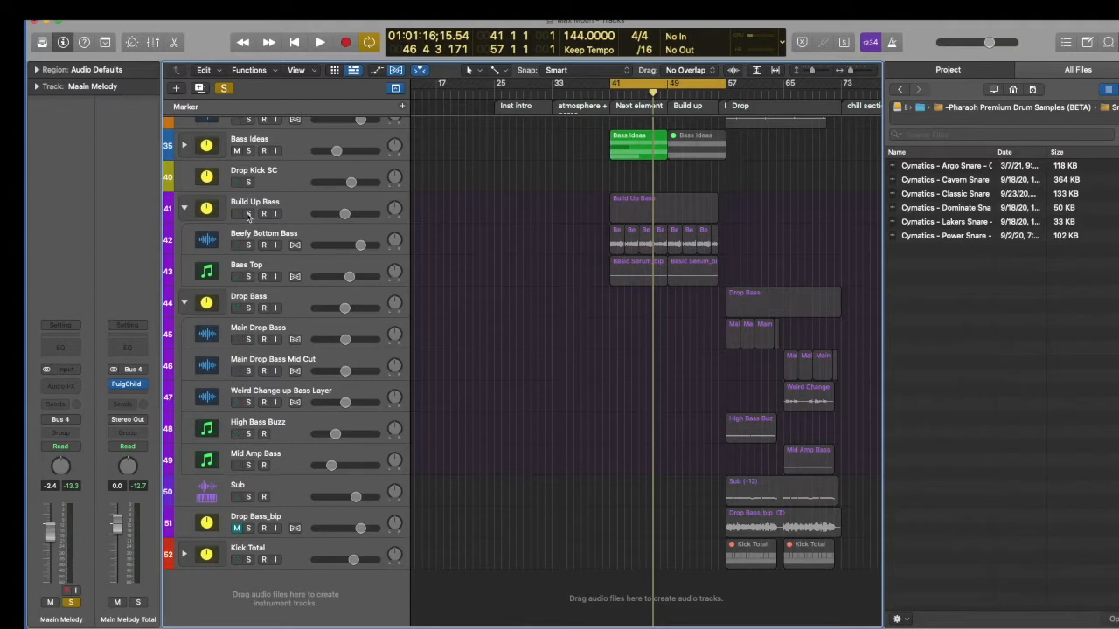
Step: Move the cycle range to bars 57 to 75 over the Drop section and clear all solos
drag(707, 86, 825, 96)
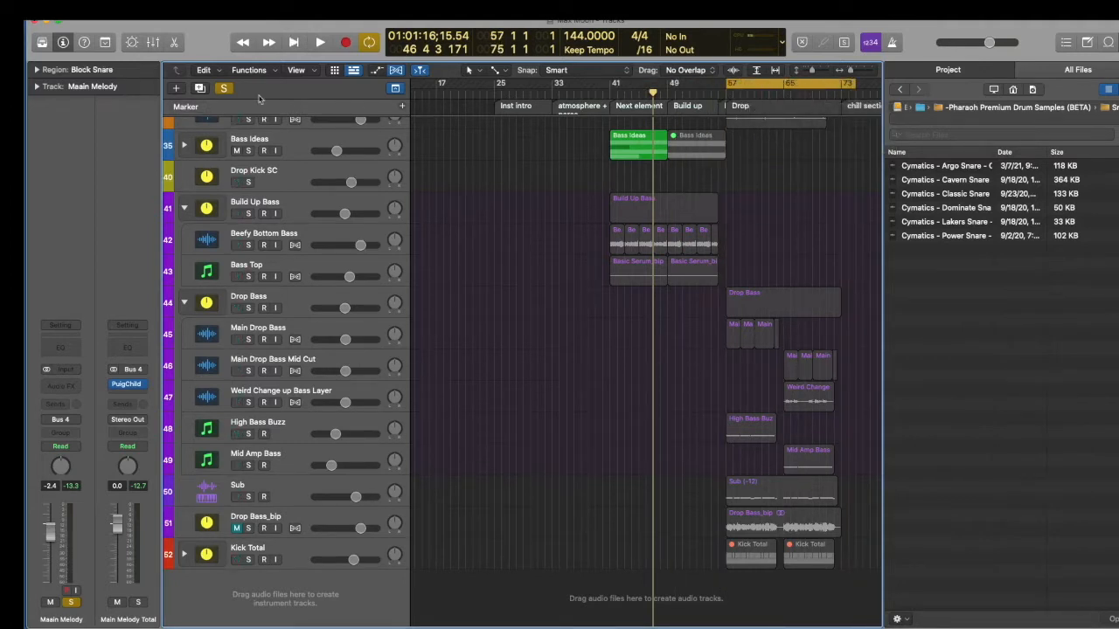
click(225, 88)
Step: Play the drop from bar 57, audition the Drop Bass track stack soloed, and remove its solo
key(space)
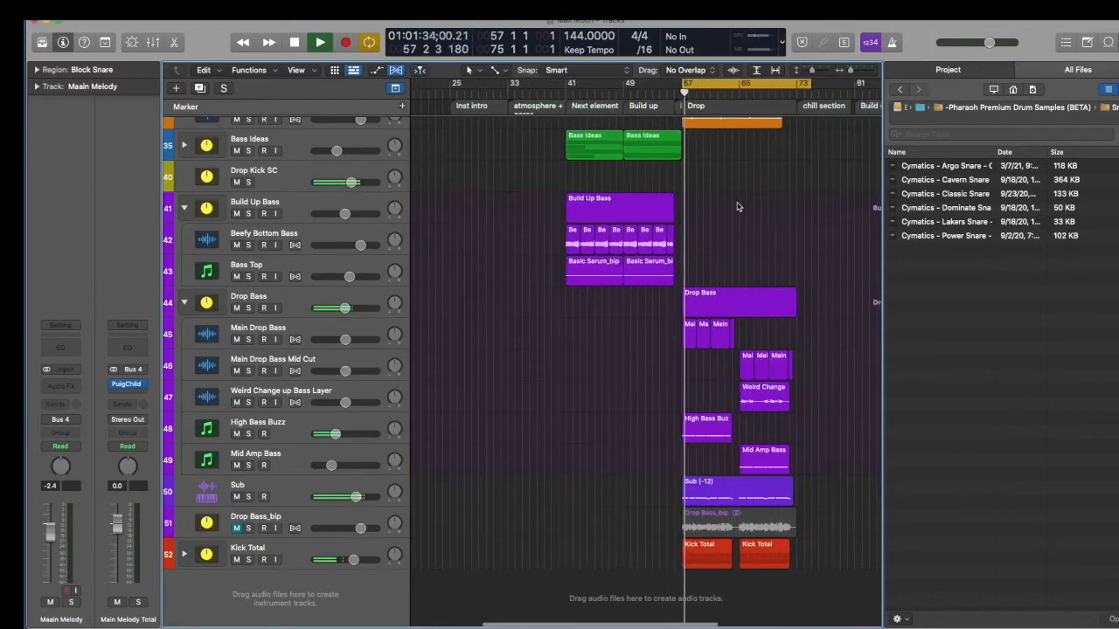
click(249, 307)
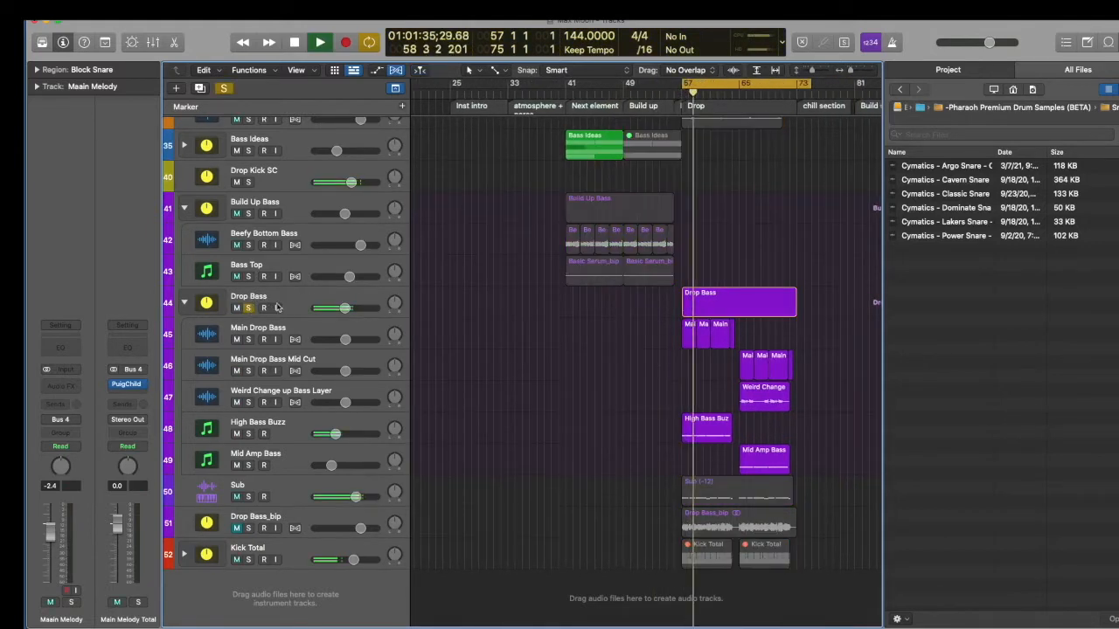
click(277, 308)
click(302, 306)
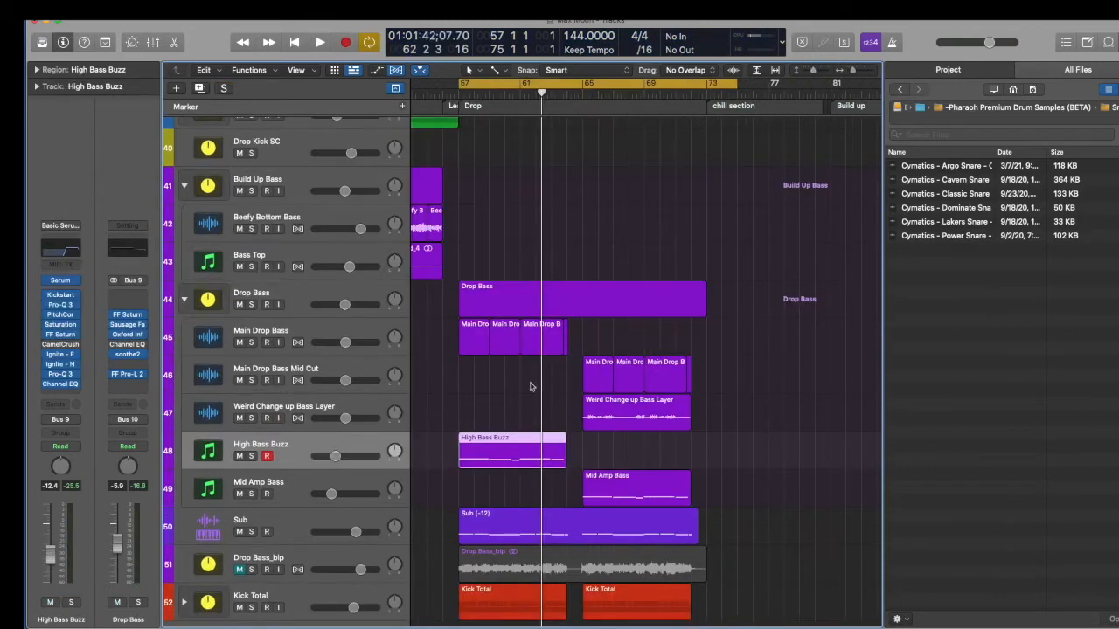
Step: Examine the snare, bass and kick tracks of the first Drop section, including the lead-in before bar 57
scroll(531, 387, up, 5)
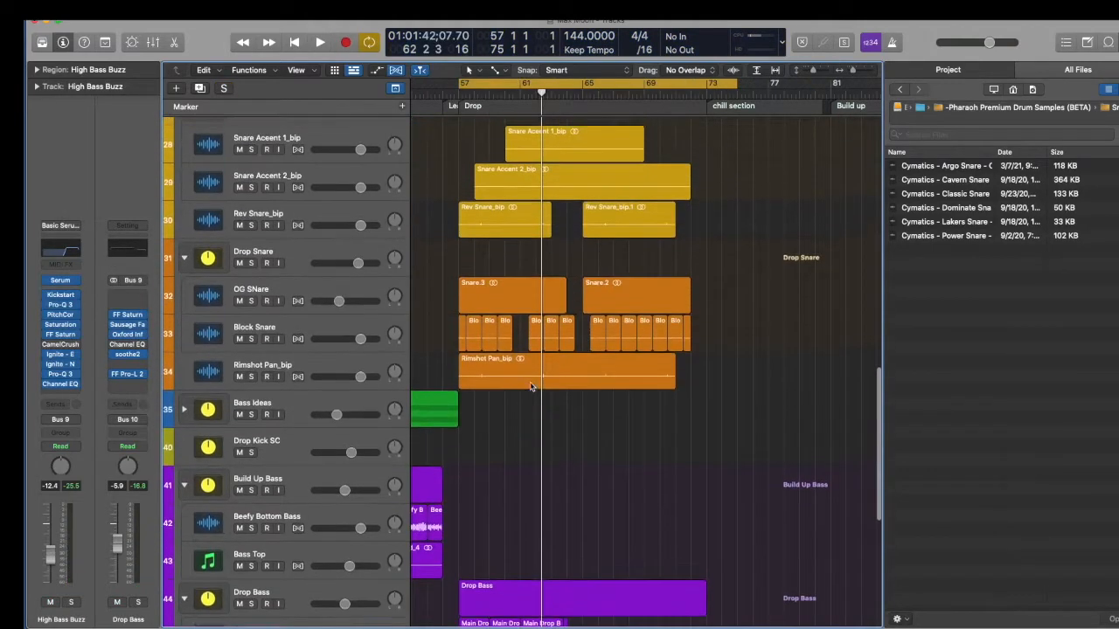
scroll(531, 387, down, 3)
scroll(532, 388, down, 3)
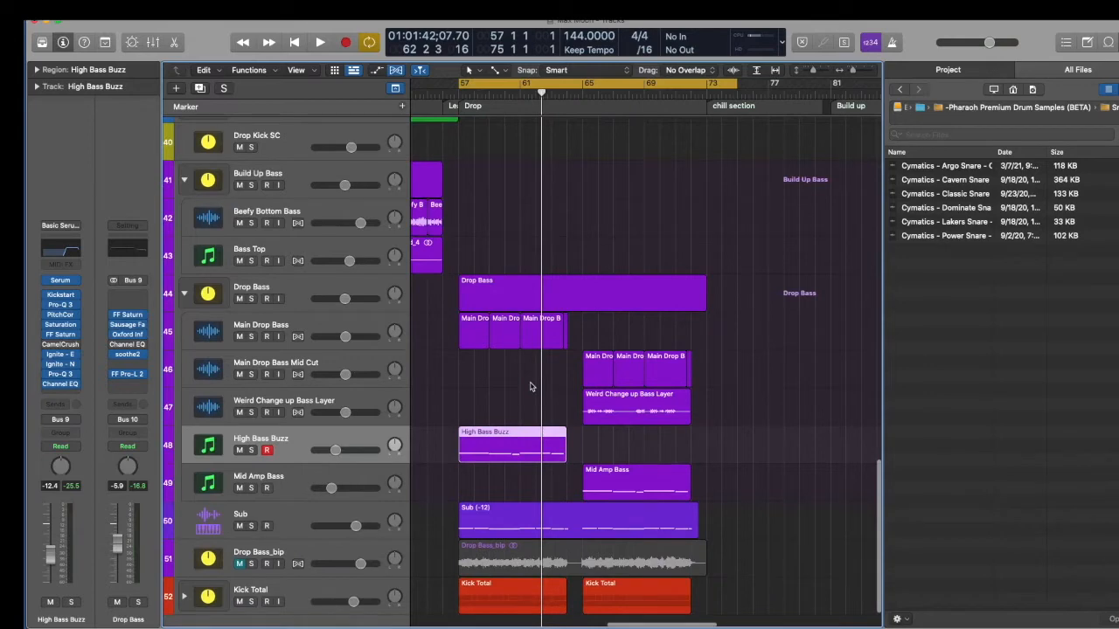
scroll(530, 387, up, 10)
scroll(530, 387, down, 10)
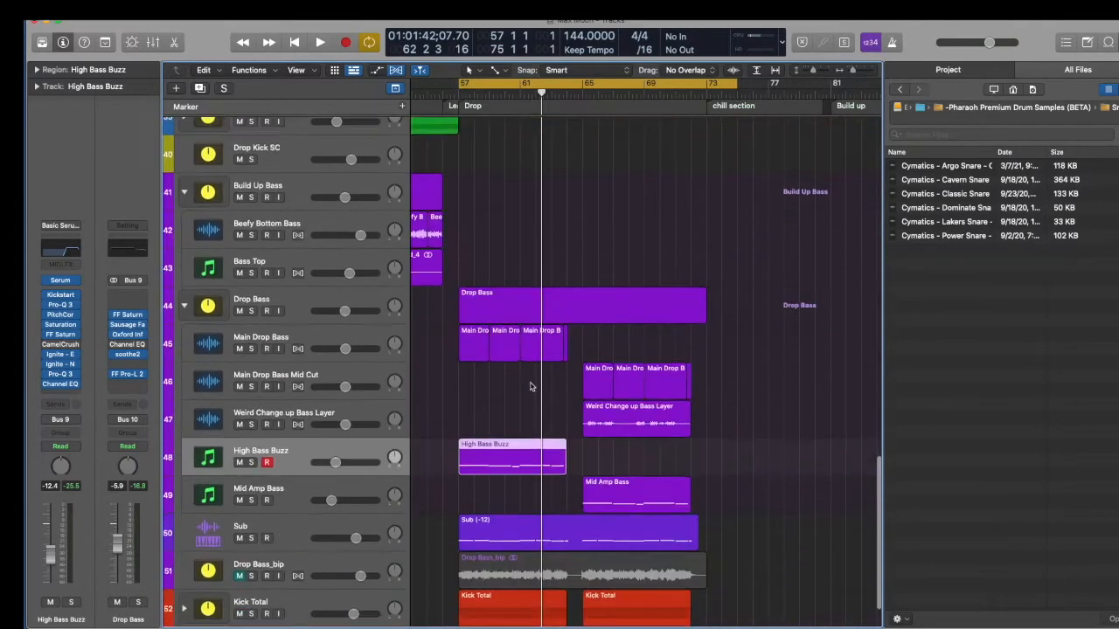
key(super+Right)
key(super+Right)
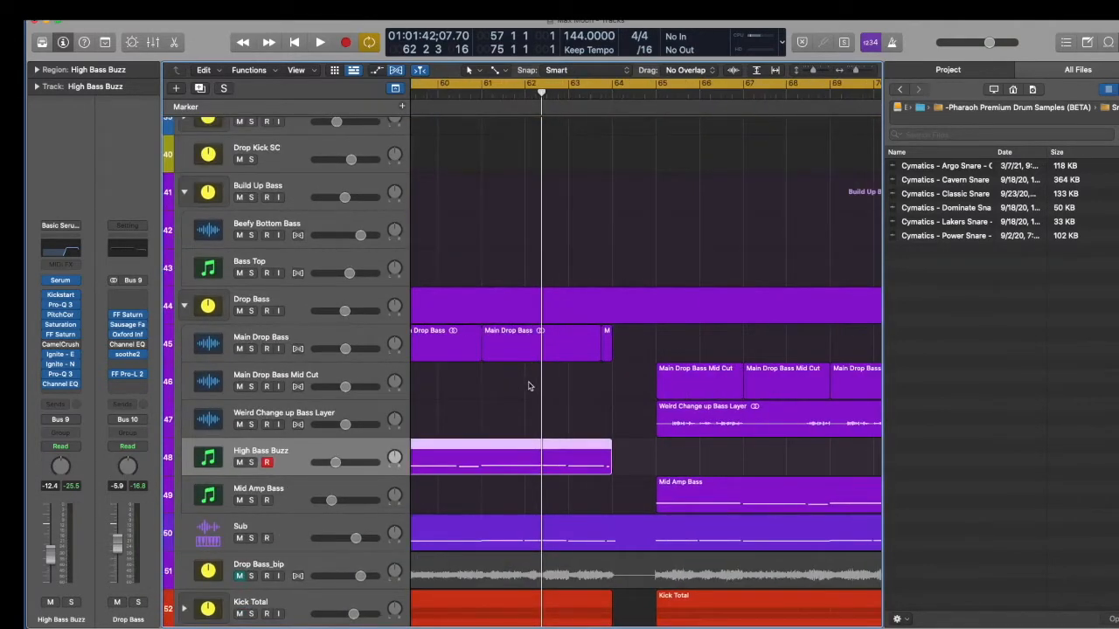
scroll(528, 385, left, 10)
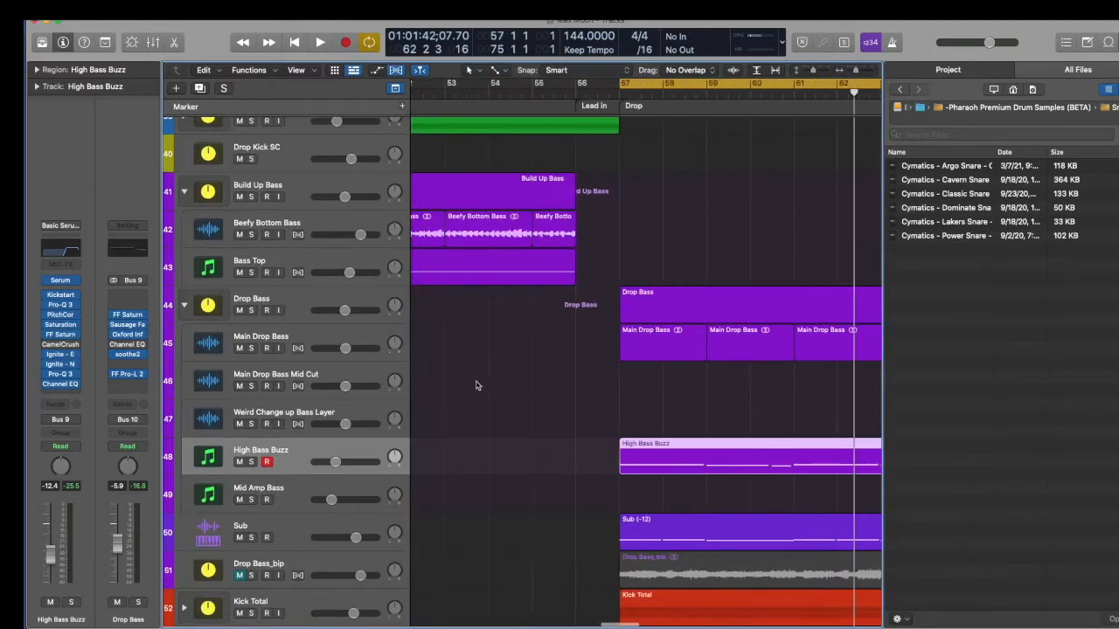
Step: Select the Main Drop Bass track and review the bass regions from the first drop through the second drop
click(364, 339)
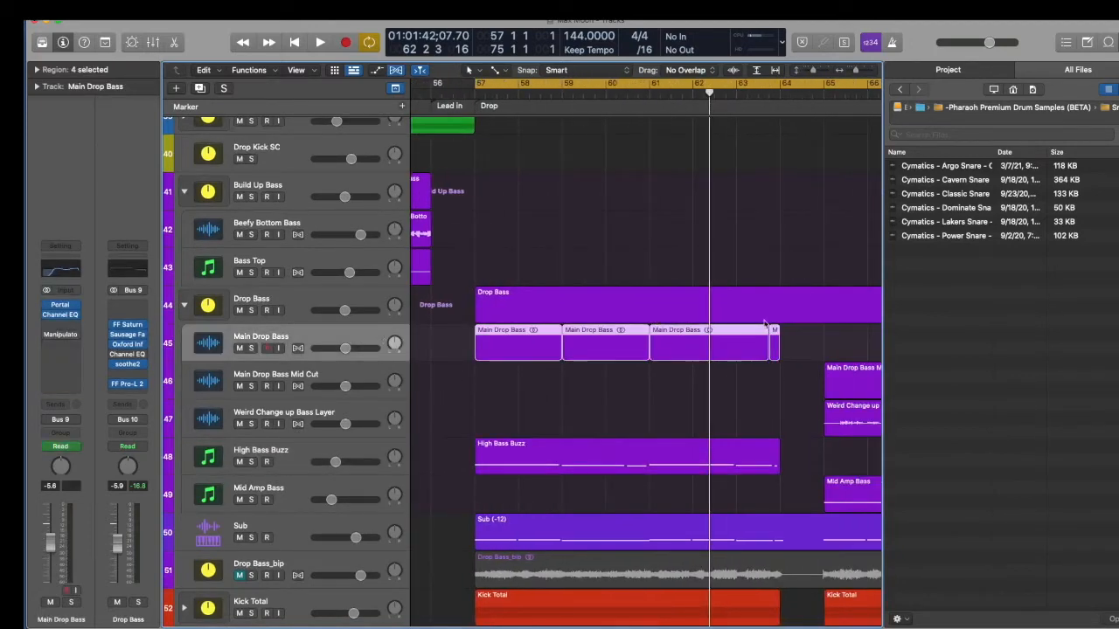
scroll(765, 323, down, 3)
scroll(764, 338, right, 5)
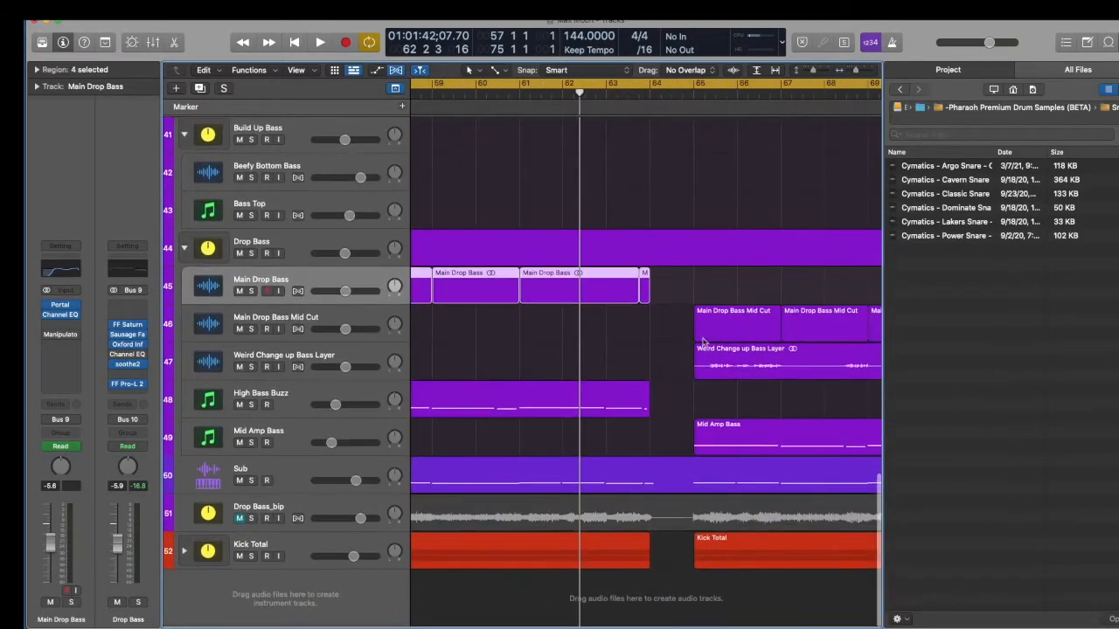
scroll(638, 350, down, 10)
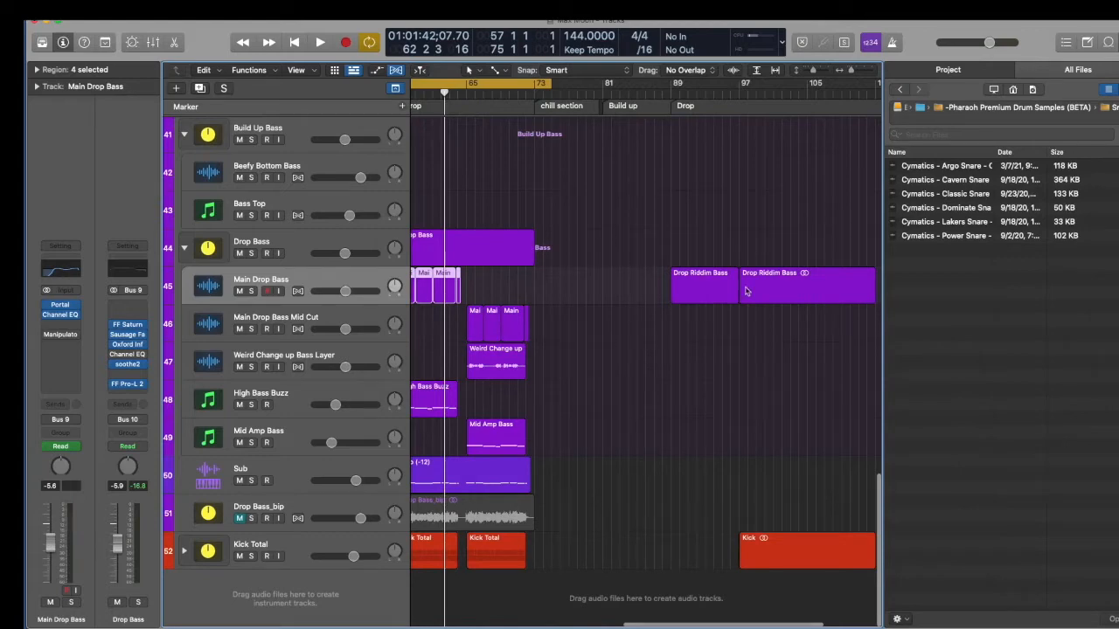
scroll(554, 270, left, 5)
Step: Solo the drop melody tracks, play the Drop Arps track alone from bar 57, and remove its solo
scroll(554, 270, up, 15)
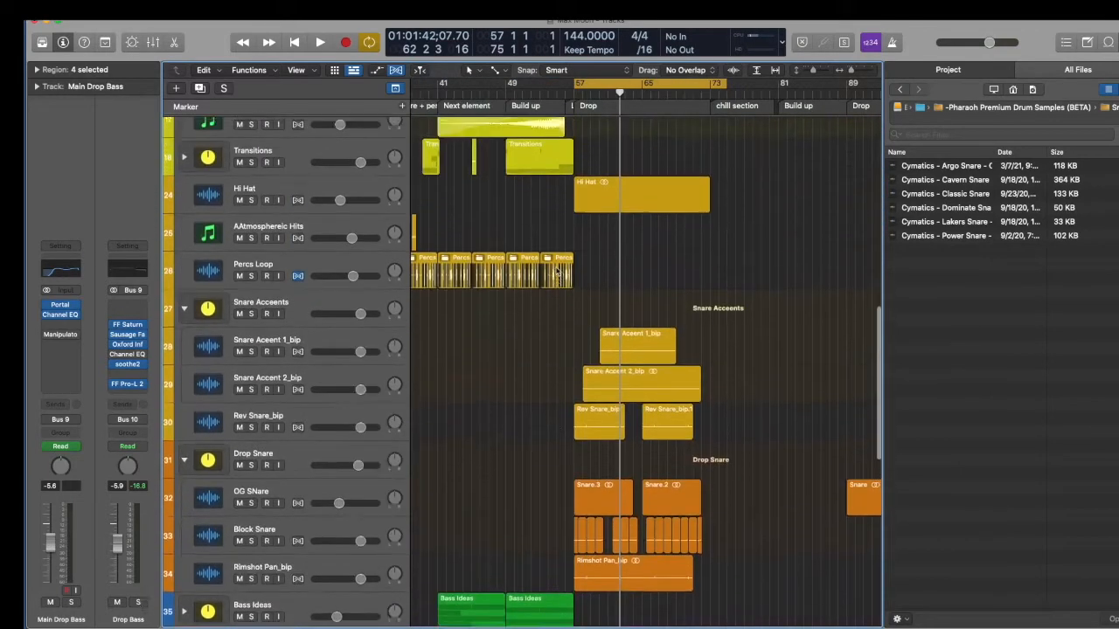
scroll(556, 273, up, 12)
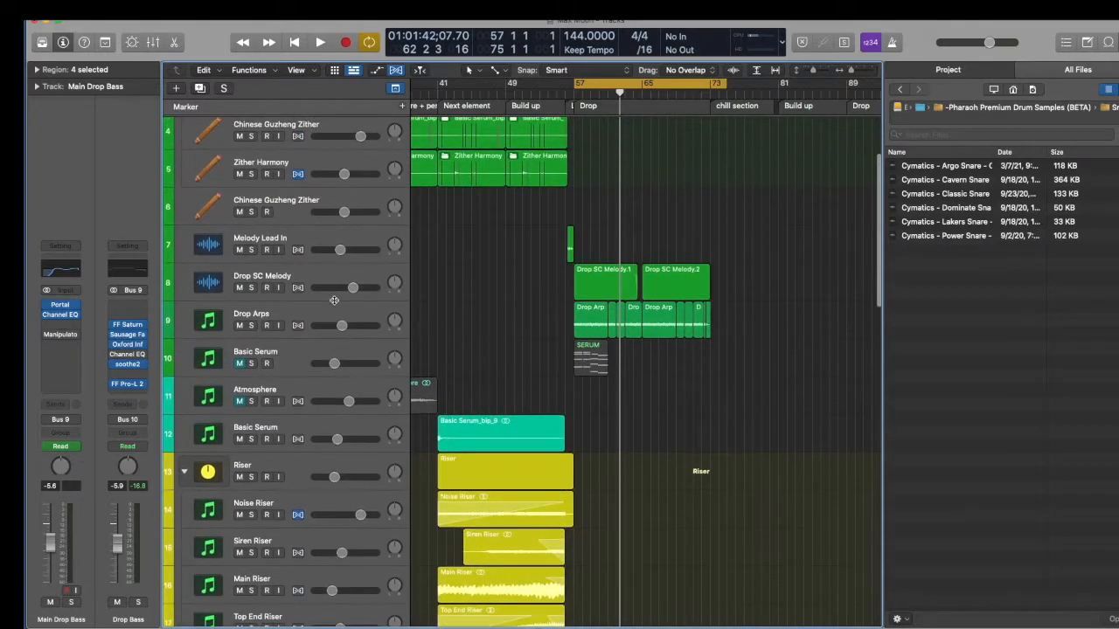
click(251, 288)
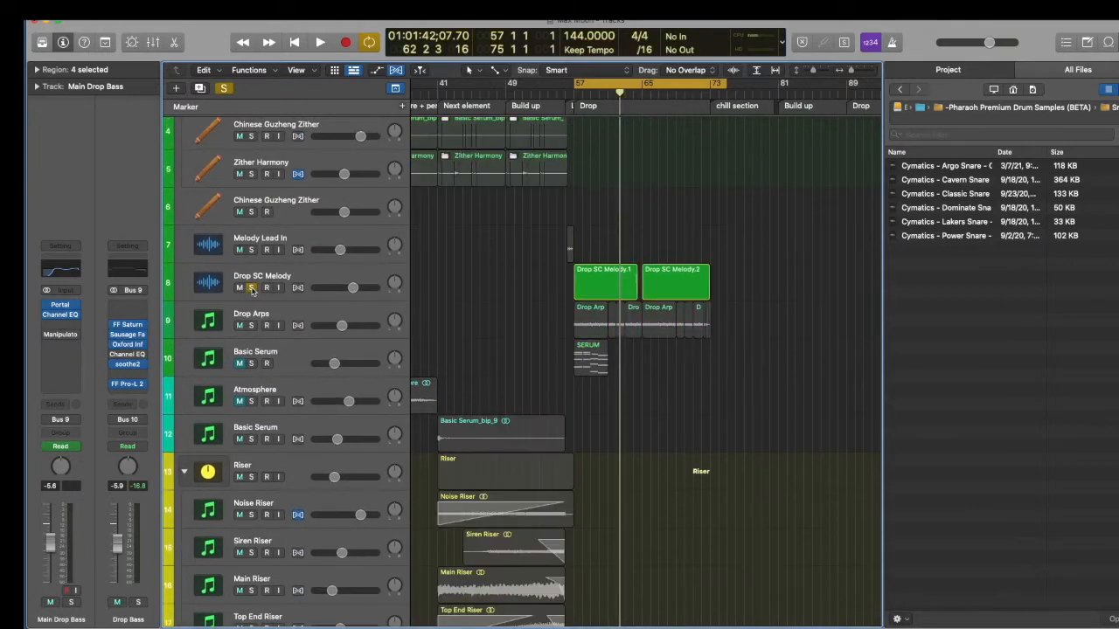
key(space)
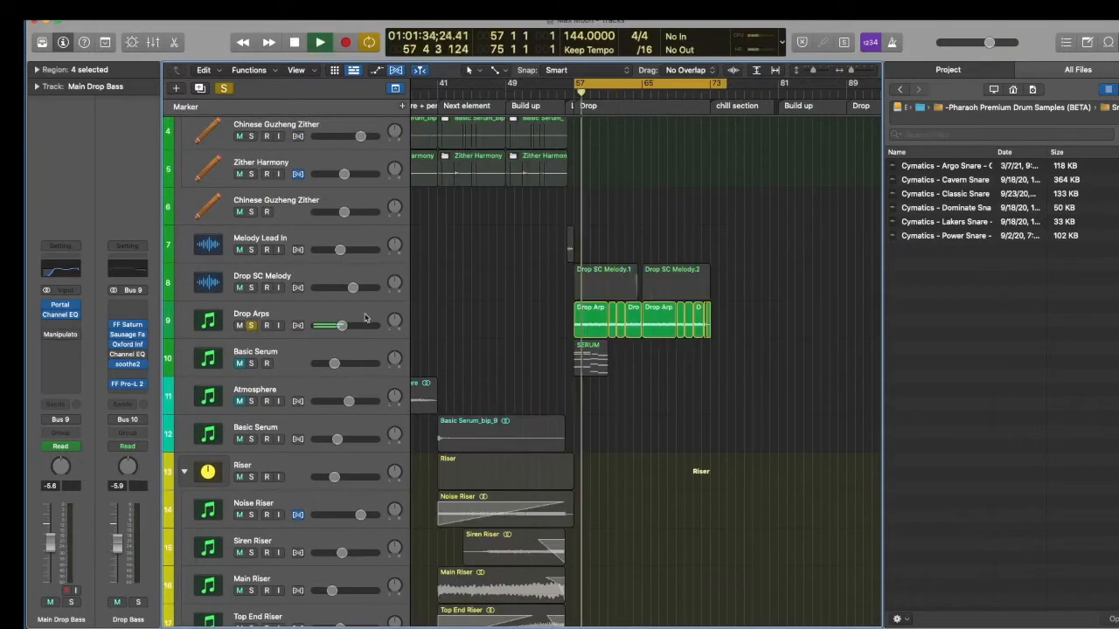
click(364, 317)
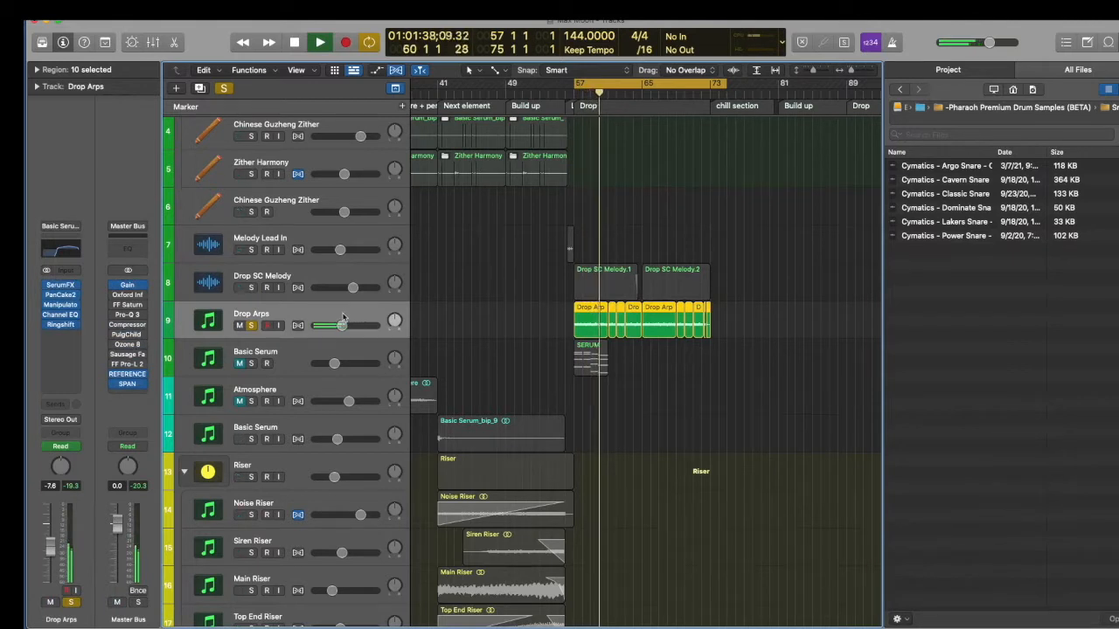
key(space)
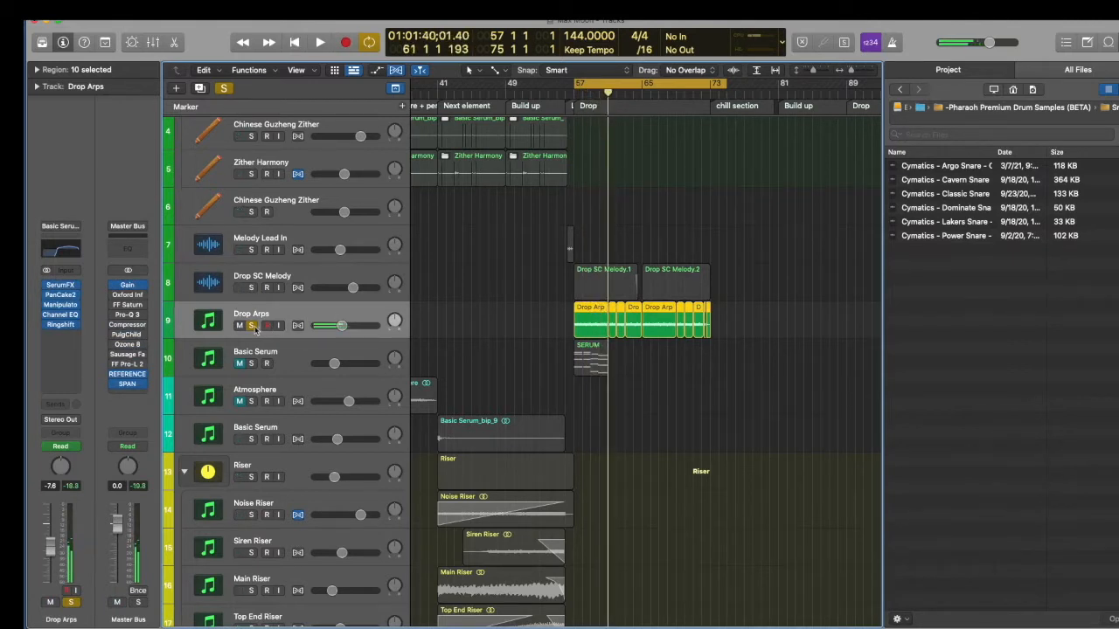
click(252, 325)
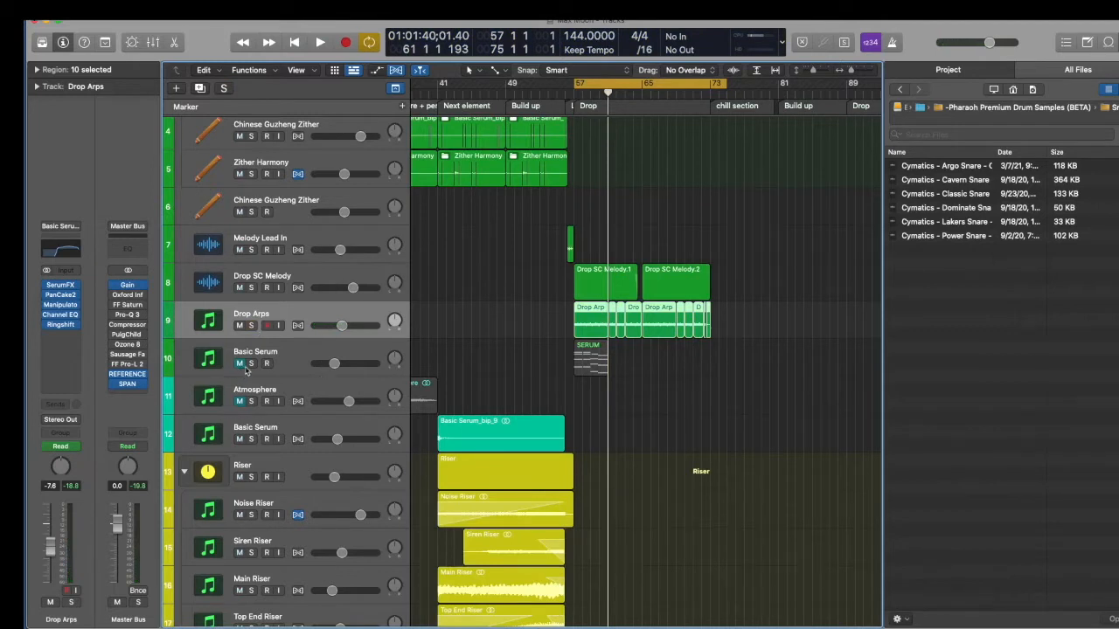
Step: Solo and select the Basic Serum track below Drop Arps and bypass its Arpeggiator
click(250, 363)
click(293, 358)
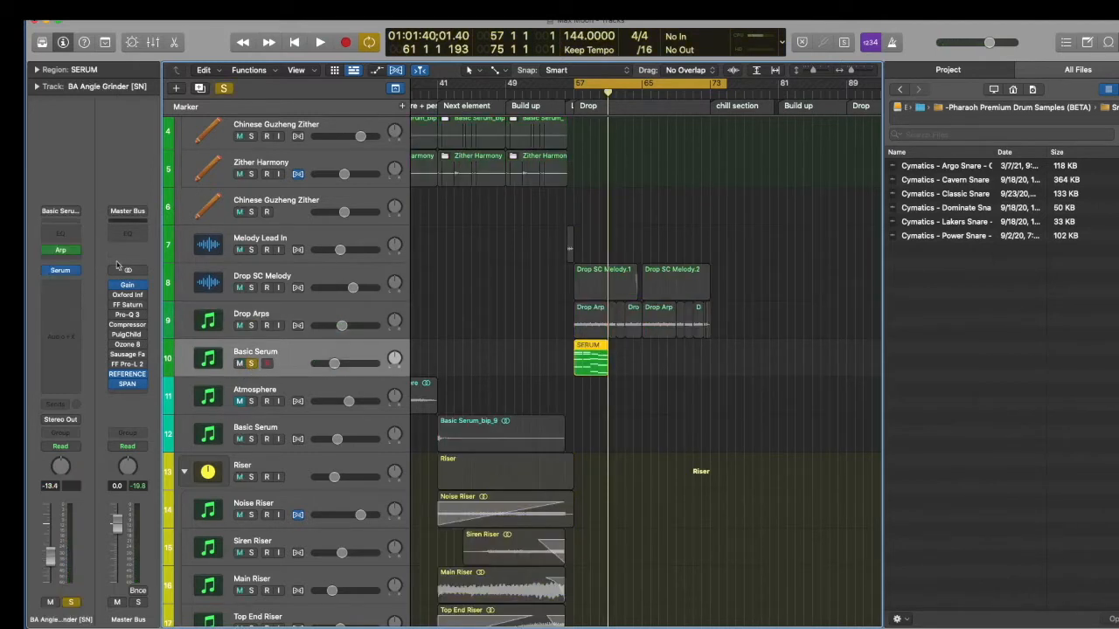
click(44, 250)
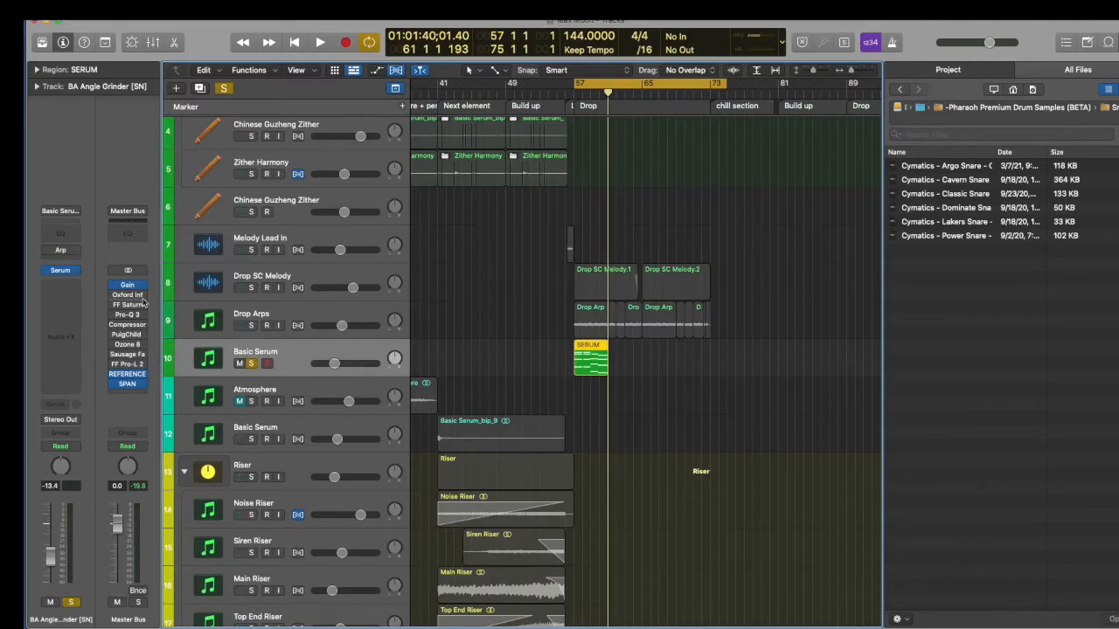
Step: Open the Basic Serum track's Serum instrument and locate the BA Angle Grinder [SN] preset in the Bass (Hard) category
click(63, 271)
drag(817, 140, 694, 199)
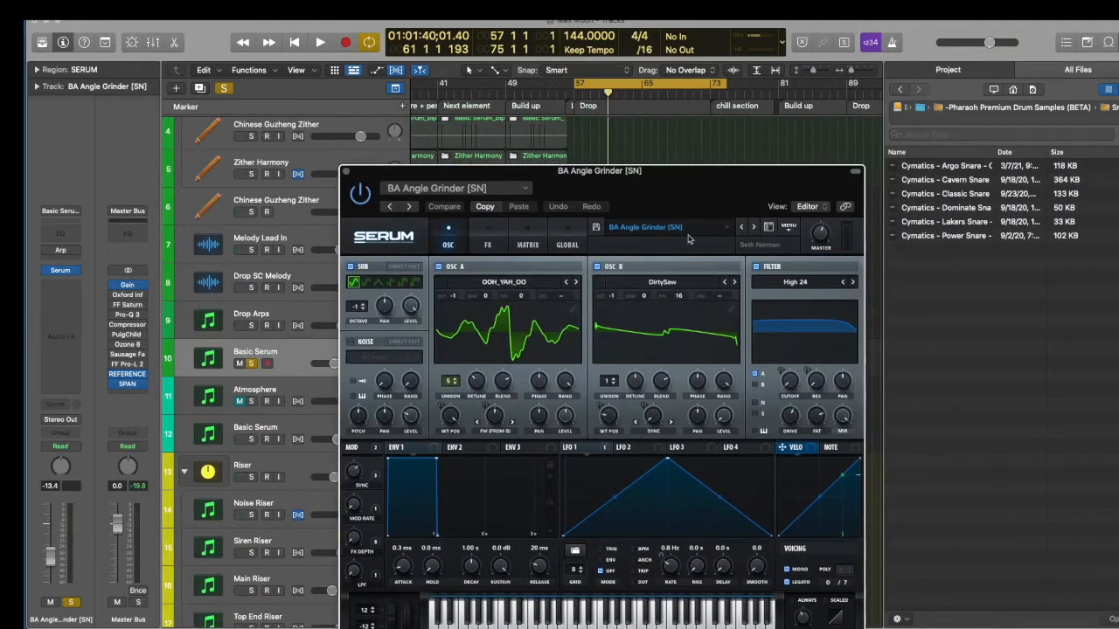
click(669, 228)
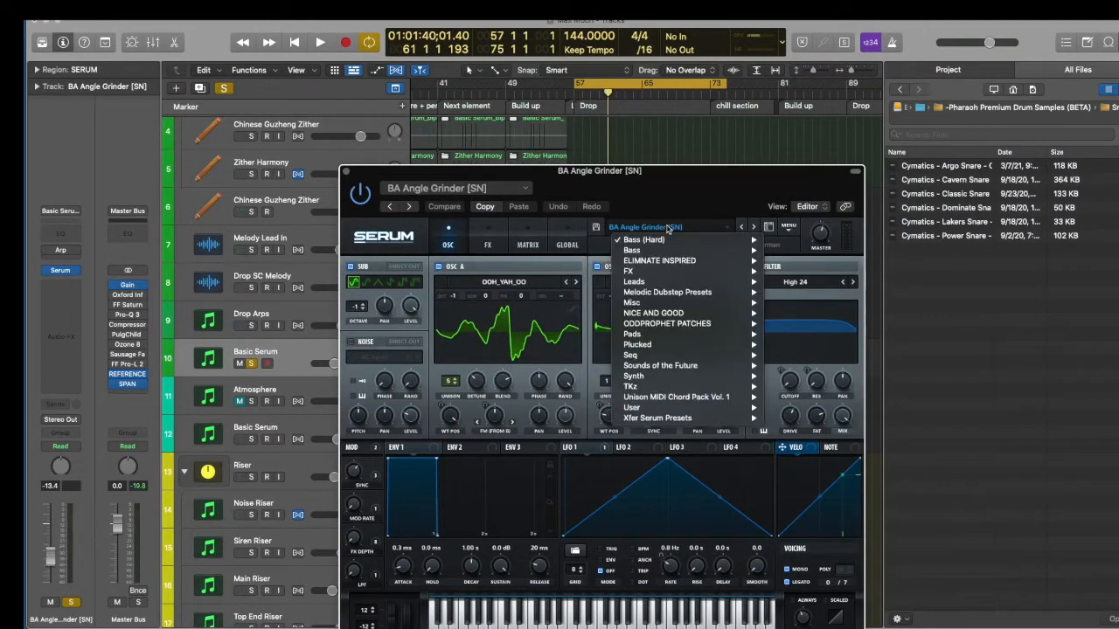
mouse_move(673, 245)
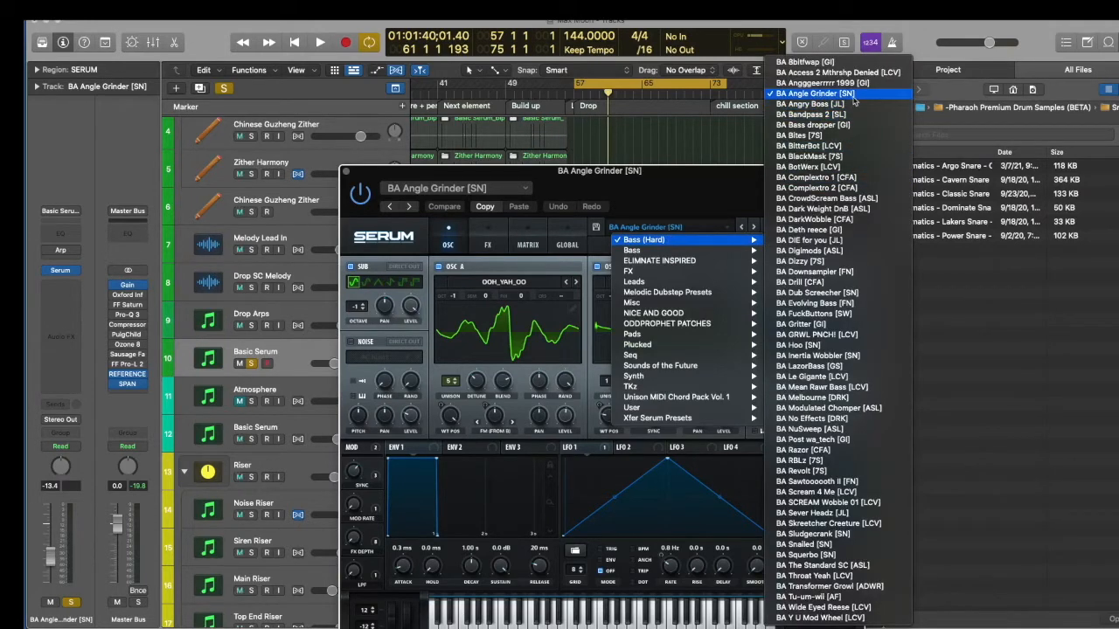
click(700, 177)
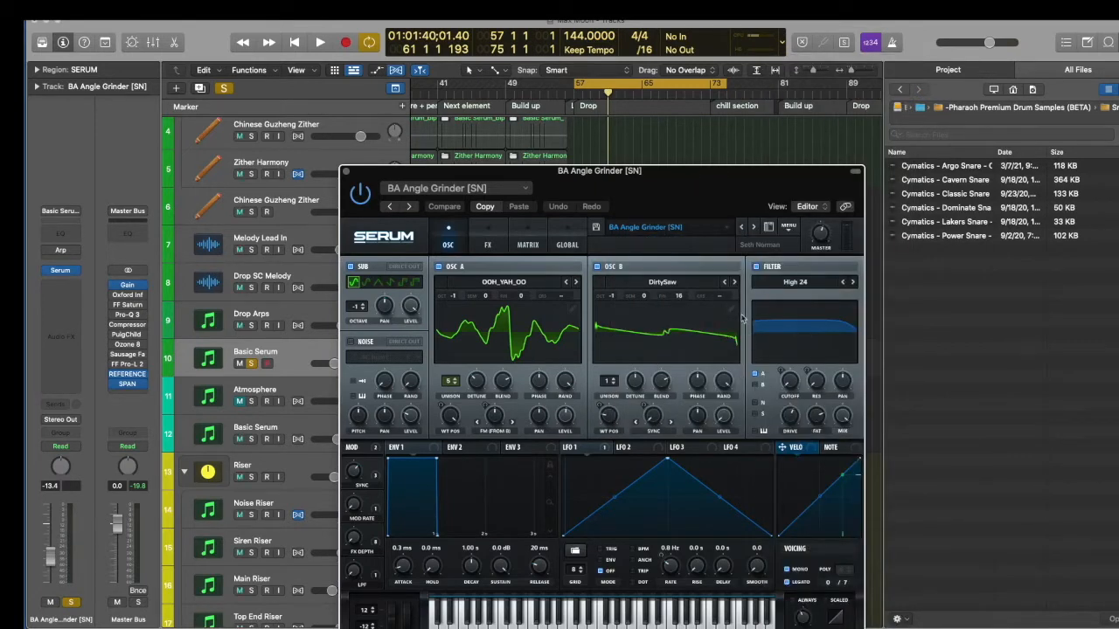
Step: Check Serum's effects page, return to the oscillator page and close the instrument window
click(490, 245)
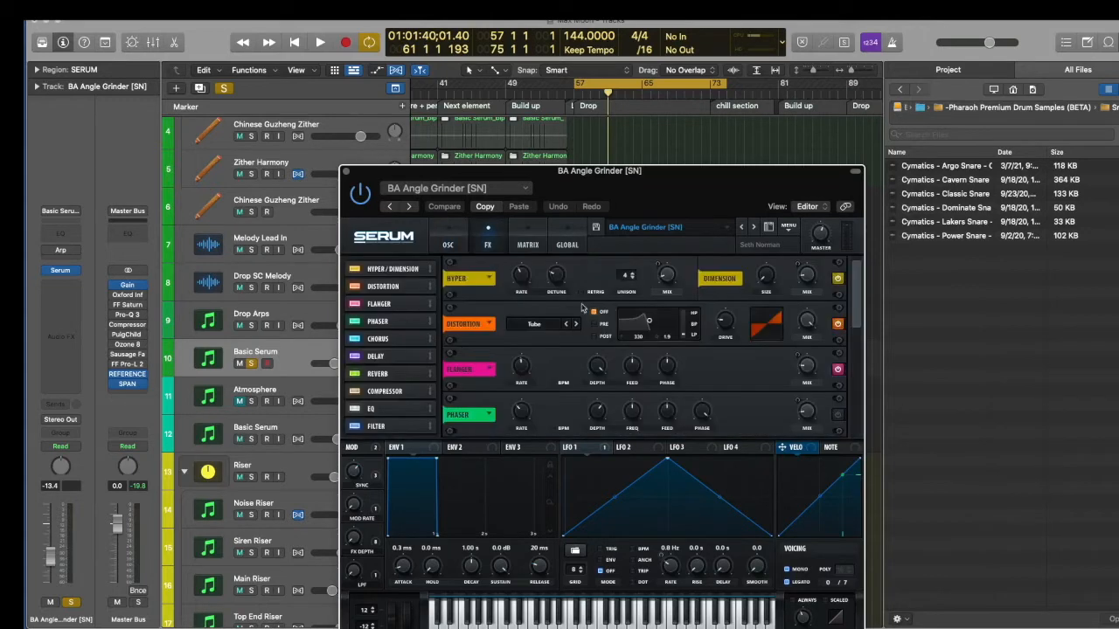
click(449, 237)
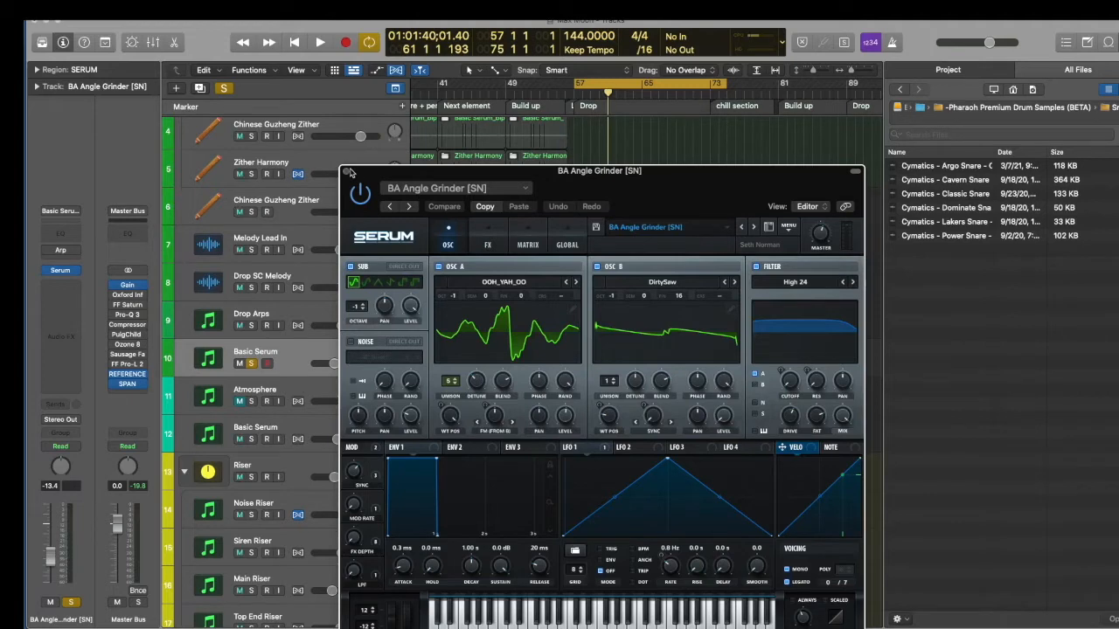
click(346, 171)
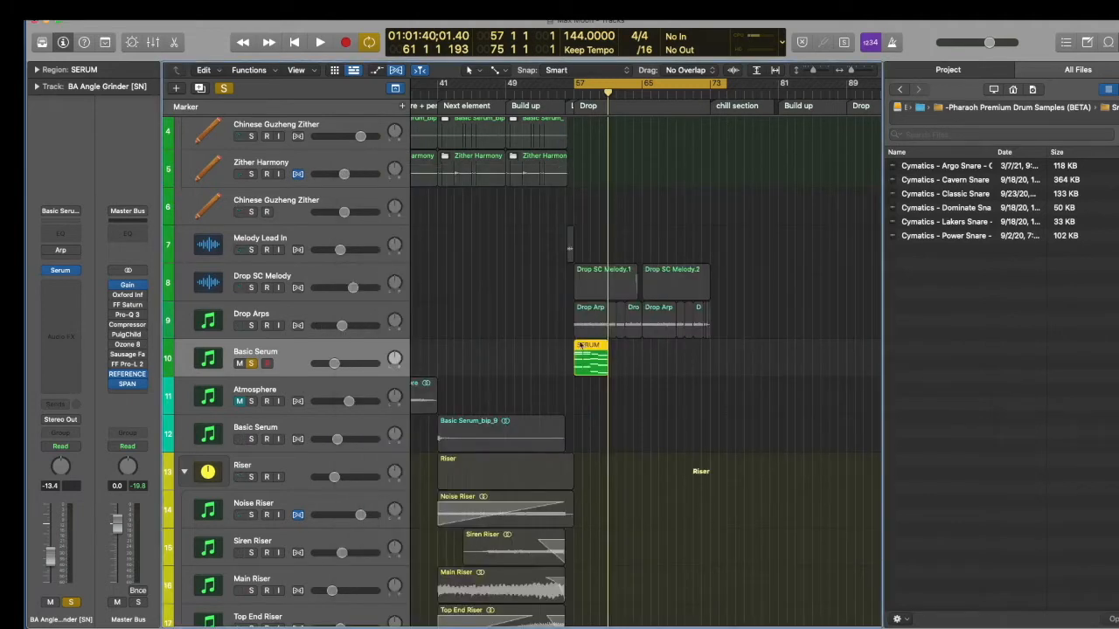
Step: Play the soloed SERUM region, then replay it with the Arpeggiator enabled and its settings open, and close the Arpeggiator window
key(shift+space)
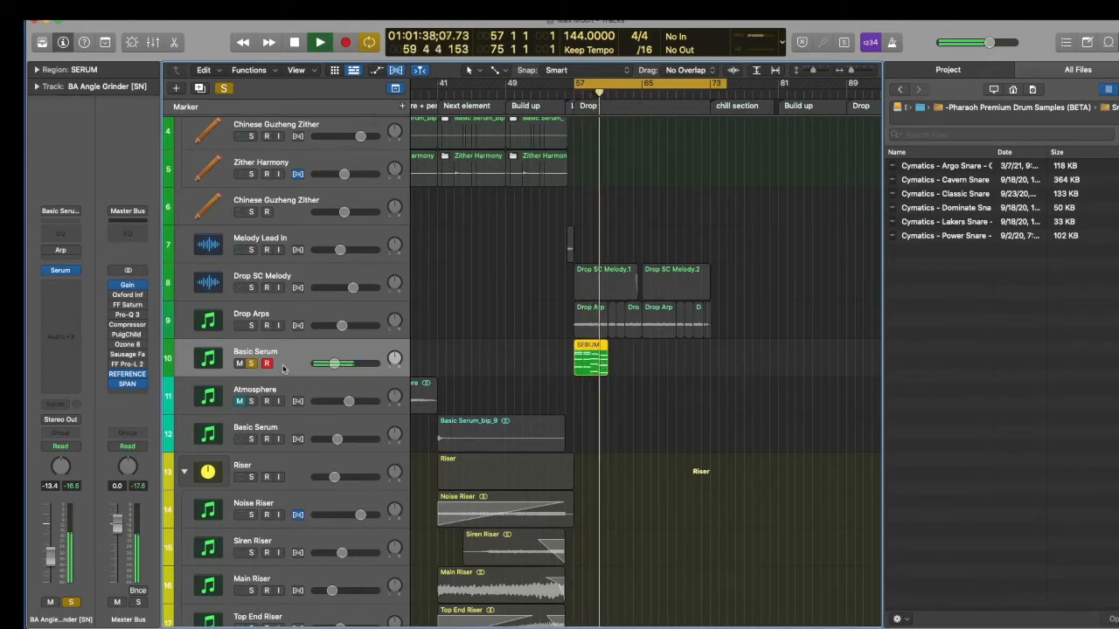
key(space)
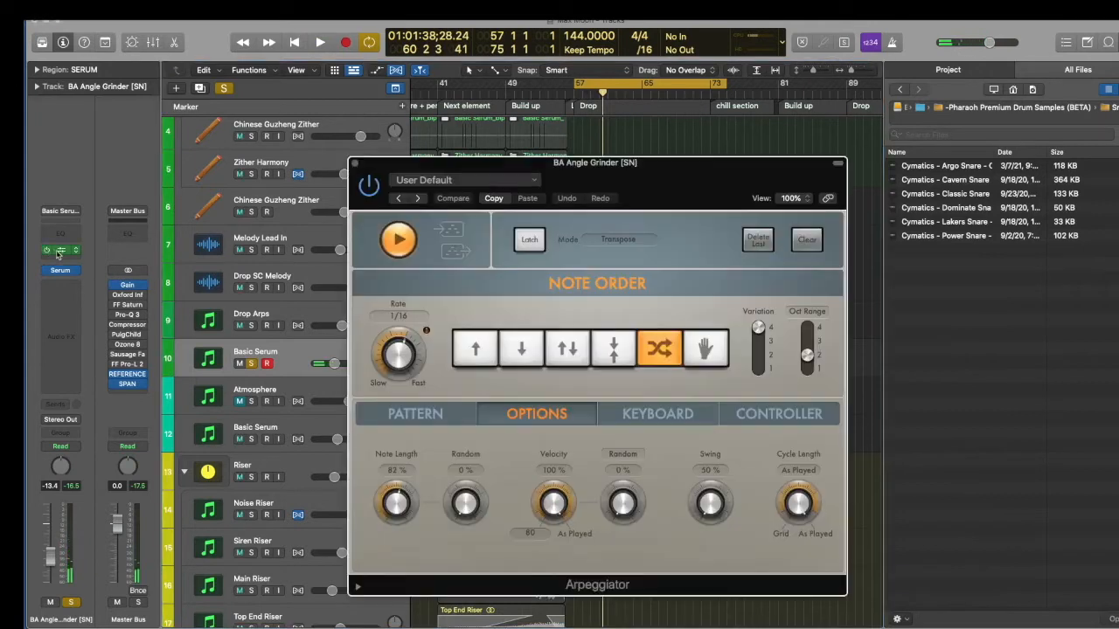
click(57, 251)
key(space)
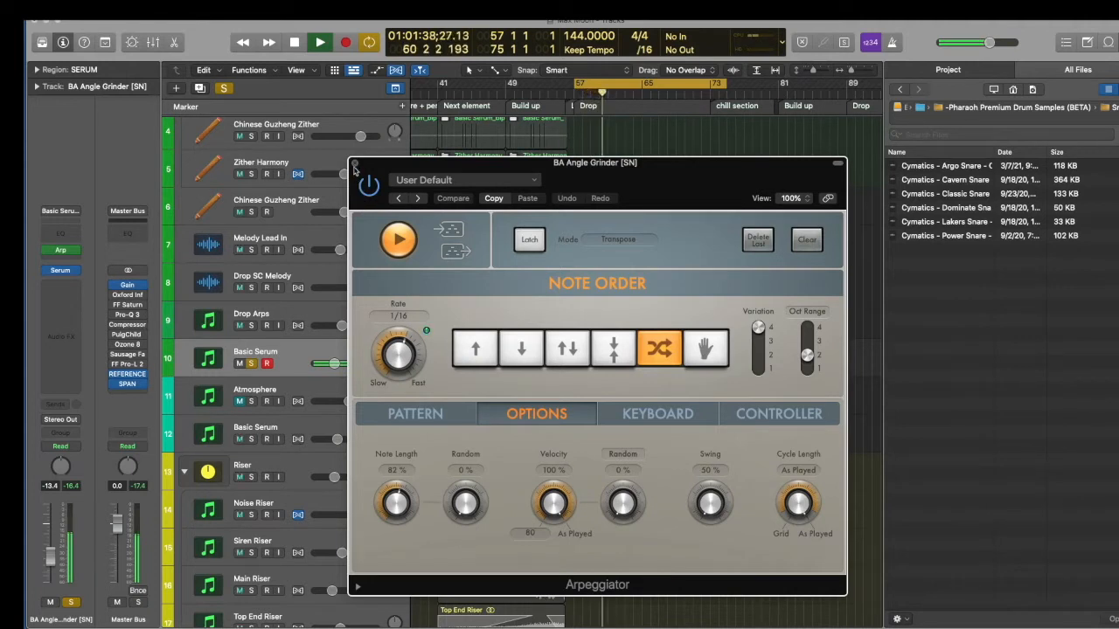
key(space)
click(355, 163)
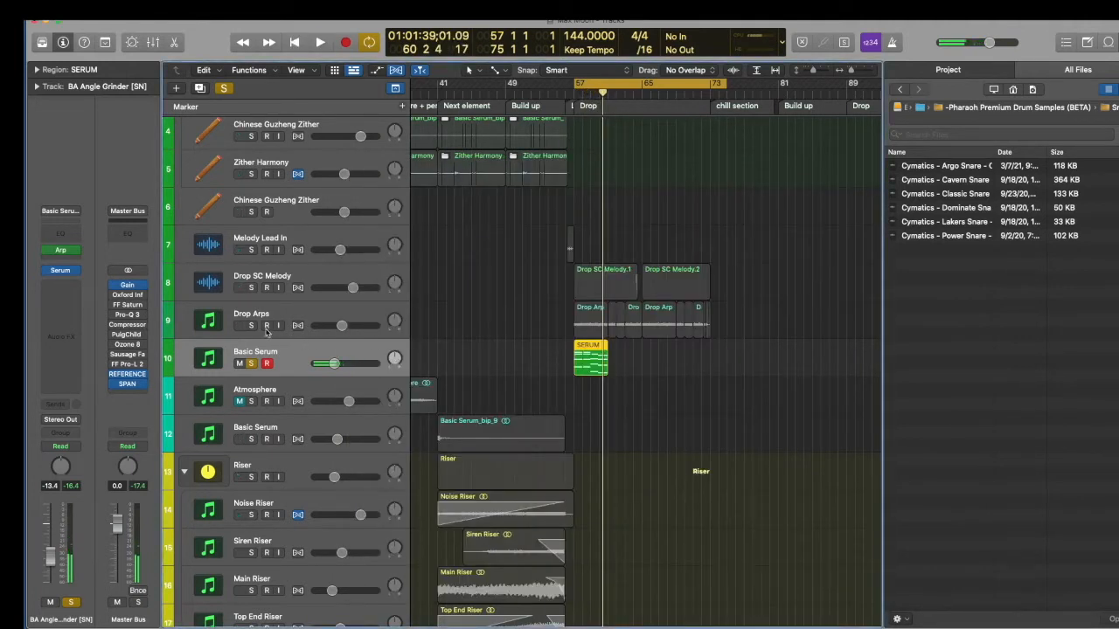
Step: Switch the solo to the Drop Arps track, select the track and open its SerumFX effect
click(251, 326)
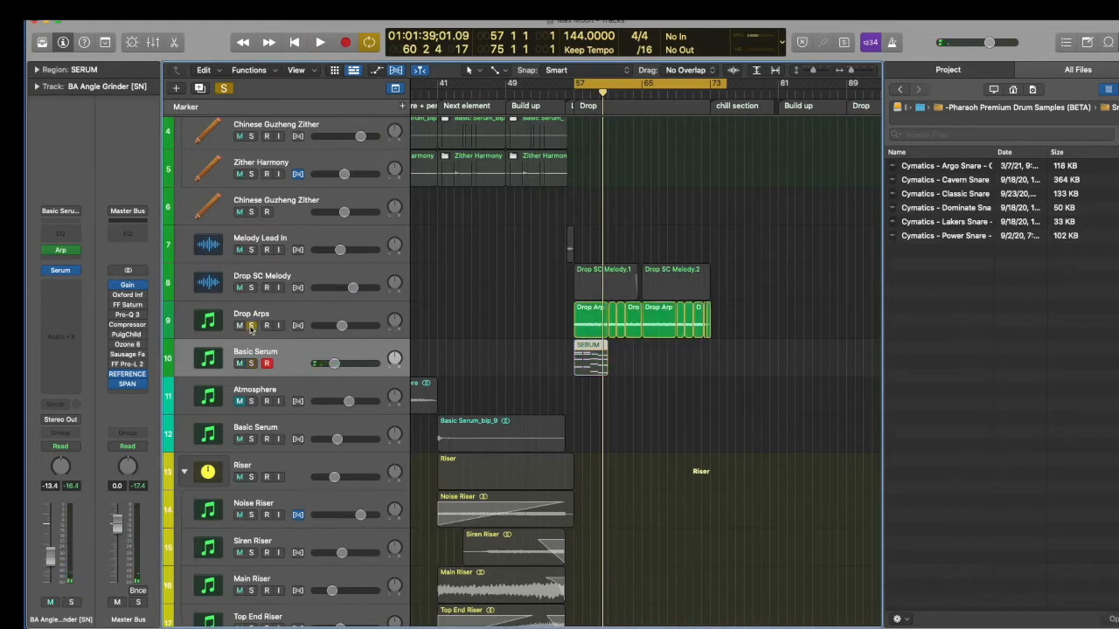
click(293, 310)
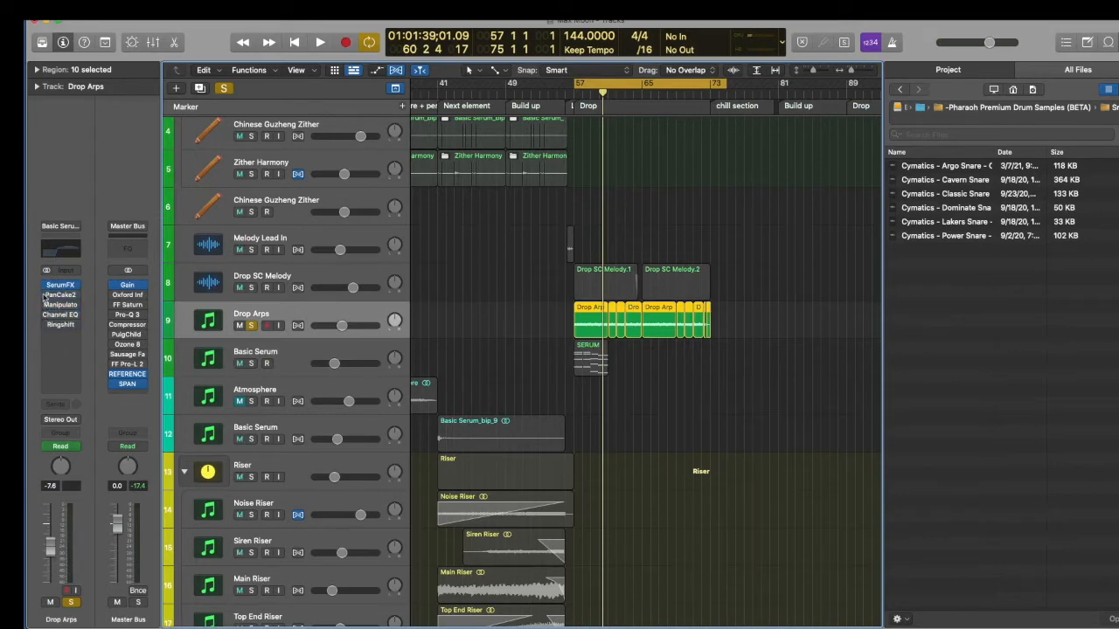
click(61, 286)
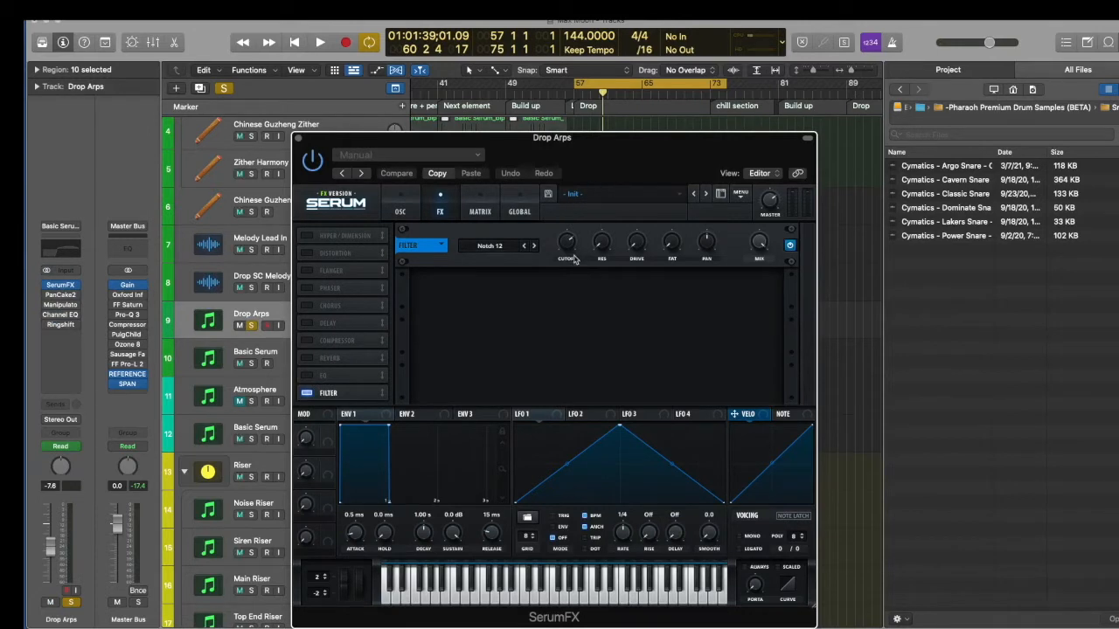
Step: Play the soloed Drop Arps track with SerumFX active, stop playback and close the SerumFX window
key(space)
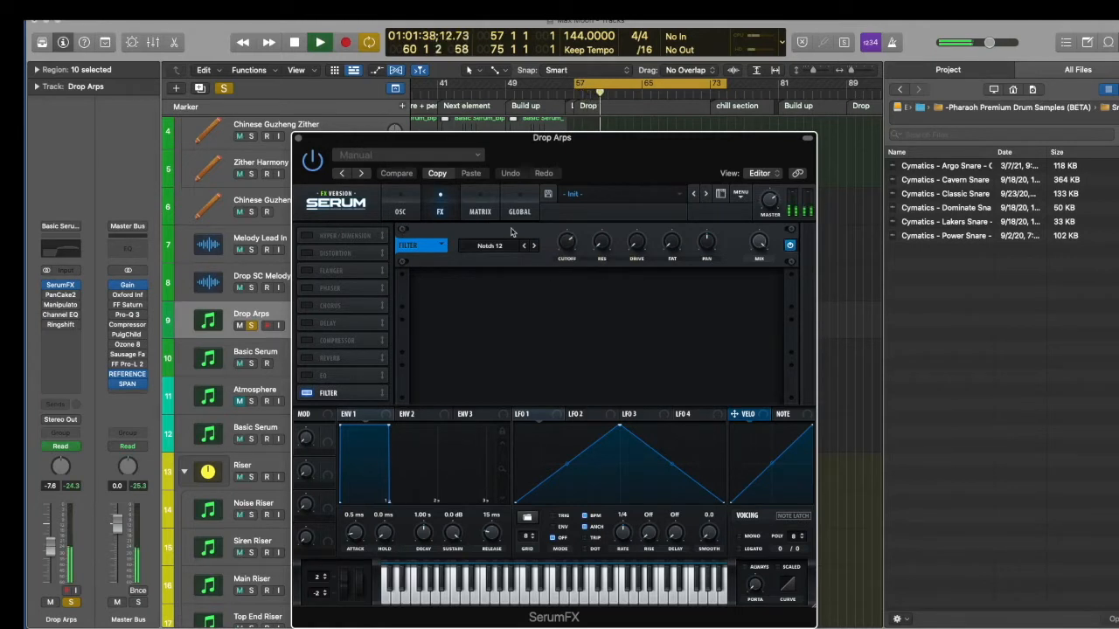
key(space)
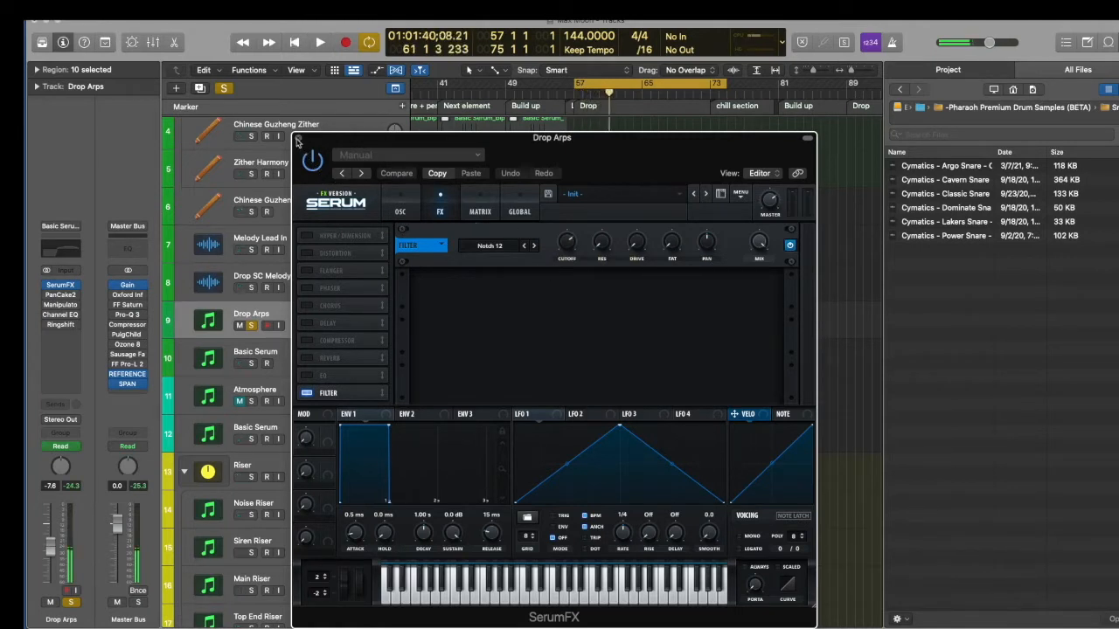
click(297, 141)
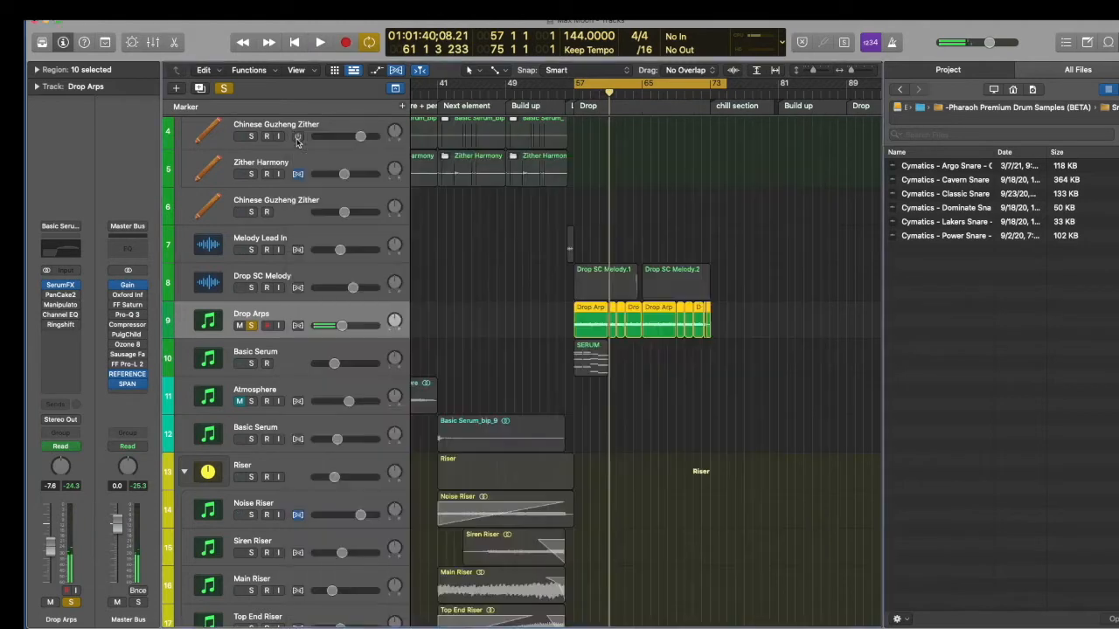
Step: Enable the PanCake2 panning effect on Drop Arps, play the track through it, close its window and stop playback
click(60, 295)
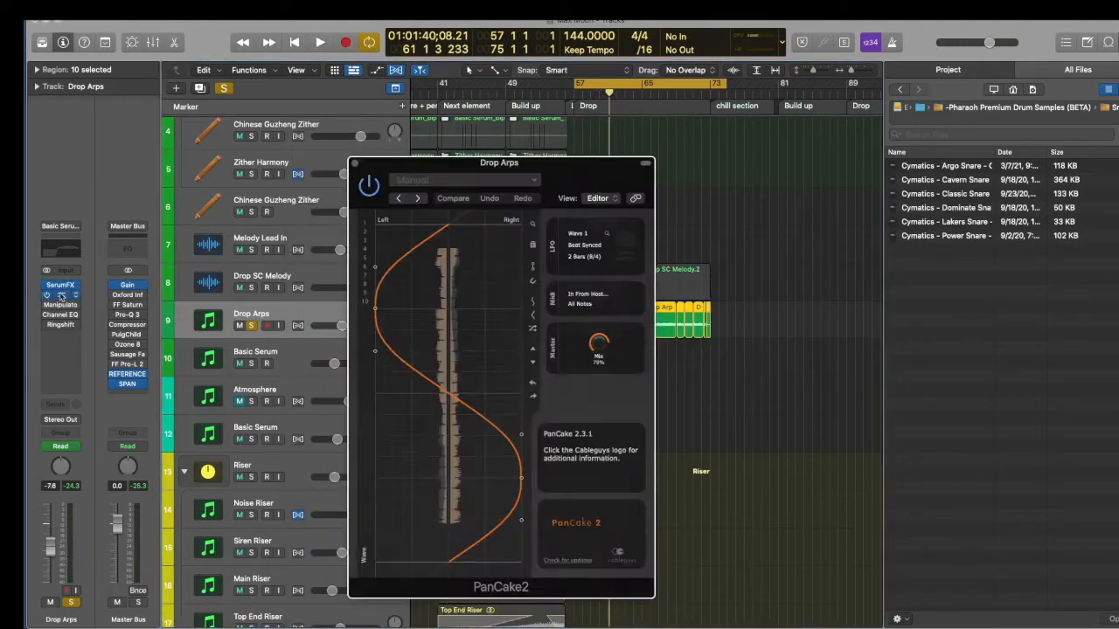
key(space)
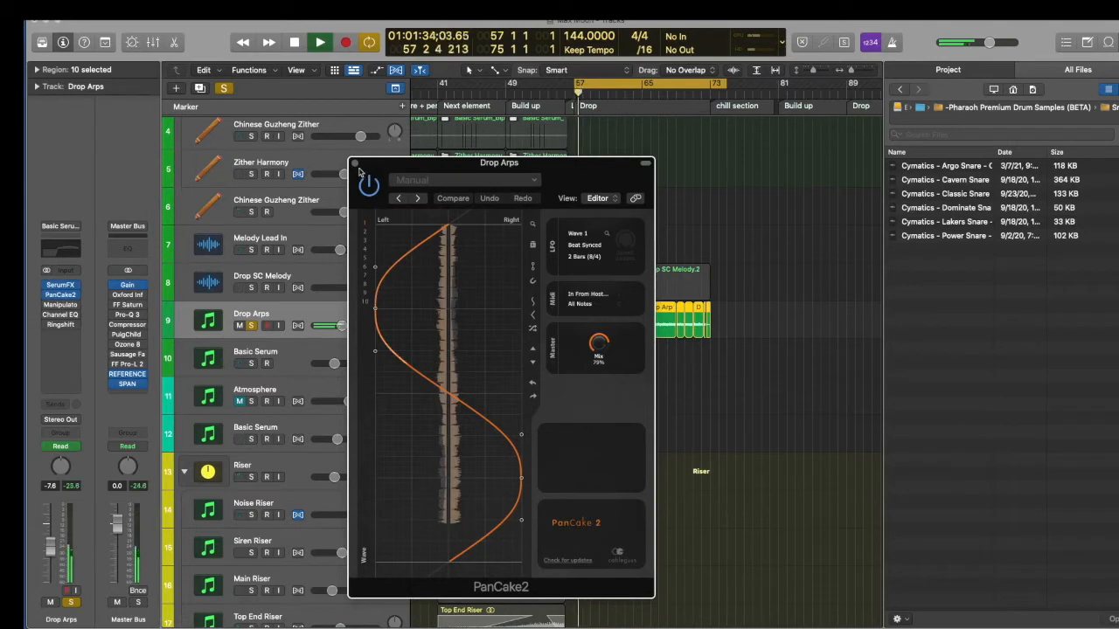
click(355, 164)
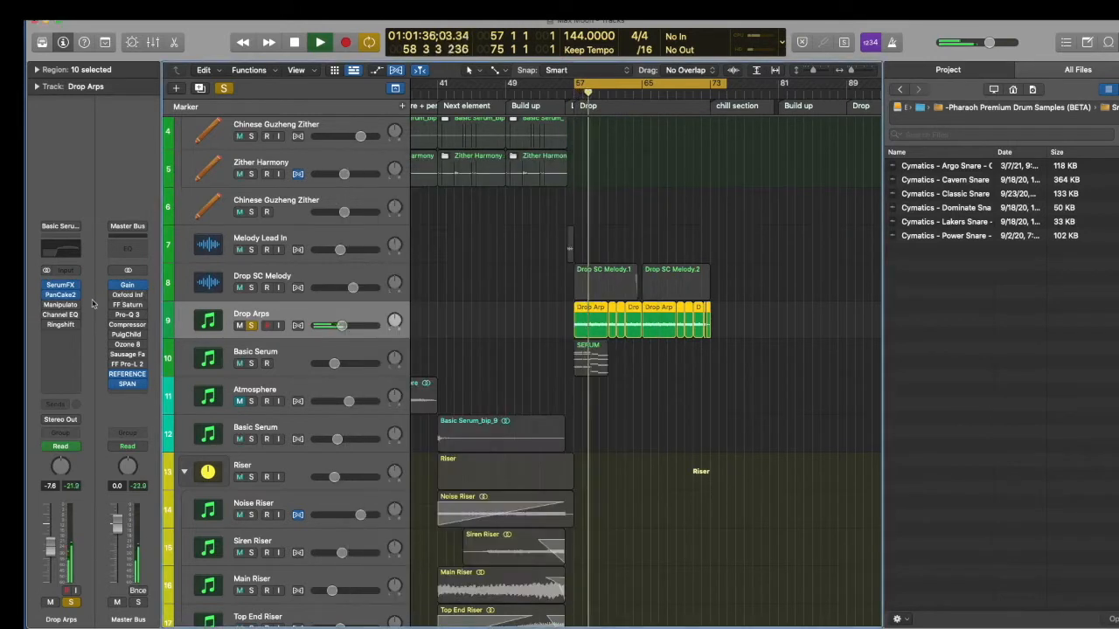
key(space)
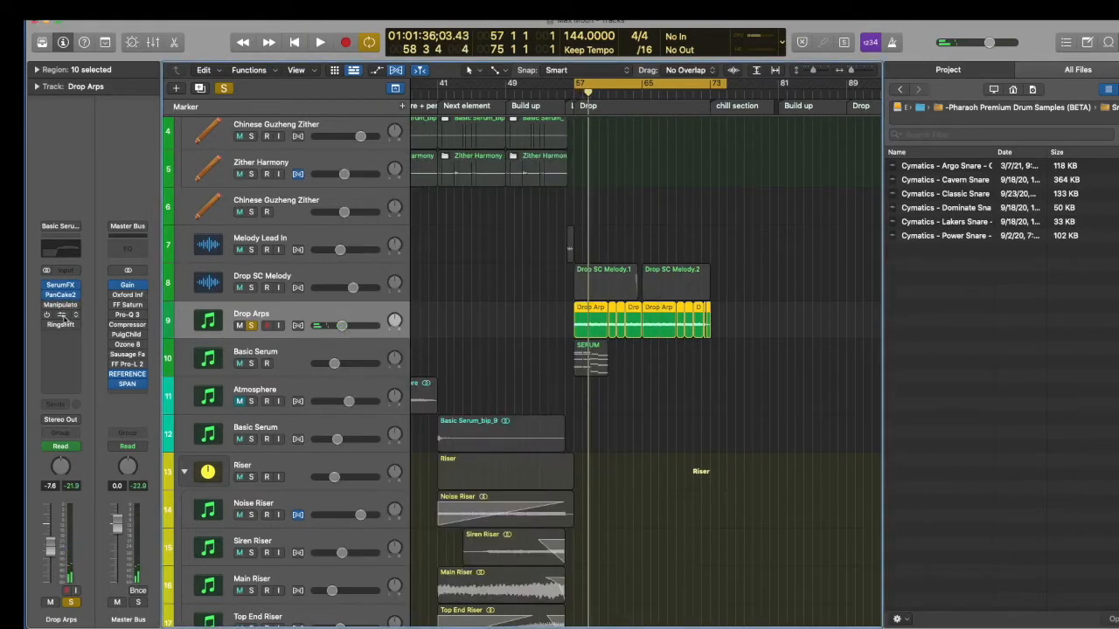
Step: Enable Manipulator on Drop Arps, show its settings while playing the track, and close its window
click(46, 306)
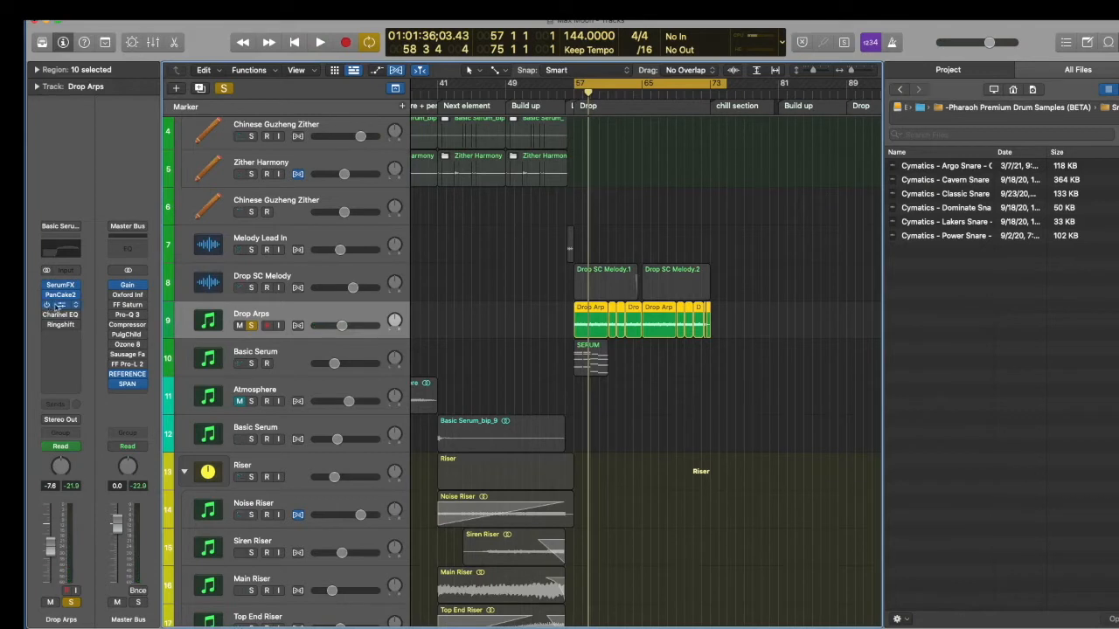
click(57, 305)
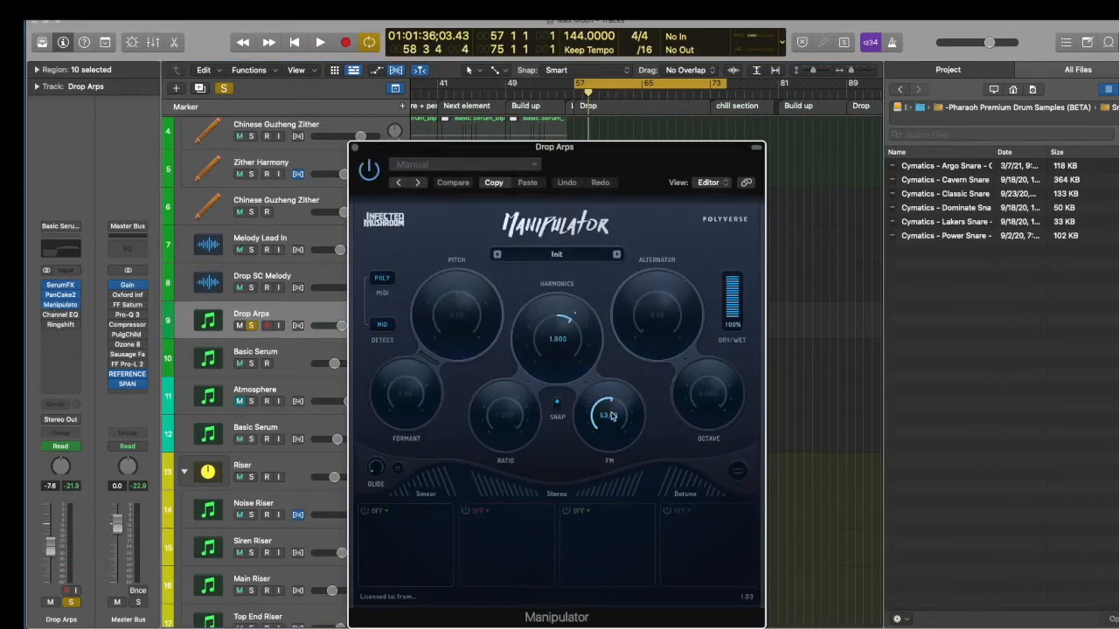
key(space)
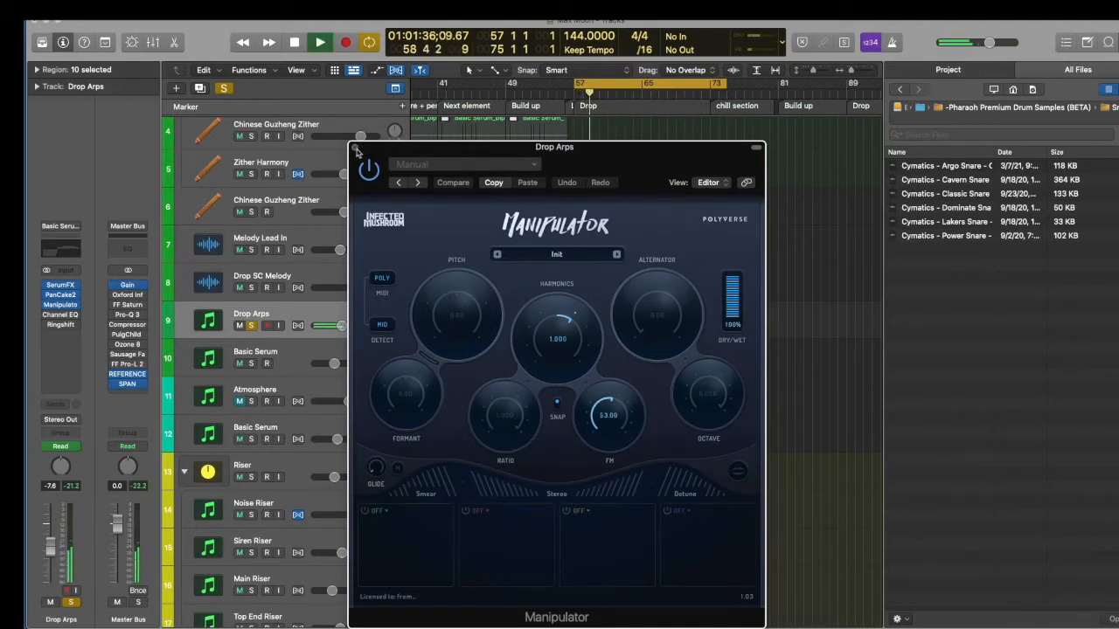
key(space)
click(355, 151)
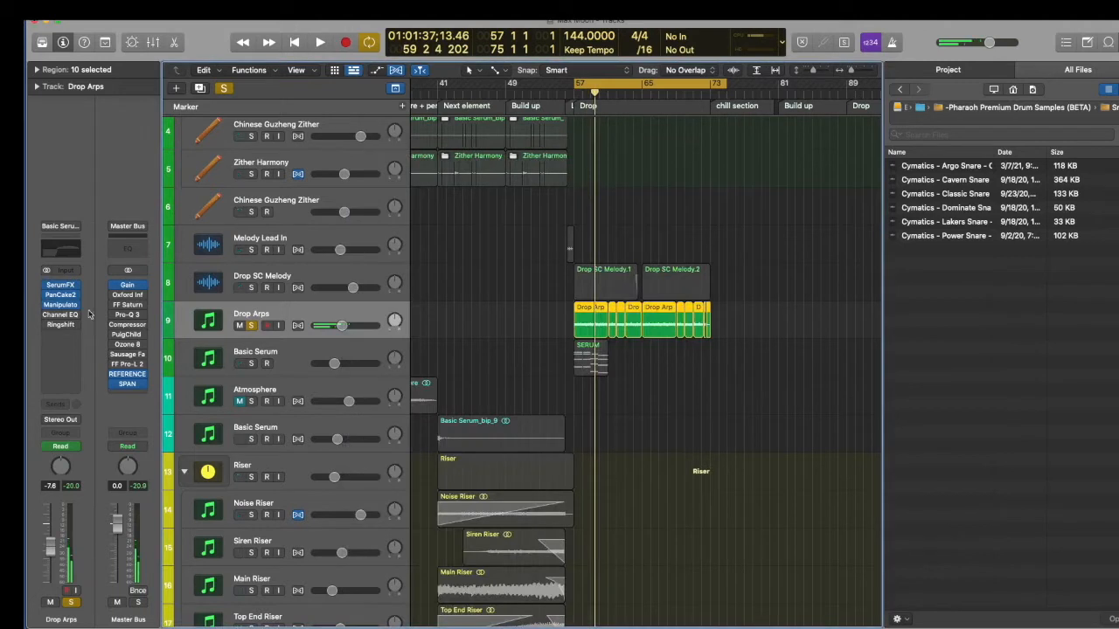
Step: Enable the Channel EQ on Drop Arps, play the track with the EQ curve open, and close its window
click(46, 316)
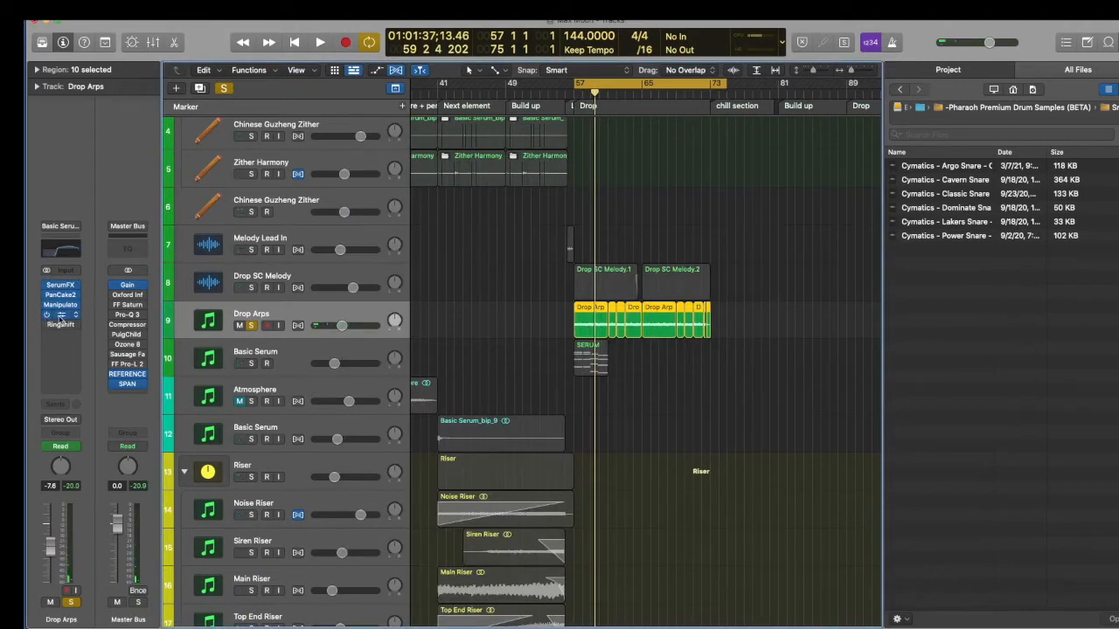
click(59, 315)
key(space)
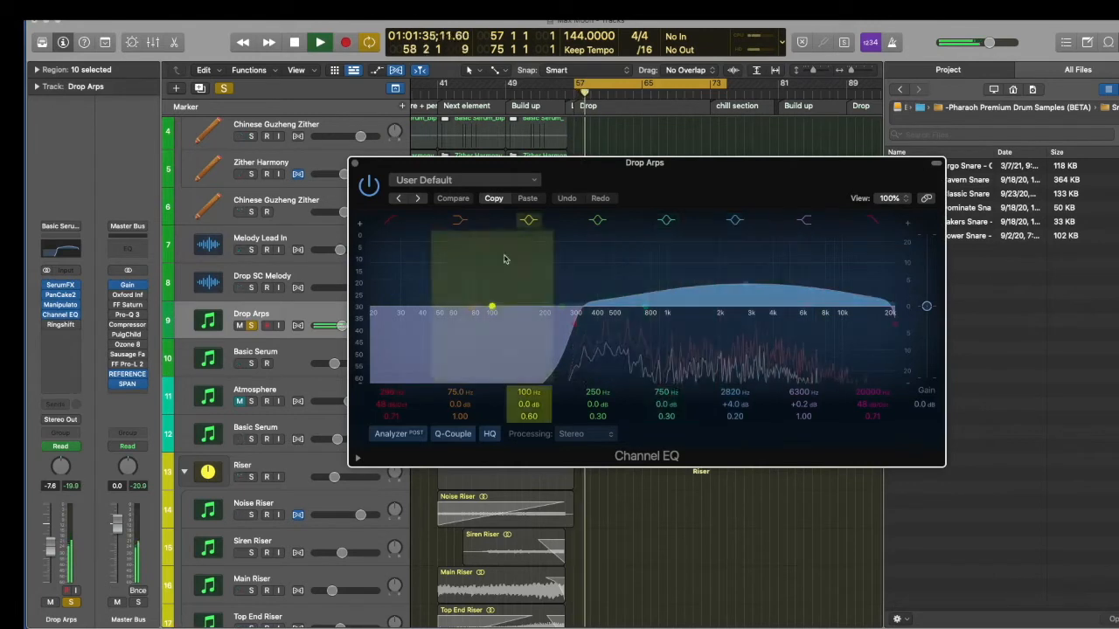
key(space)
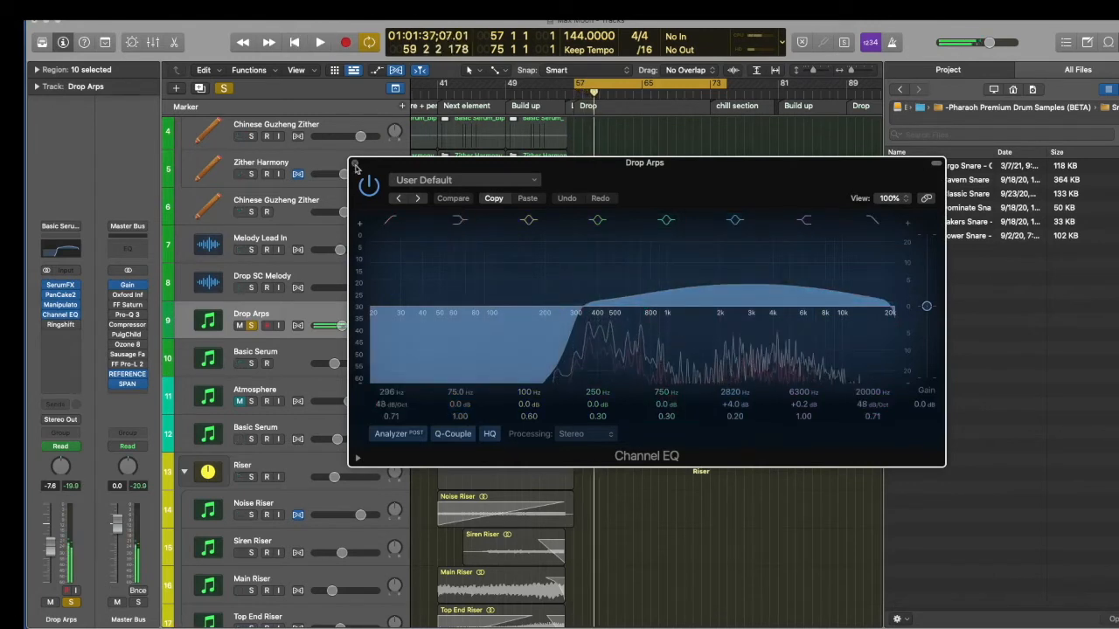
click(354, 164)
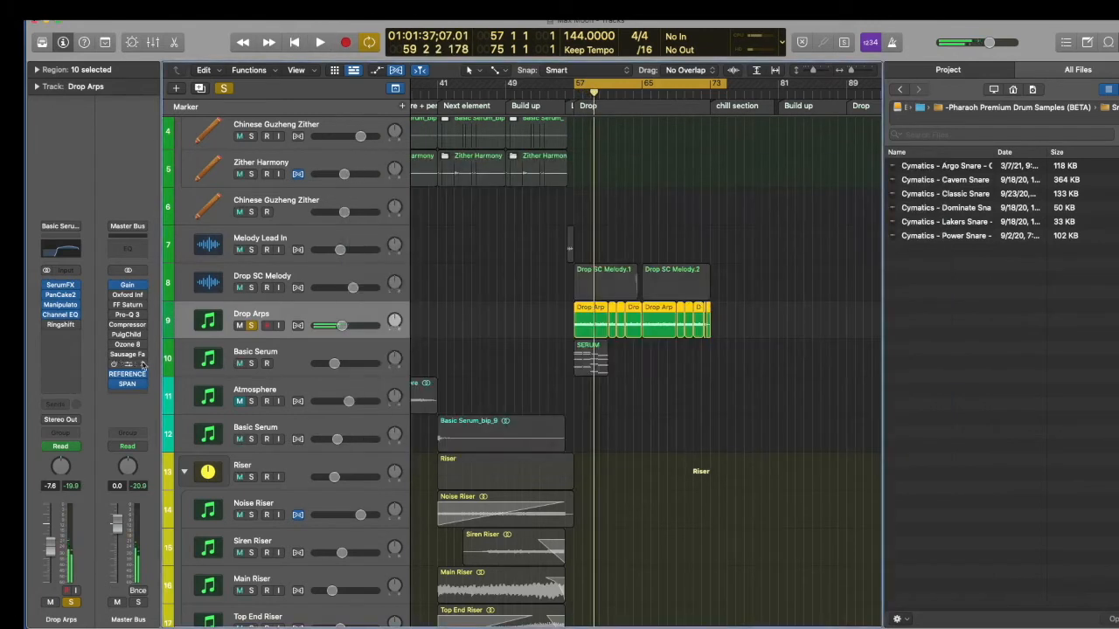
Step: Enable Ringshifter on Drop Arps, play the track with the full effect chain, stop playback and return to the arrangement
click(59, 326)
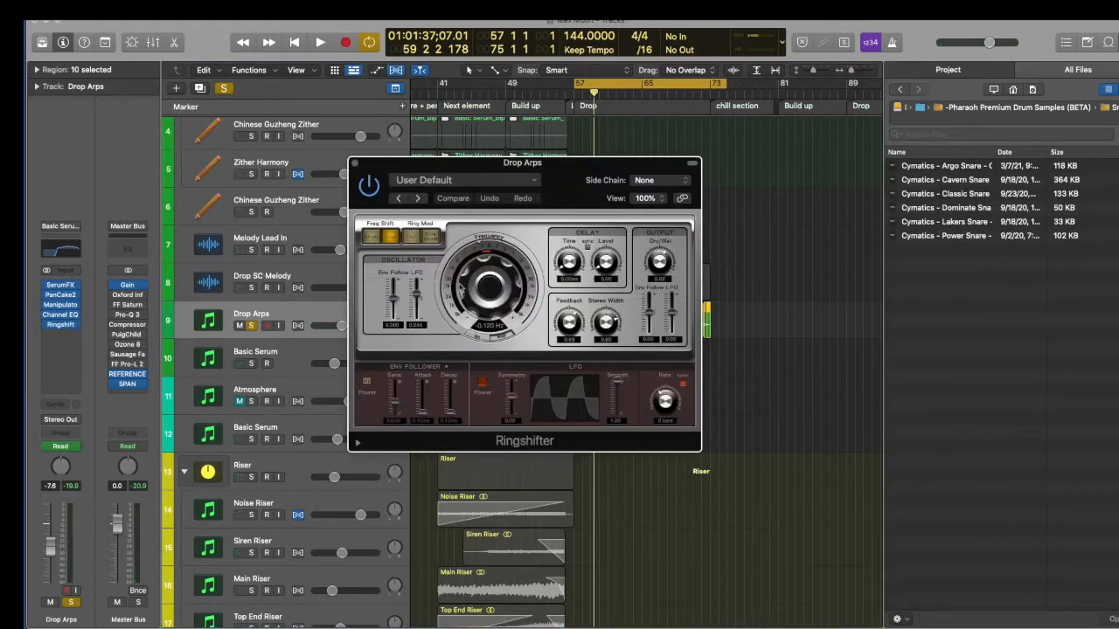
key(space)
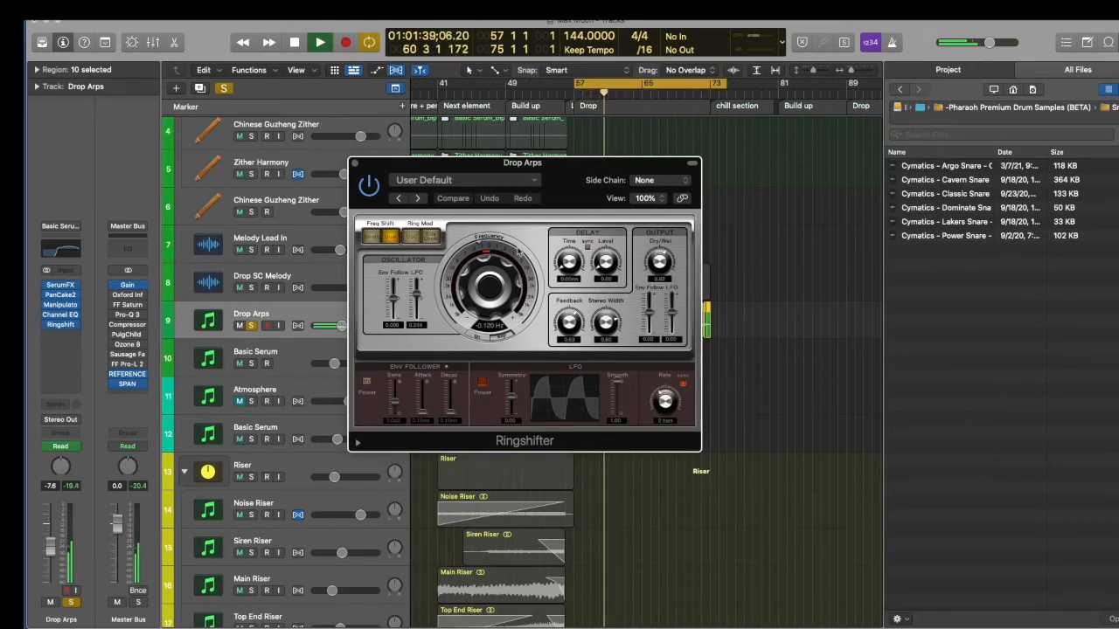
key(space)
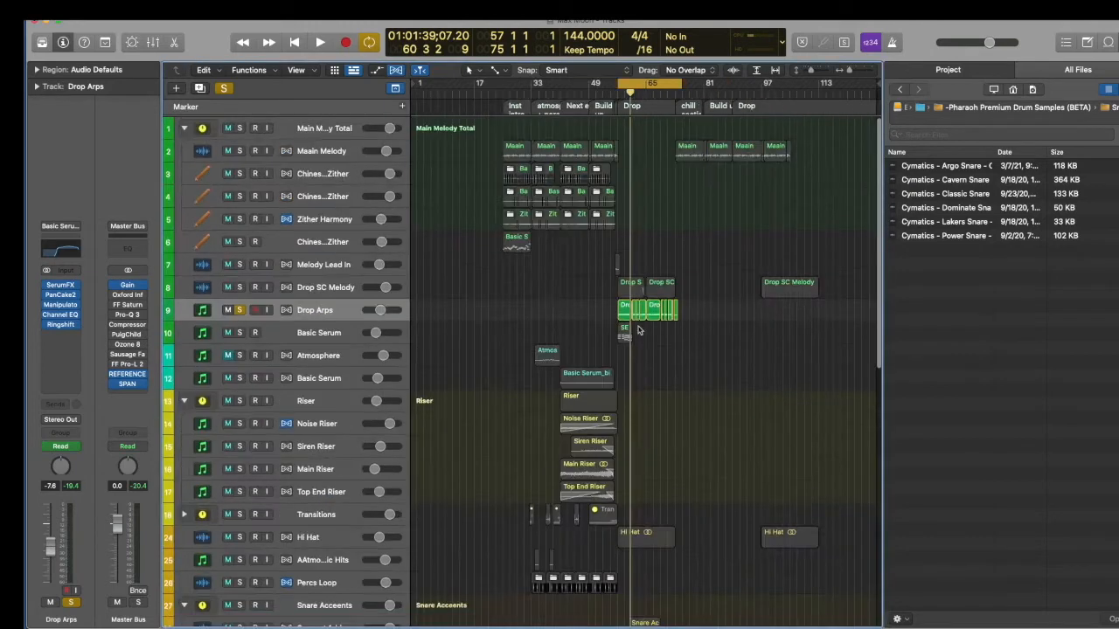
scroll(638, 330, down, 1)
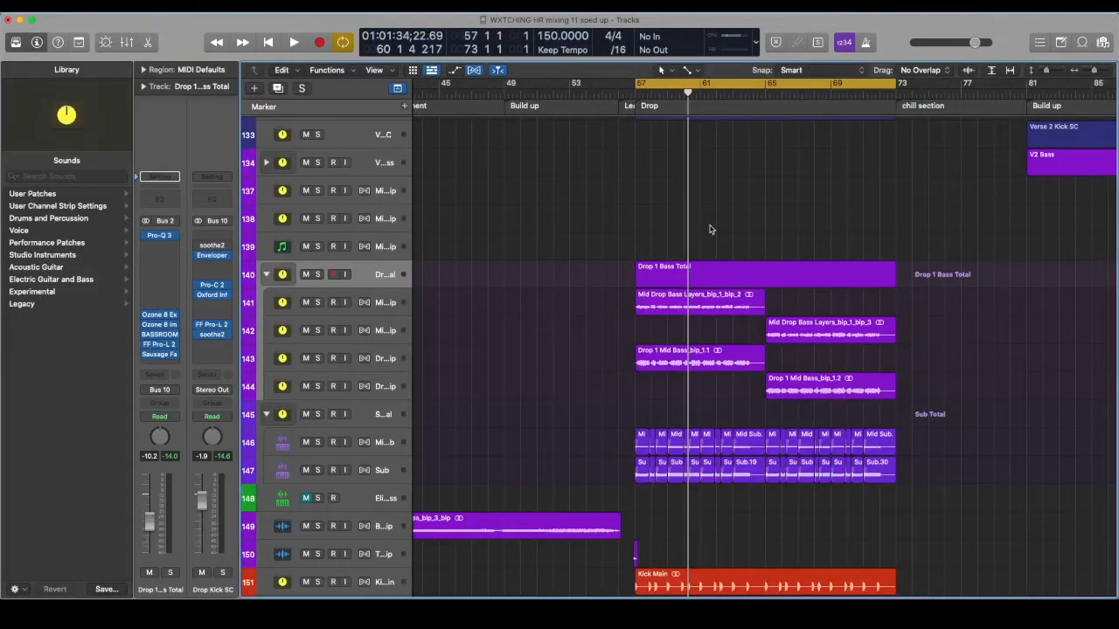
Step: Look over the drop section's tracks in the mixing project, from vocals and melodies down to bass and kicks
key(super+Up)
key(super+Up)
key(super+Up)
key(super+Up)
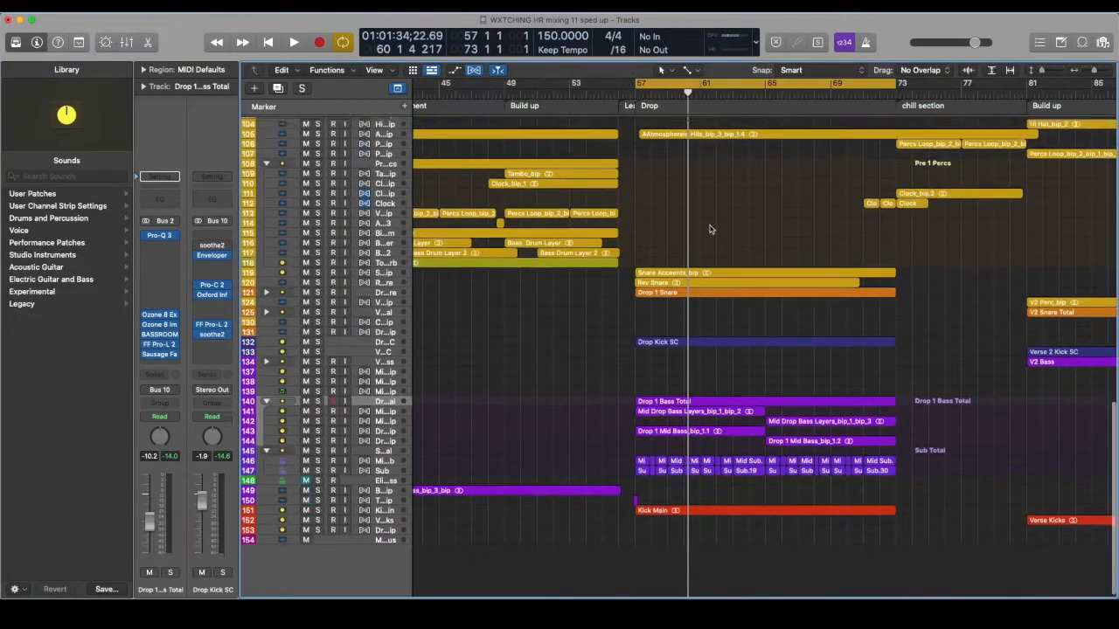
scroll(710, 230, up, 8)
scroll(709, 230, up, 10)
scroll(710, 230, down, 15)
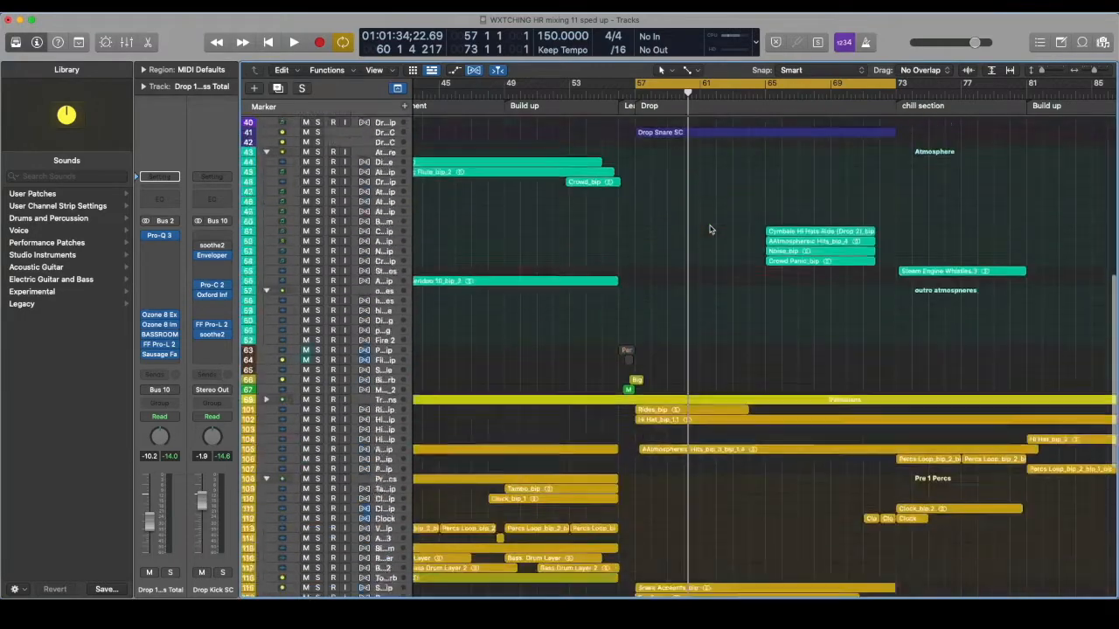
scroll(710, 230, up, 15)
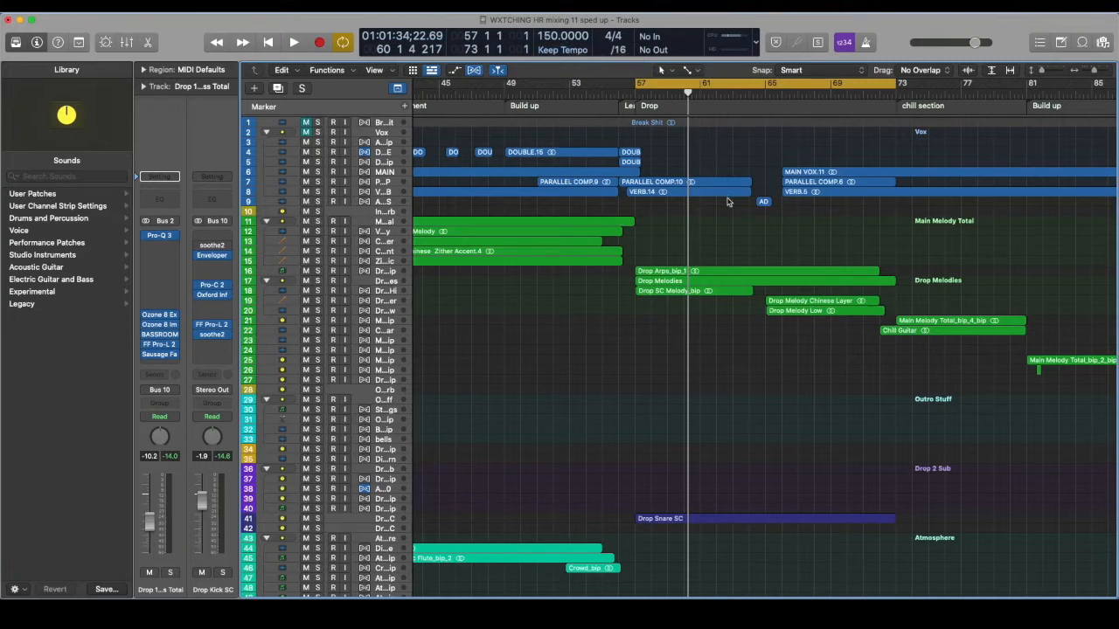
scroll(688, 274, down, 20)
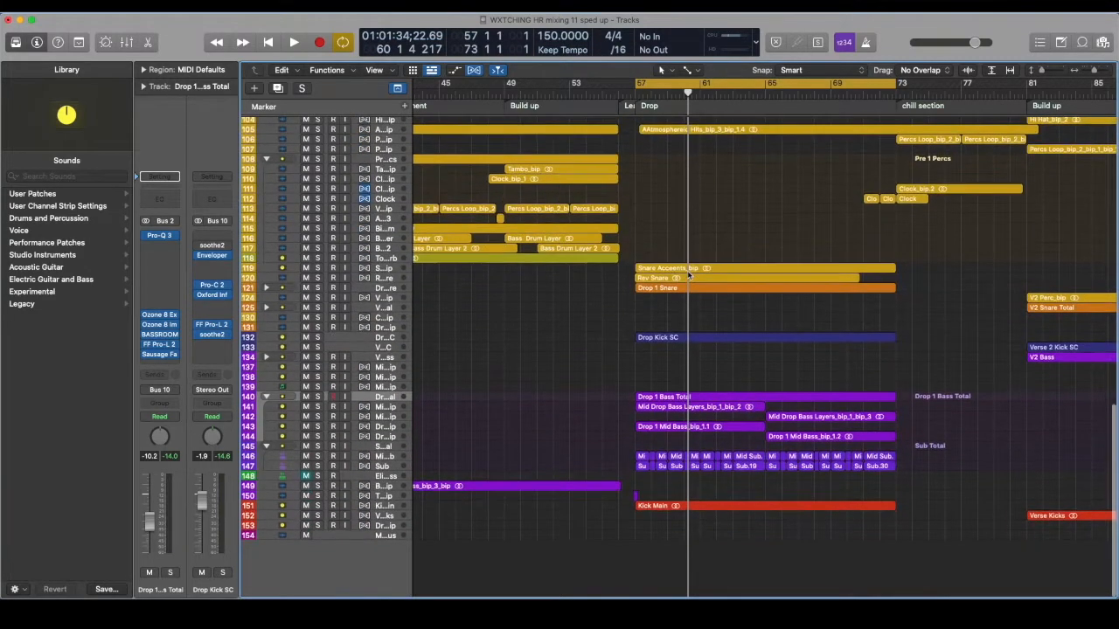
Step: Look over the whole song timeline across all tracks, from the intro to the outro
scroll(687, 275, down, 3)
scroll(691, 274, down, 5)
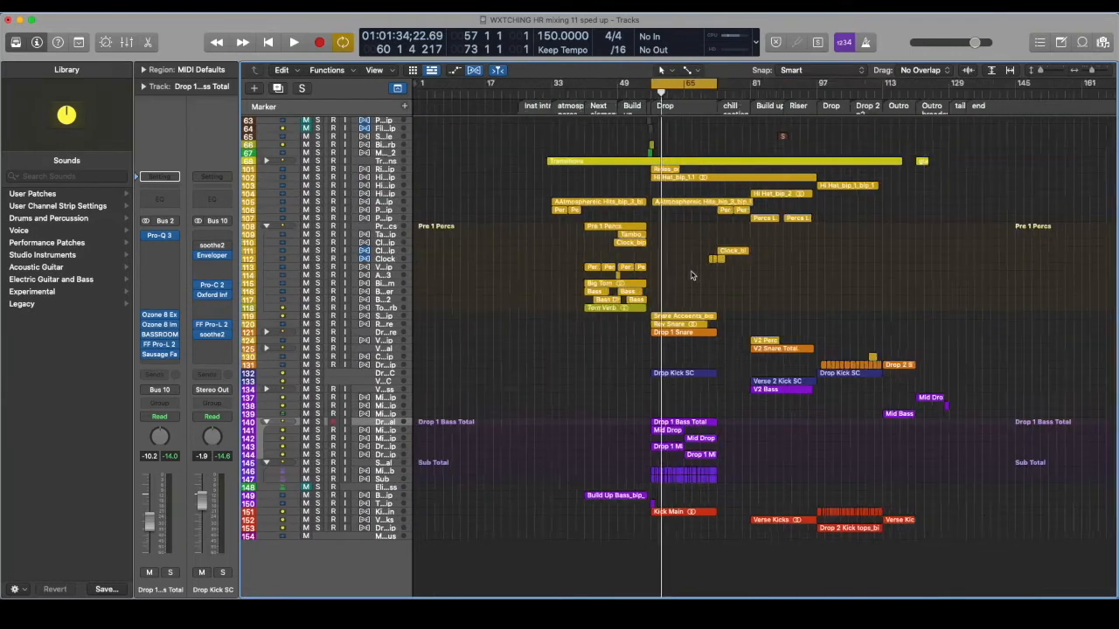
scroll(691, 274, up, 20)
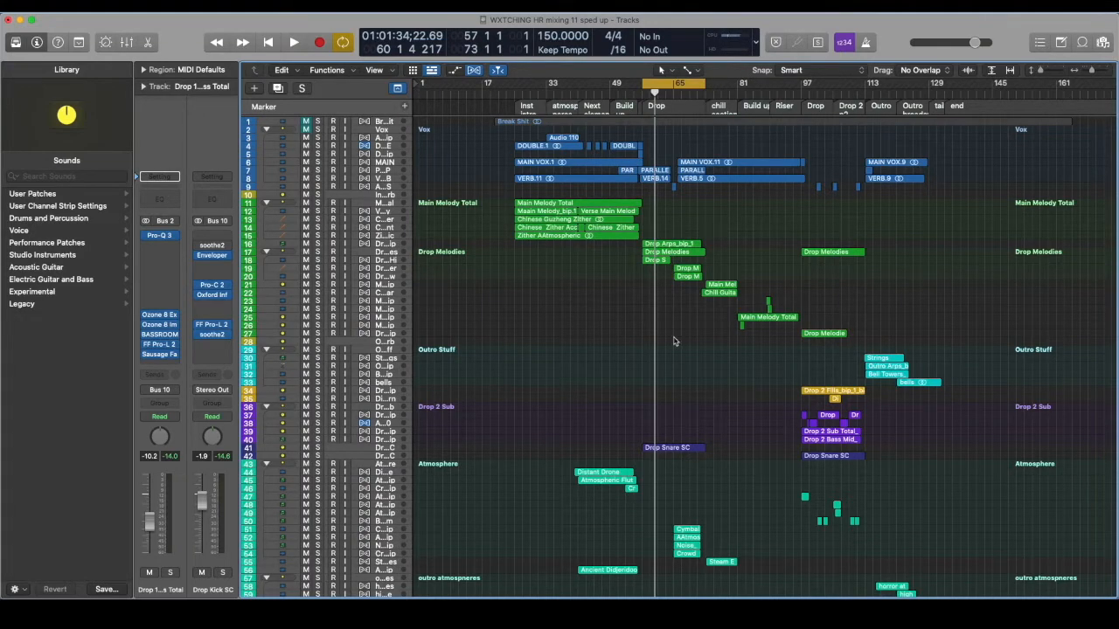
scroll(673, 340, down, 15)
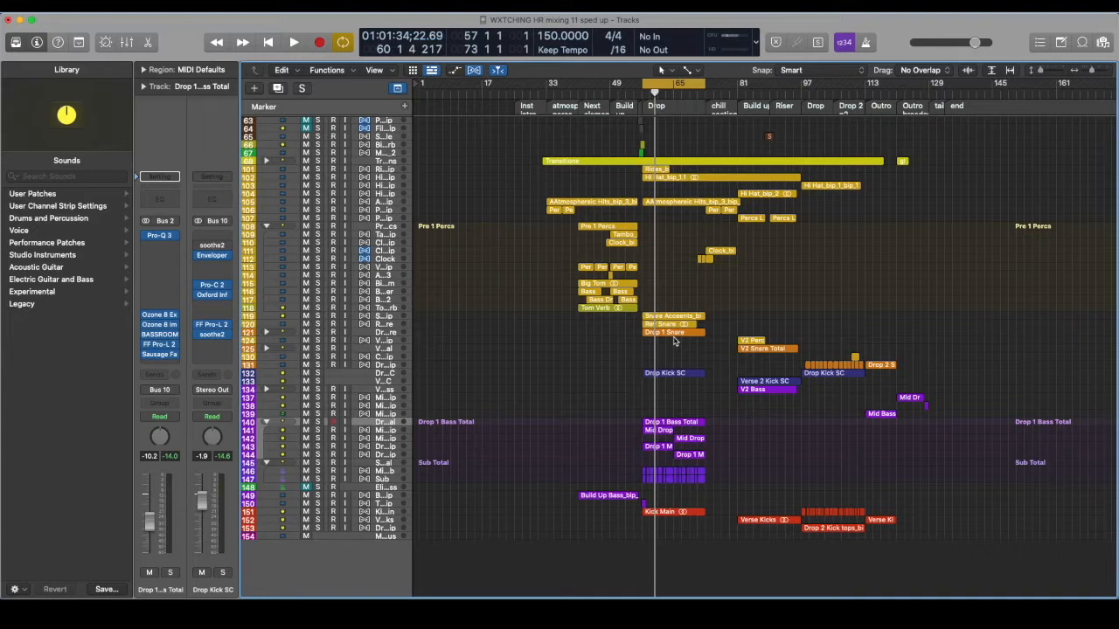
scroll(674, 341, up, 1)
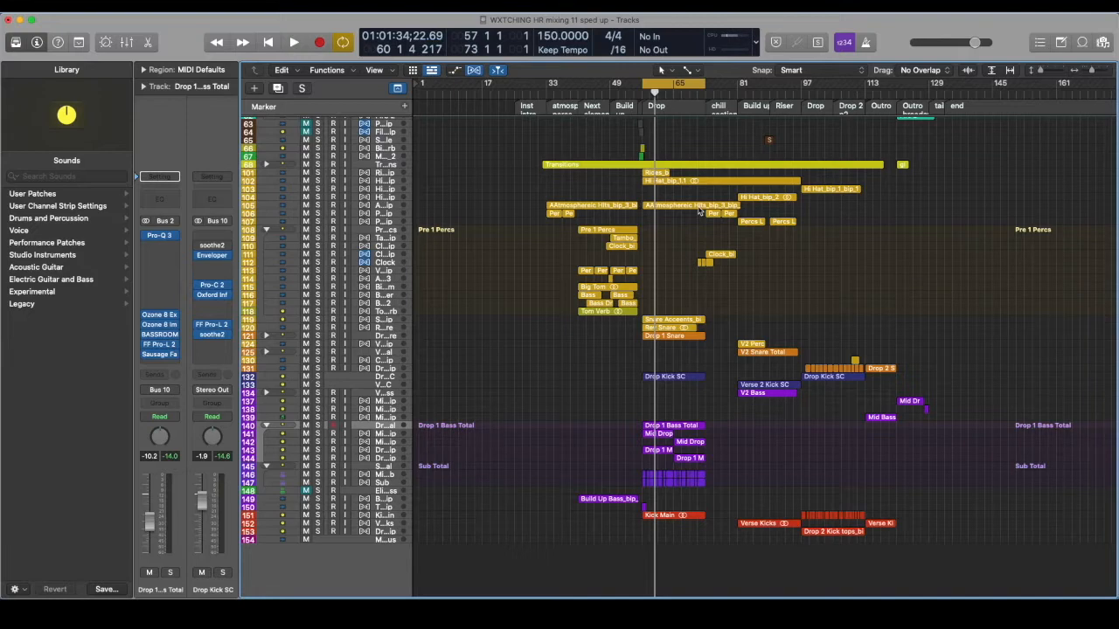
Step: Examine the first drop's snare, bass and sub tracks close up in the arrangement
key(super+Right)
key(super+Right)
key(super+Right)
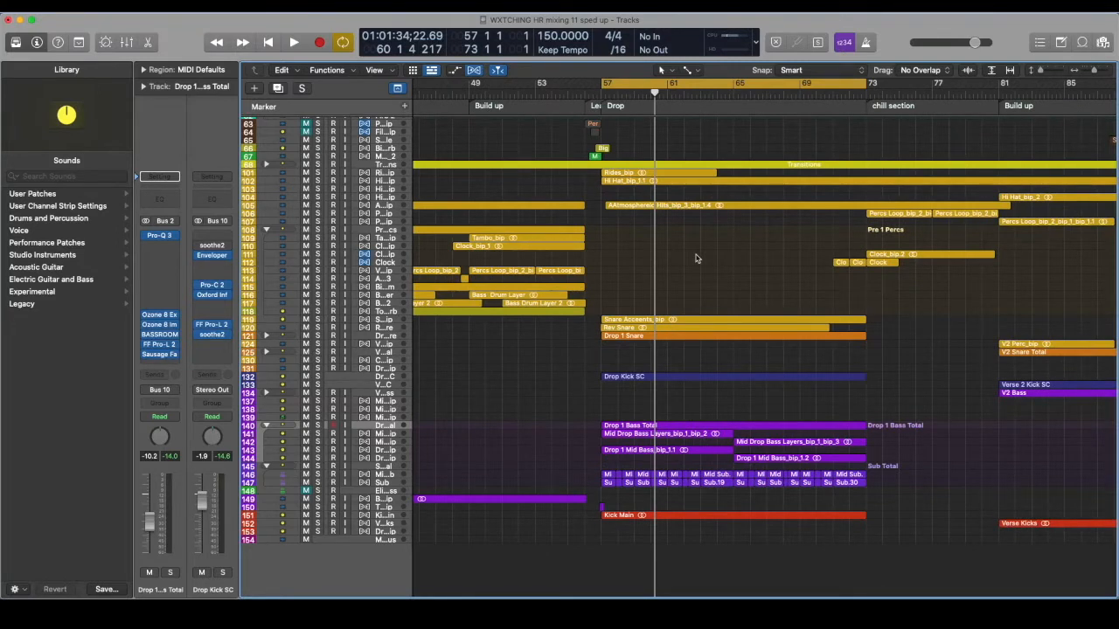
key(super+Left)
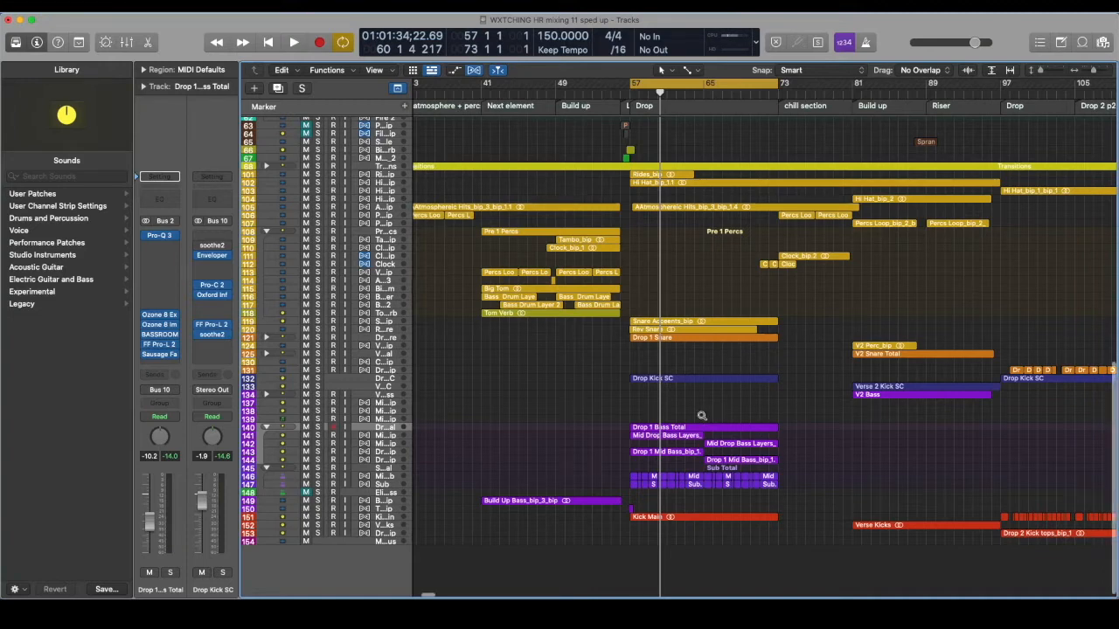
scroll(701, 418, up, 5)
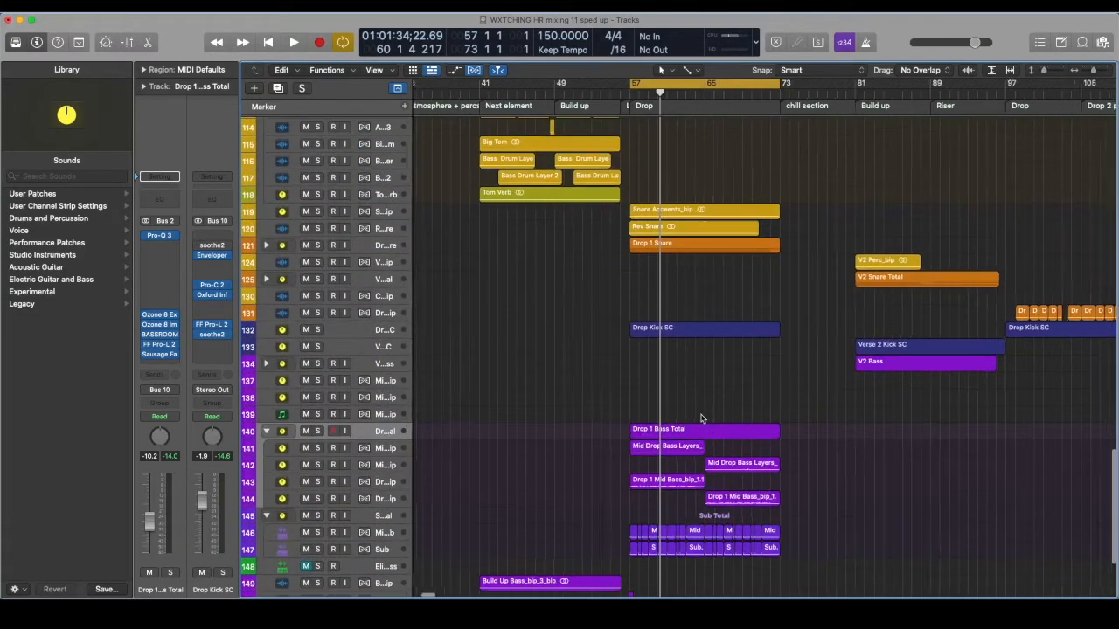
scroll(701, 419, up, 4)
scroll(701, 419, up, 3)
scroll(701, 419, up, 1)
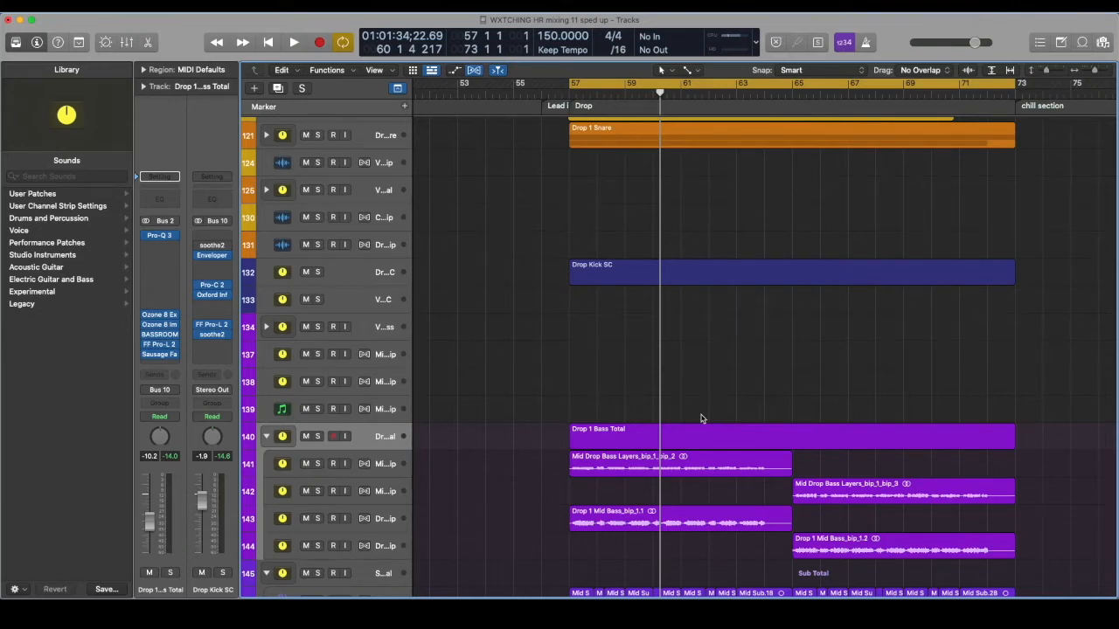
scroll(700, 419, down, 10)
scroll(701, 419, up, 6)
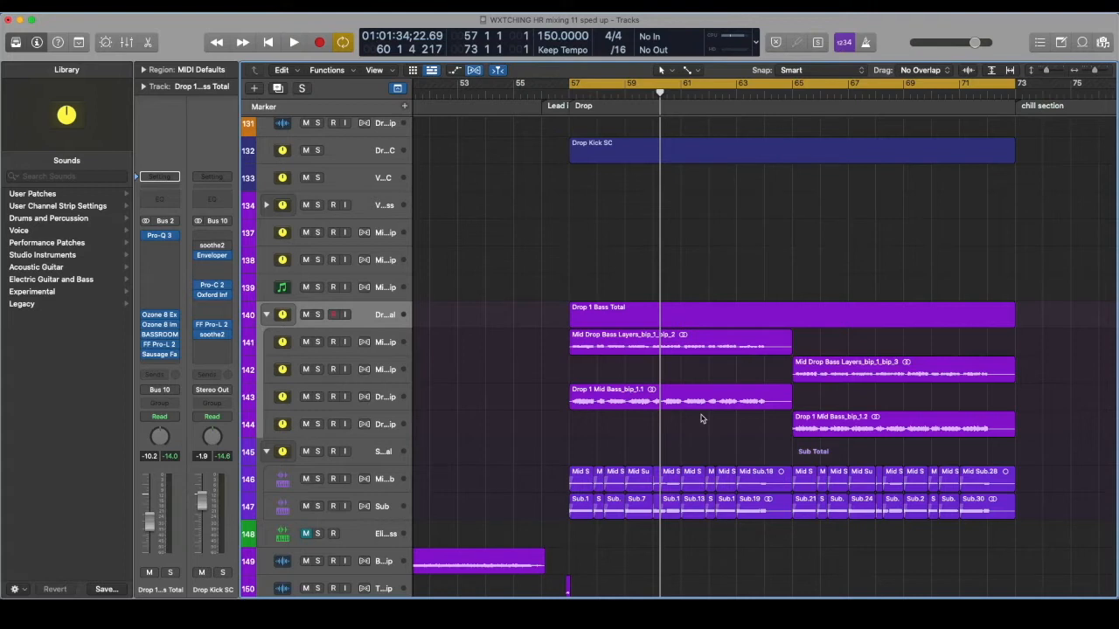
Step: Solo the Drop 1 Bass Total track stack
scroll(701, 419, down, 2)
scroll(701, 419, right, 1)
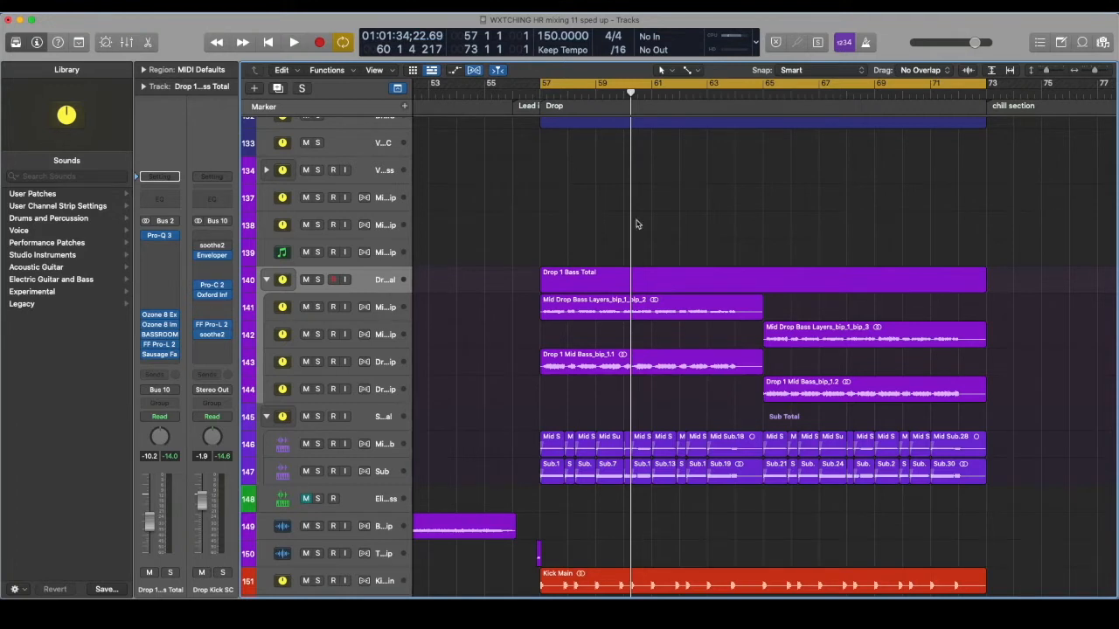
scroll(636, 222, down, 1)
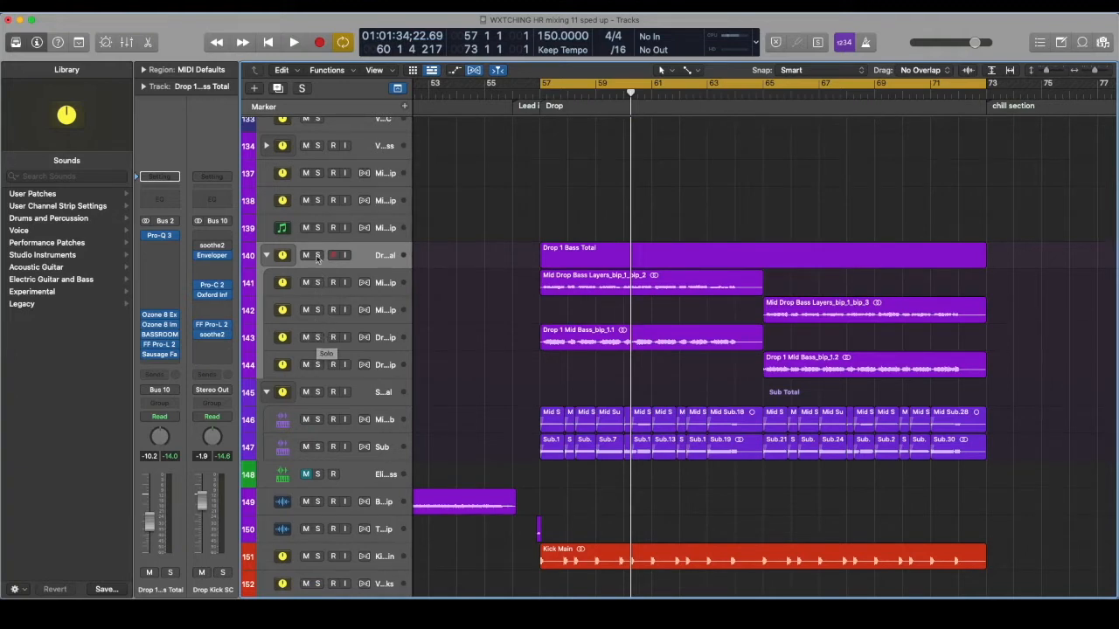
click(318, 255)
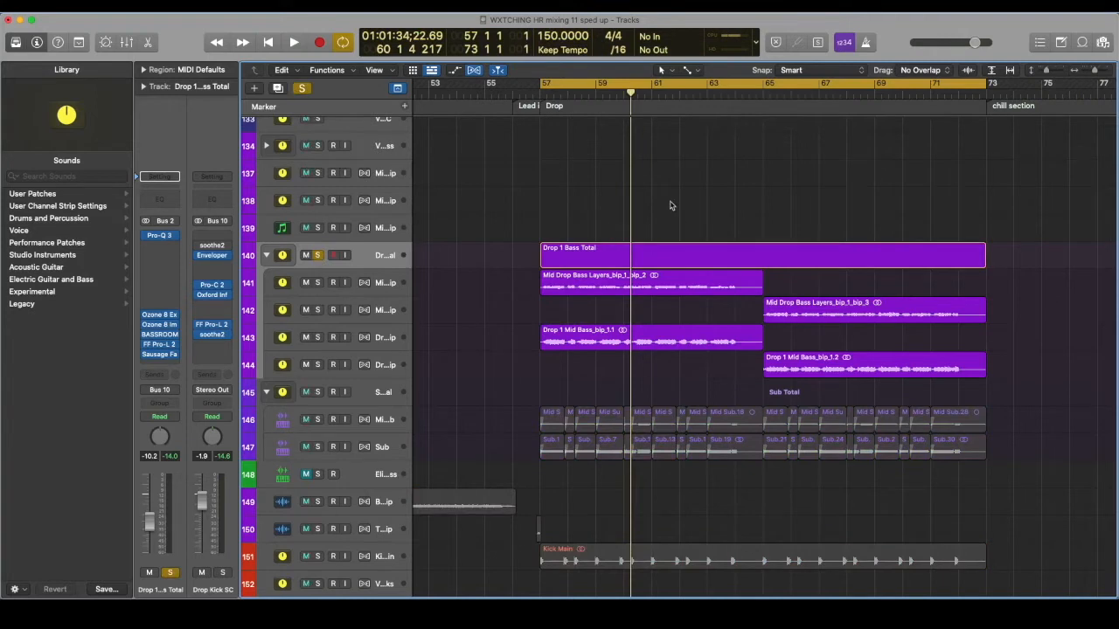
Step: Audition the soloed Drop 1 Bass Total stack from bar 57, then select its first Mid Drop Bass Layers track
key(space)
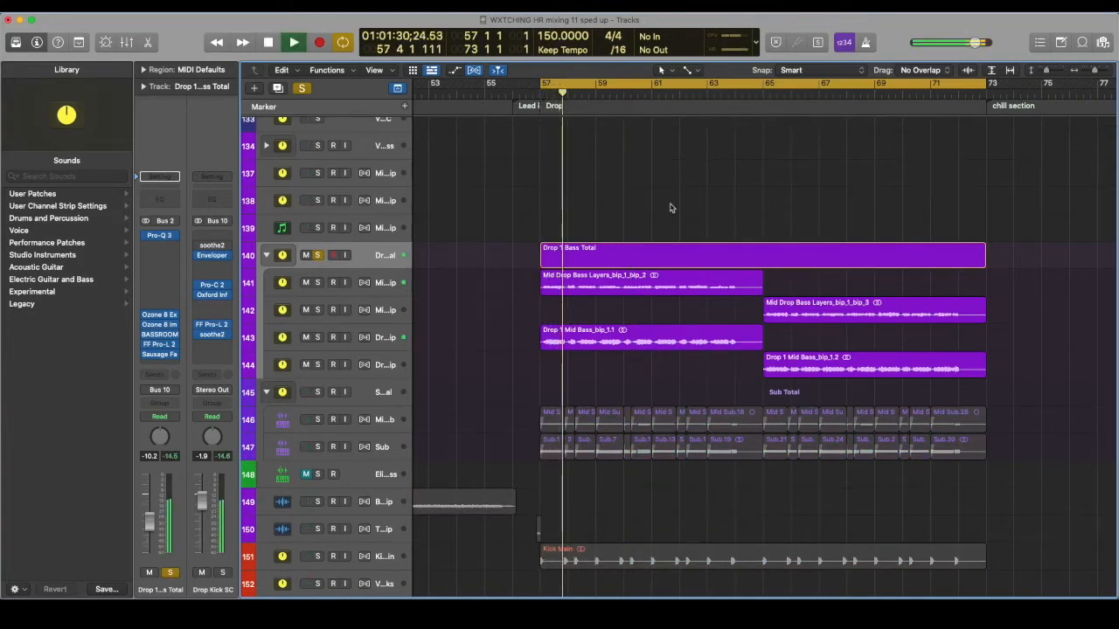
key(super+Left)
key(super+Left)
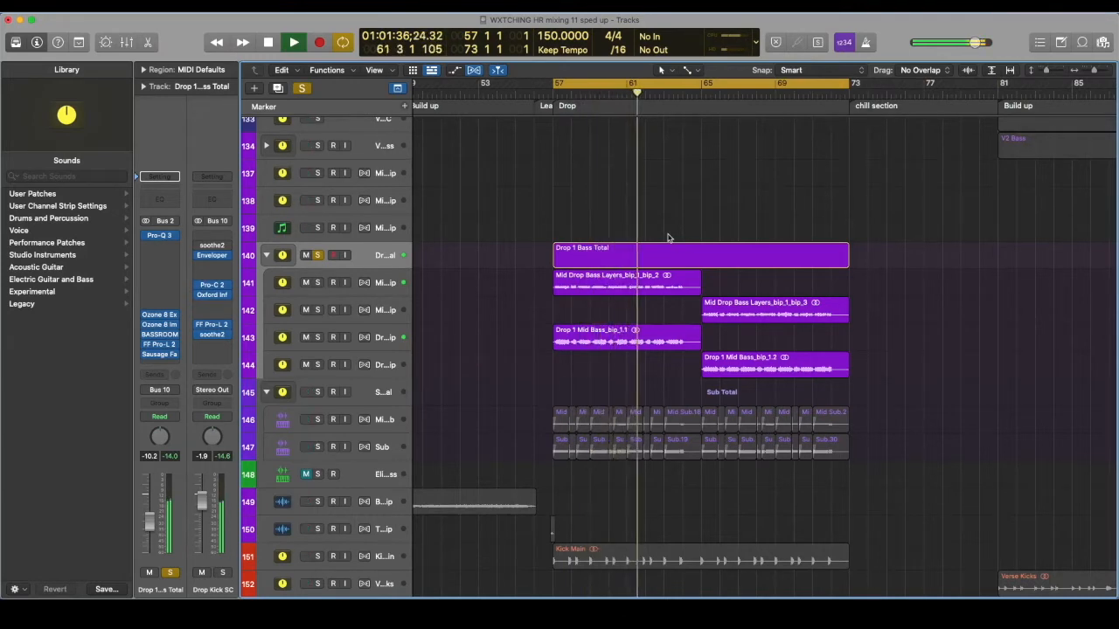
key(space)
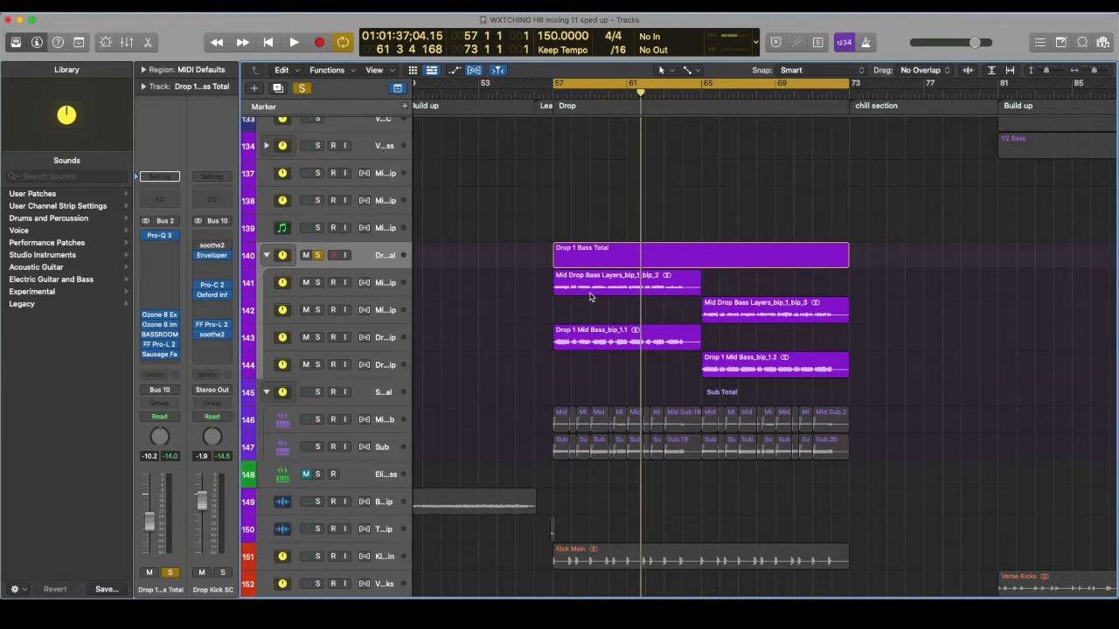
click(391, 262)
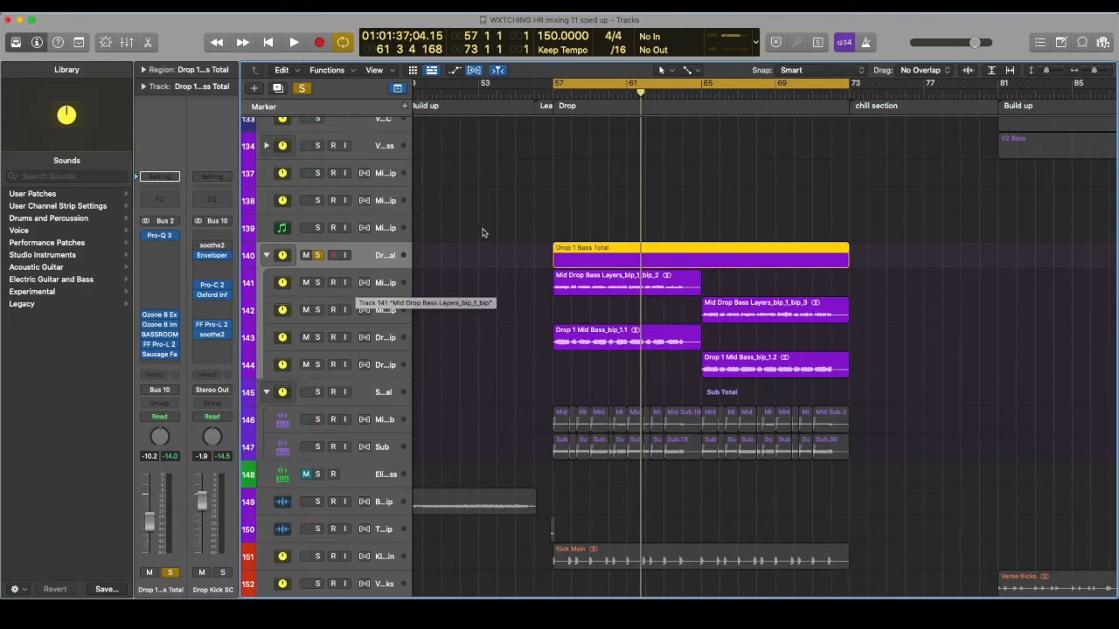
click(387, 287)
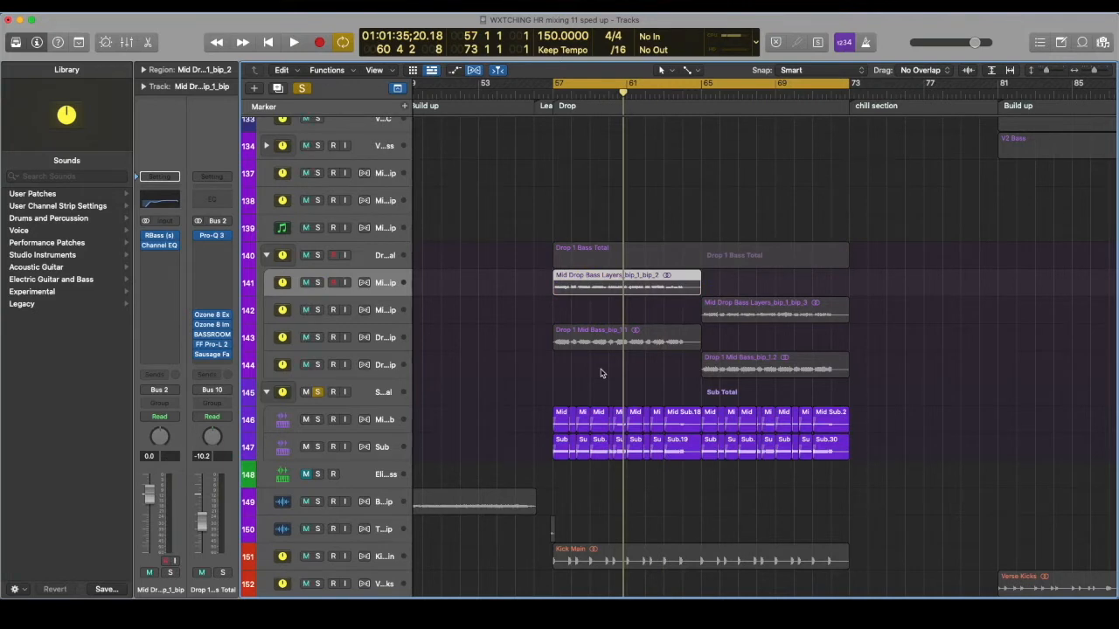
Step: Select the soloed Sub Total stack and audition its Mid Sub and Sub regions up close in the drop
click(386, 397)
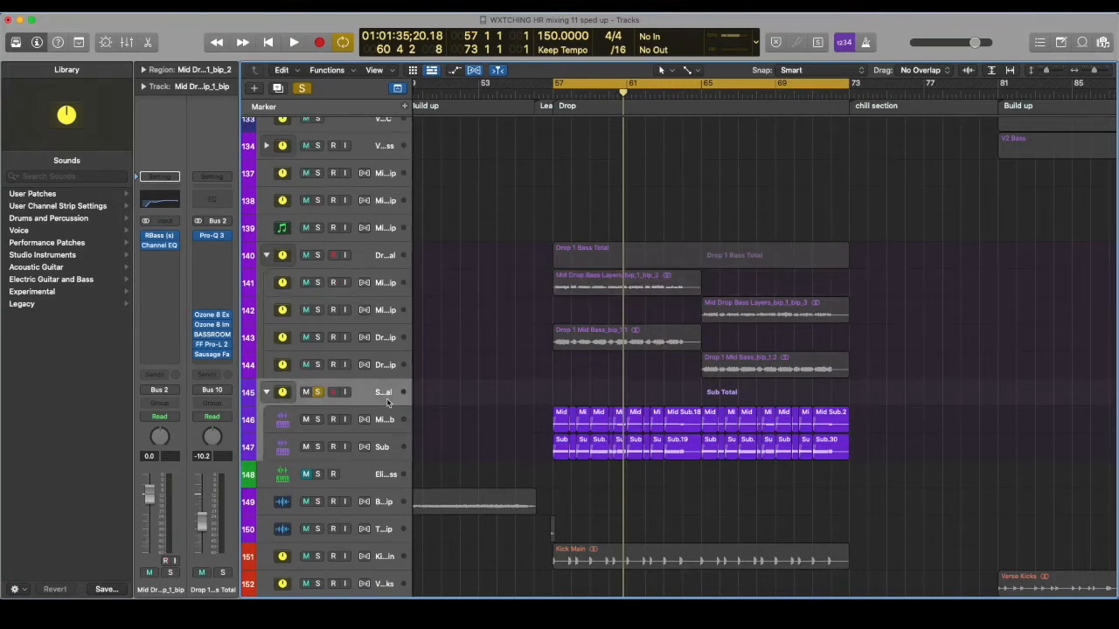
key(space)
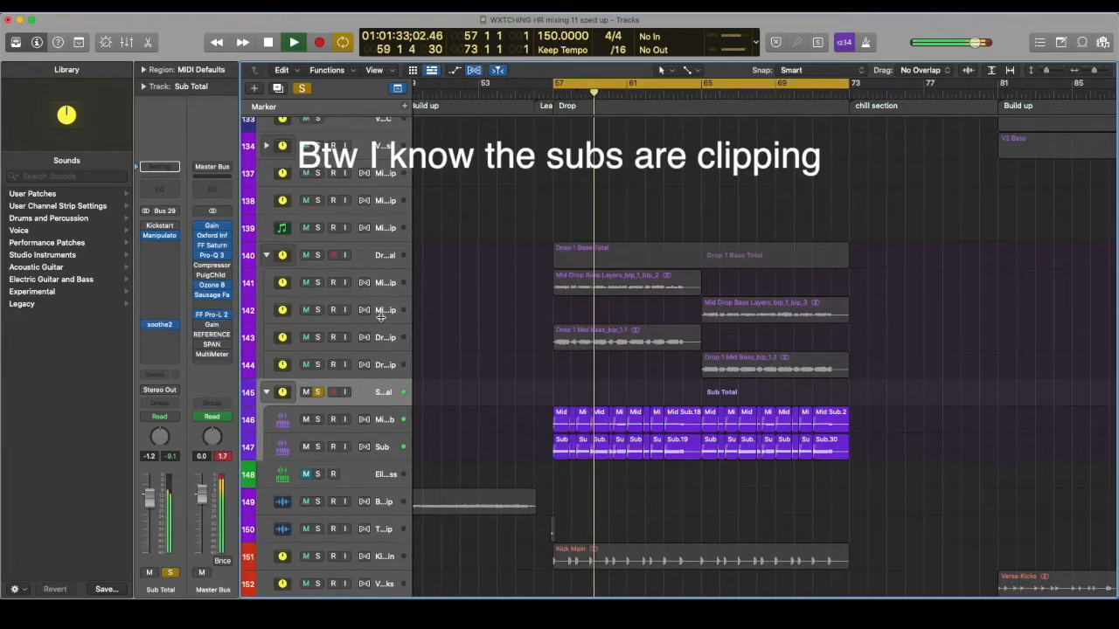
key(super+Right)
key(super+Right)
key(super+Right)
key(super+Right)
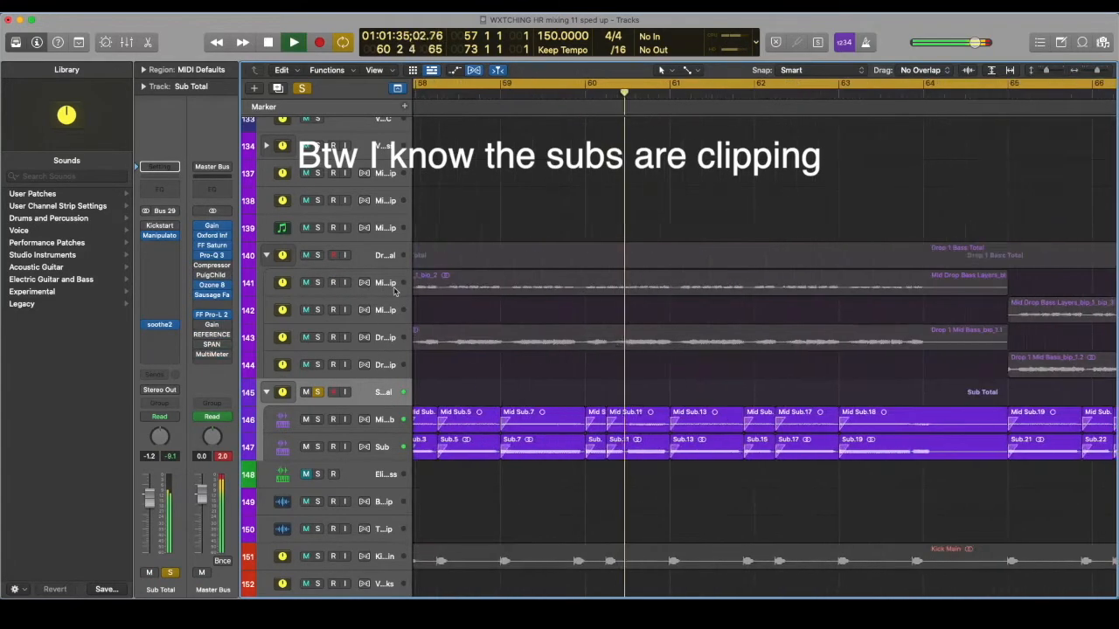
key(super+Left)
key(super+Left)
key(space)
key(super+Right)
key(super+Right)
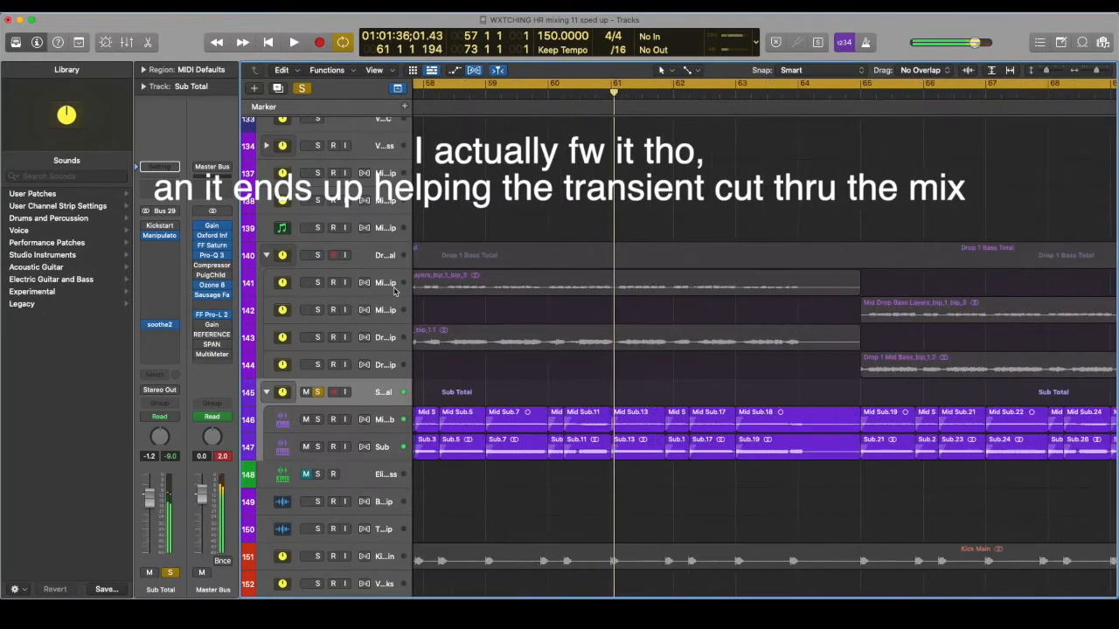
Step: Solo the Mid Drop Bass Layers track of the drop's first half and audition it from bar 57
click(320, 289)
key(space)
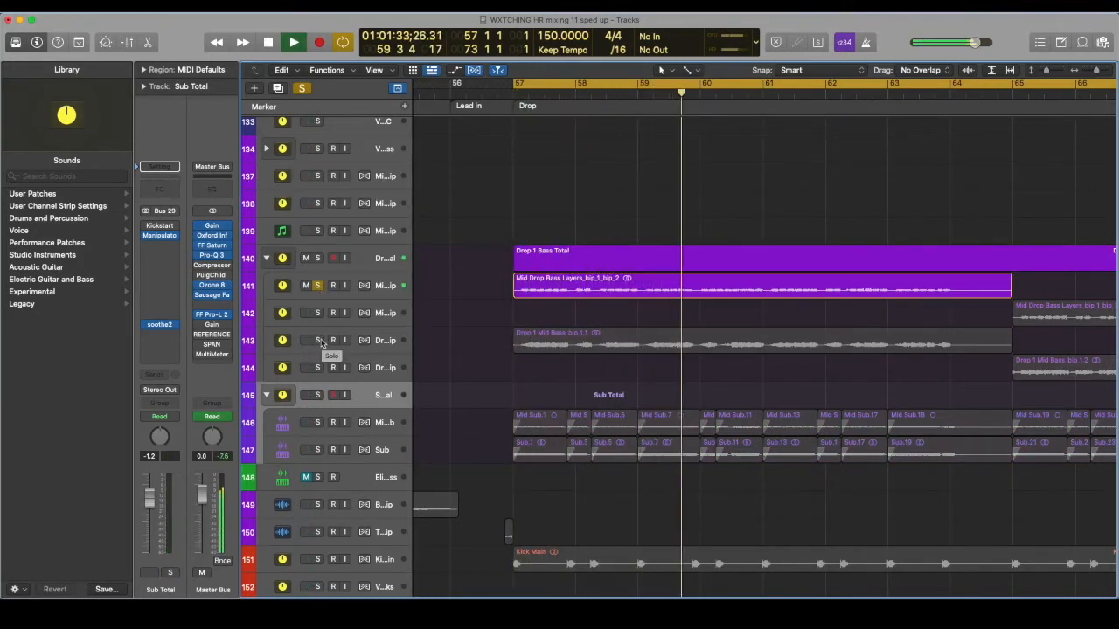
key(space)
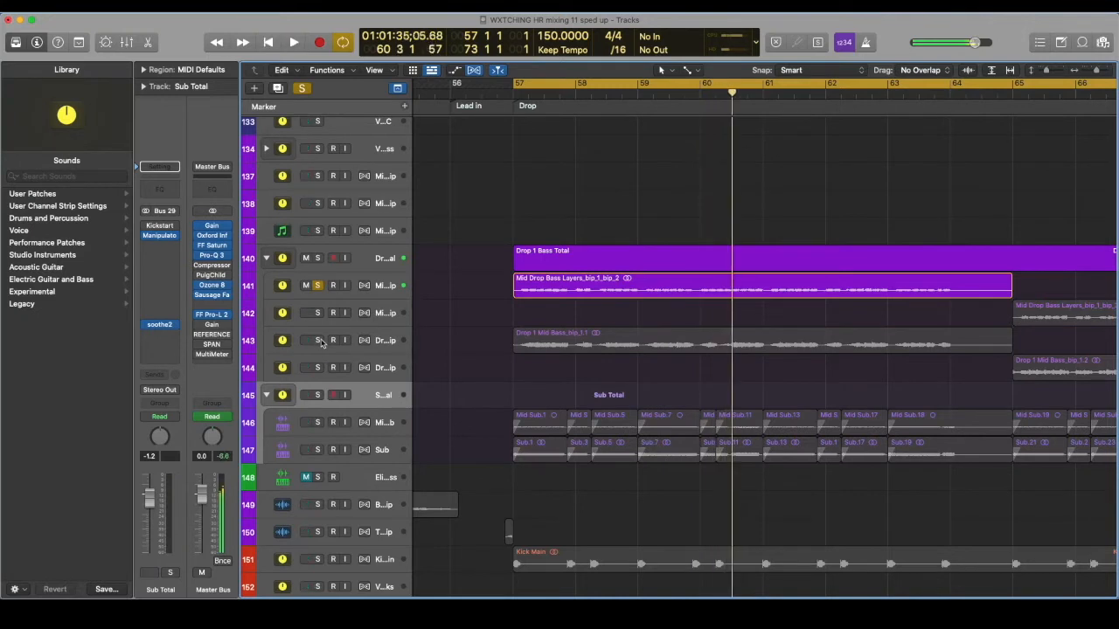
Step: Solo the Drop 1 Mid Bass track of the drop's first half and audition it on its own
click(318, 341)
key(shift+space)
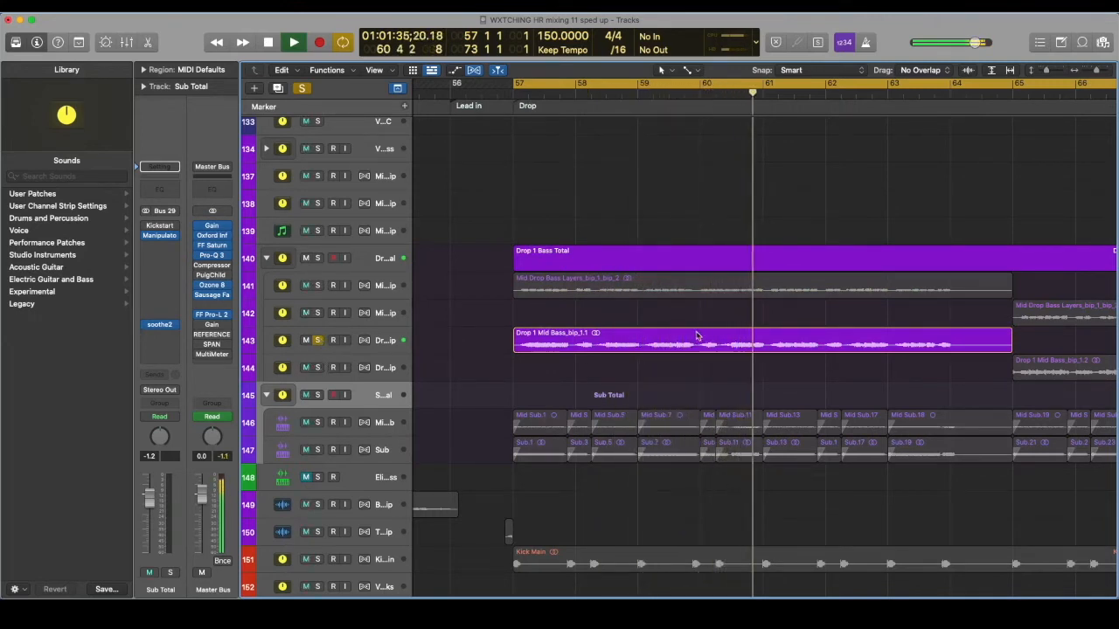
key(space)
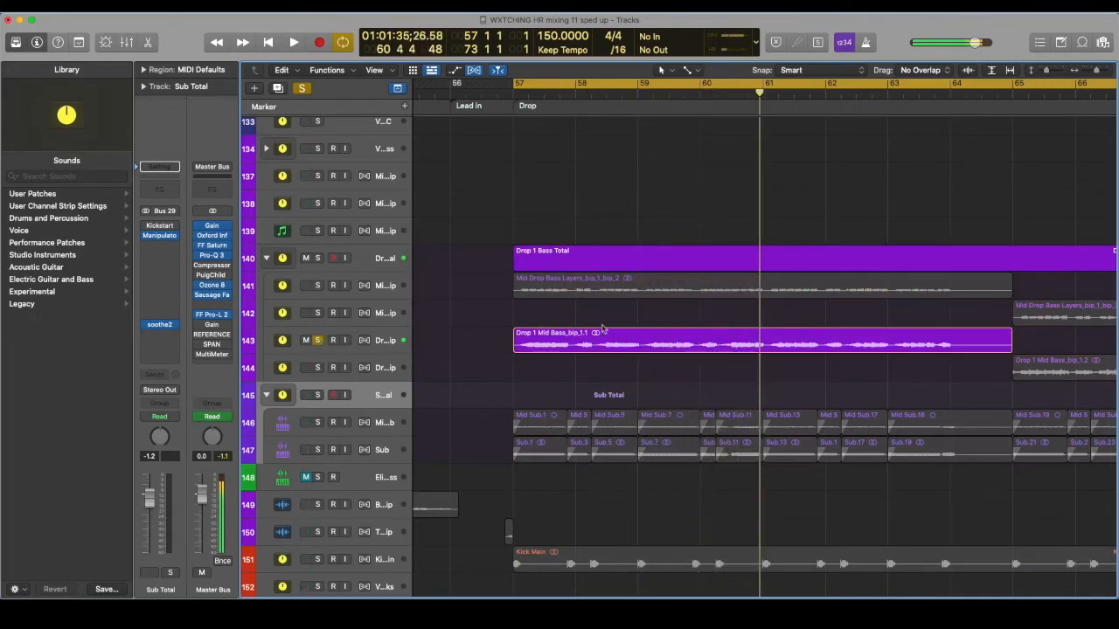
Step: Solo the Drop 1 Bass Total and Sub Total stacks together and audition the drop's first half
click(317, 259)
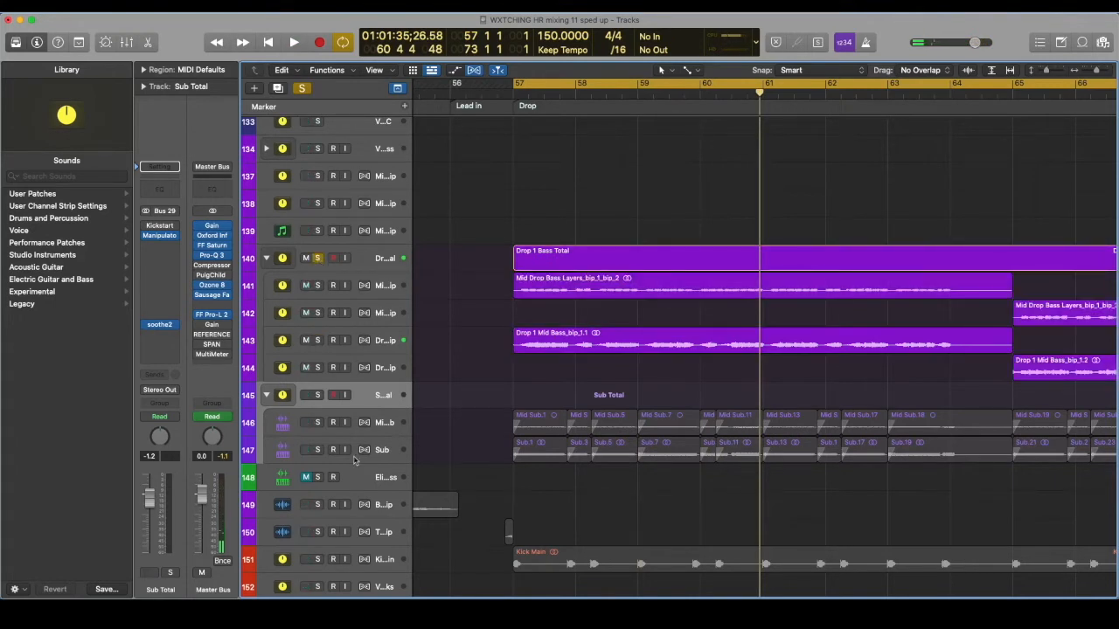
click(318, 395)
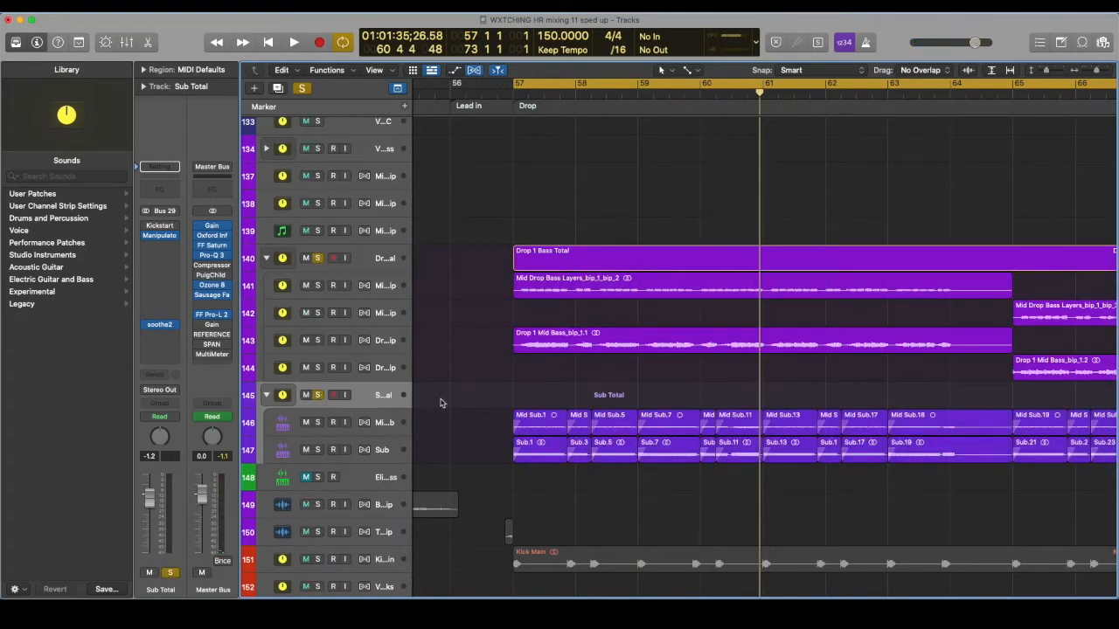
key(space)
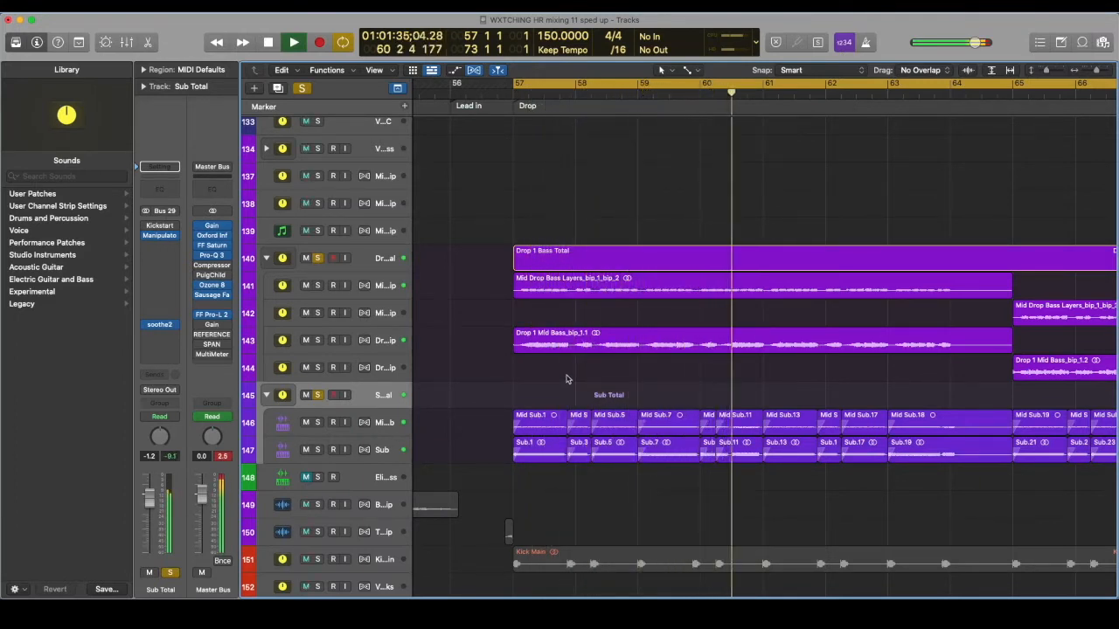
key(space)
Step: Set the cycle range to bars 65 to 73 and audition the soloed bass and sub stacks there
scroll(565, 378, down, 5)
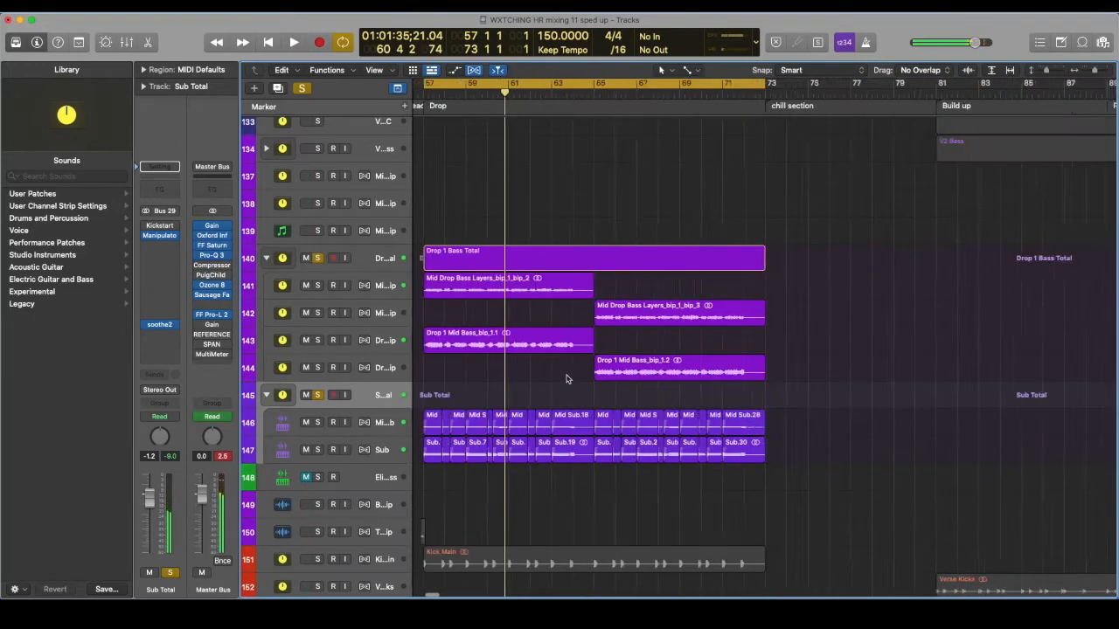
scroll(566, 378, down, 1)
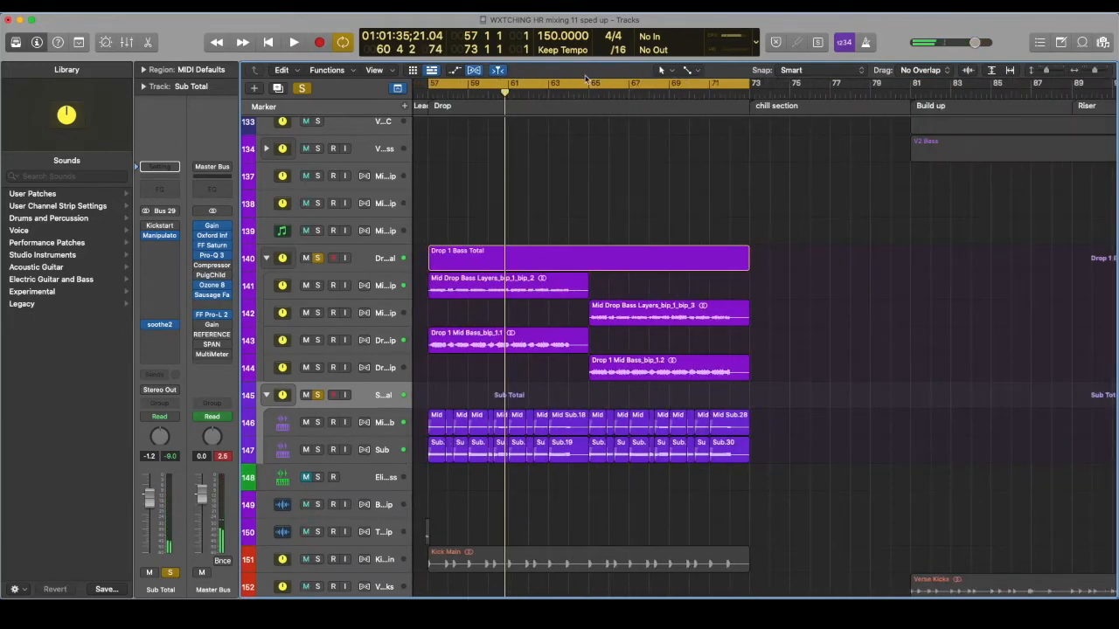
drag(590, 84, 749, 109)
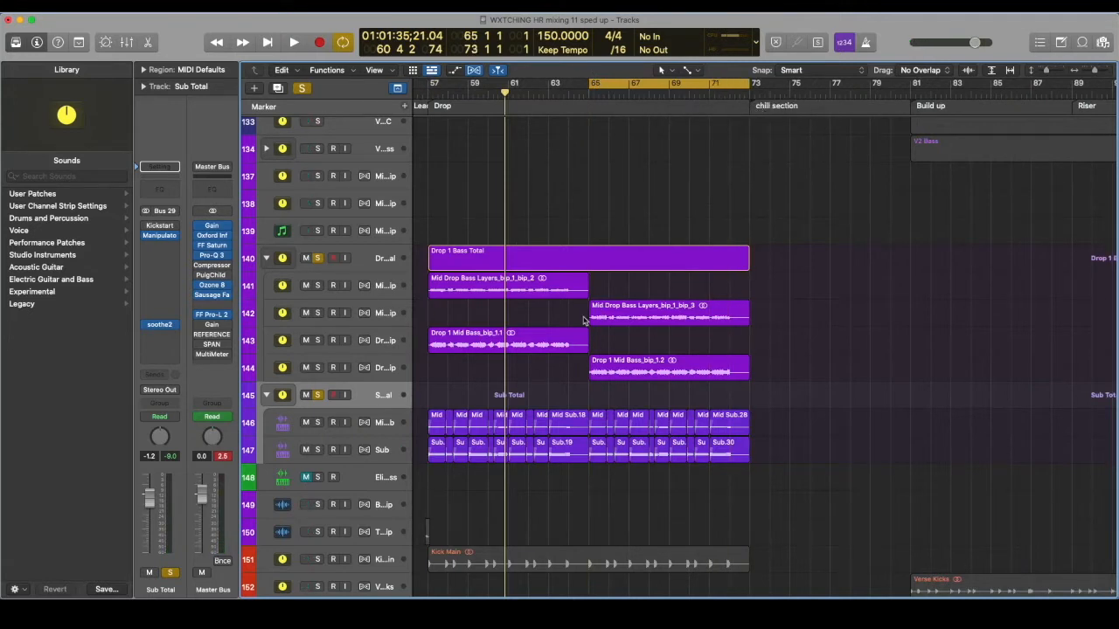
key(space)
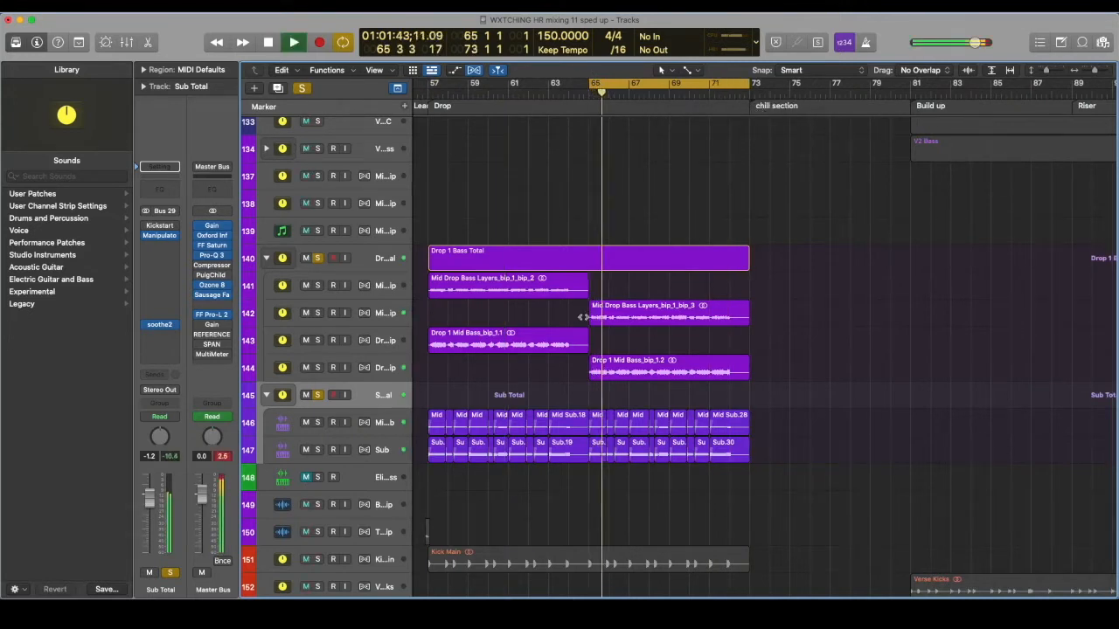
key(super+Right)
key(super+Right)
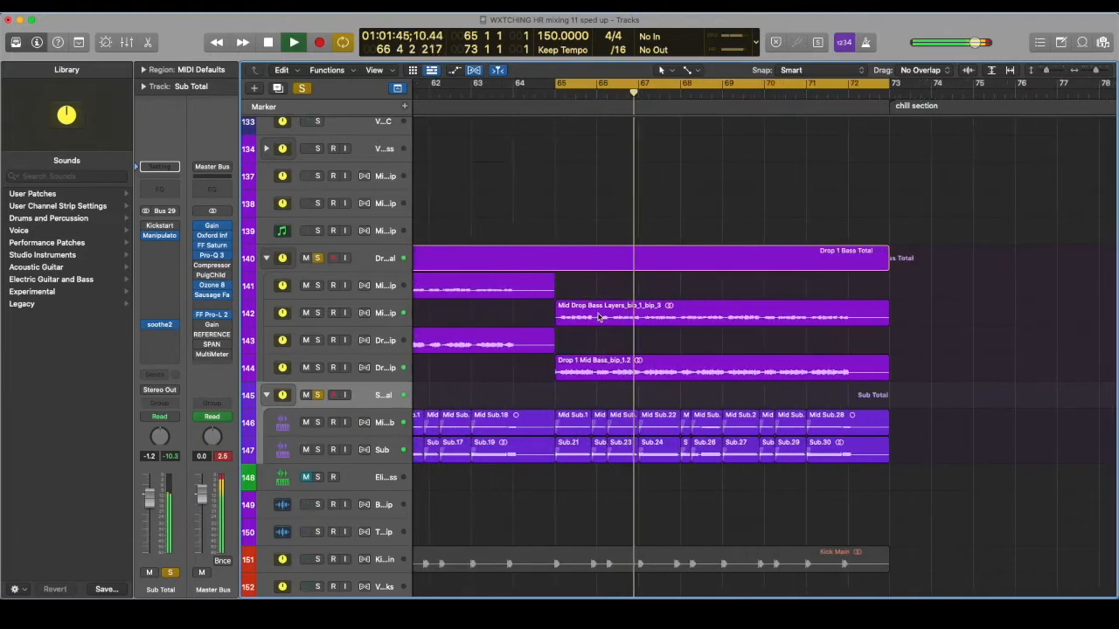
key(space)
Step: Solo and select the second-half Mid Drop Bass Layers track and audition it from bar 65
click(319, 313)
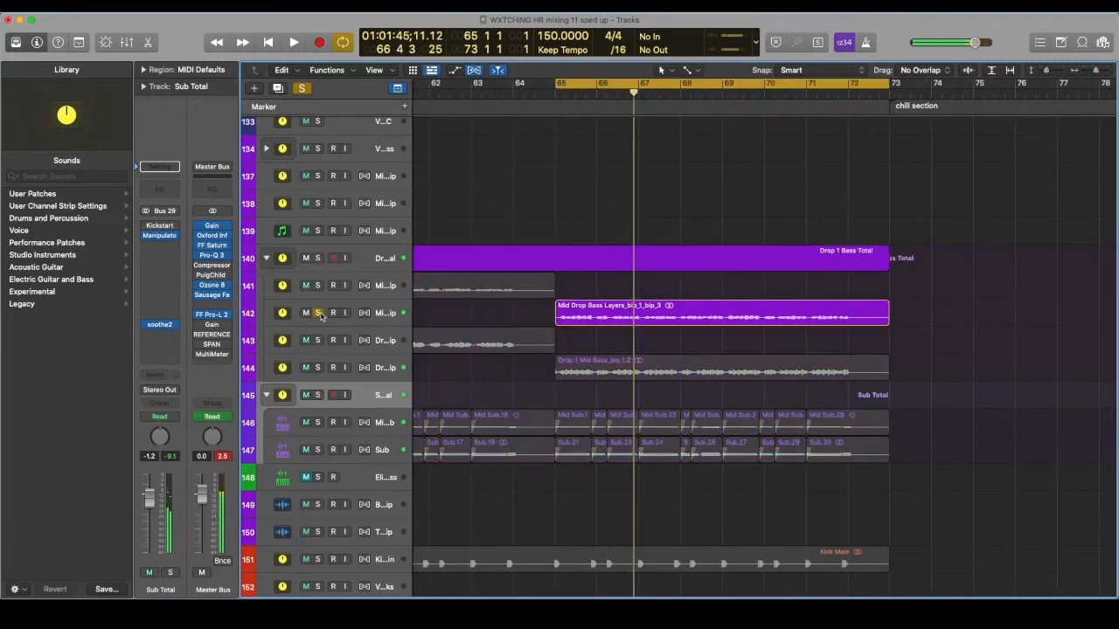
click(385, 315)
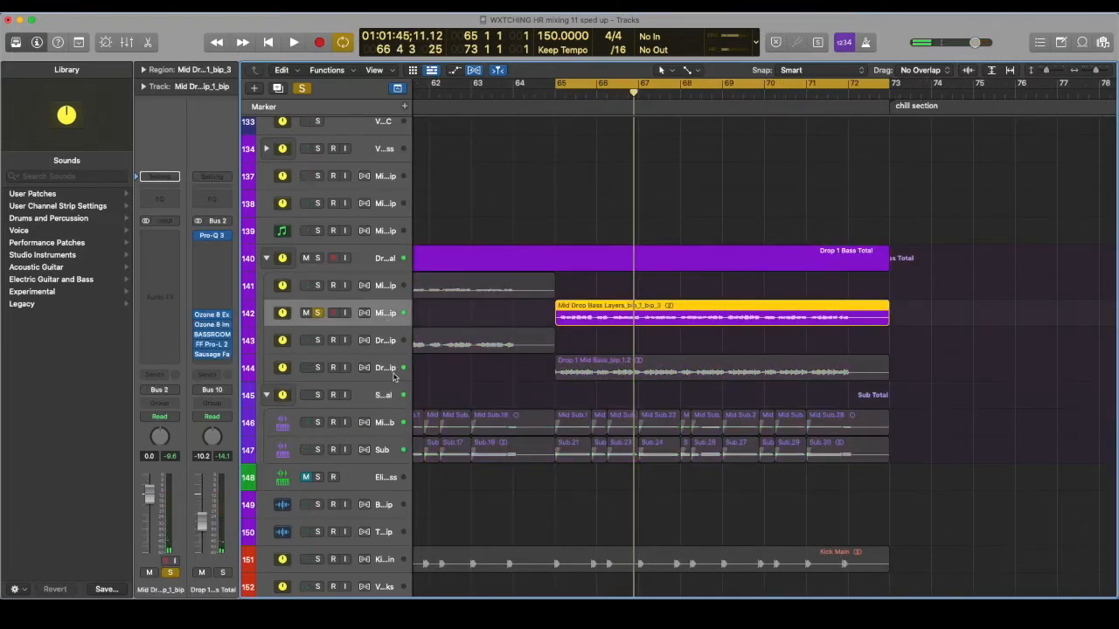
key(shift+space)
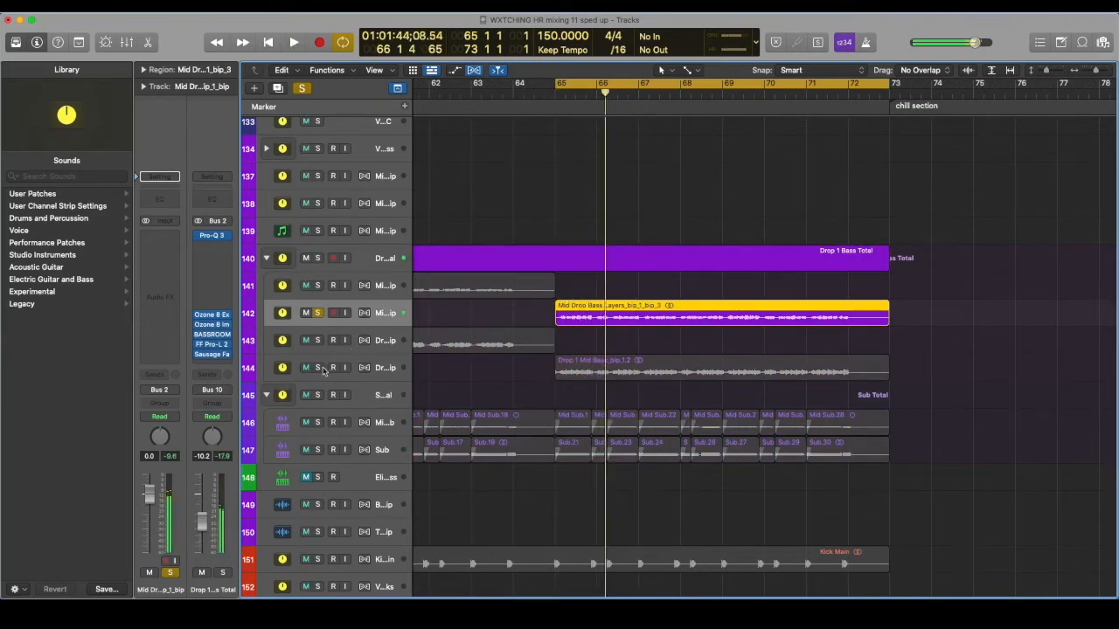
Step: Solo the second-half Drop 1 Mid Bass track and audition it from bar 65
click(384, 369)
key(shift+space)
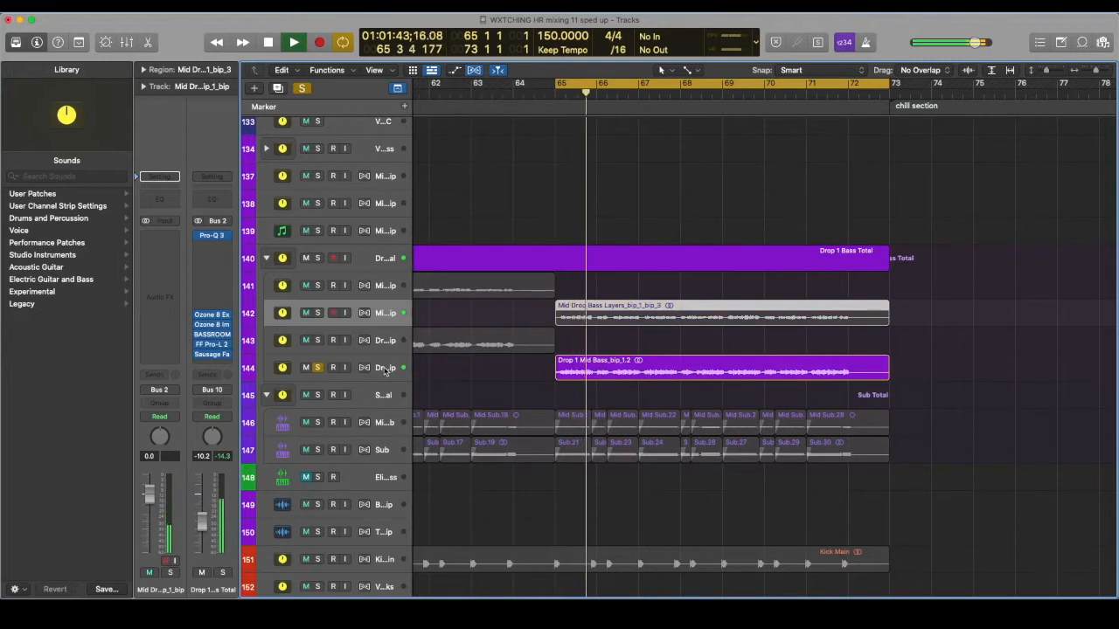
key(space)
Step: Switch the solo back to the Mid Drop Bass Layers_bip_1_bip_3 region's track and audition it again from bar 65
click(715, 308)
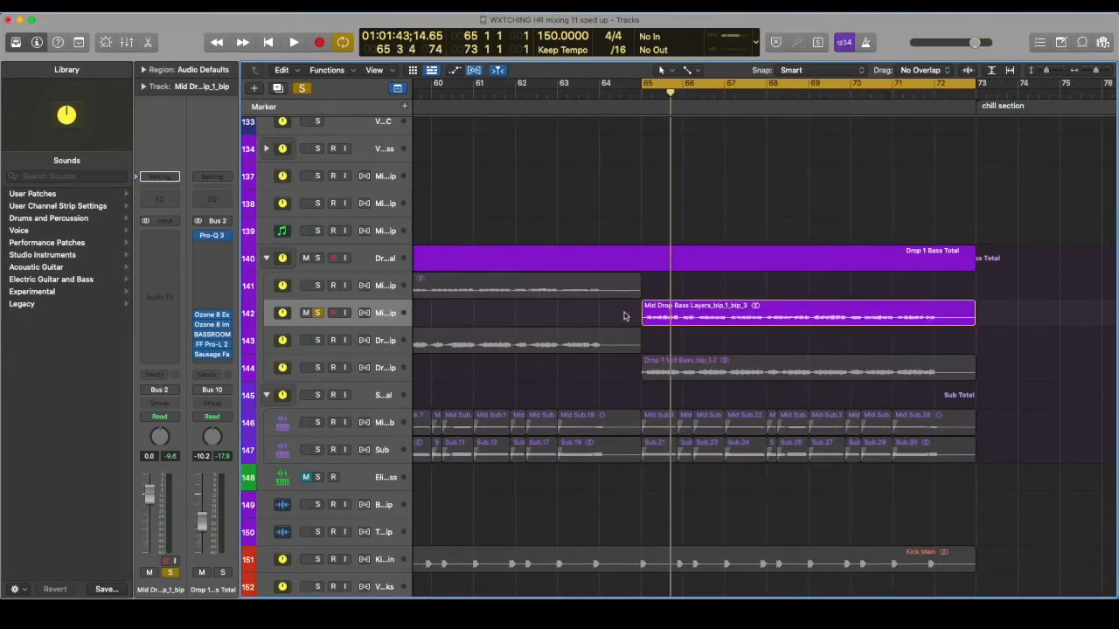
scroll(584, 323, down, 3)
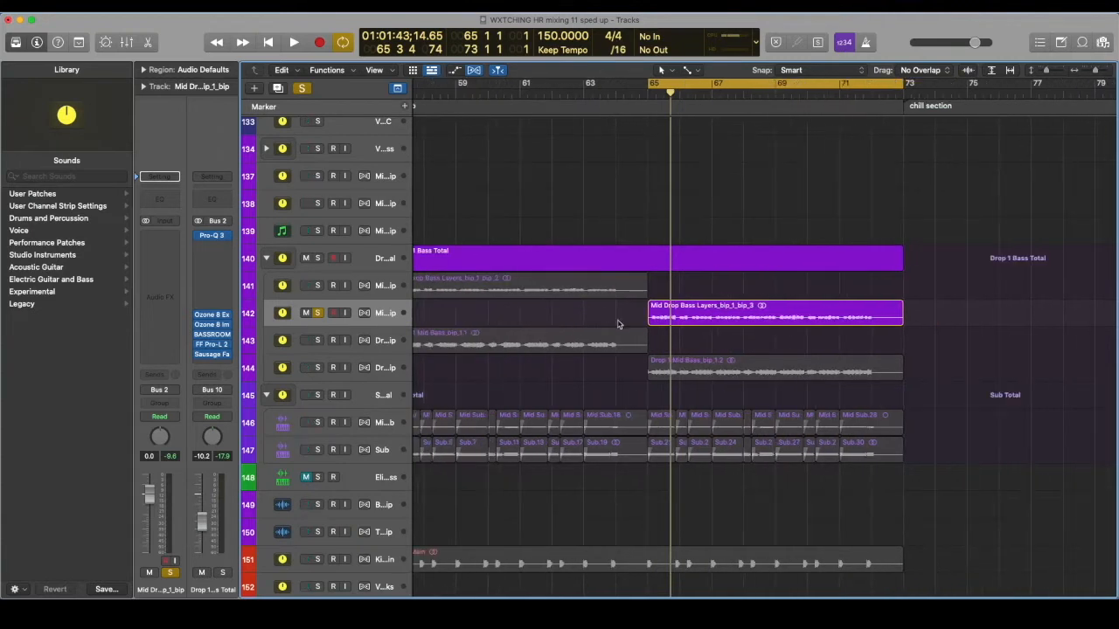
scroll(649, 322, left, 3)
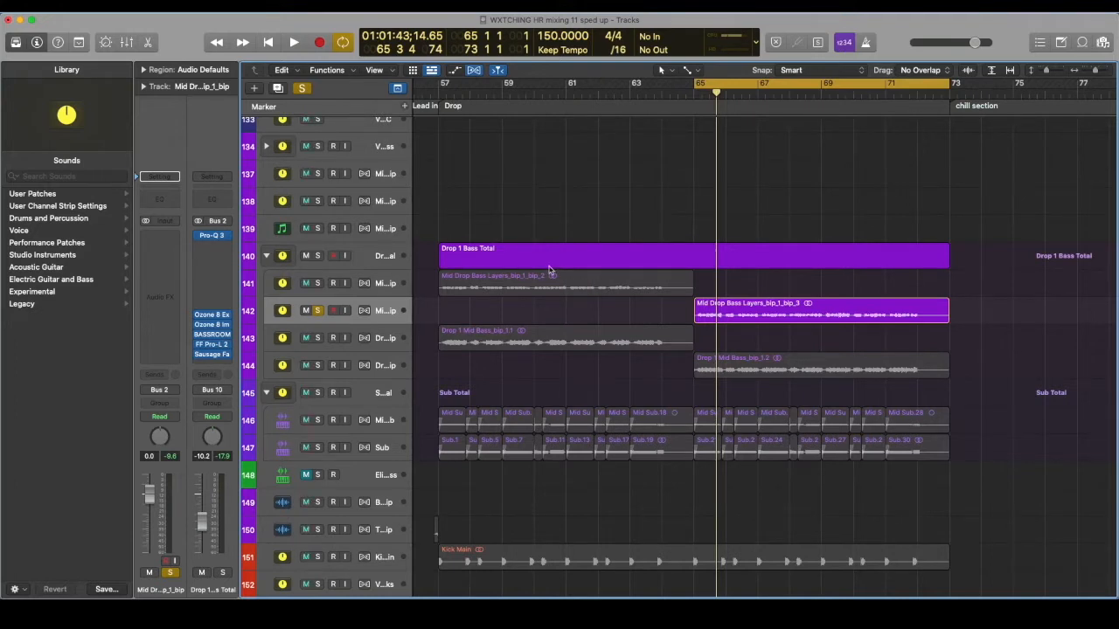
key(space)
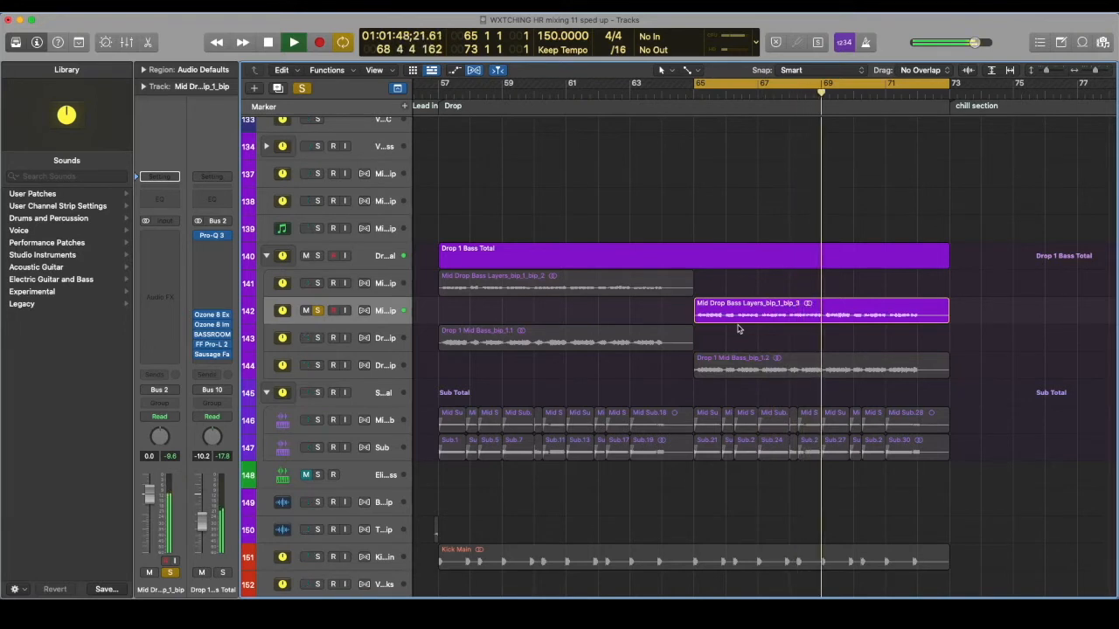
key(space)
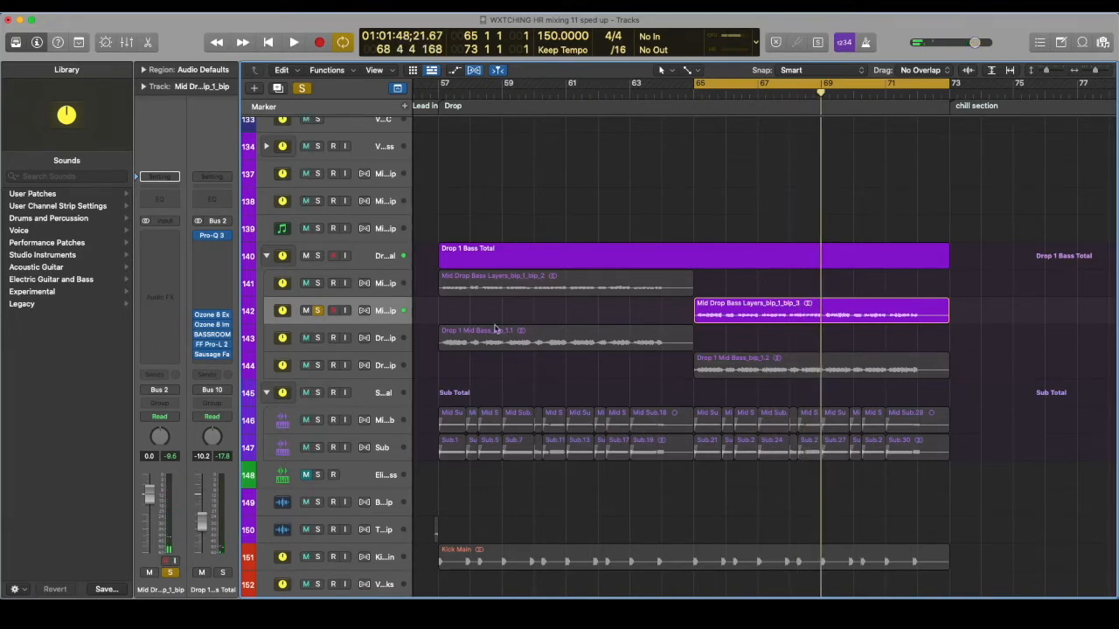
Step: Replace the layer track's solo with Drop 1 Bass Total and Sub Total, and audition both stacks from bar 65
click(318, 312)
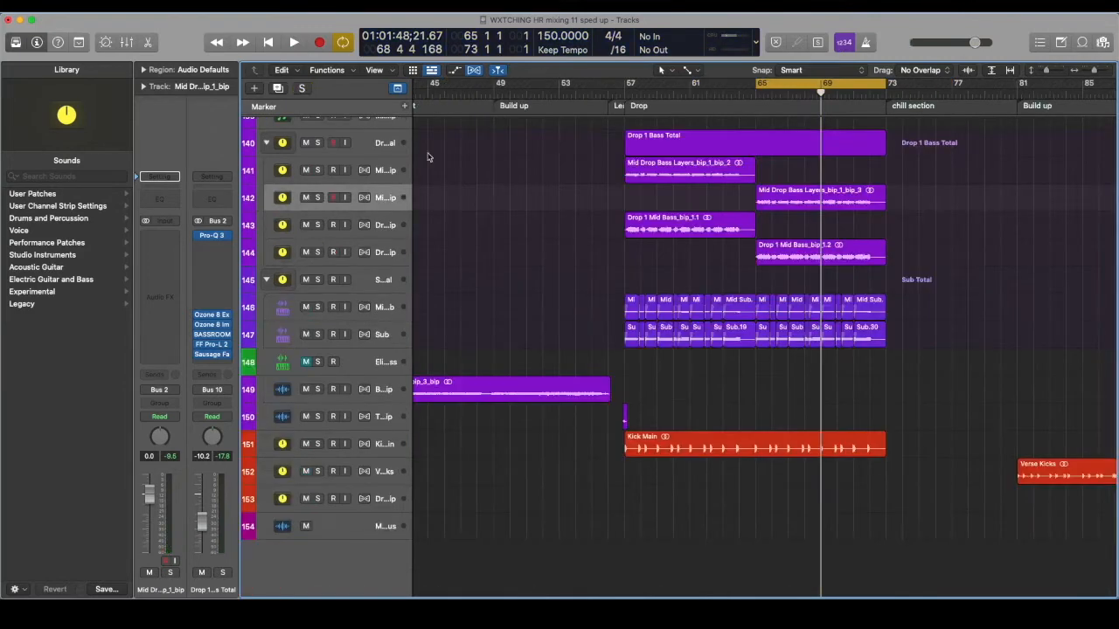
click(318, 143)
scroll(474, 187, up, 2)
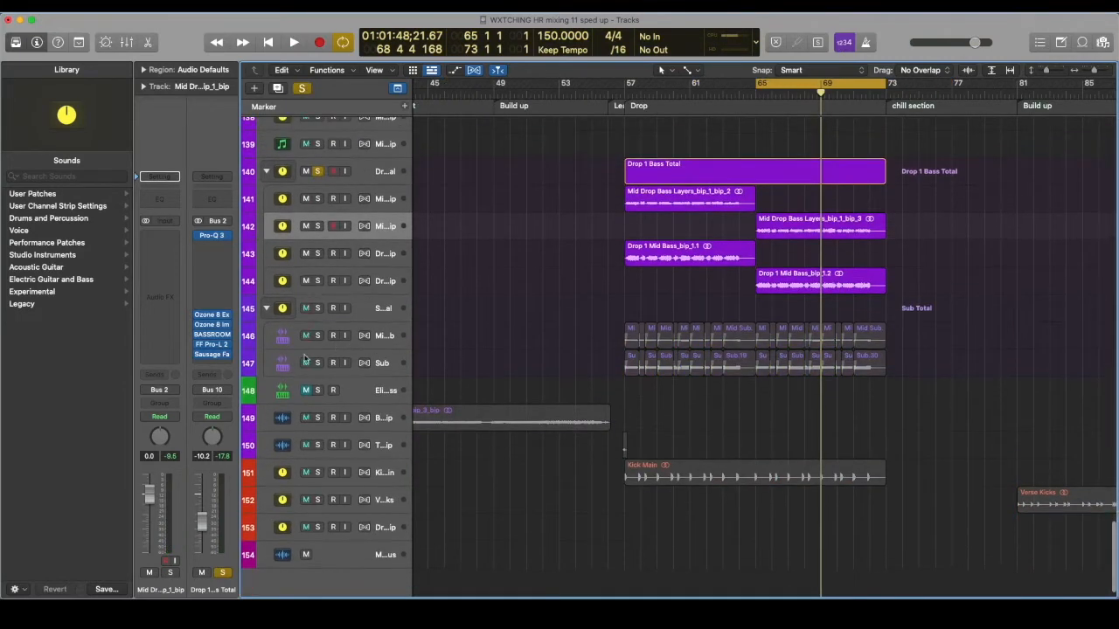
click(318, 336)
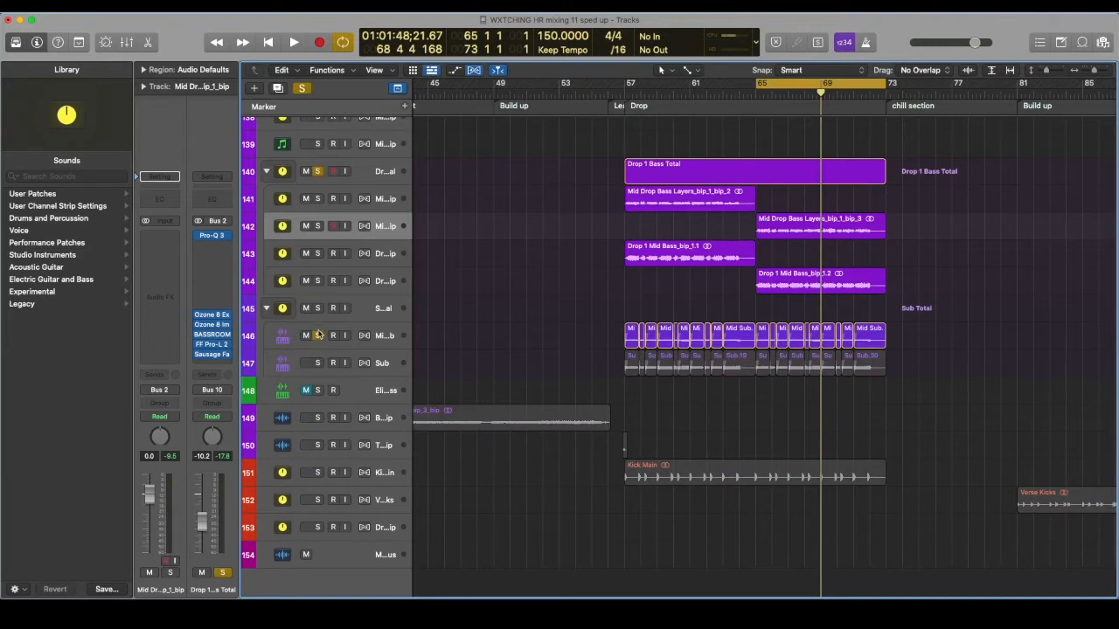
click(318, 336)
click(318, 309)
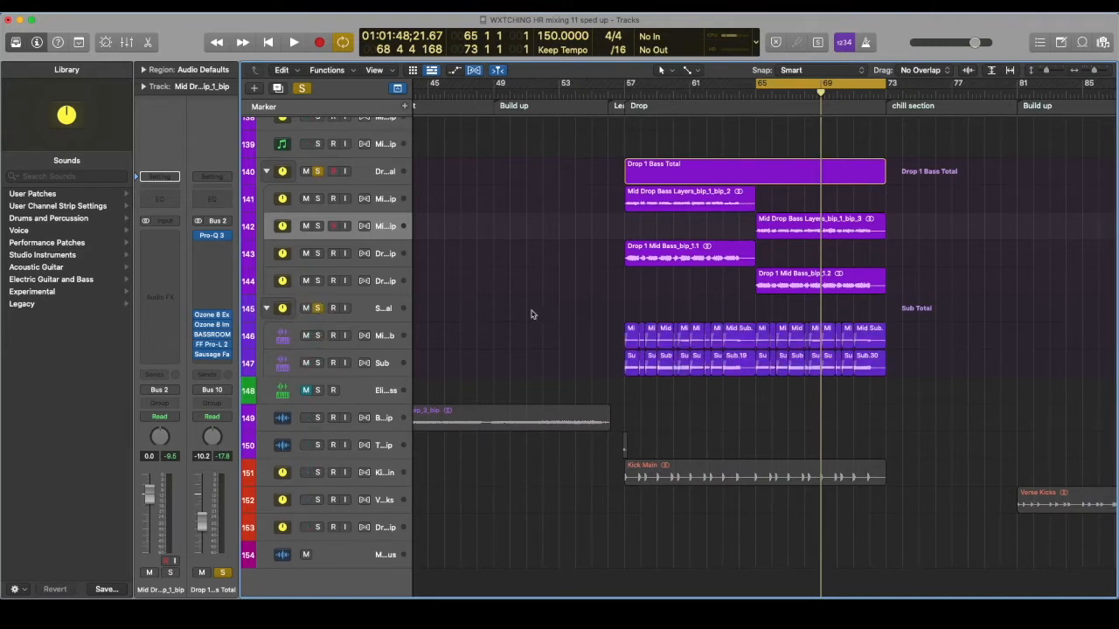
key(space)
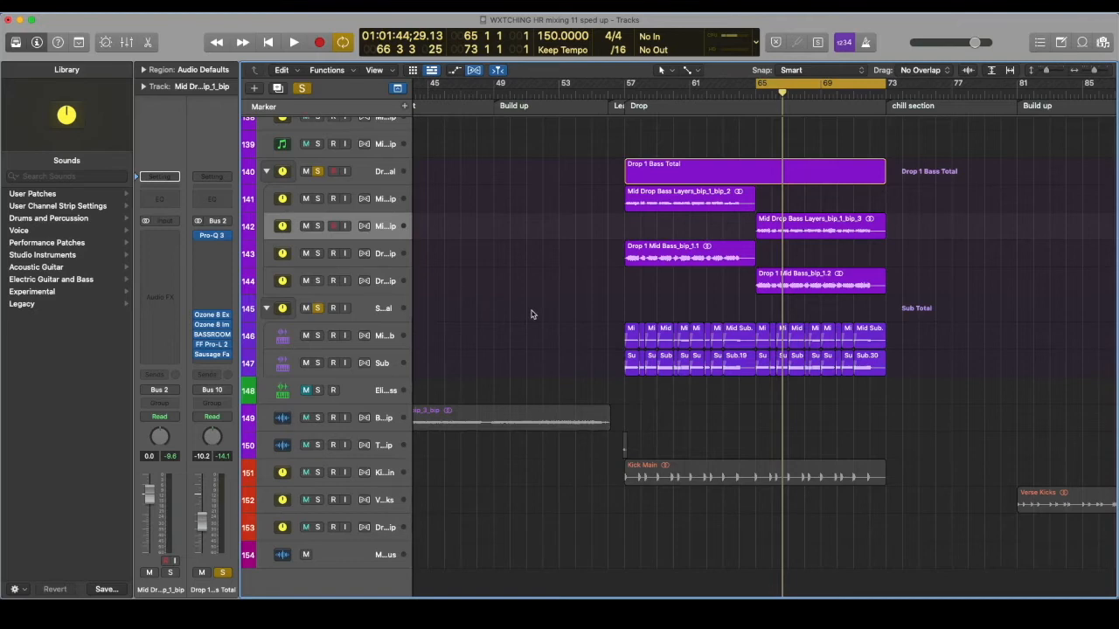
Step: Select and solo Kick Main with the bass and sub stacks, clear the solos, and audition the kick alone from bar 65
click(651, 477)
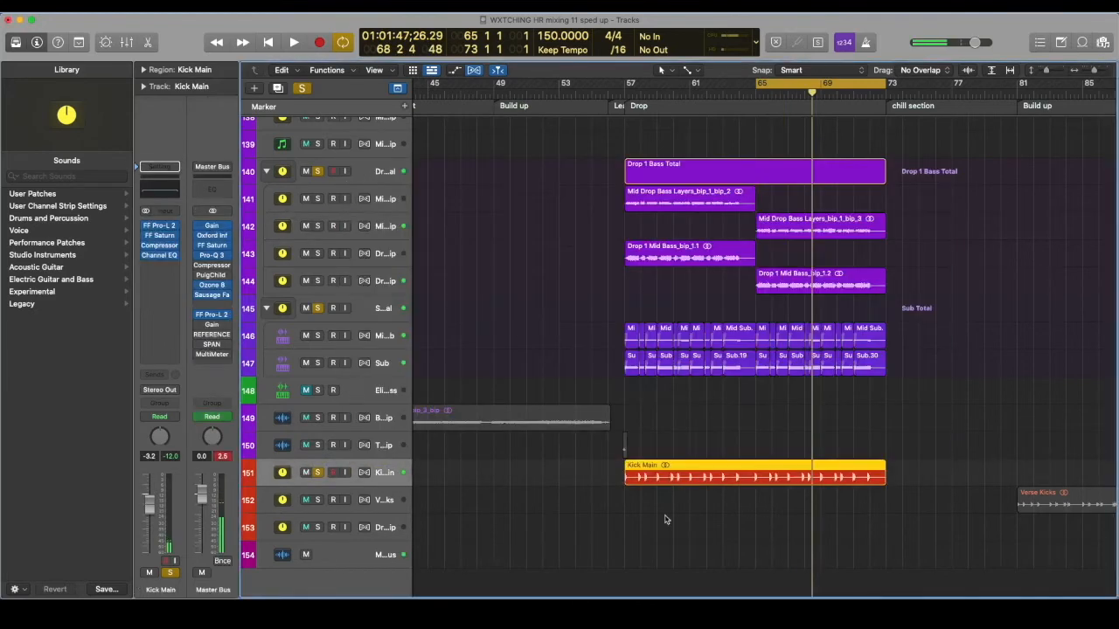
click(318, 473)
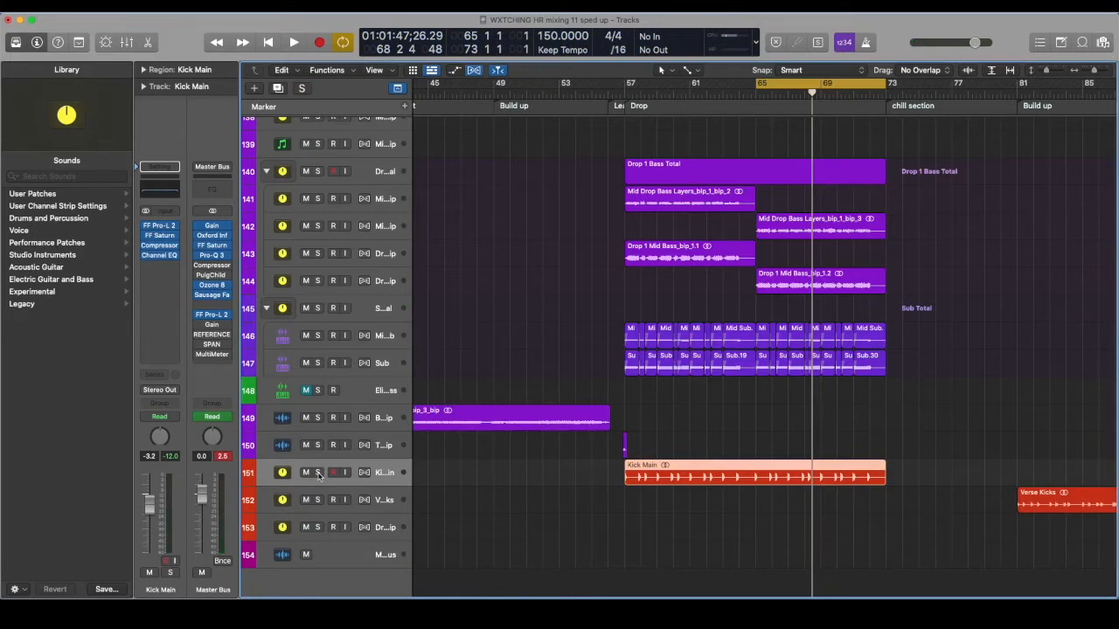
click(318, 473)
key(space)
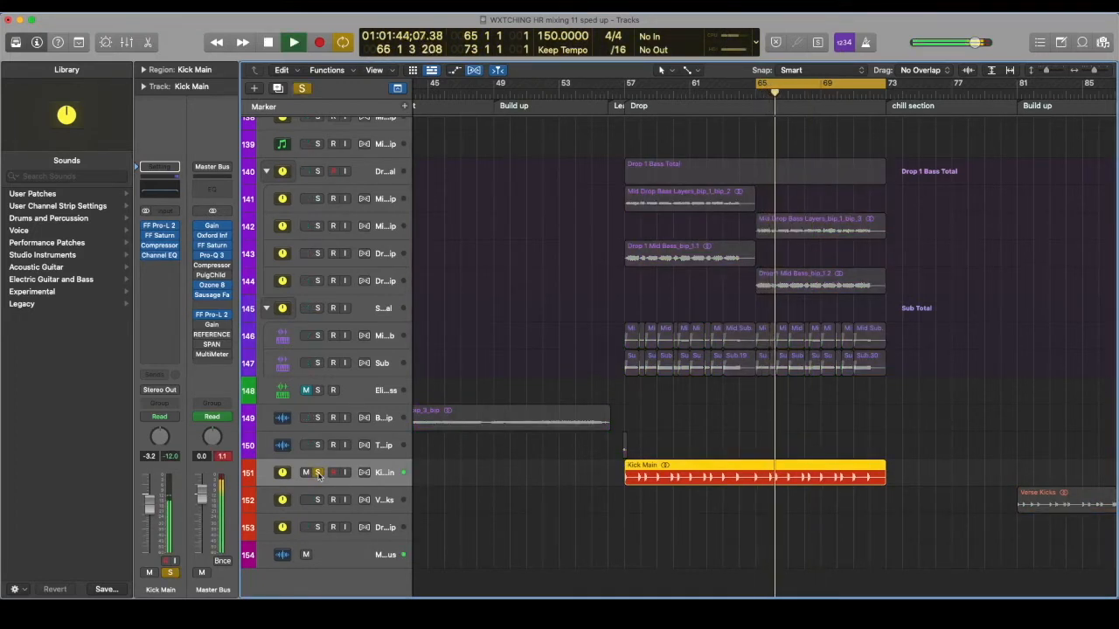
key(space)
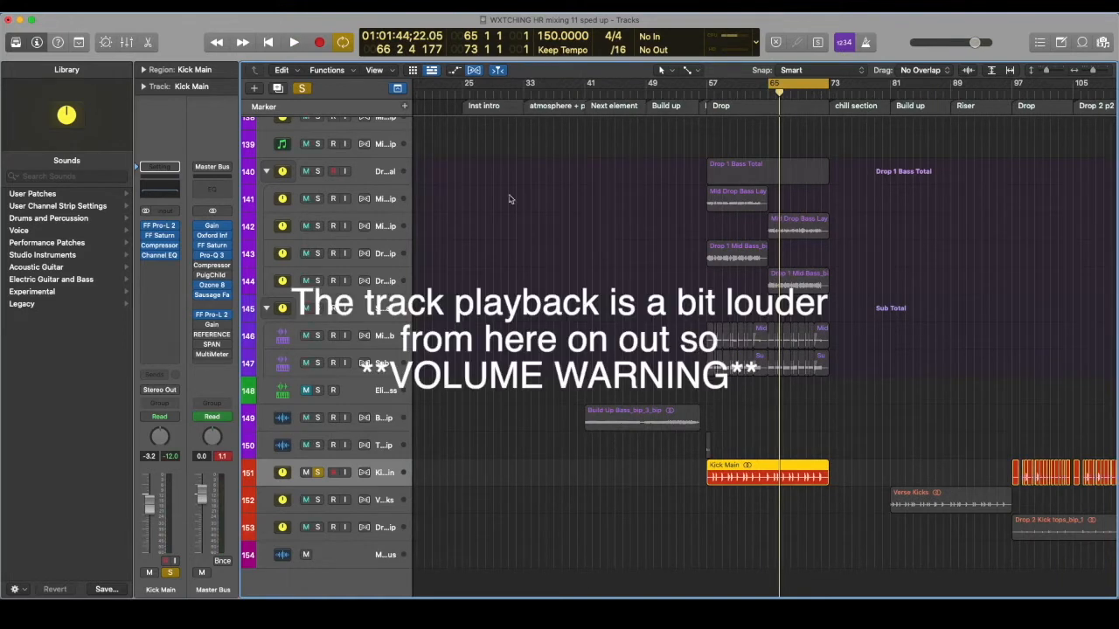
Step: Clear all solos and audition the second half of the first drop in the full mix from bar 65
click(302, 88)
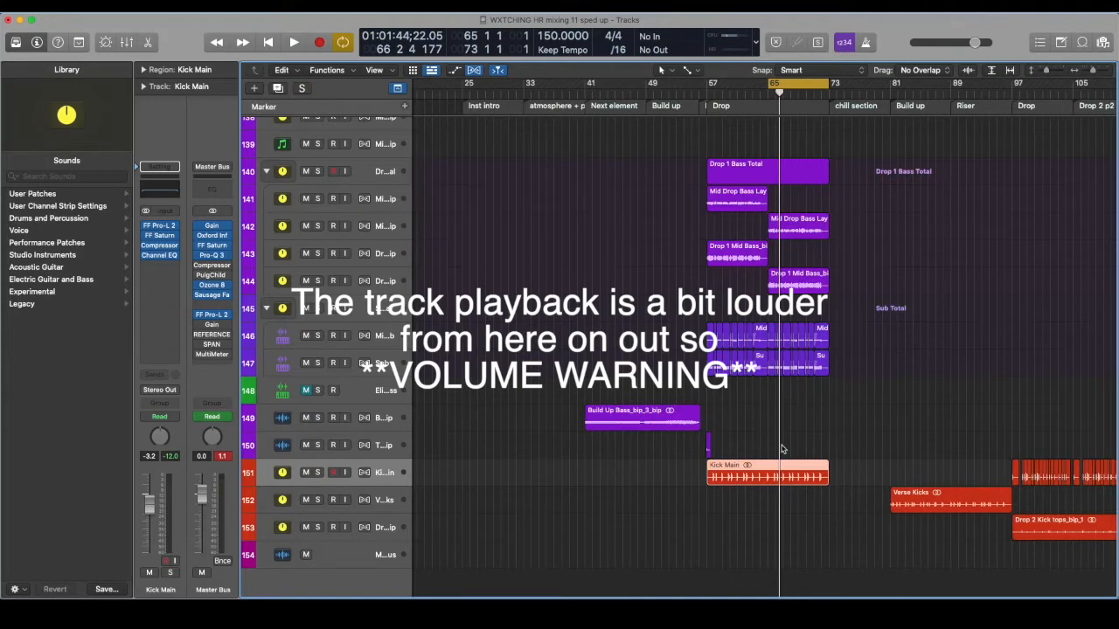
key(space)
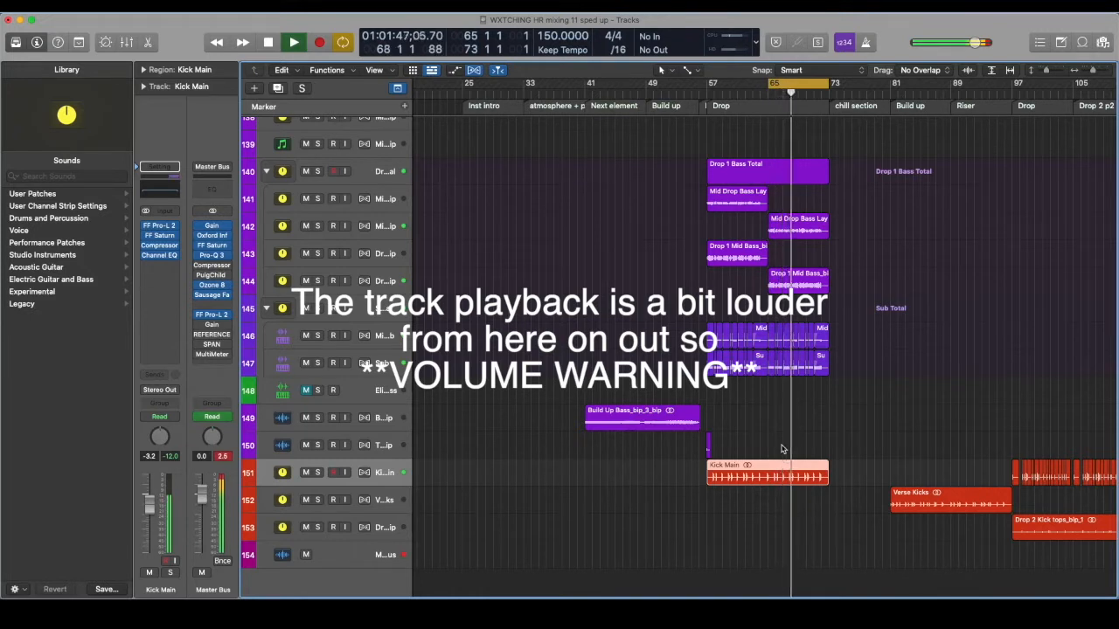
key(space)
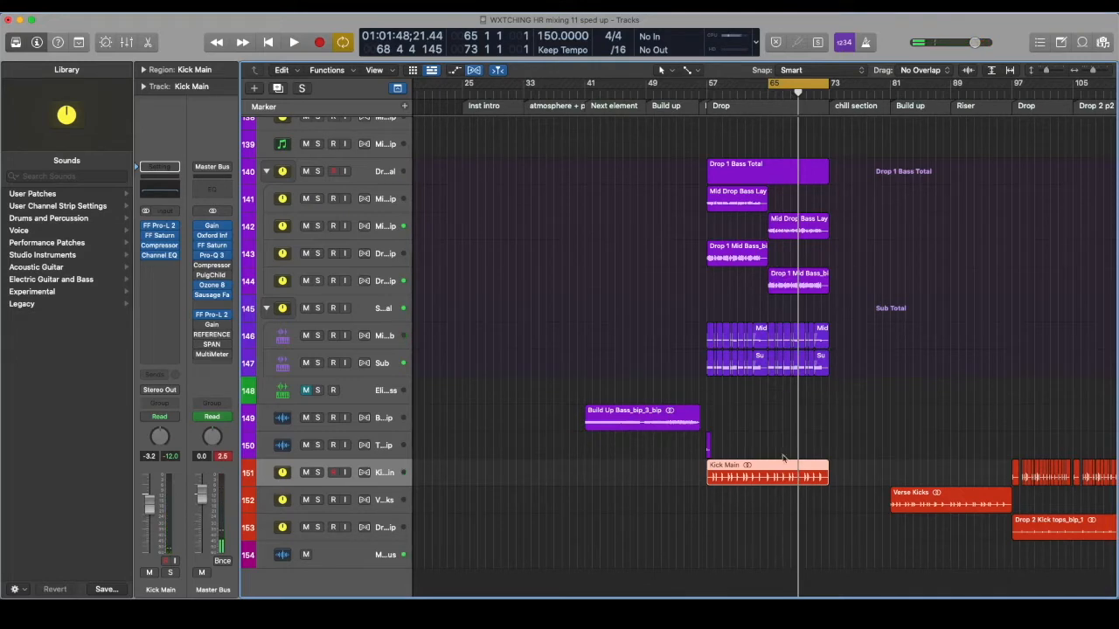
Step: Solo Kick Main, open its Channel EQ, audition the kick against the analyzer, and close the EQ
key(super+Right)
key(super+Right)
key(super+Right)
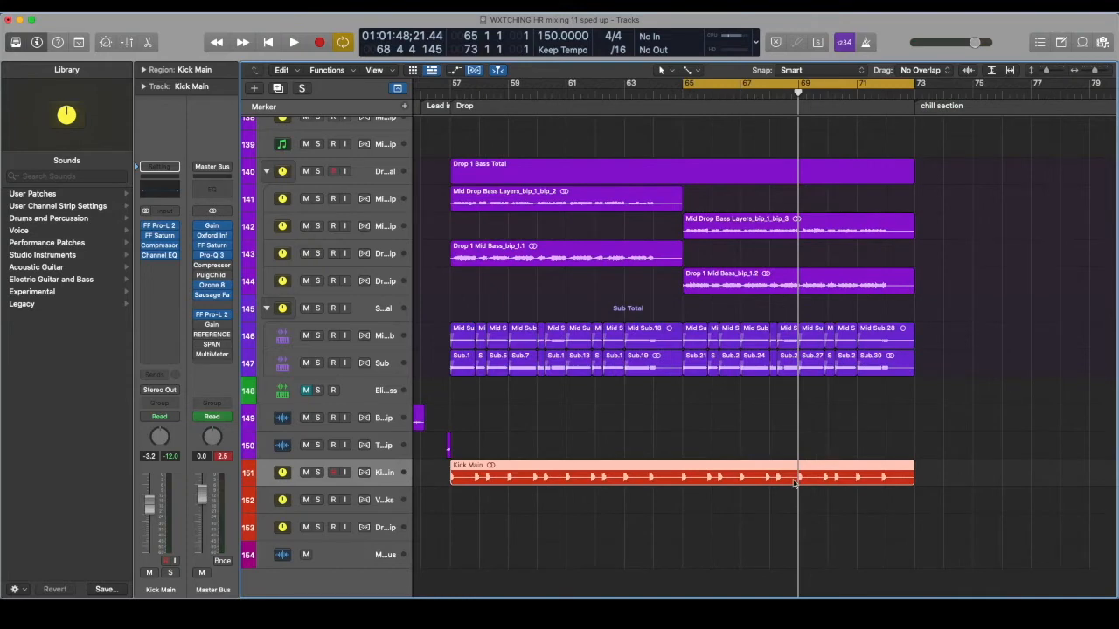
click(317, 473)
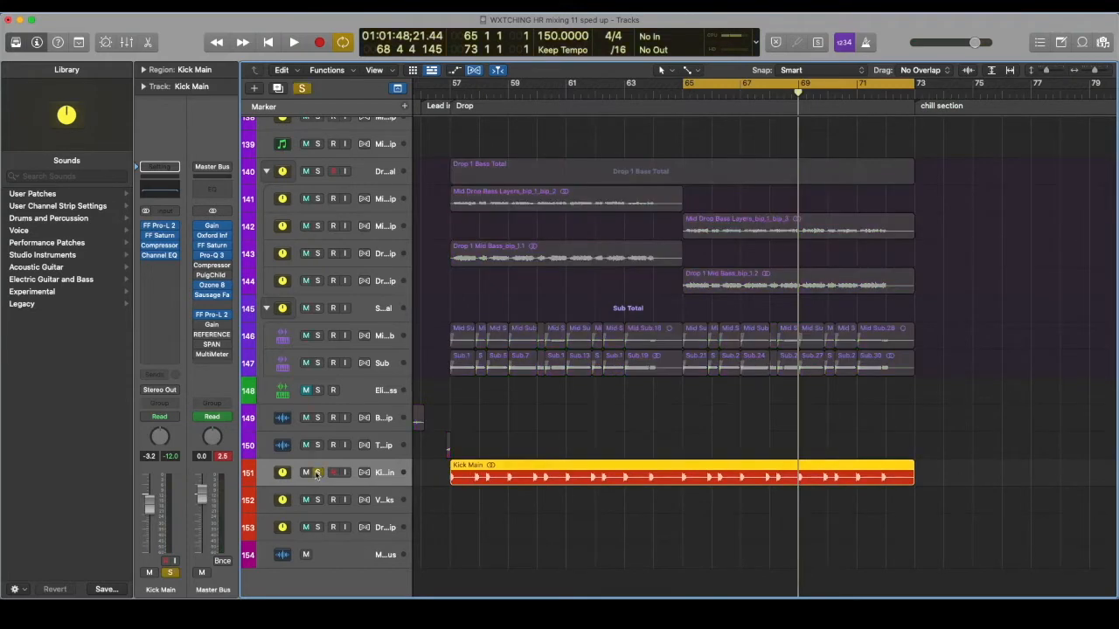
click(159, 254)
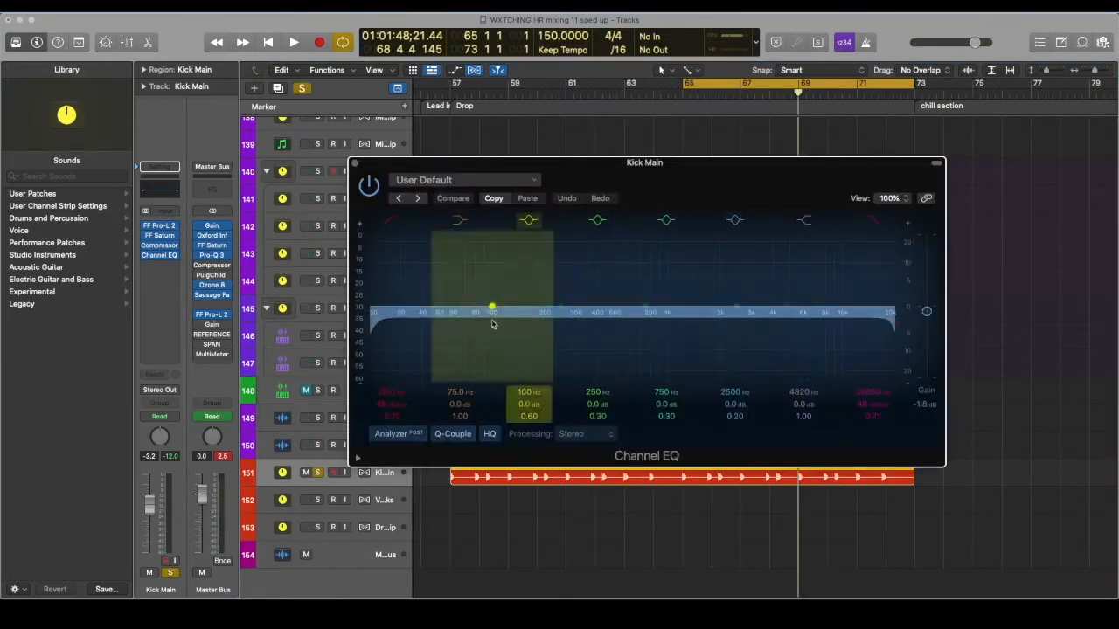
key(space)
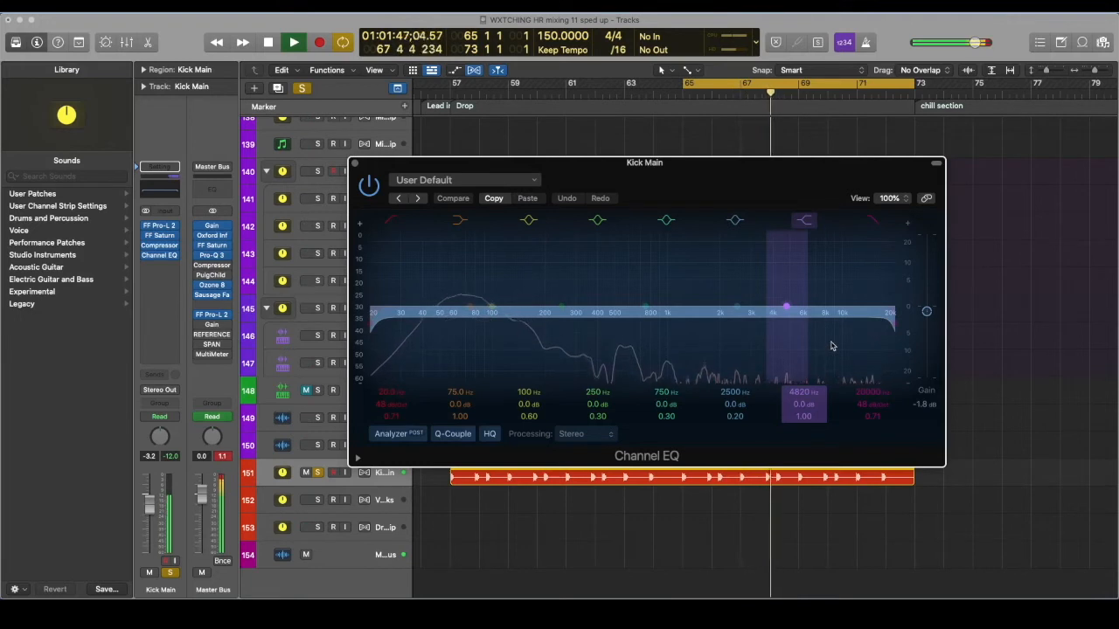
key(space)
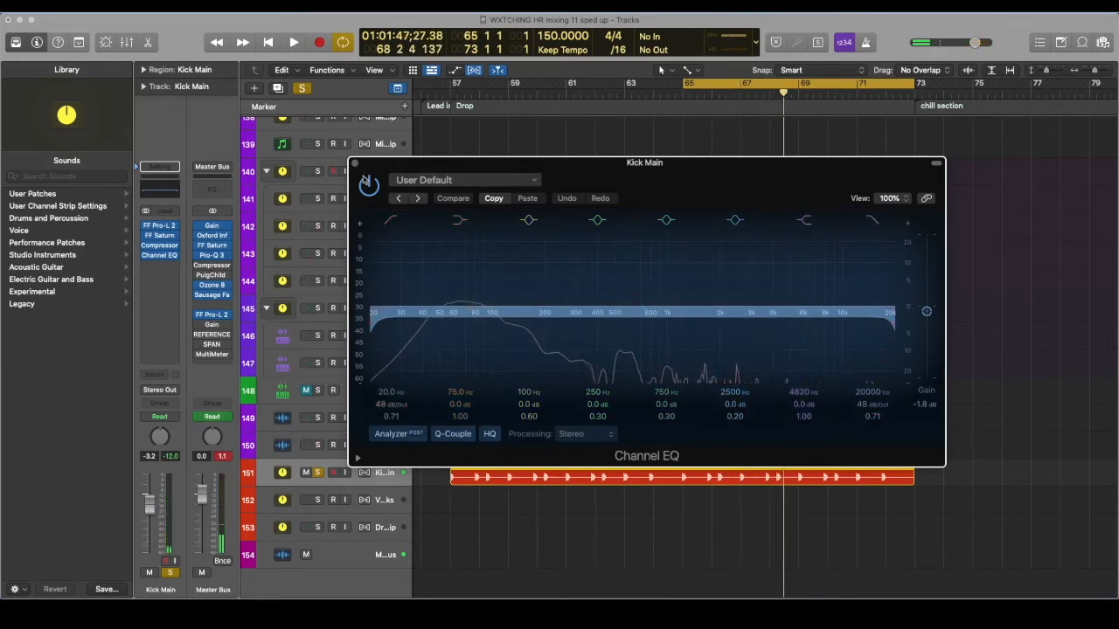
click(355, 165)
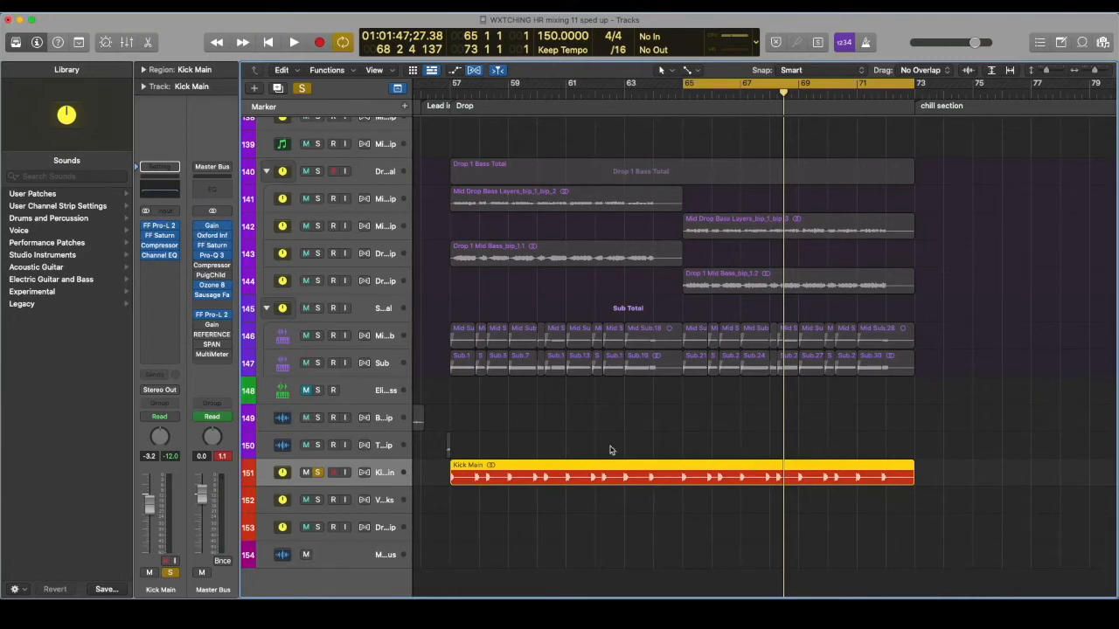
Step: Inspect Kick Main's FF Pro-L 2 and FF Saturn plug-ins, cancelling Saturn's licence entry dialog and closing both windows
click(146, 227)
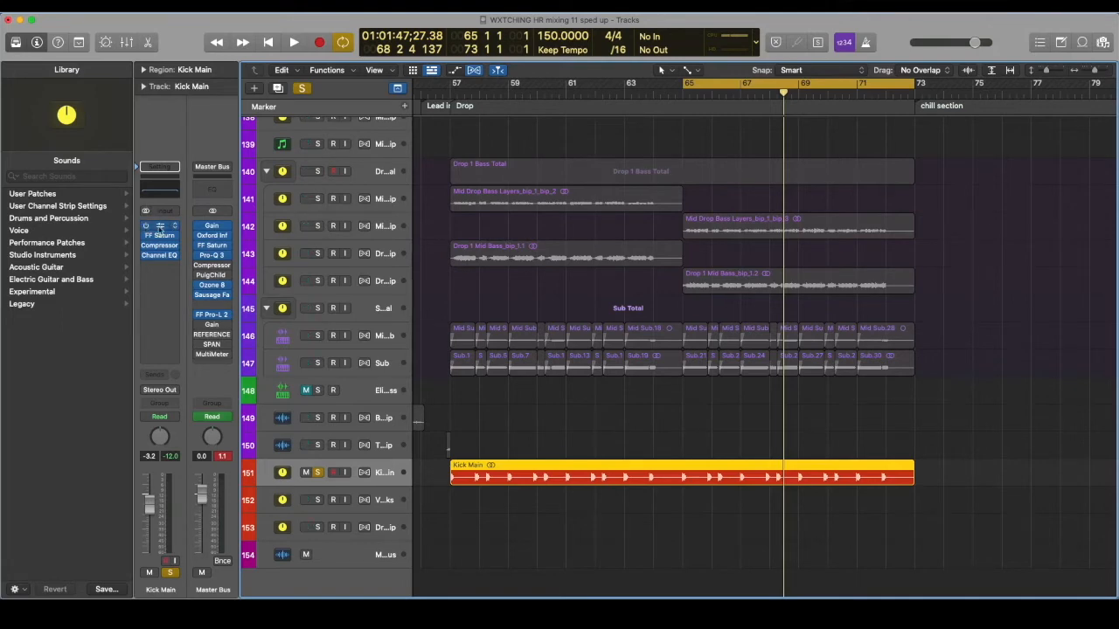
click(160, 227)
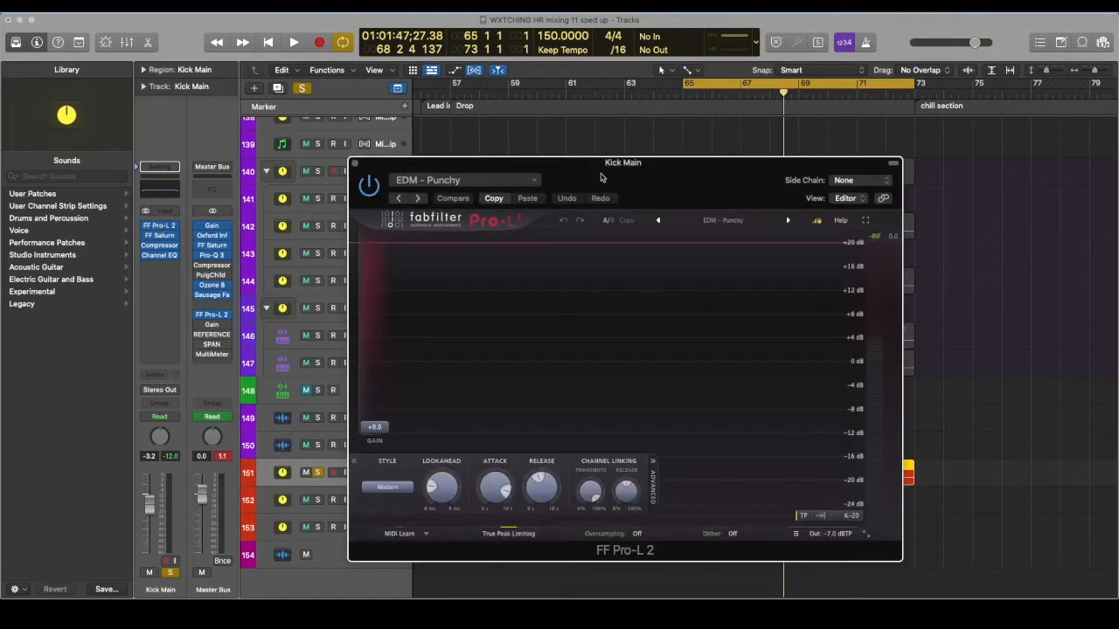
click(355, 163)
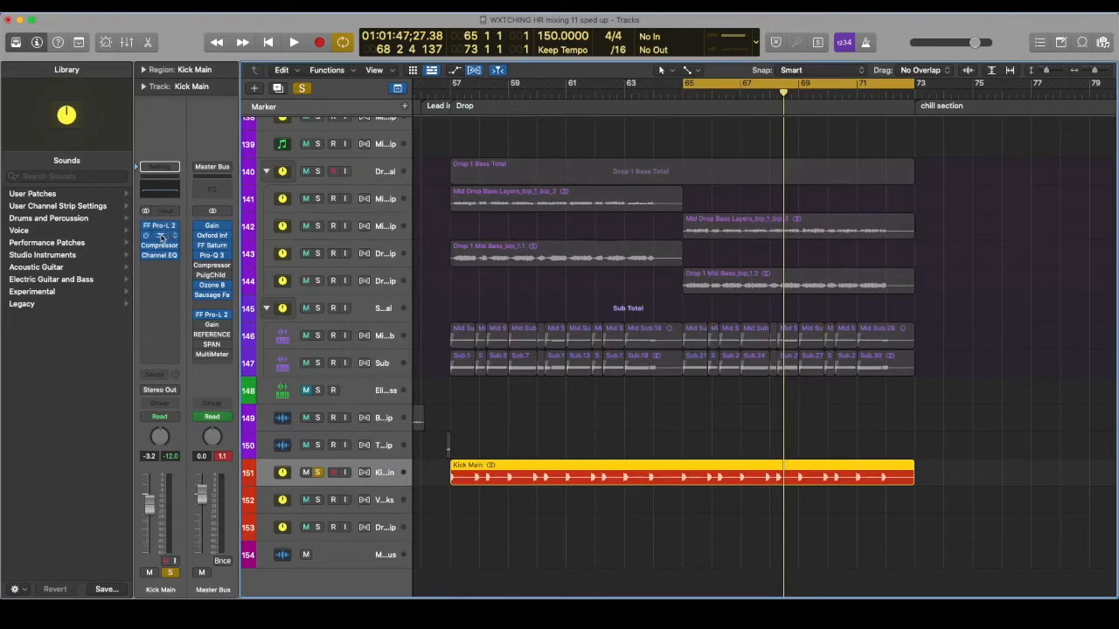
click(159, 236)
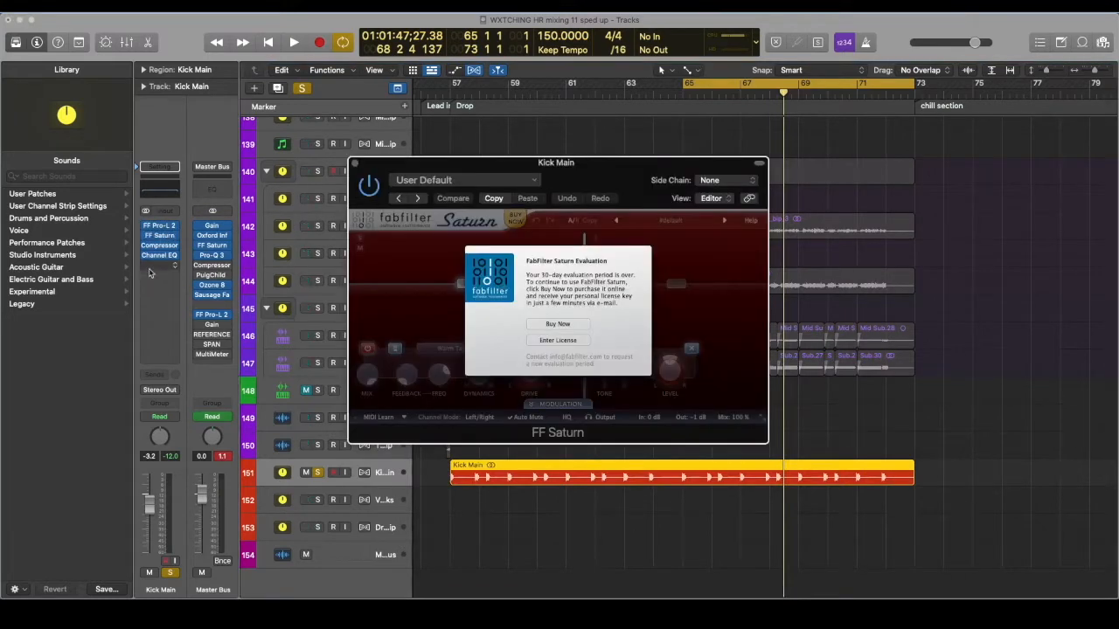
click(557, 340)
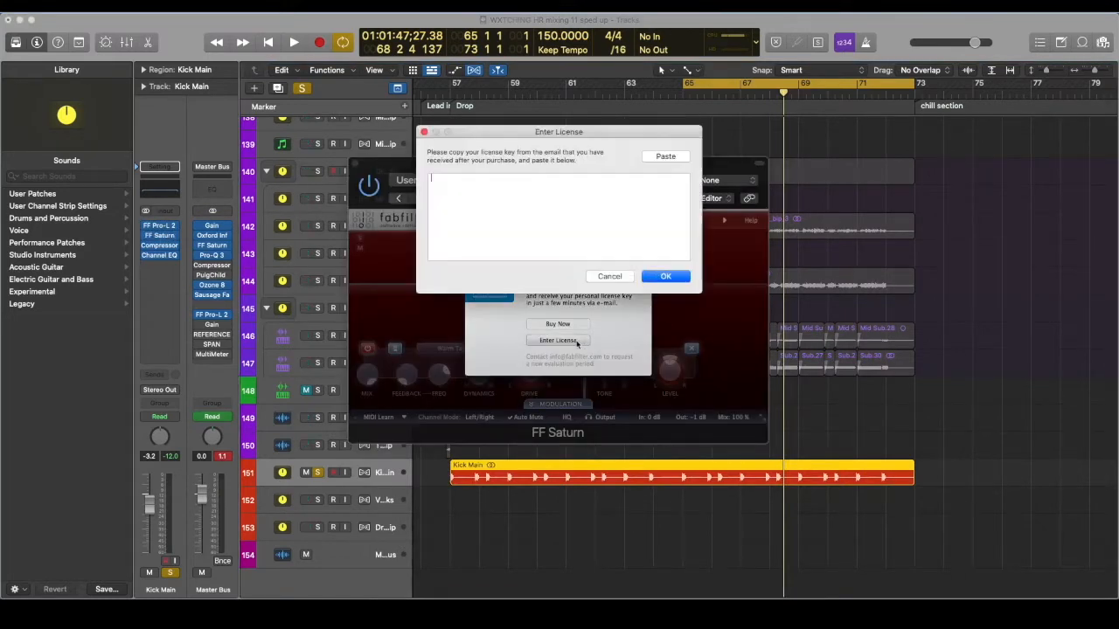
click(612, 277)
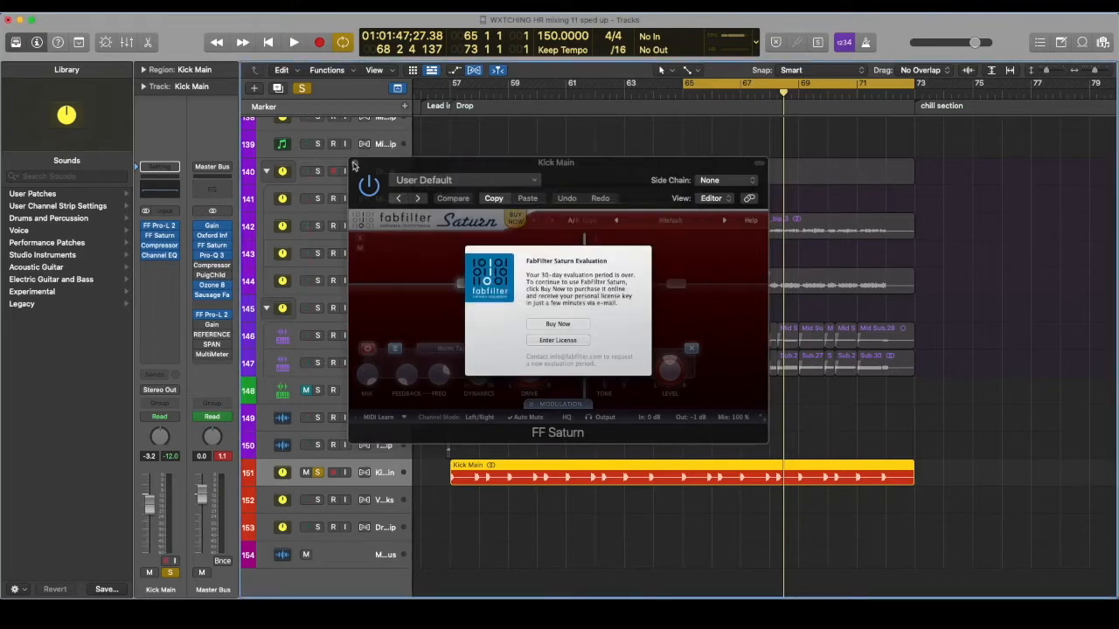
click(354, 165)
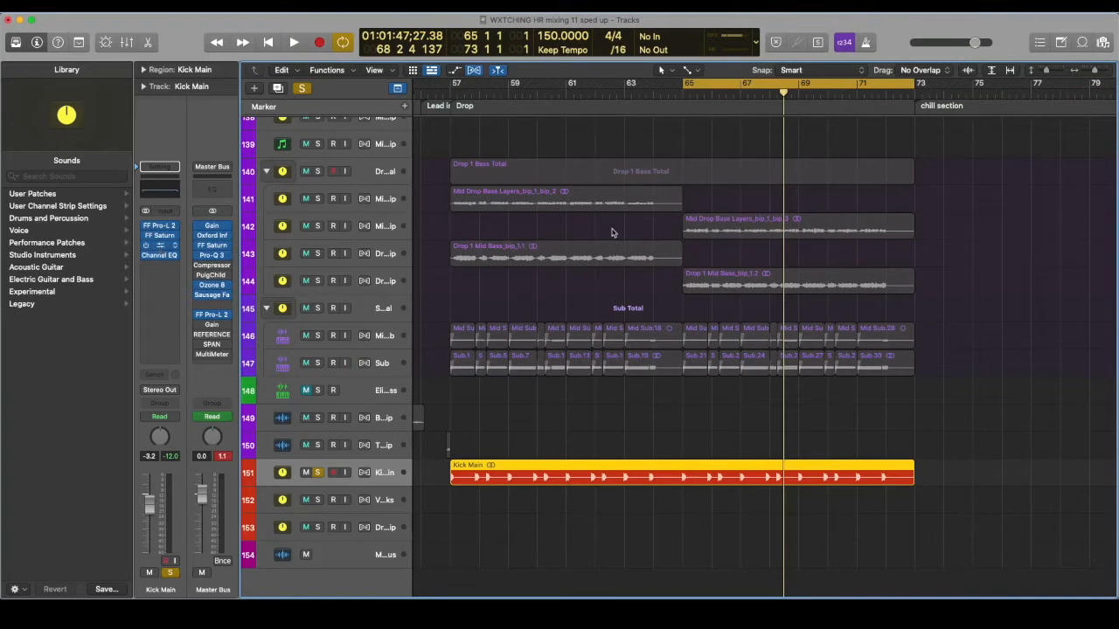
Step: Inspect Kick Main's Compressor settings, and reopen its Channel EQ to audition the kick
click(159, 245)
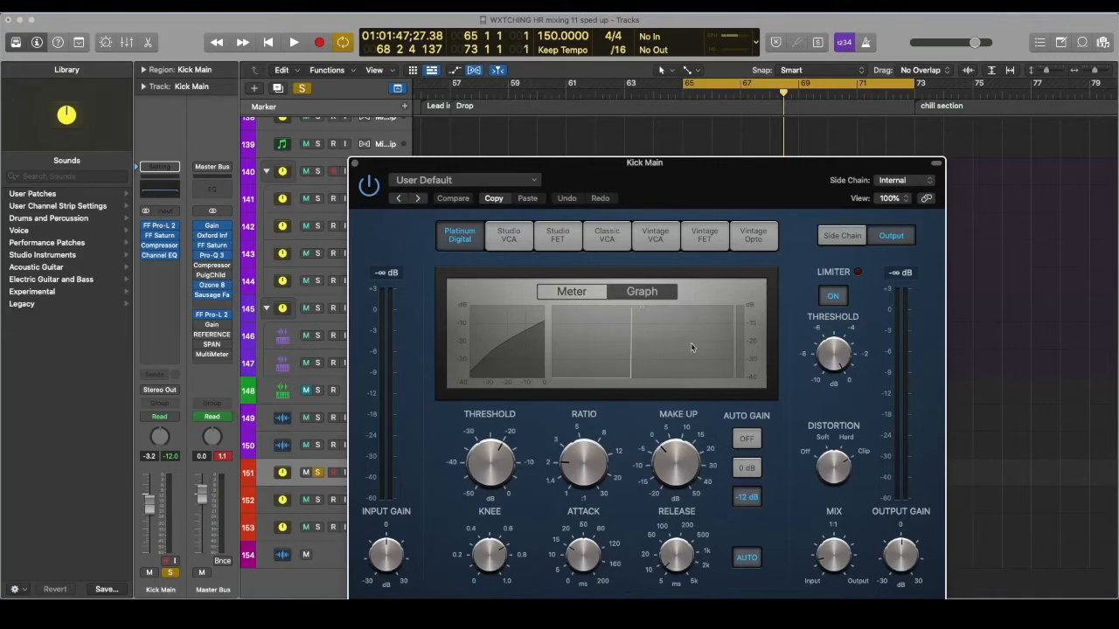
click(355, 163)
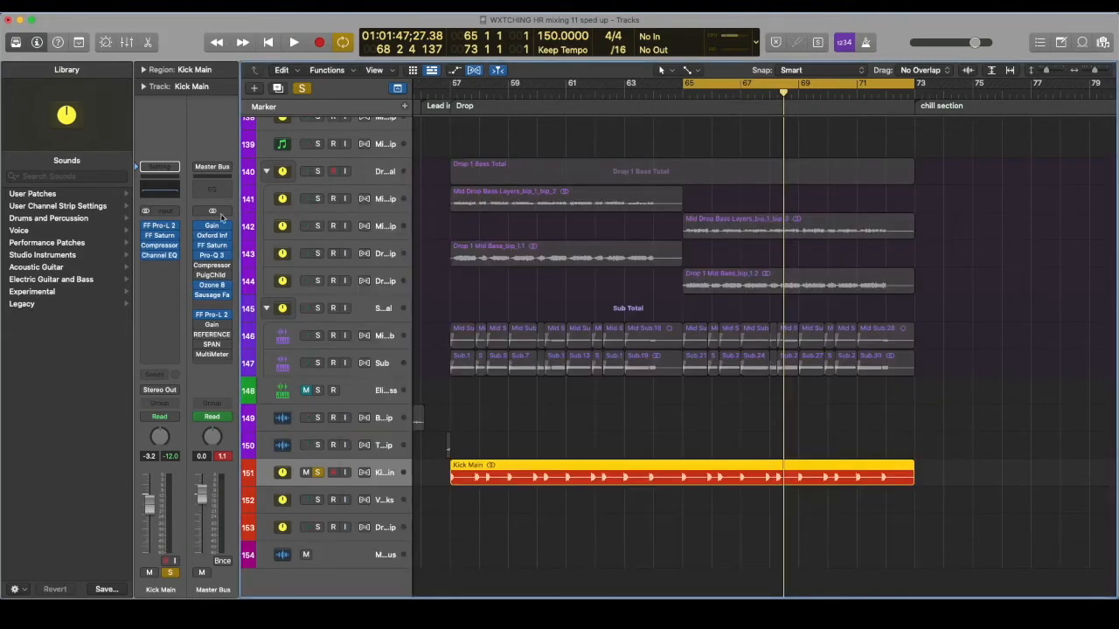
click(160, 255)
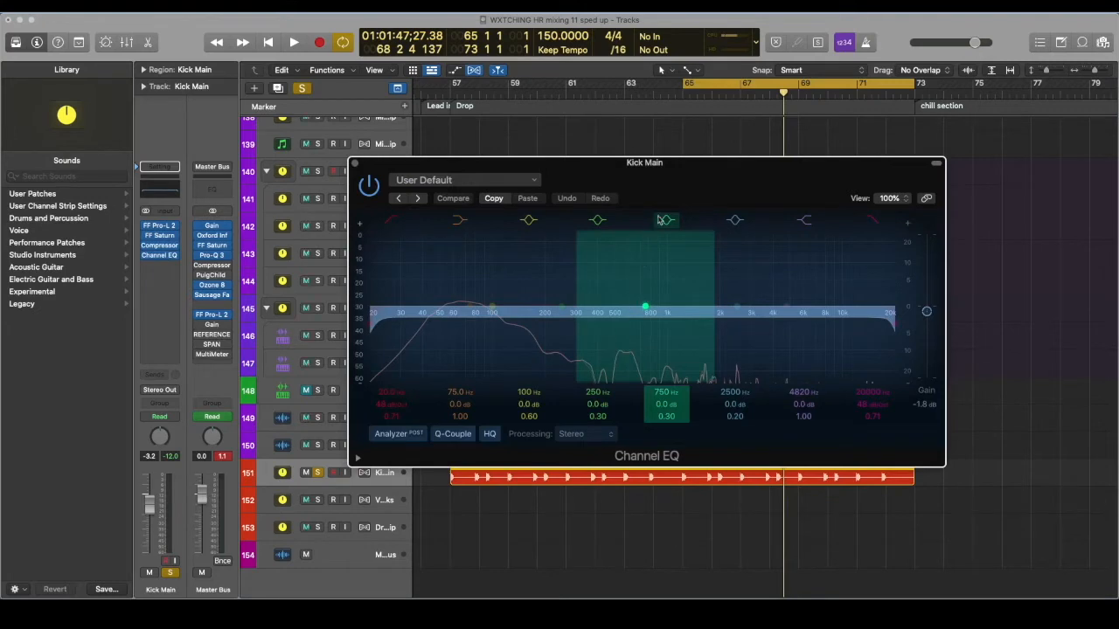
key(space)
key(space)
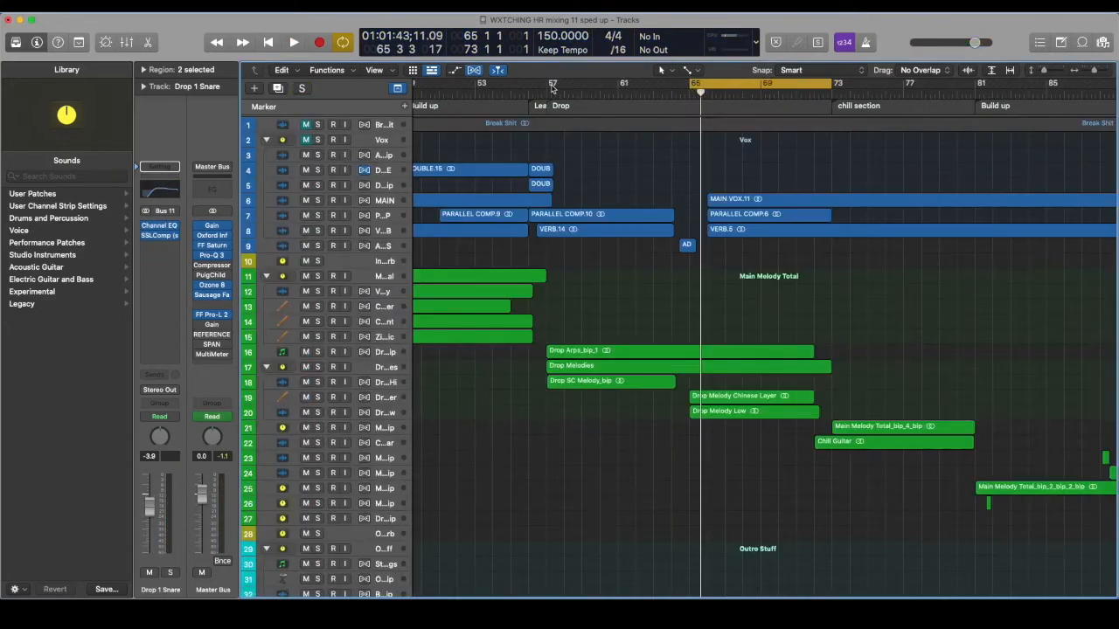
Step: Set the cycle range to bars 57–73, solo the Drop Melodies stack, and audition it with the track rows enlarged
drag(552, 87, 831, 88)
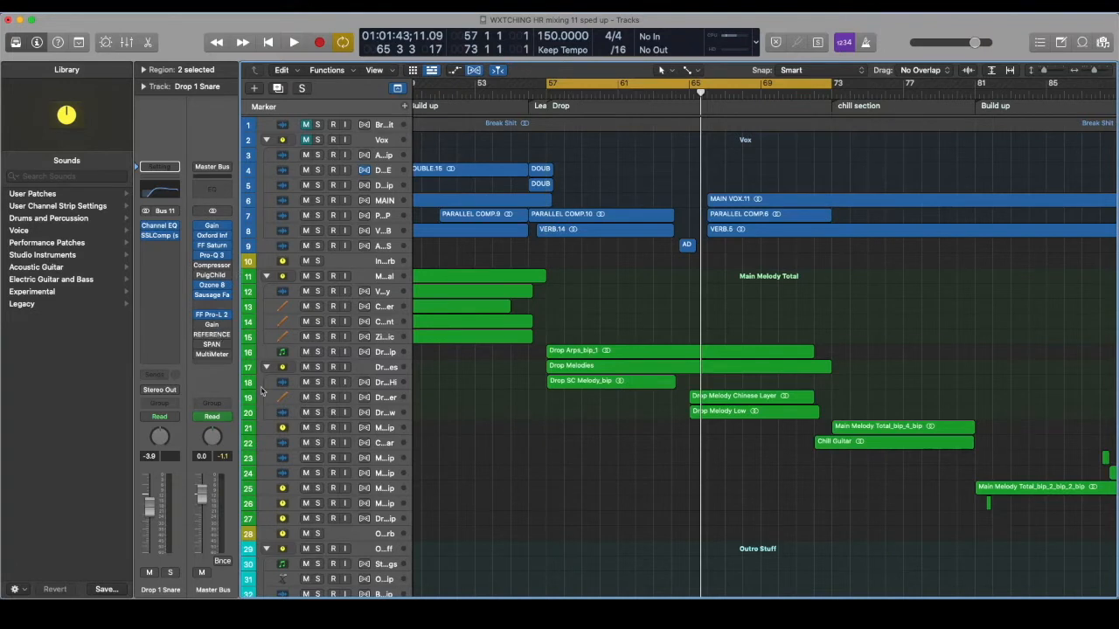
click(317, 369)
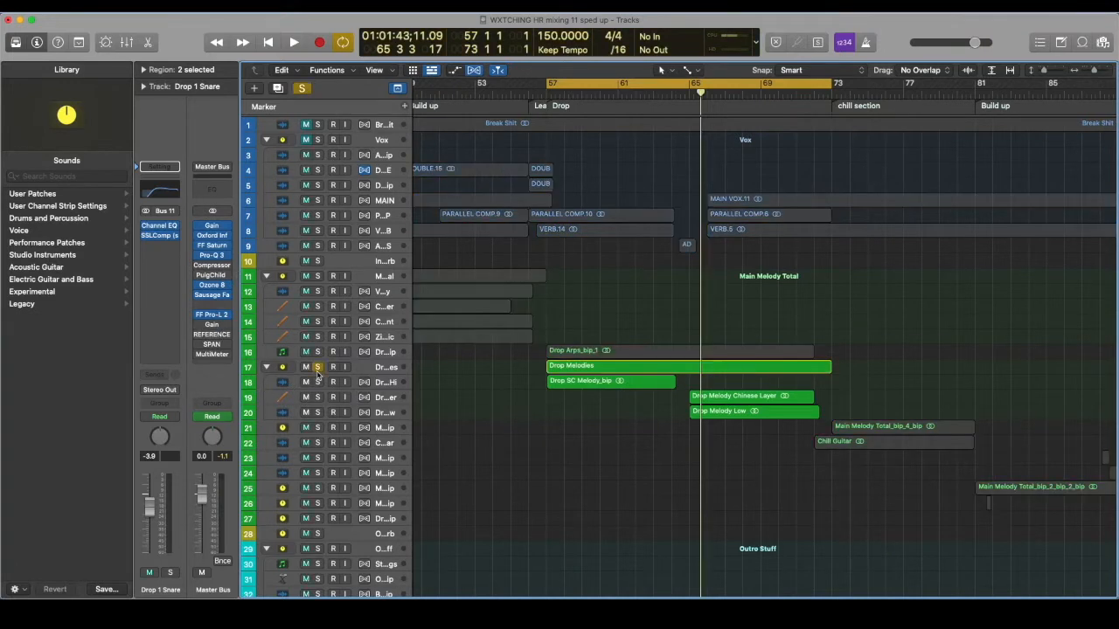
key(space)
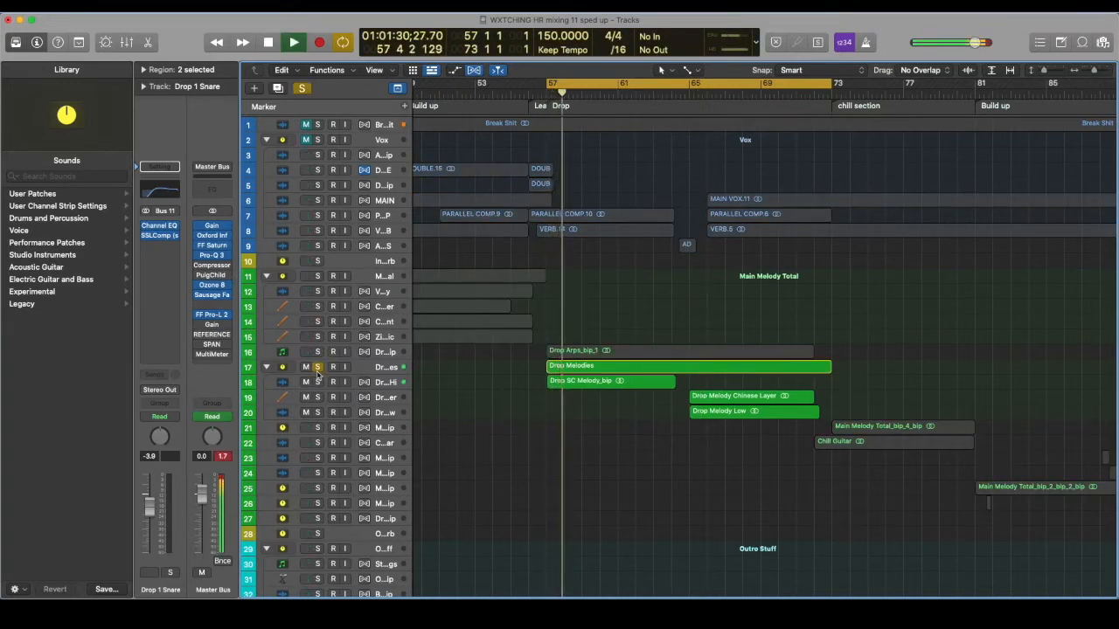
key(super+Down)
key(super+Down)
key(super+Down)
scroll(448, 369, down, 3)
key(space)
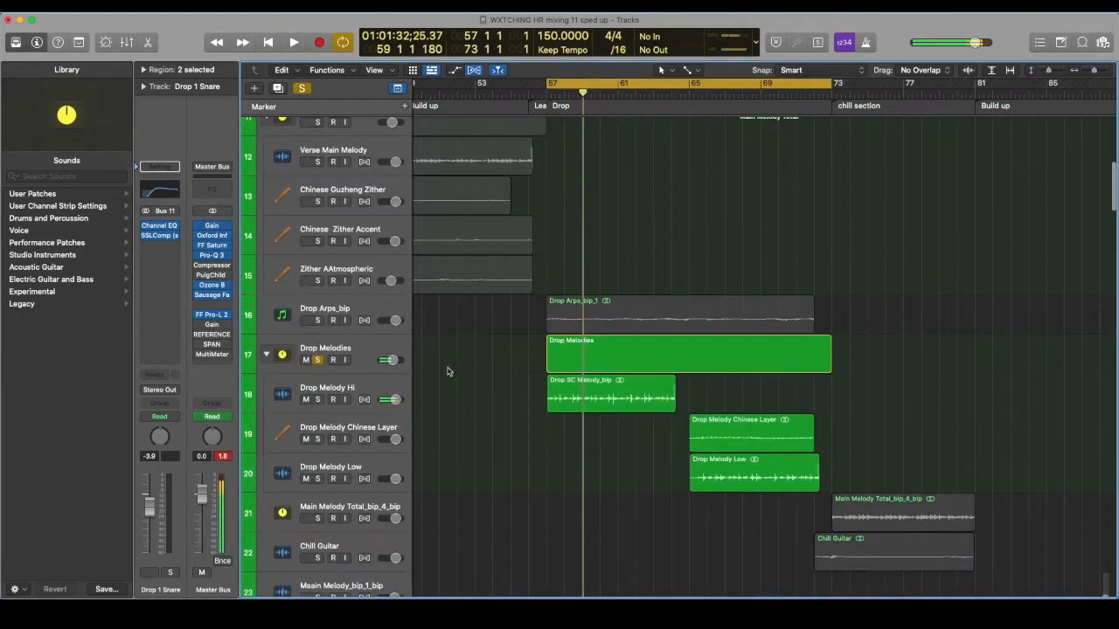
Step: Audition Drop Arps_bip soloed together with Drop Melodies from bar 57, unsolo the arps, and select Drop Melodies to hear it alone
click(317, 320)
key(space)
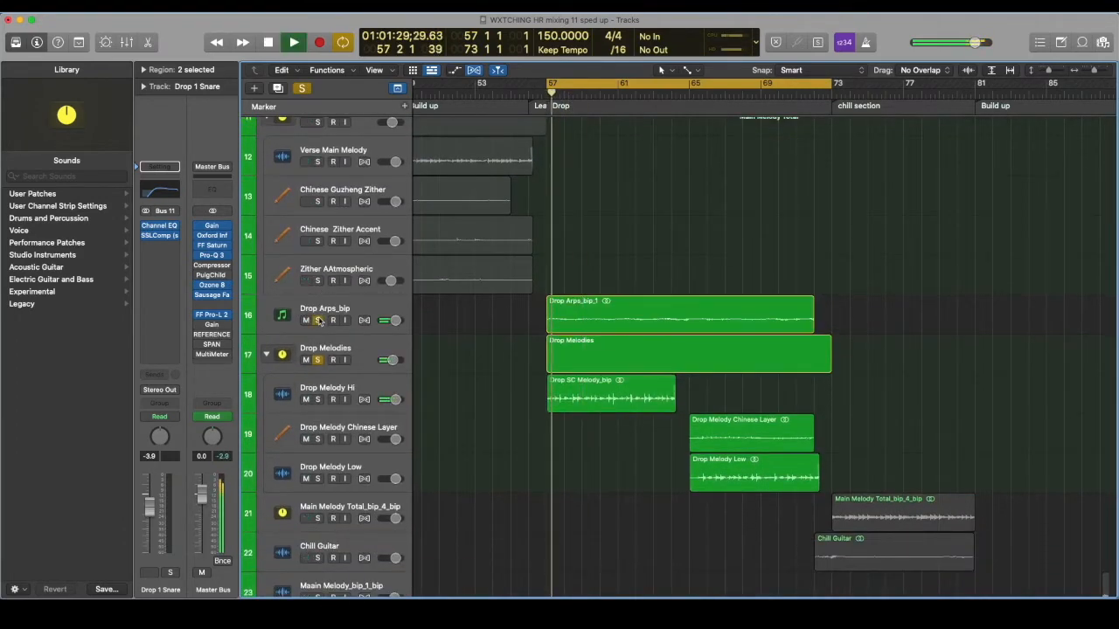
click(317, 320)
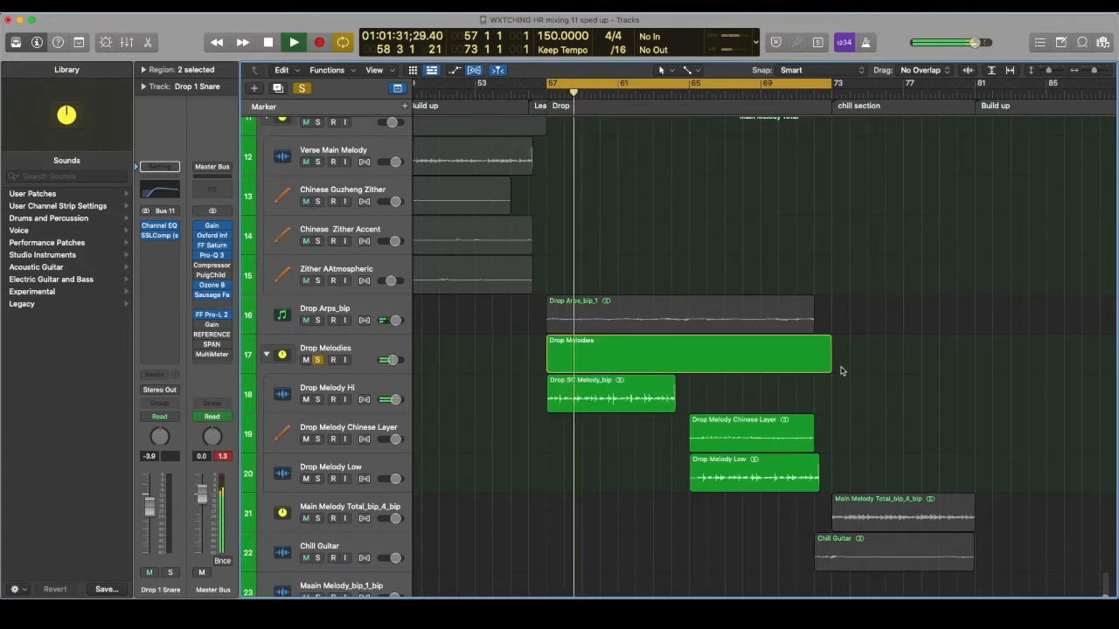
click(362, 352)
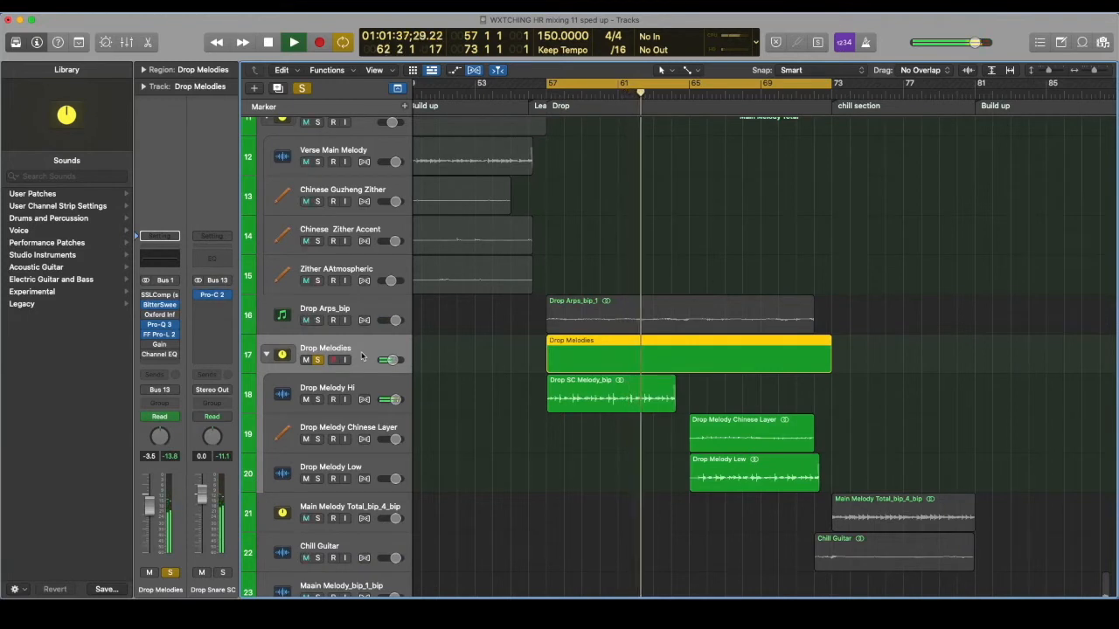
key(space)
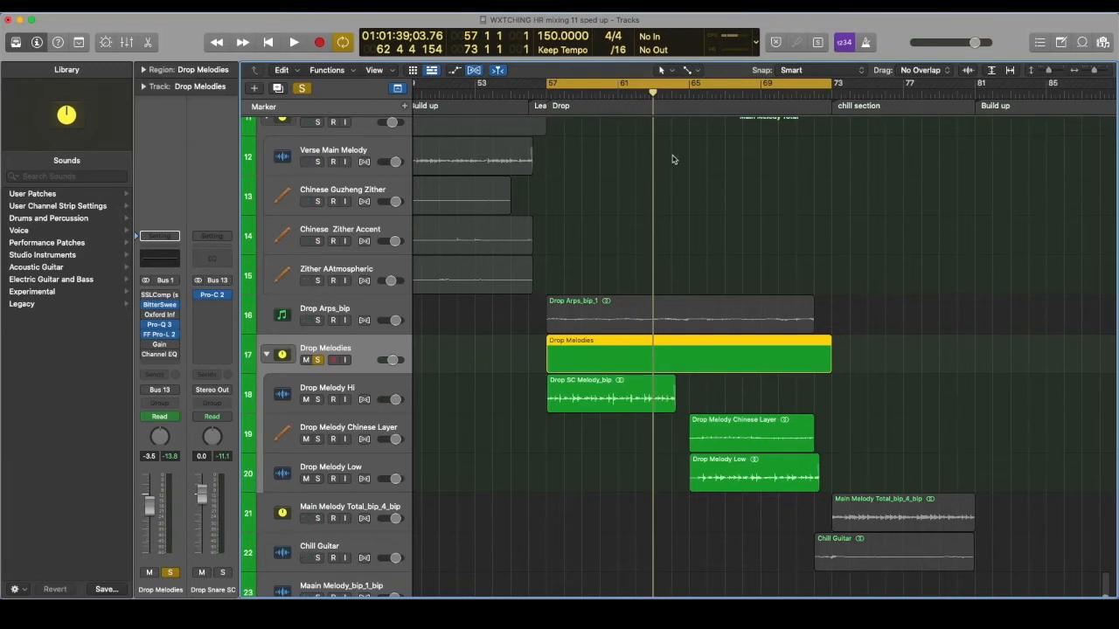
Step: Turn off cycle mode, audition the soloed Drop Melodies from bar 65, and remove the stack's solo
click(687, 85)
click(687, 91)
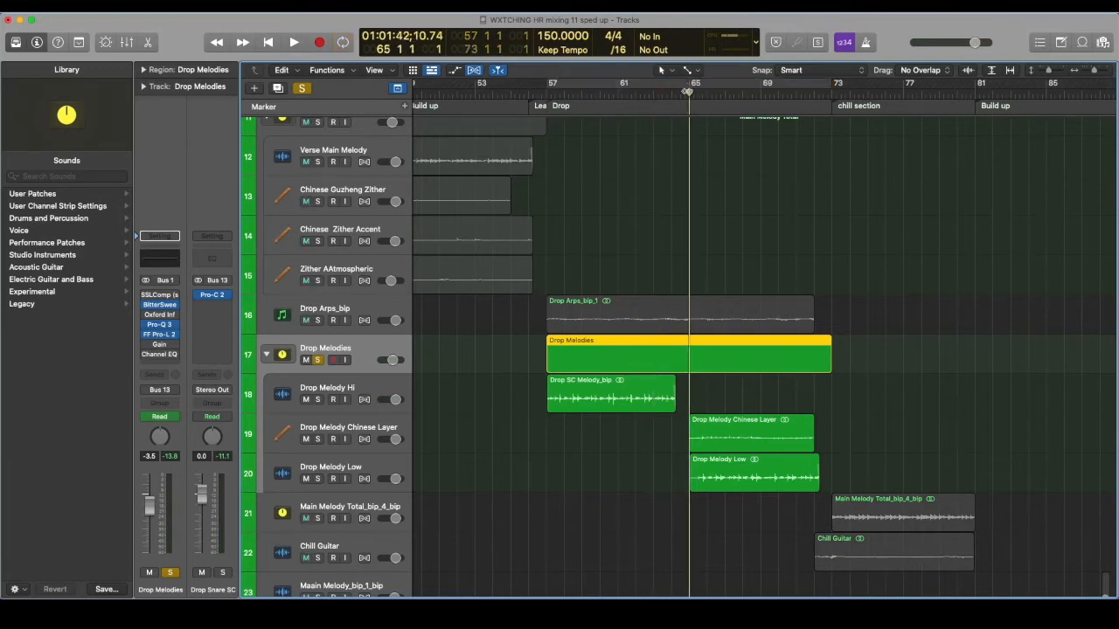
key(space)
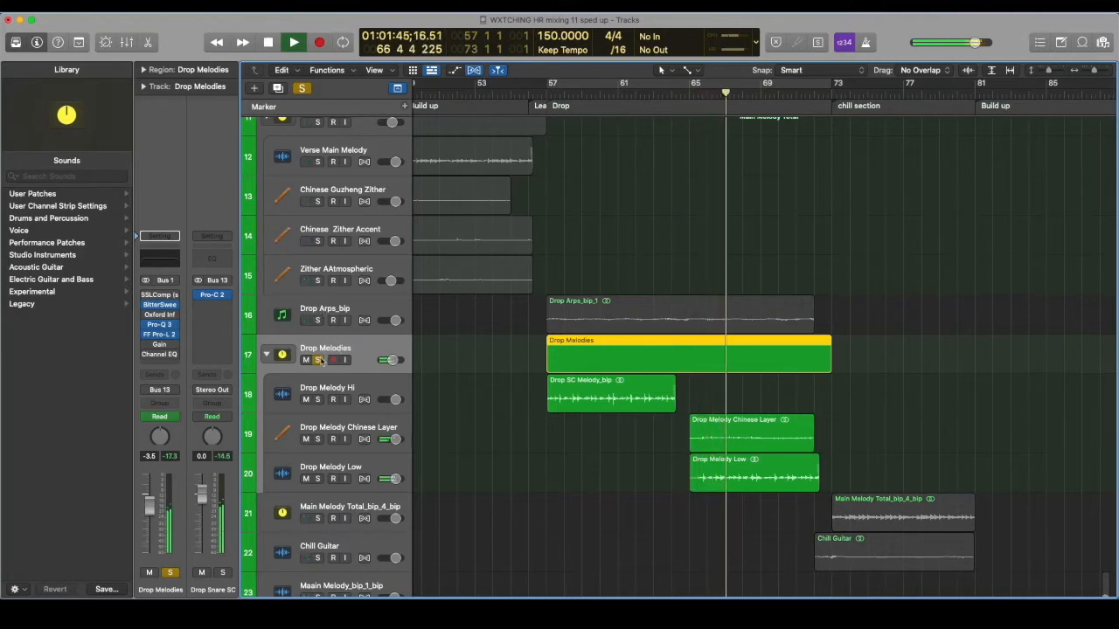
key(space)
click(318, 360)
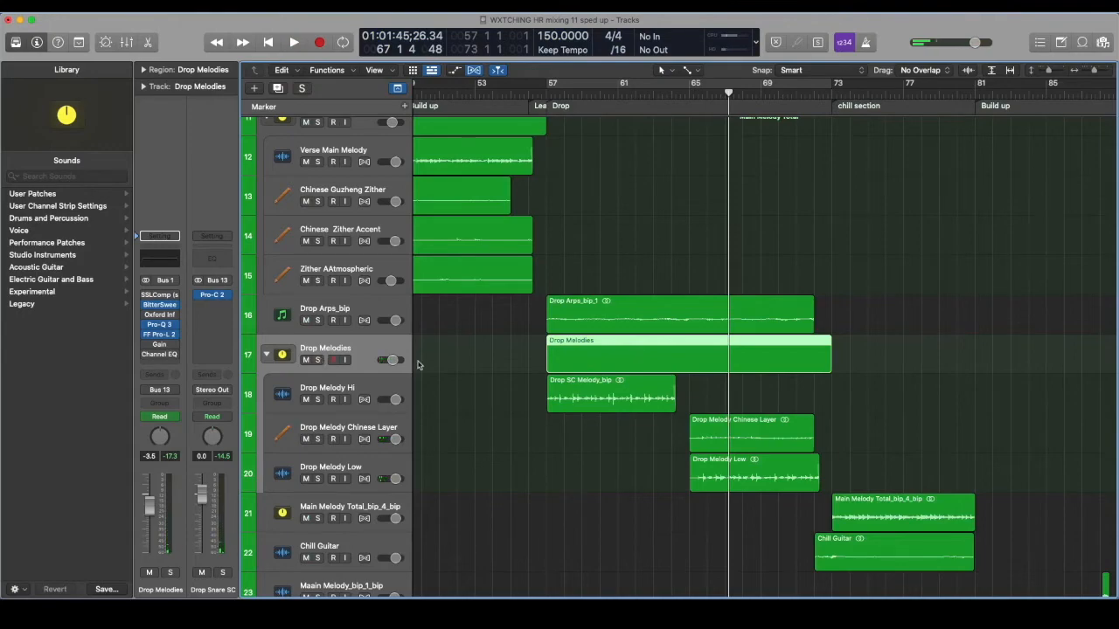
Step: Look over the full track list around the first drop and the sections leading into it, from vocals down to basses and kick
scroll(469, 376, down, 15)
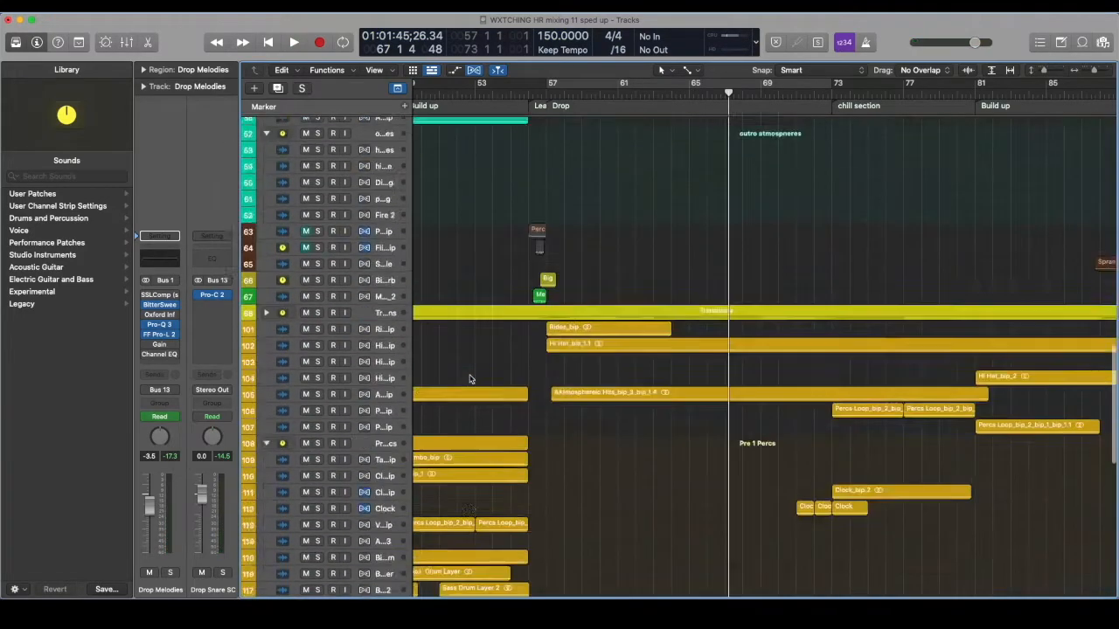
scroll(650, 328, up, 12)
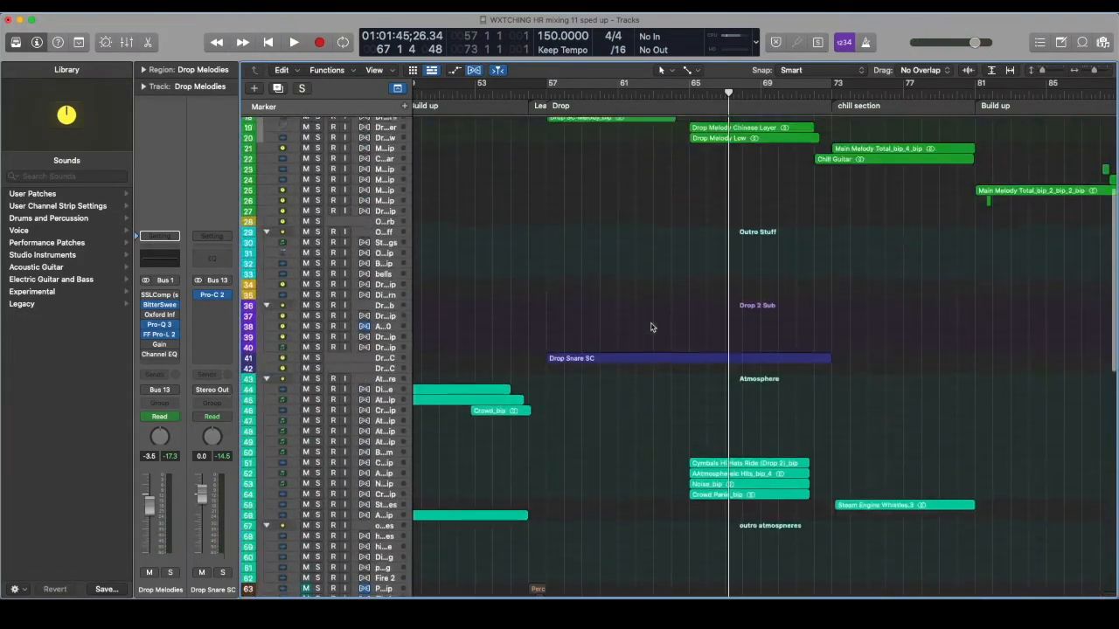
scroll(650, 328, up, 5)
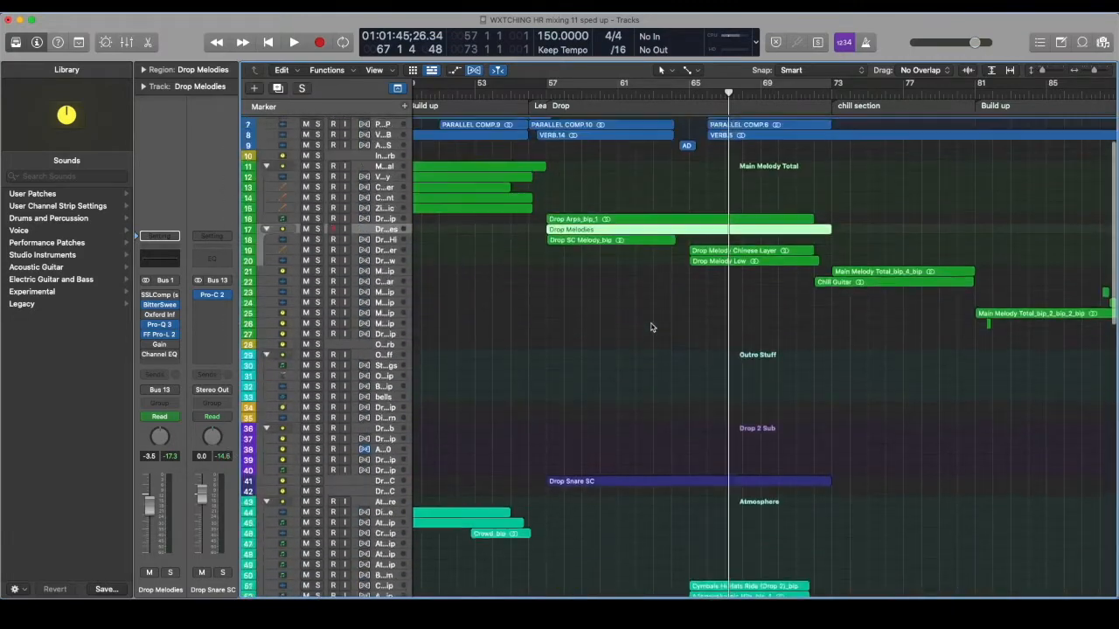
scroll(650, 328, down, 6)
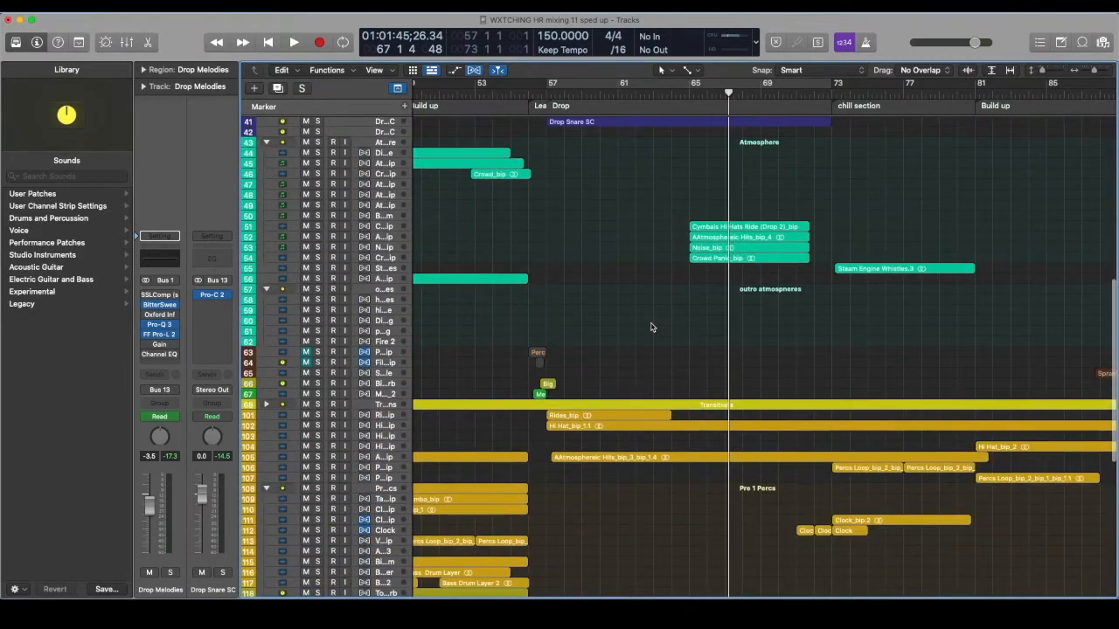
scroll(757, 244, down, 5)
scroll(757, 245, left, 5)
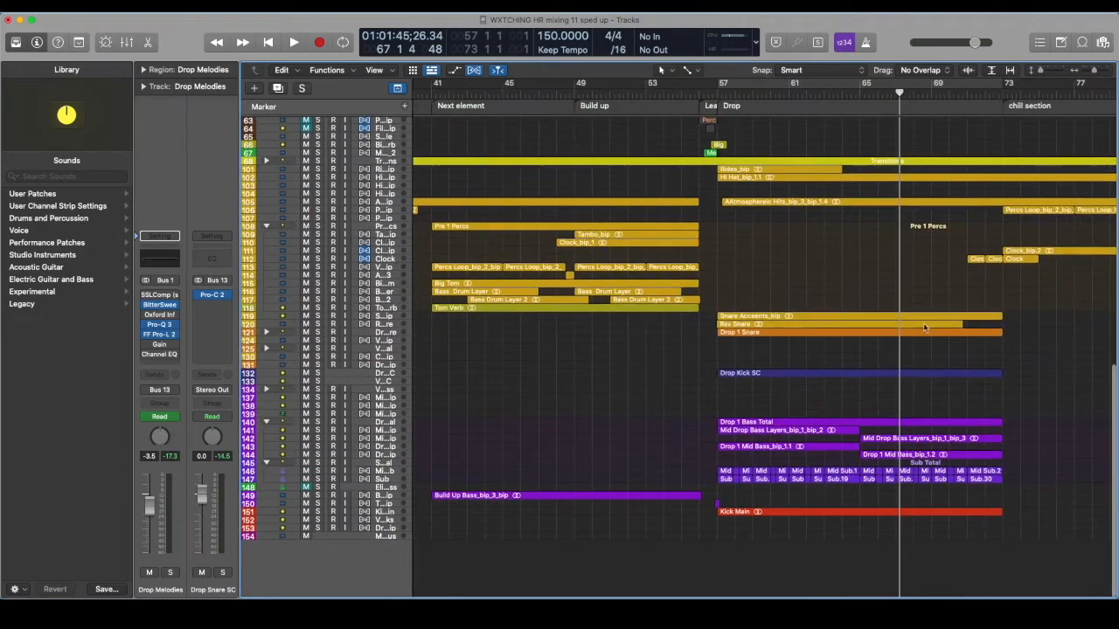
scroll(874, 179, up, 10)
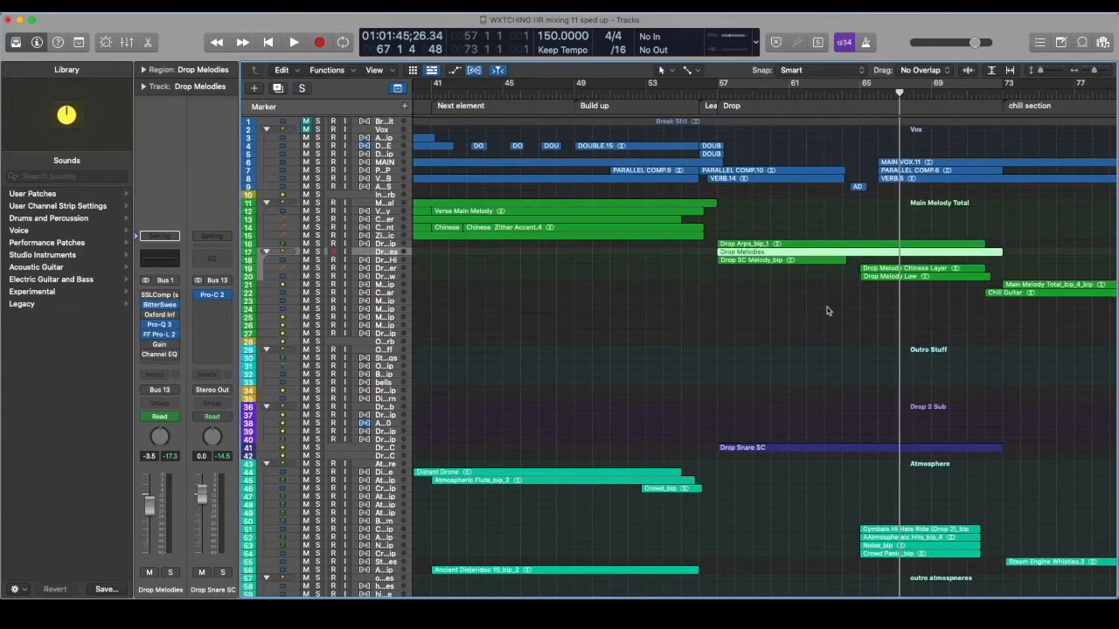
scroll(828, 312, left, 3)
scroll(828, 311, down, 1)
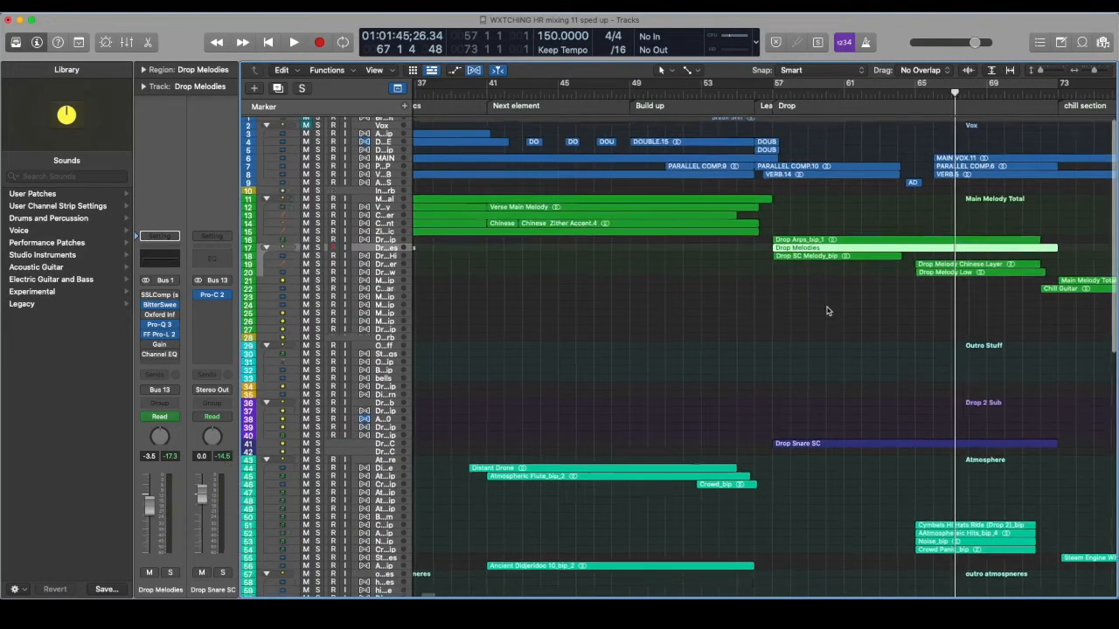
scroll(828, 311, left, 12)
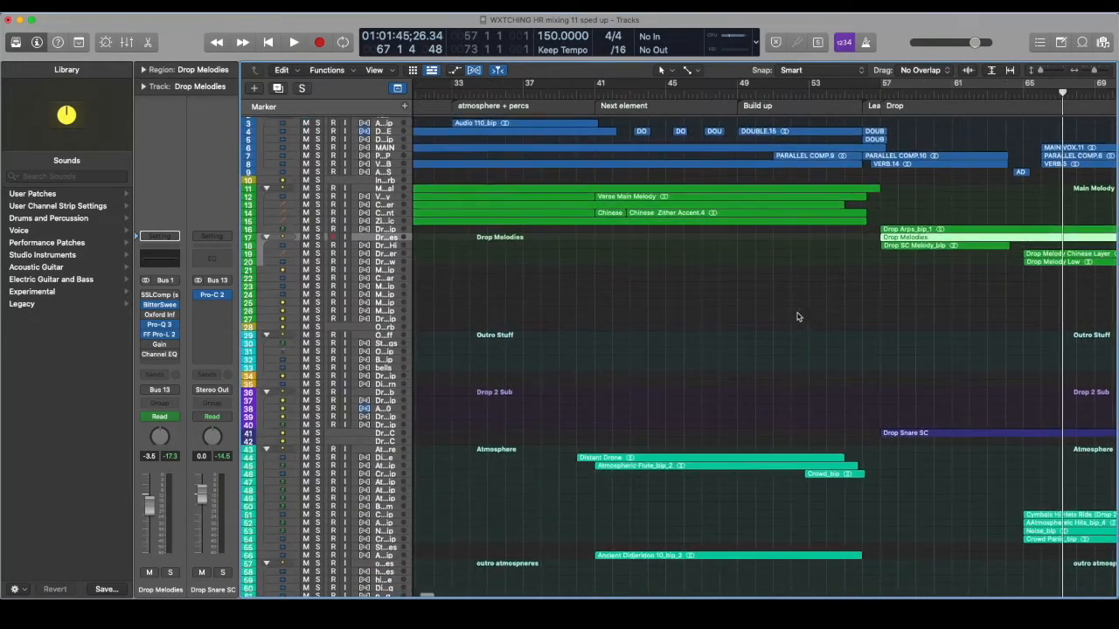
scroll(671, 278, right, 2)
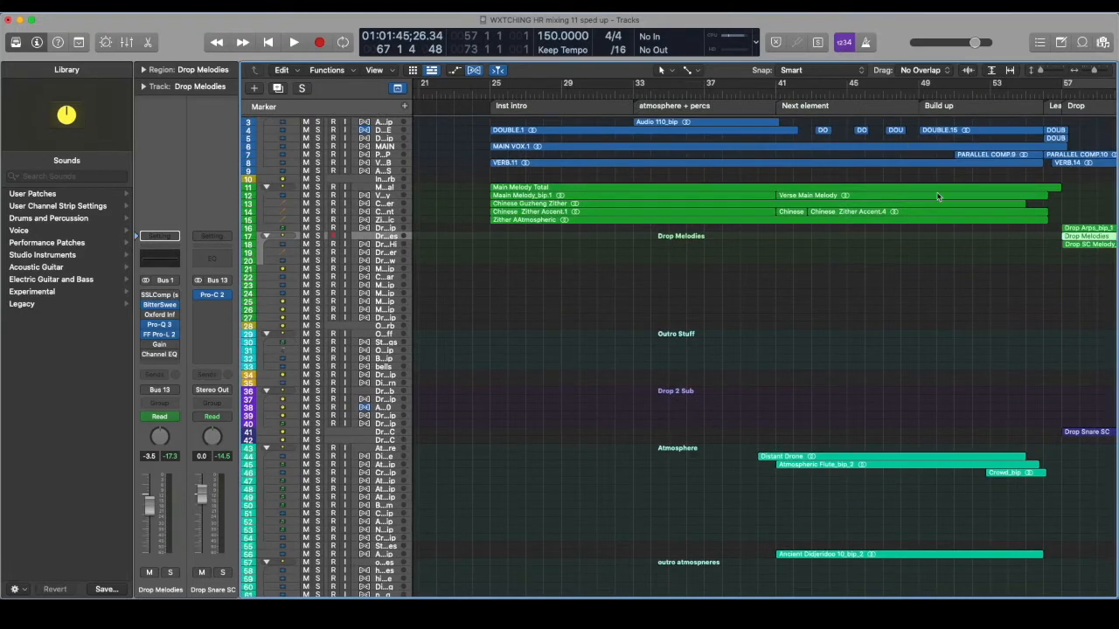
Step: Audition the Inst intro section from bar 25, with the vocal and main melody tracks in view
scroll(937, 196, down, 10)
scroll(917, 314, left, 3)
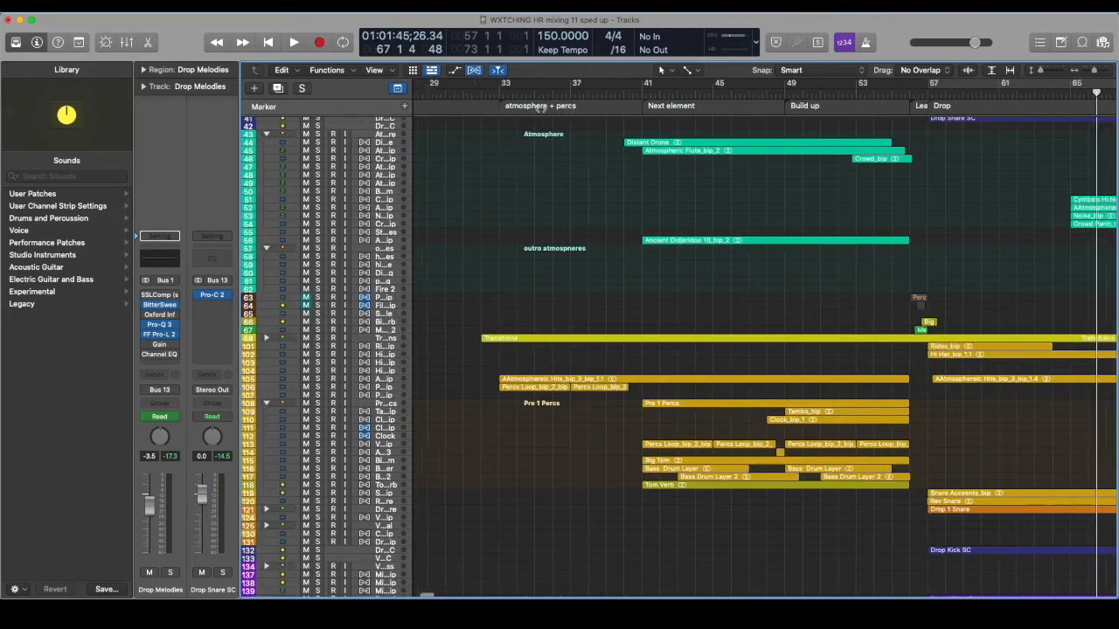
click(584, 94)
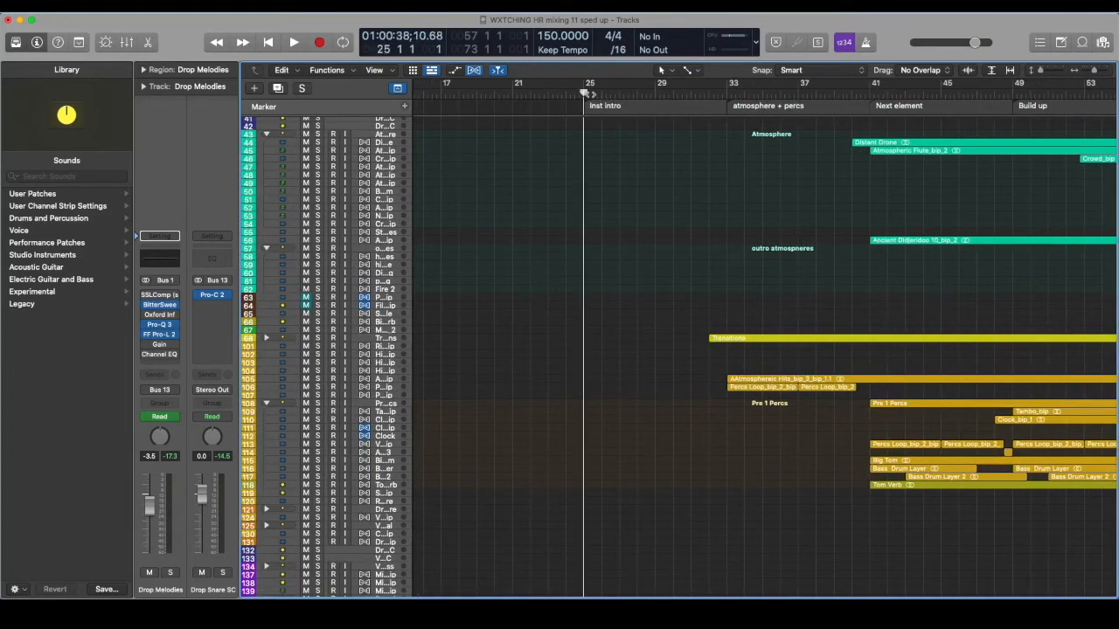
scroll(682, 187, up, 10)
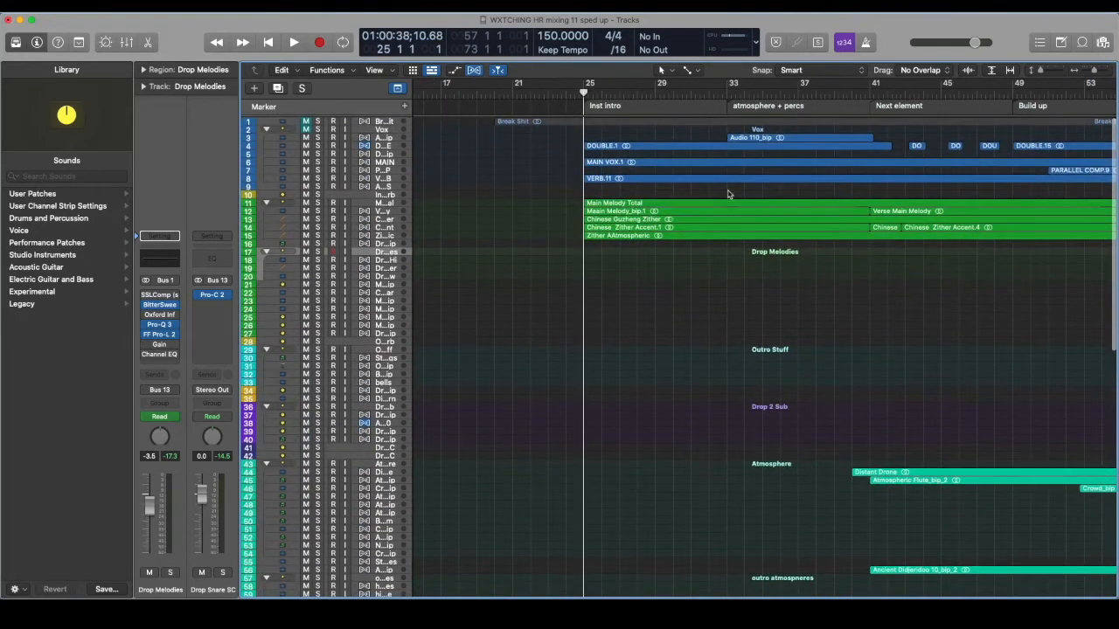
key(space)
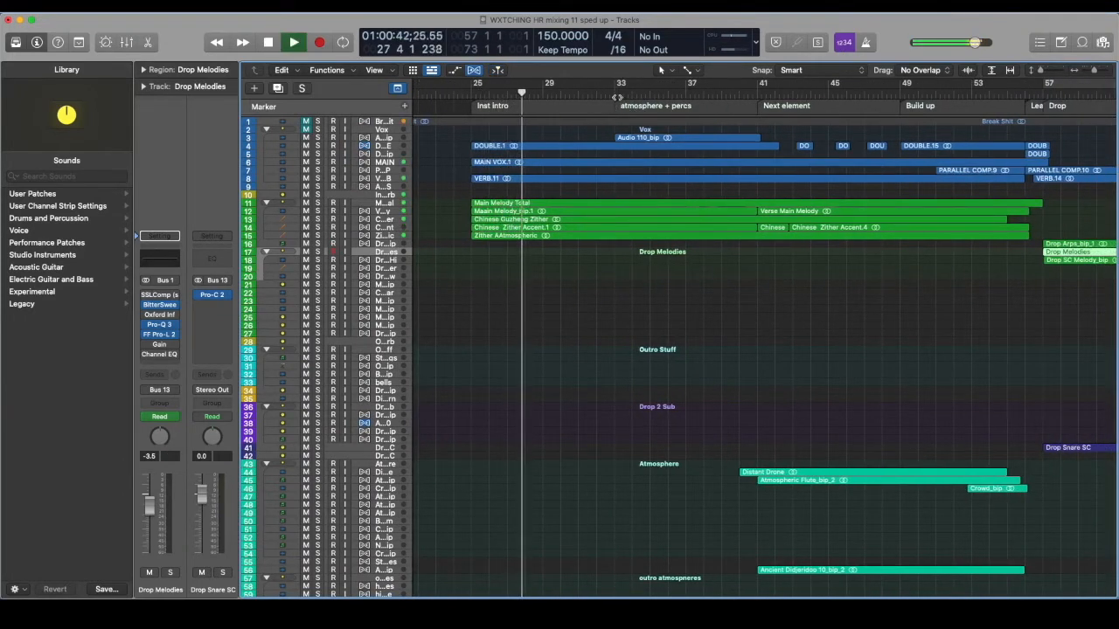
key(space)
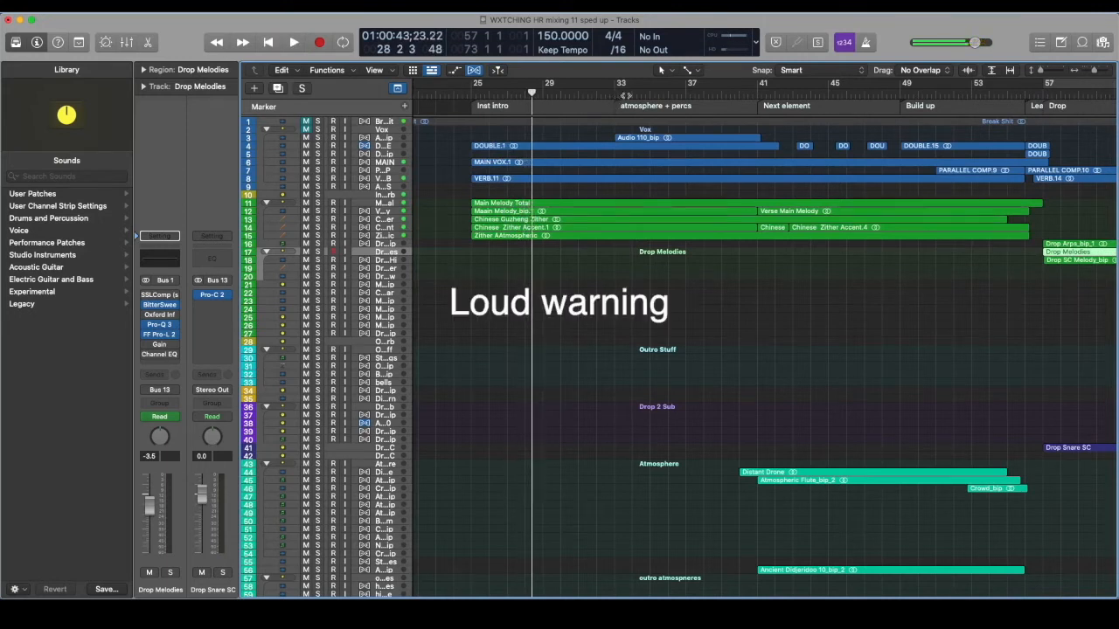
Step: Play the Next element section from bar 41 while examining its atmosphere and percussion layers, stopping just before the build up
click(757, 94)
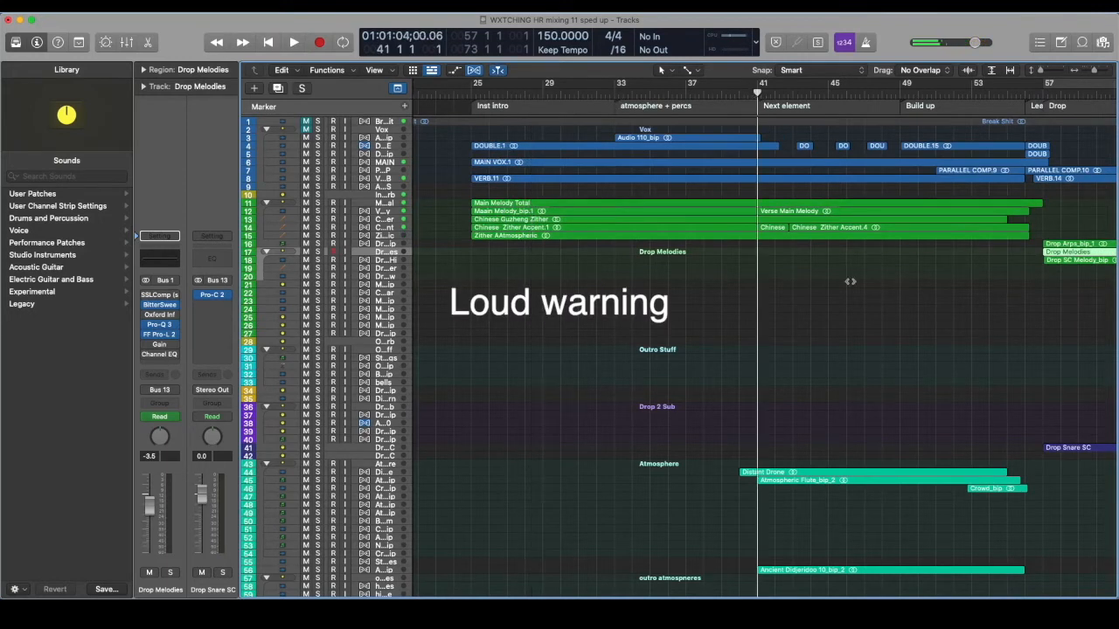
key(space)
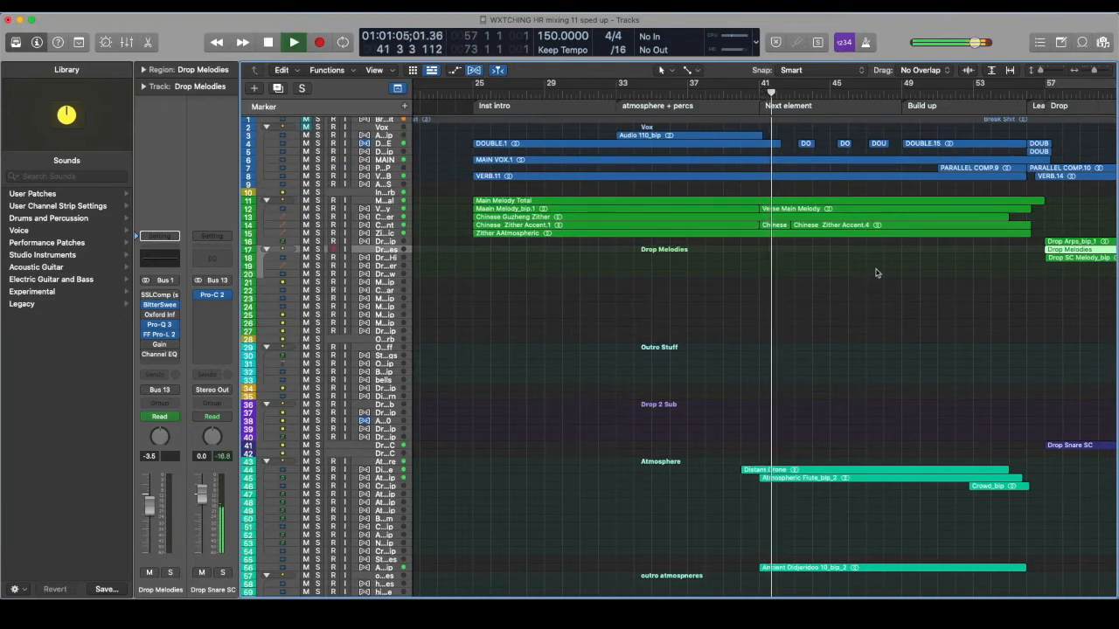
scroll(874, 278, down, 10)
scroll(870, 273, right, 5)
scroll(871, 272, right, 1)
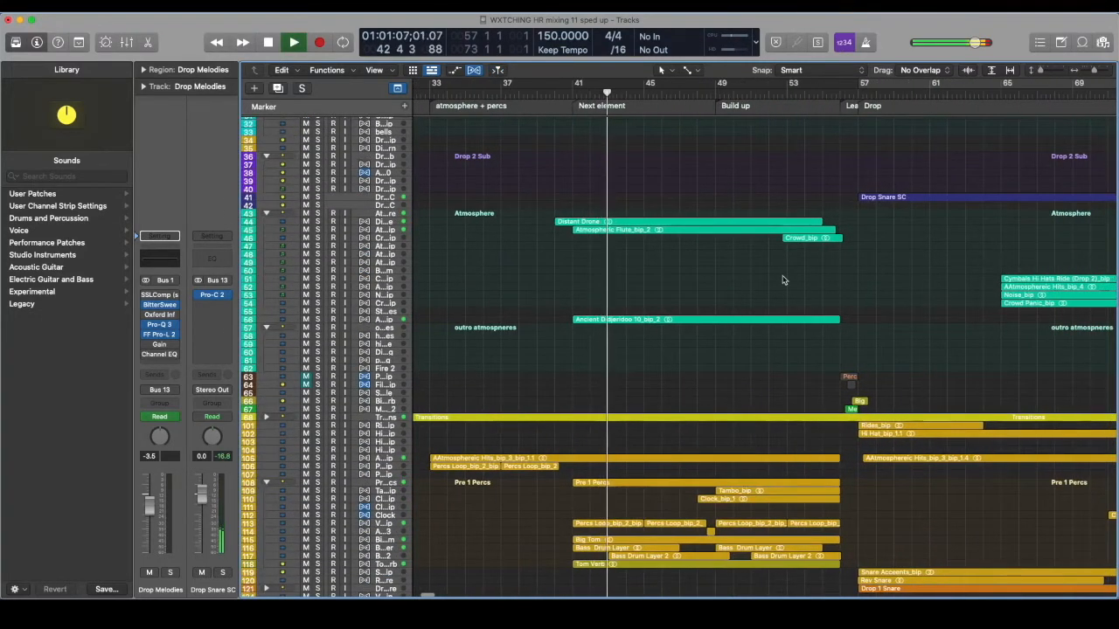
scroll(784, 280, down, 5)
scroll(783, 280, up, 3)
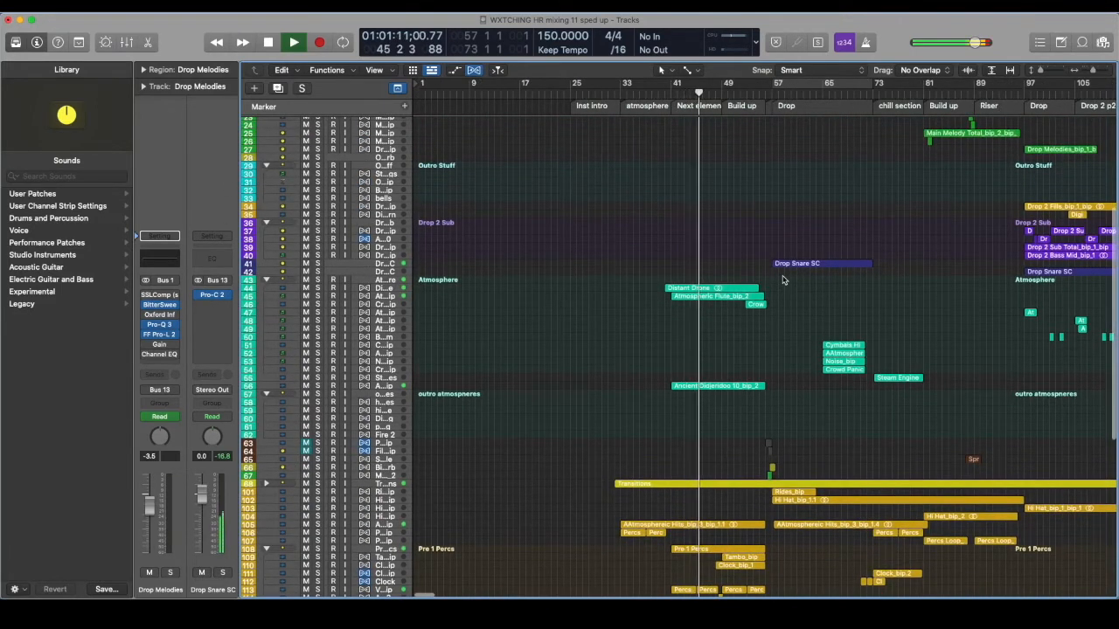
scroll(784, 279, up, 5)
scroll(783, 279, down, 2)
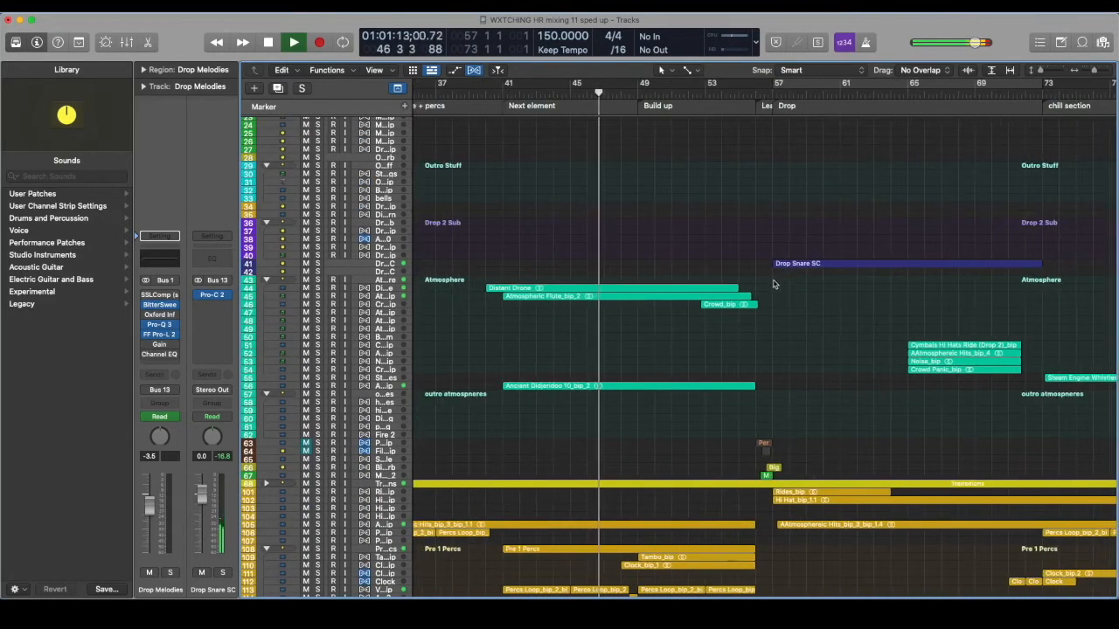
scroll(629, 304, up, 8)
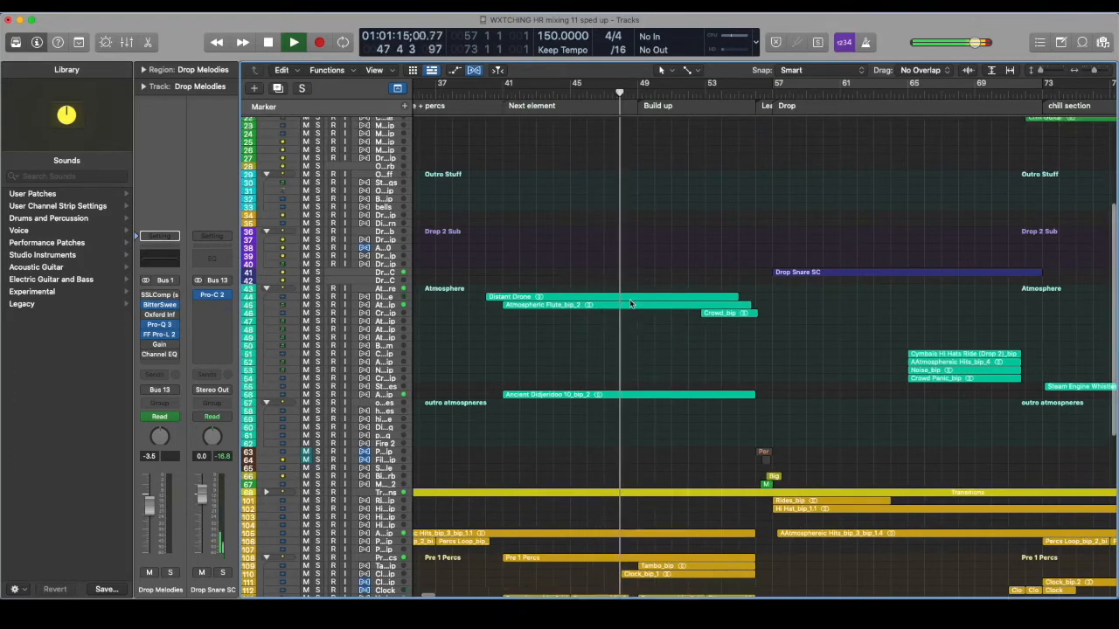
scroll(629, 304, down, 8)
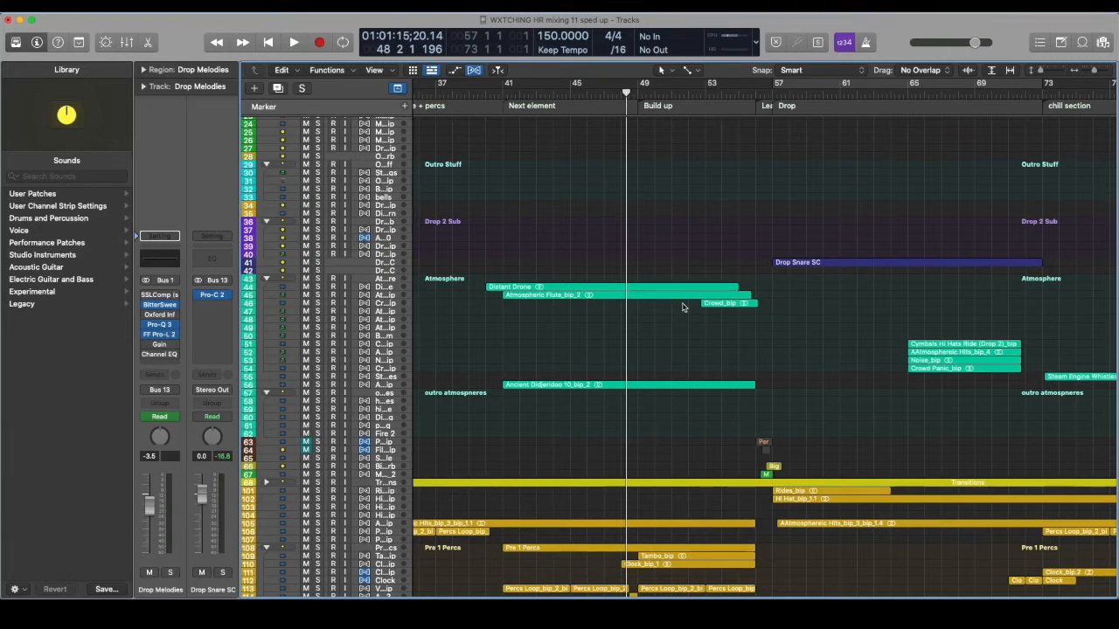
Step: Solo the Atmosphere stack, audition its layers in the build up and the first drop, and remove the solo
click(318, 278)
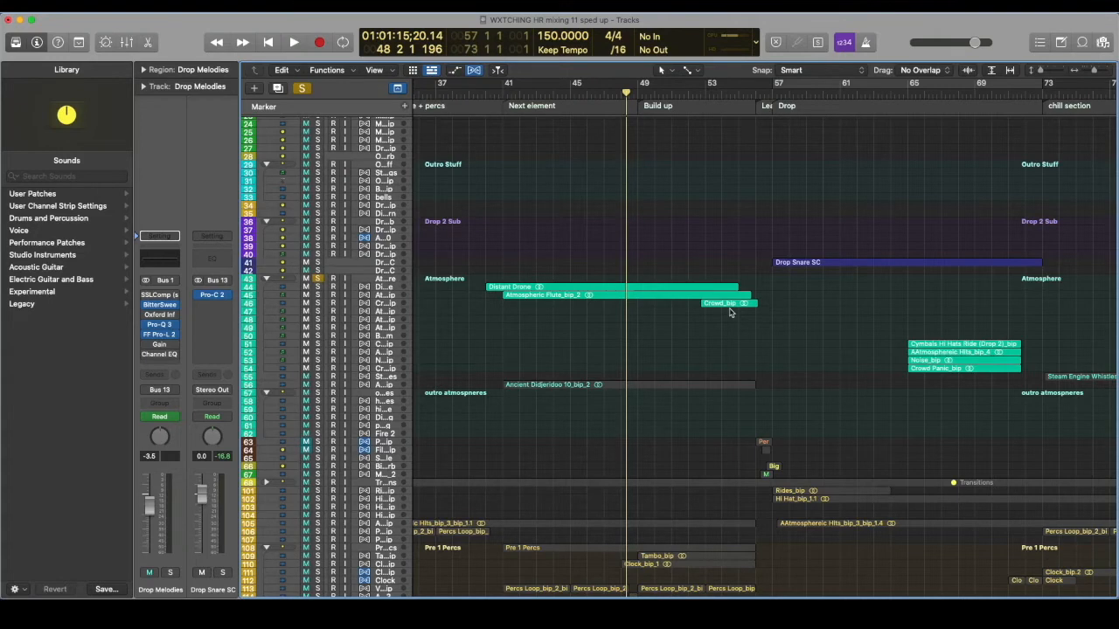
key(space)
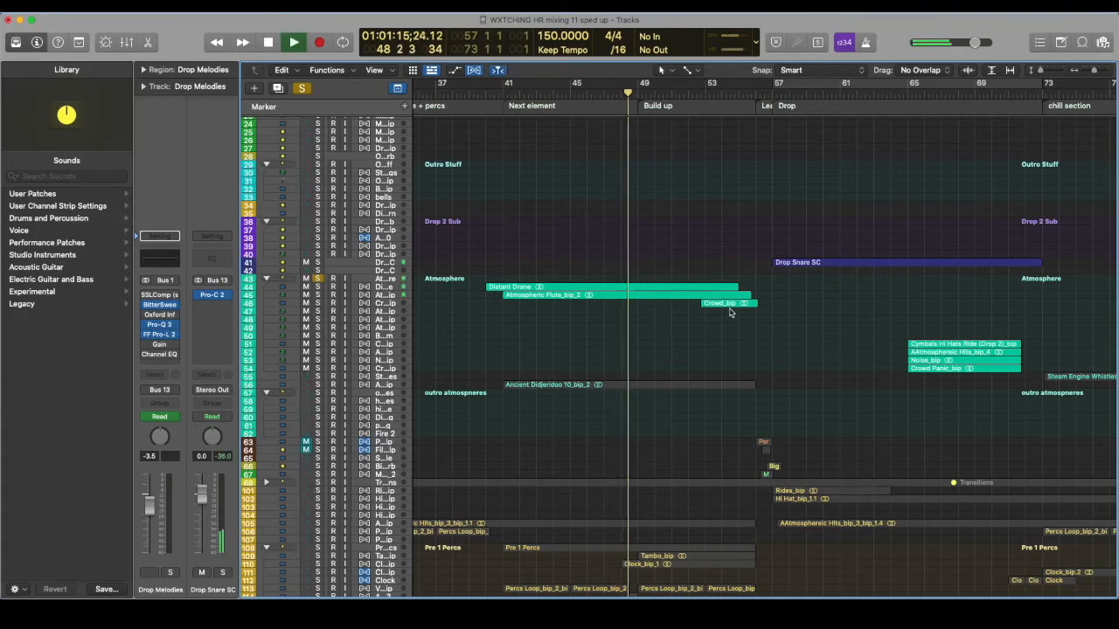
scroll(743, 312, right, 2)
scroll(772, 300, right, 2)
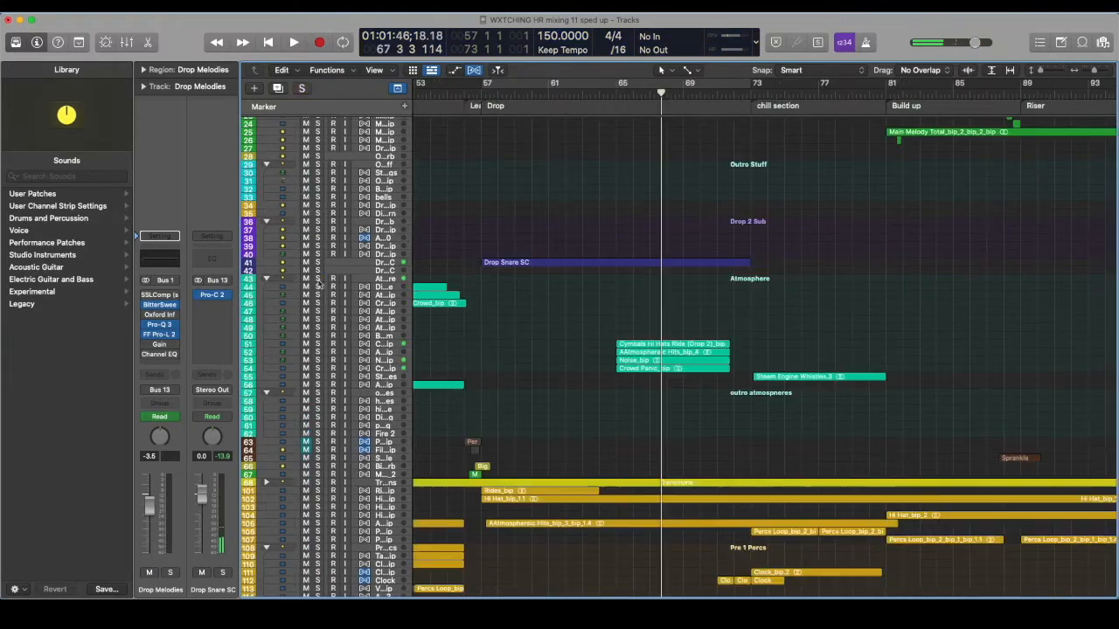
scroll(658, 301, right, 2)
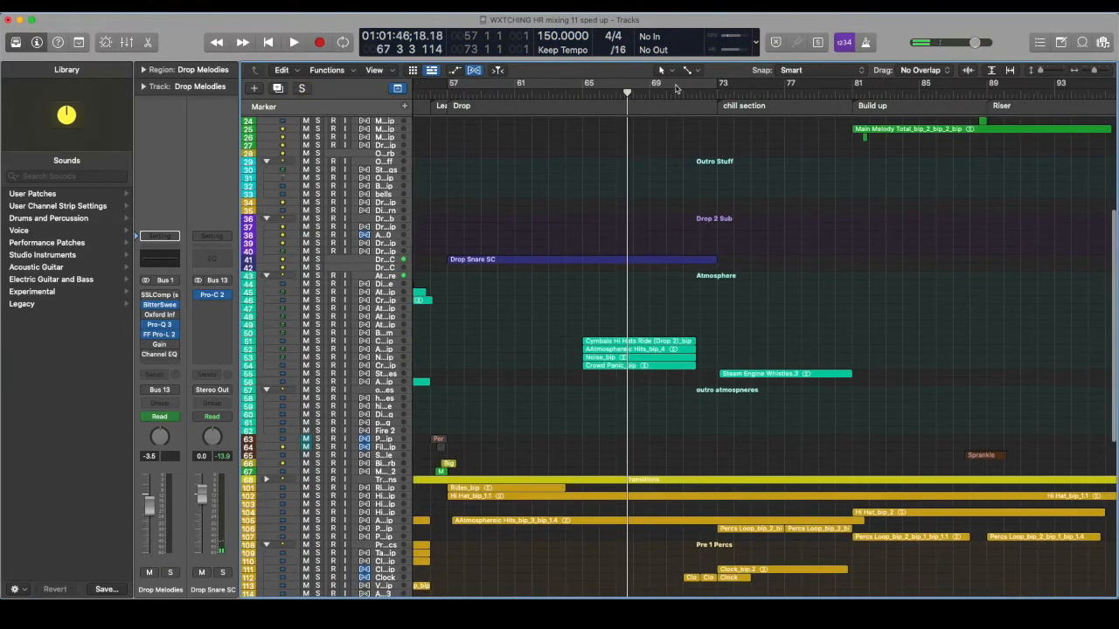
Step: Audition the chill section from bar 73 through the start of the second build up
drag(627, 93, 716, 94)
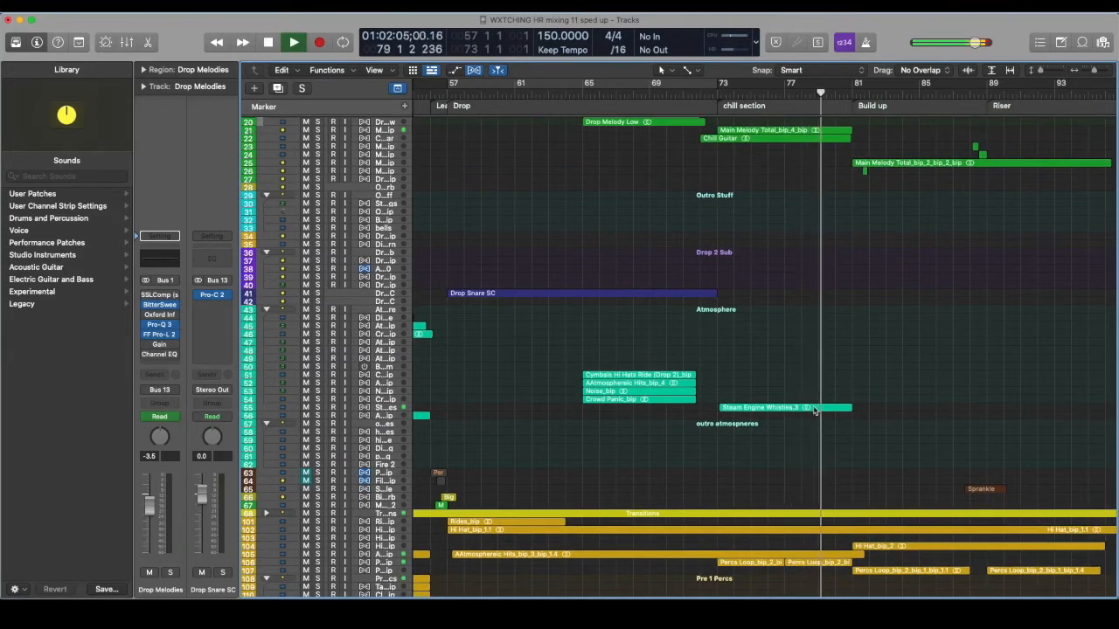
scroll(813, 411, right, 3)
scroll(813, 411, right, 1)
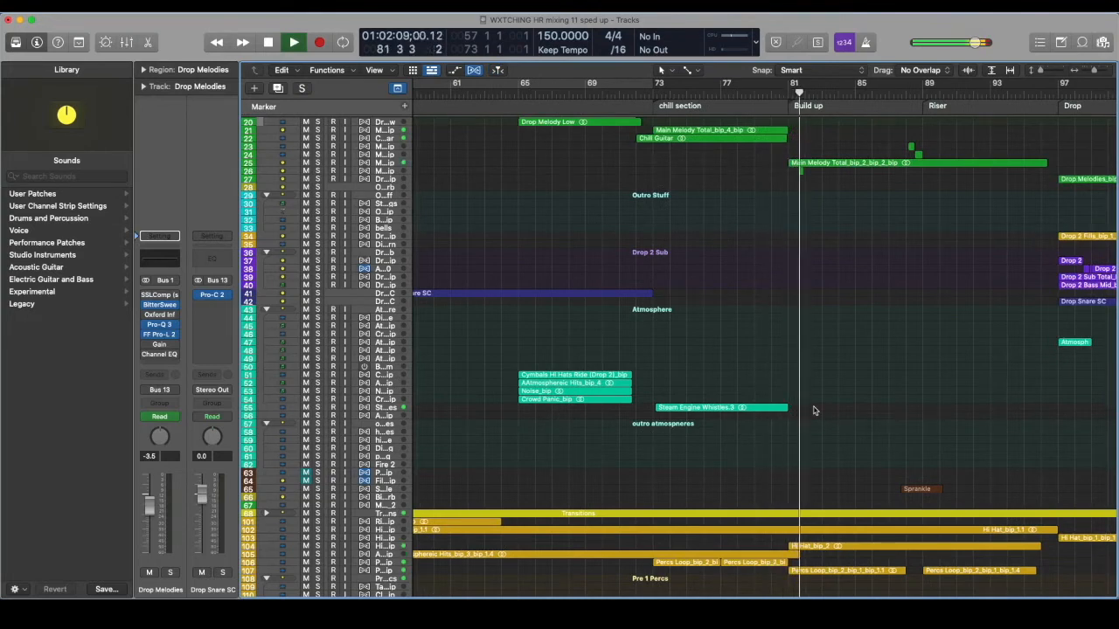
scroll(813, 411, right, 5)
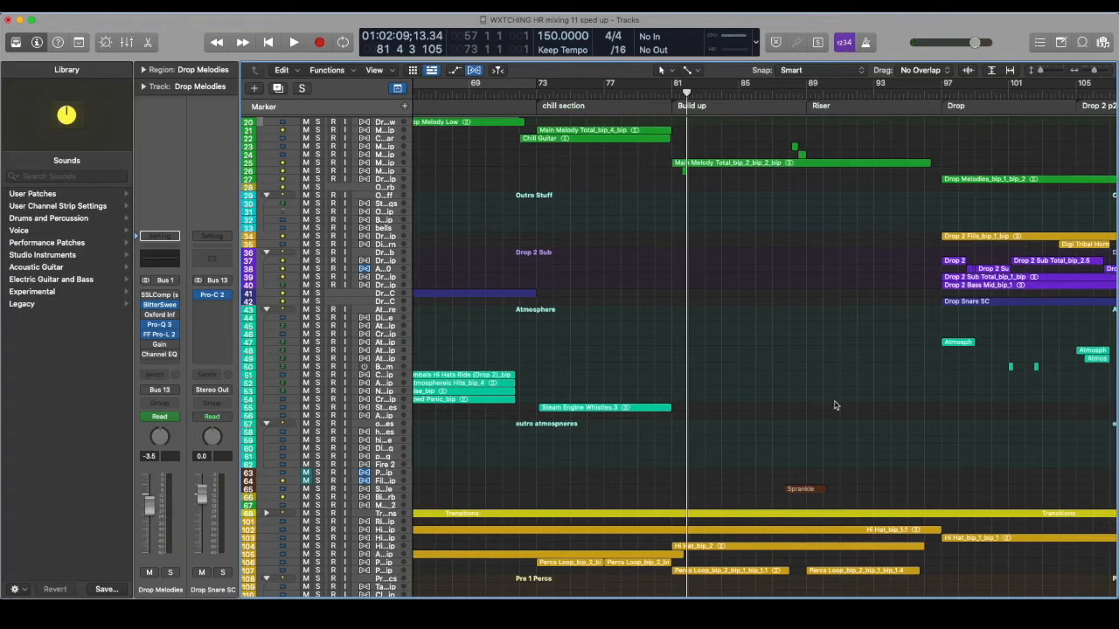
Step: Look over the layers of the second build up, and audition the section from bar 81
scroll(837, 404, right, 3)
scroll(836, 402, down, 12)
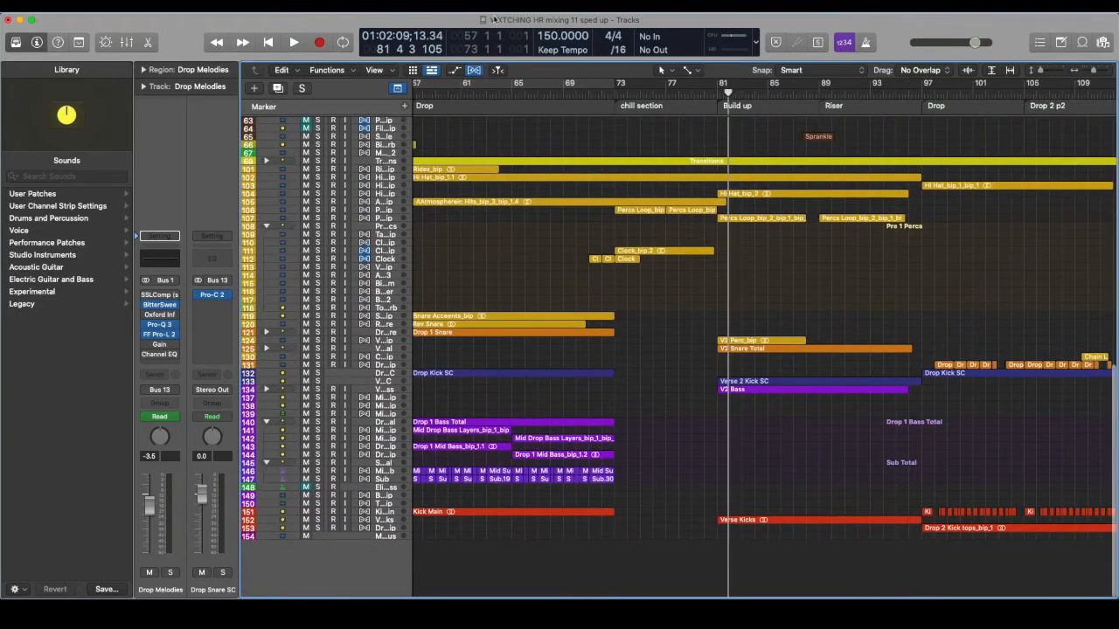
scroll(643, 210, up, 10)
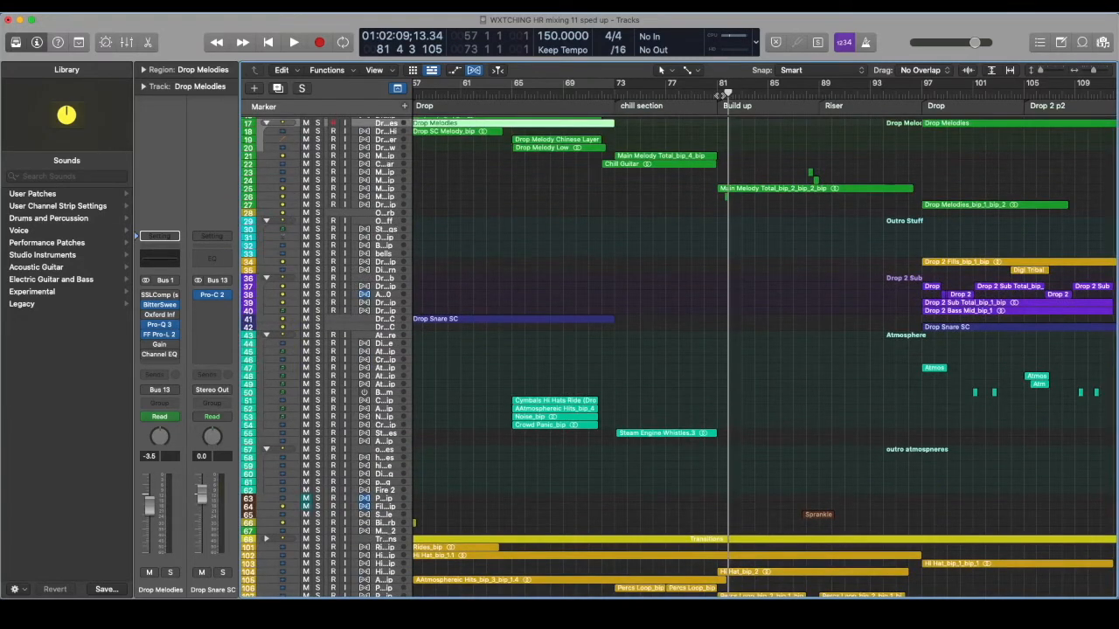
click(718, 94)
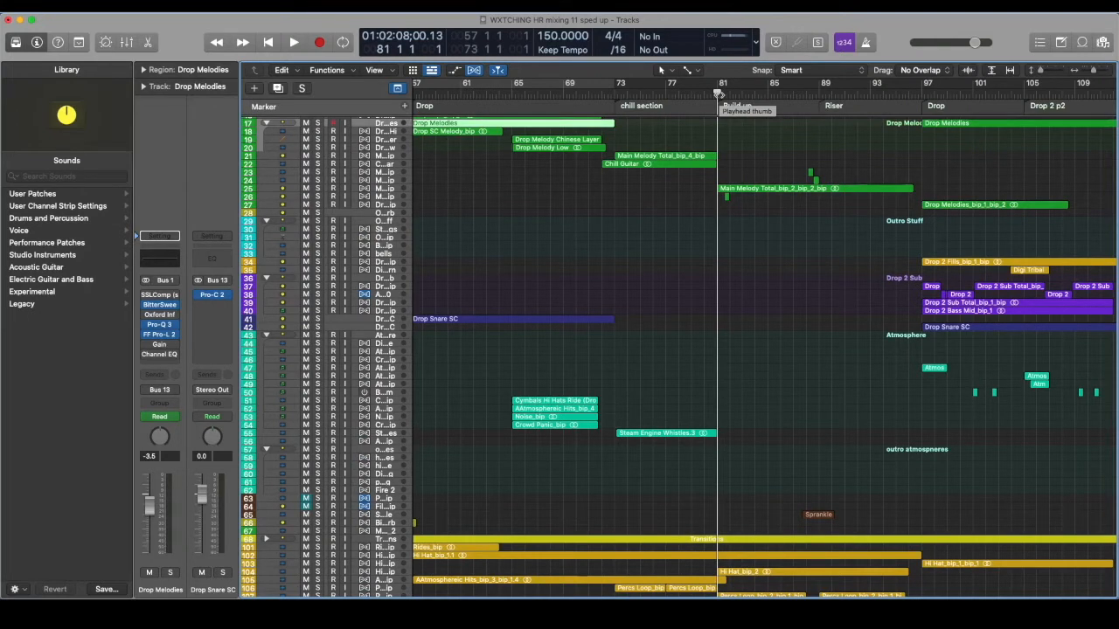
scroll(743, 175, up, 1)
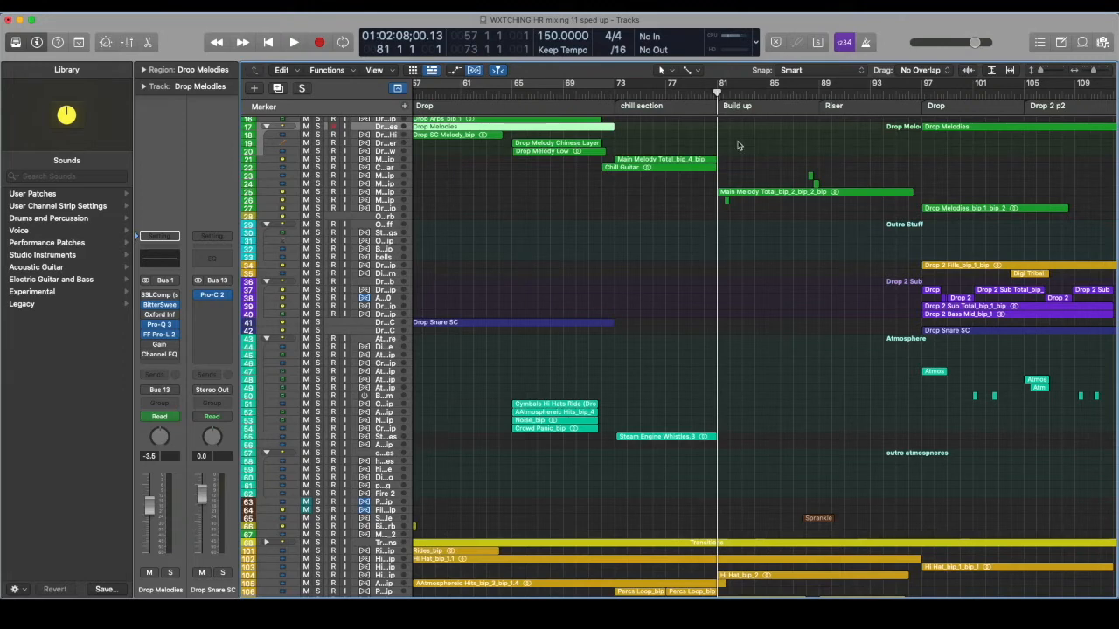
scroll(737, 145, right, 2)
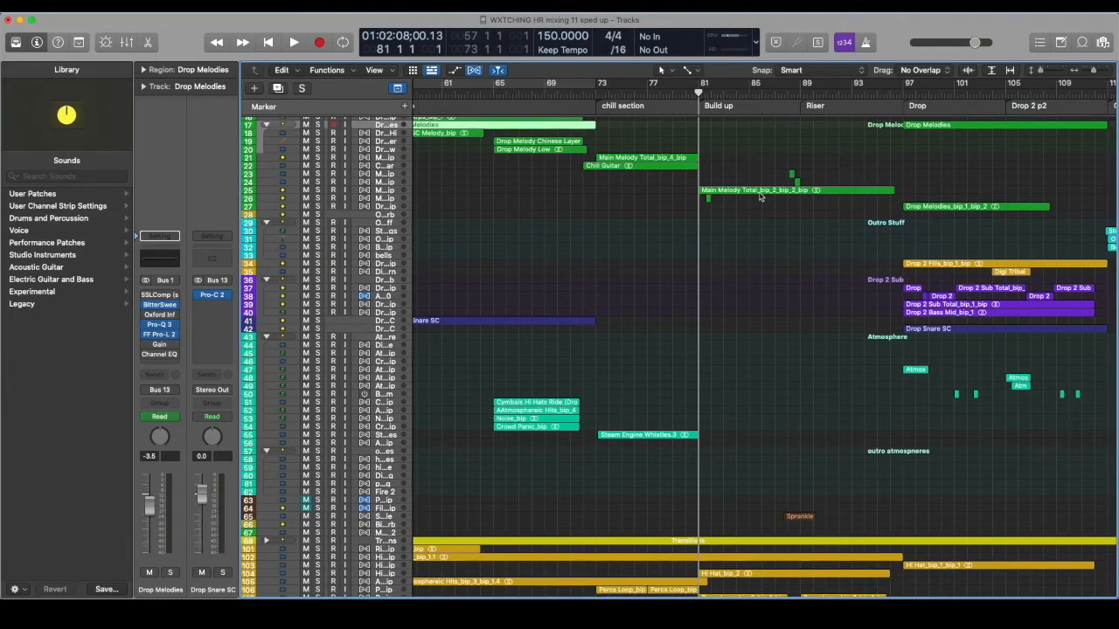
scroll(760, 197, right, 4)
scroll(760, 196, down, 3)
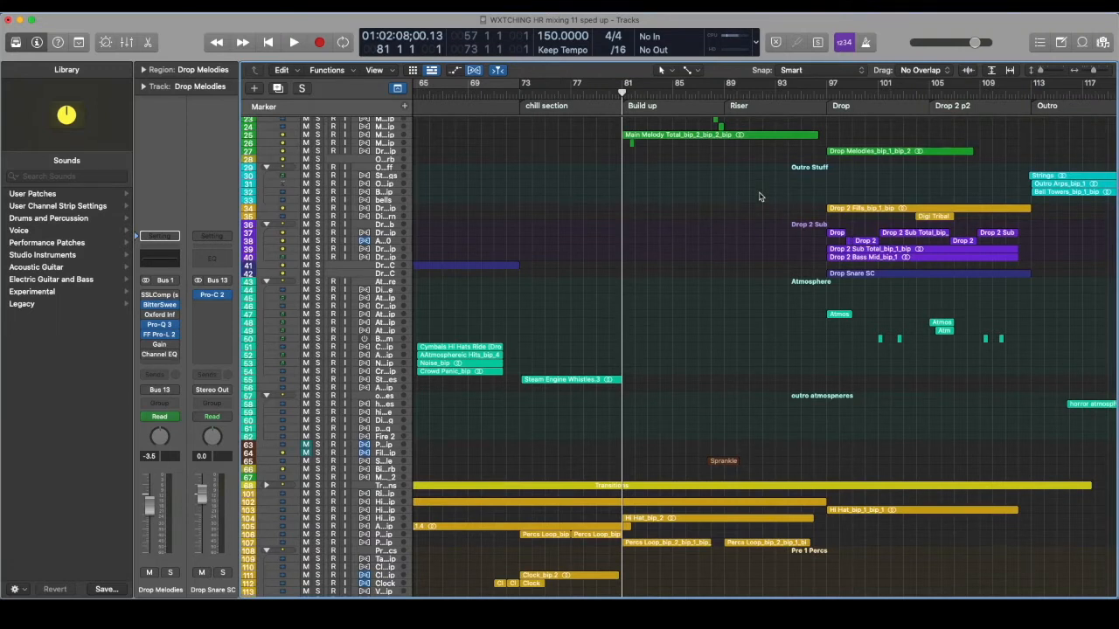
key(space)
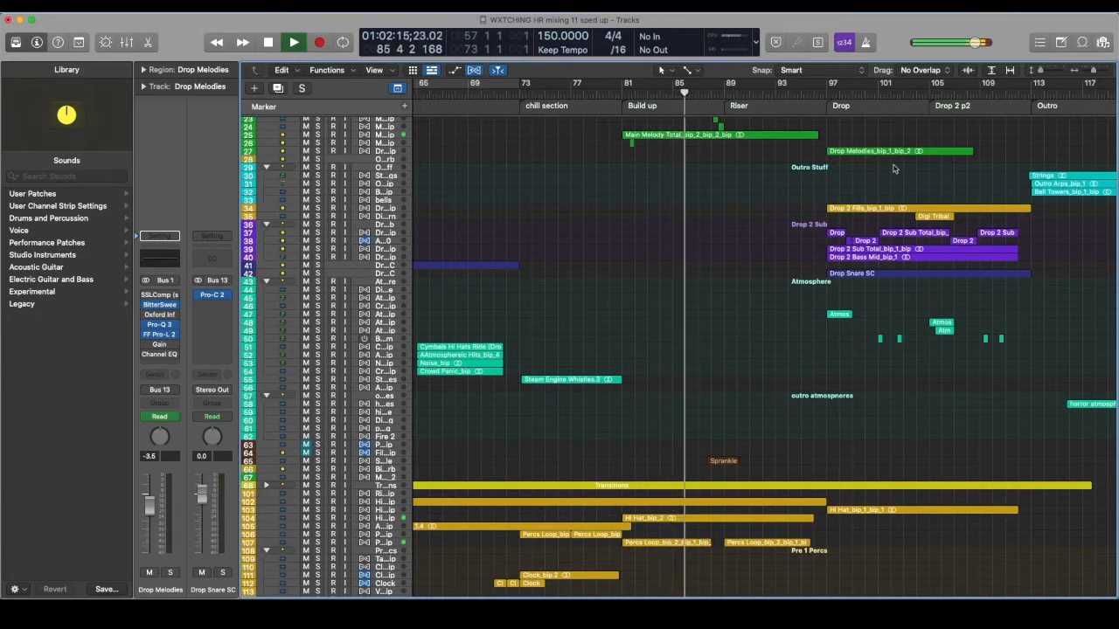
key(space)
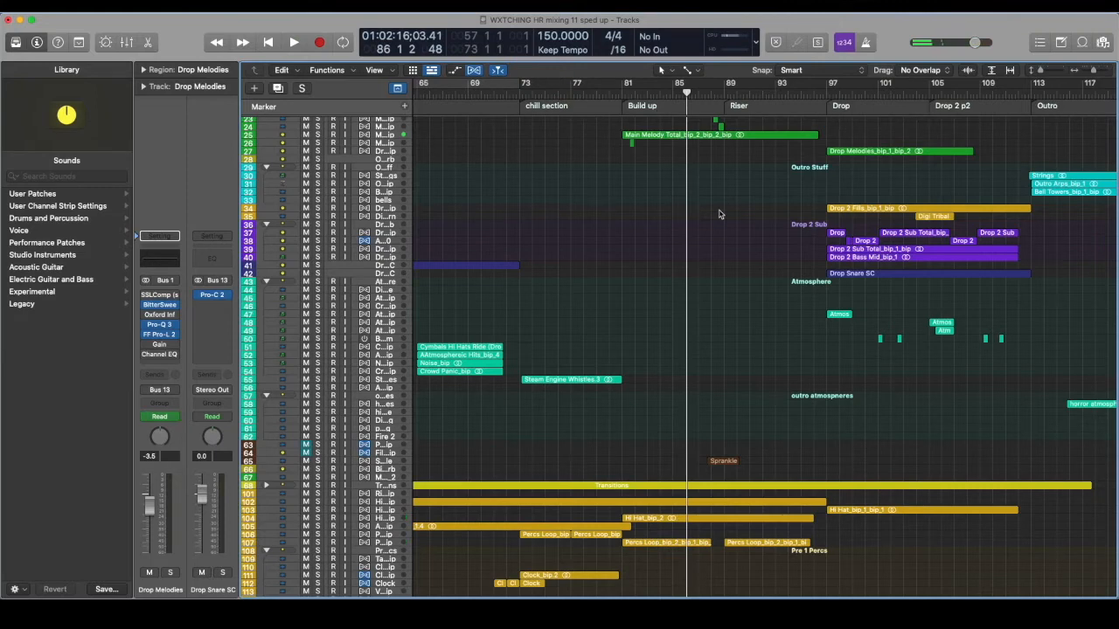
Step: Enlarge the track rows and examine the melody regions in the chill section and the second build up
scroll(664, 255, up, 6)
scroll(664, 256, up, 5)
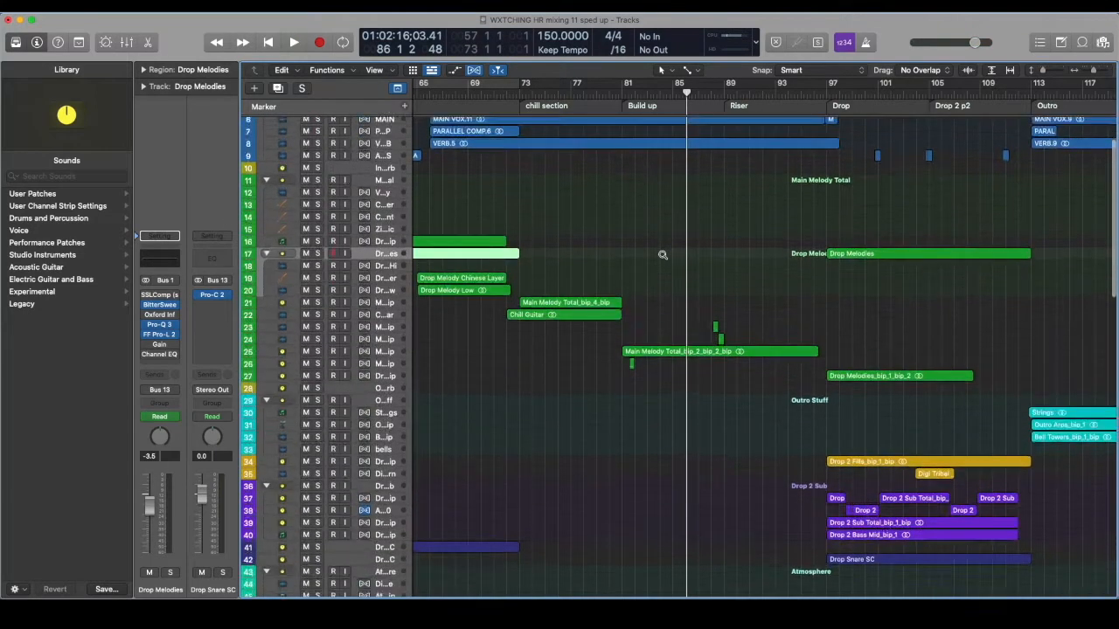
scroll(674, 381, down, 4)
scroll(674, 381, up, 3)
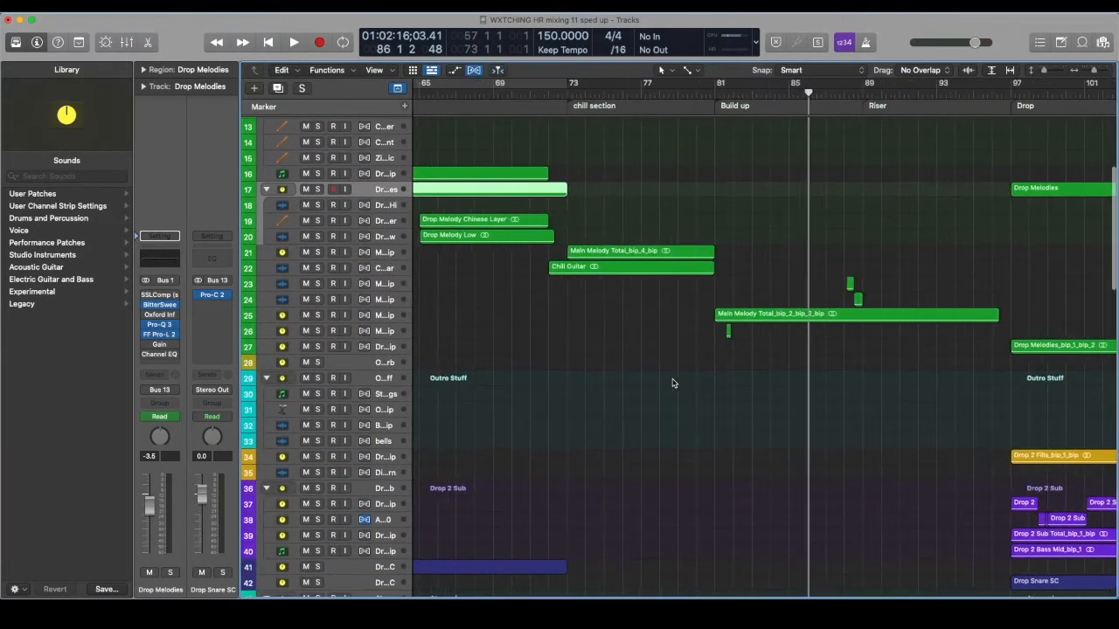
scroll(826, 359, down, 5)
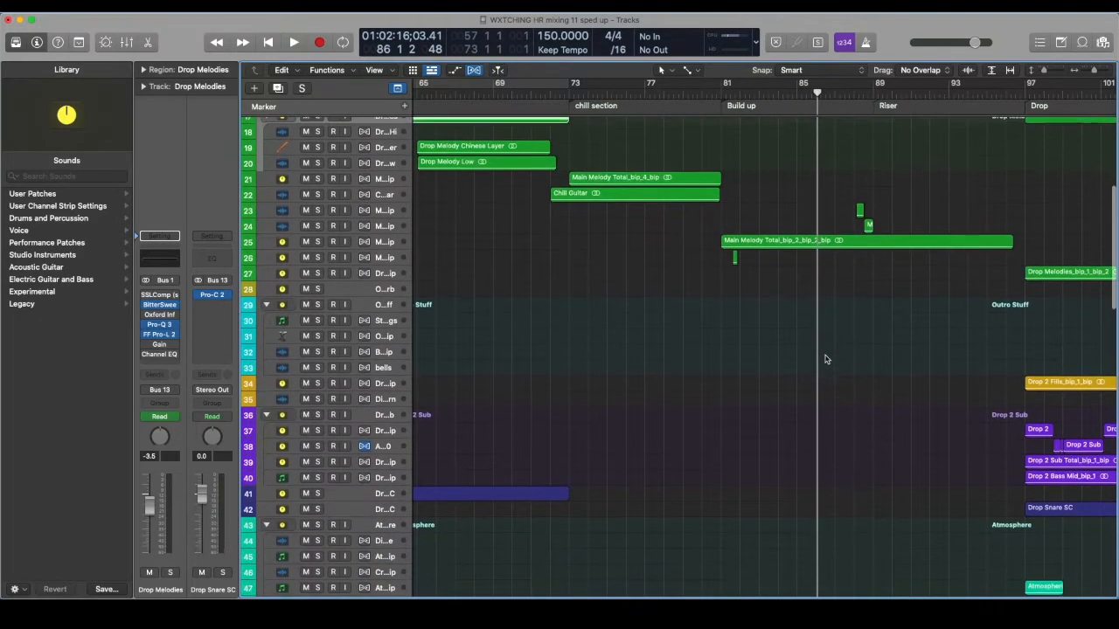
Step: Enlarge the track rows and solo the V2 Snare Total track to play it in the Build up section
scroll(826, 359, down, 20)
scroll(733, 427, right, 3)
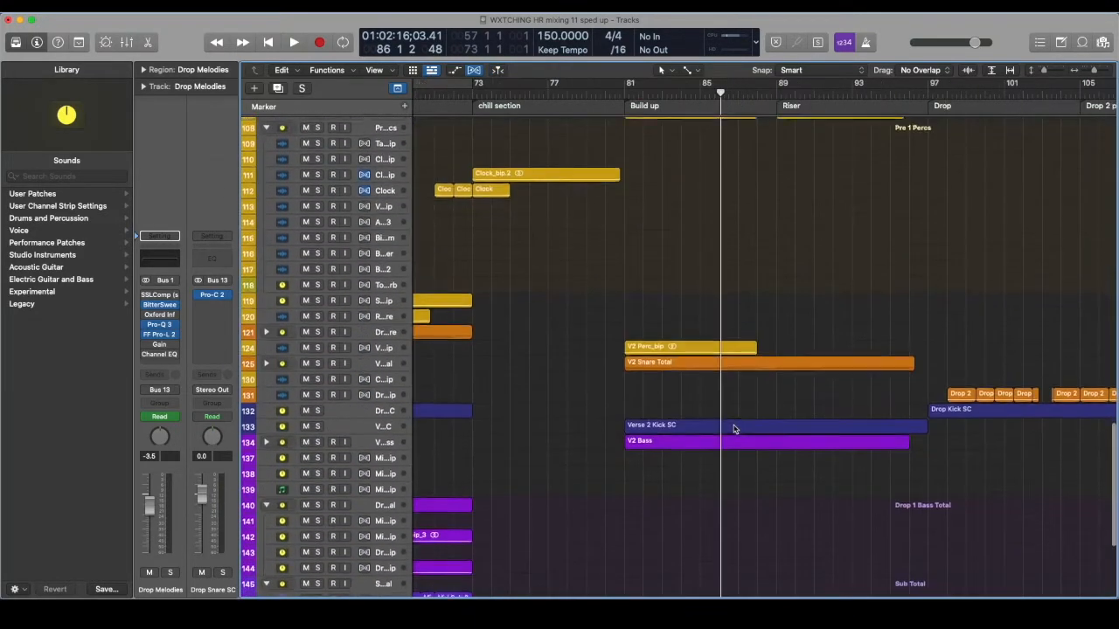
key(super+Down)
key(super+Down)
key(super+Down)
key(super+Down)
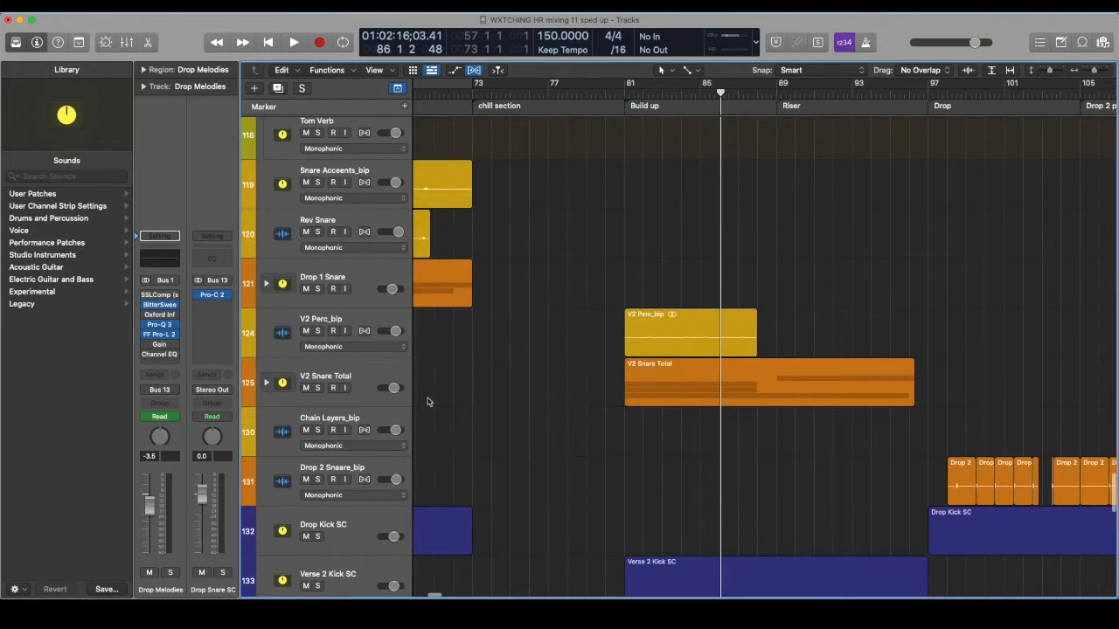
click(366, 370)
click(318, 387)
key(space)
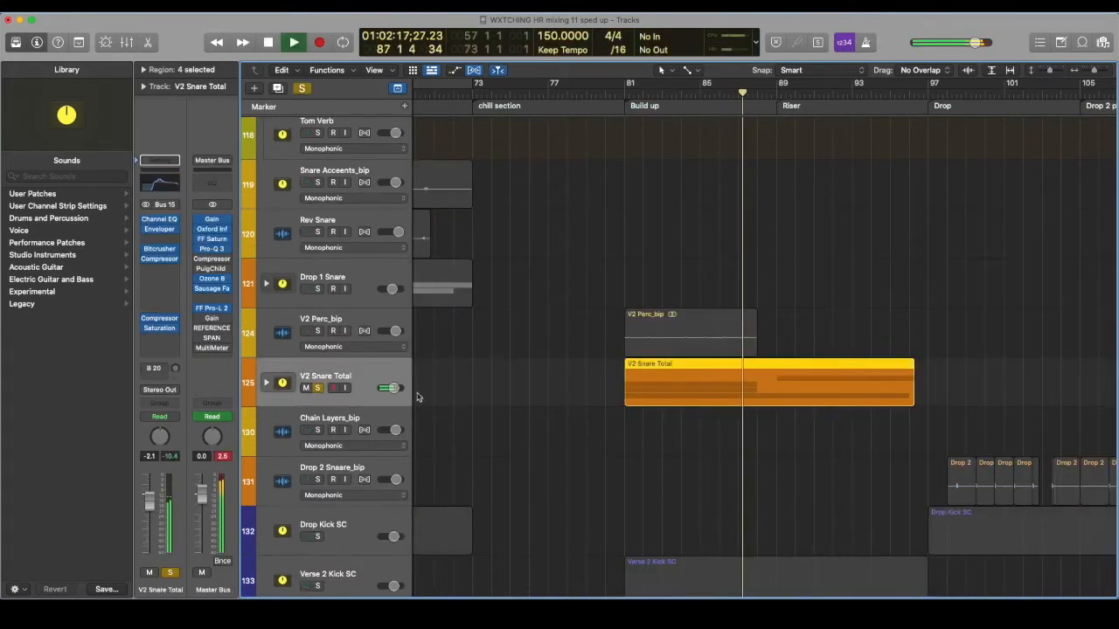
Step: Turn off solo on V2 Snare Total and play the full mix from the start of the Riser section
click(317, 387)
key(space)
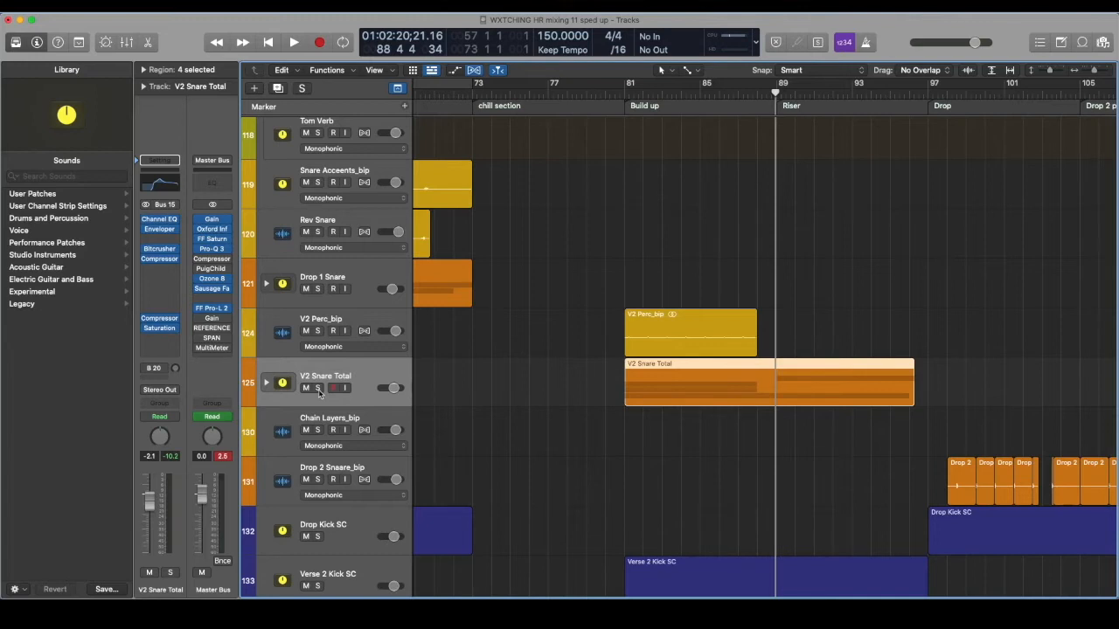
key(space)
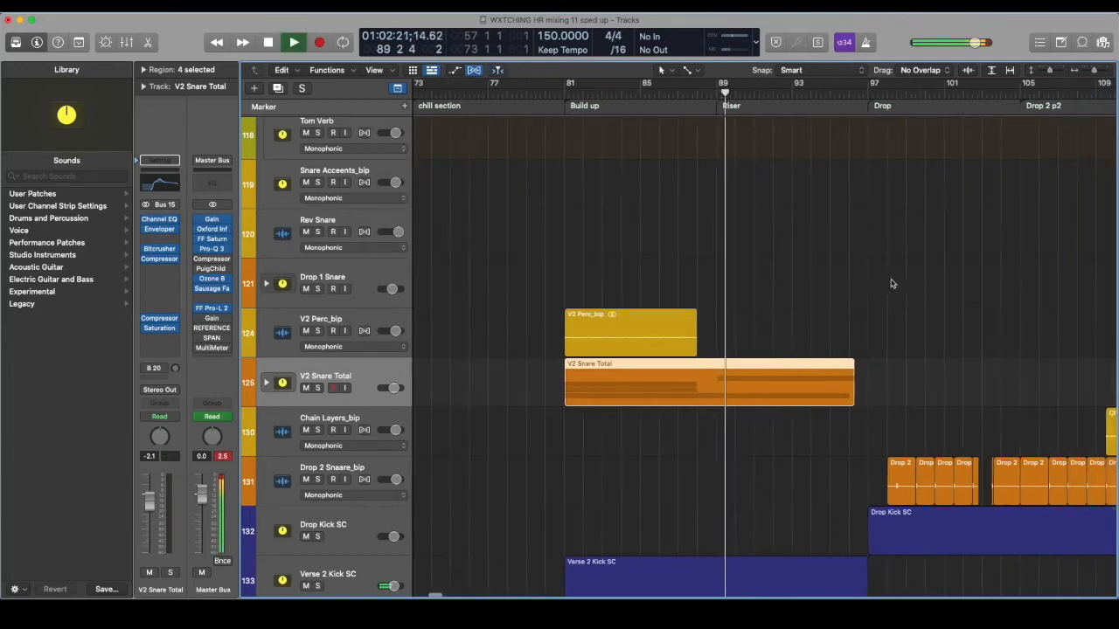
scroll(891, 283, down, 3)
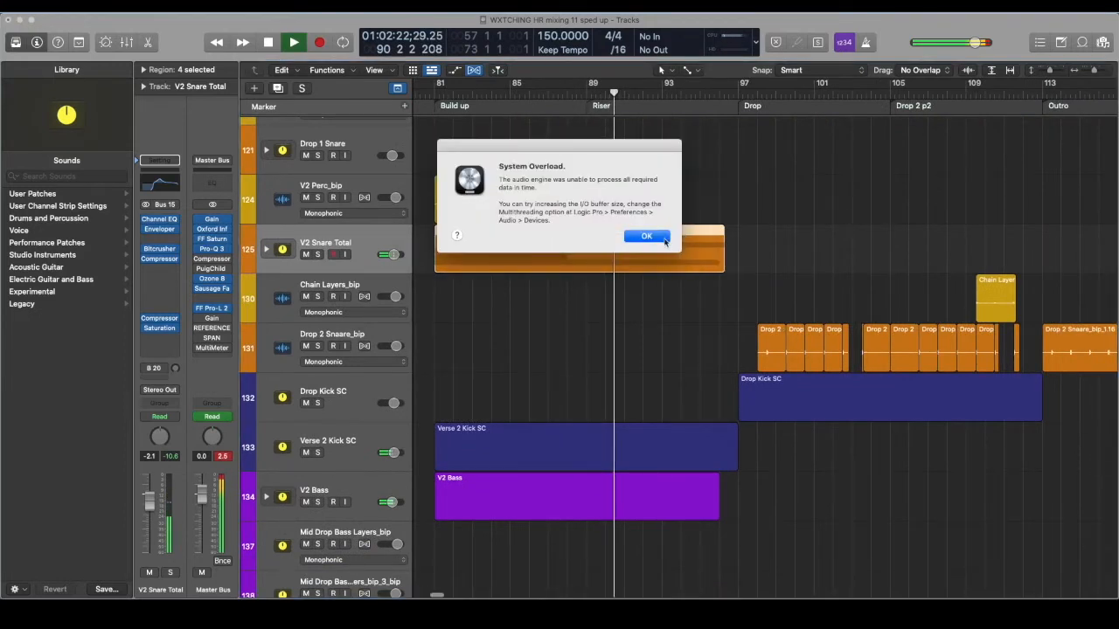
click(663, 239)
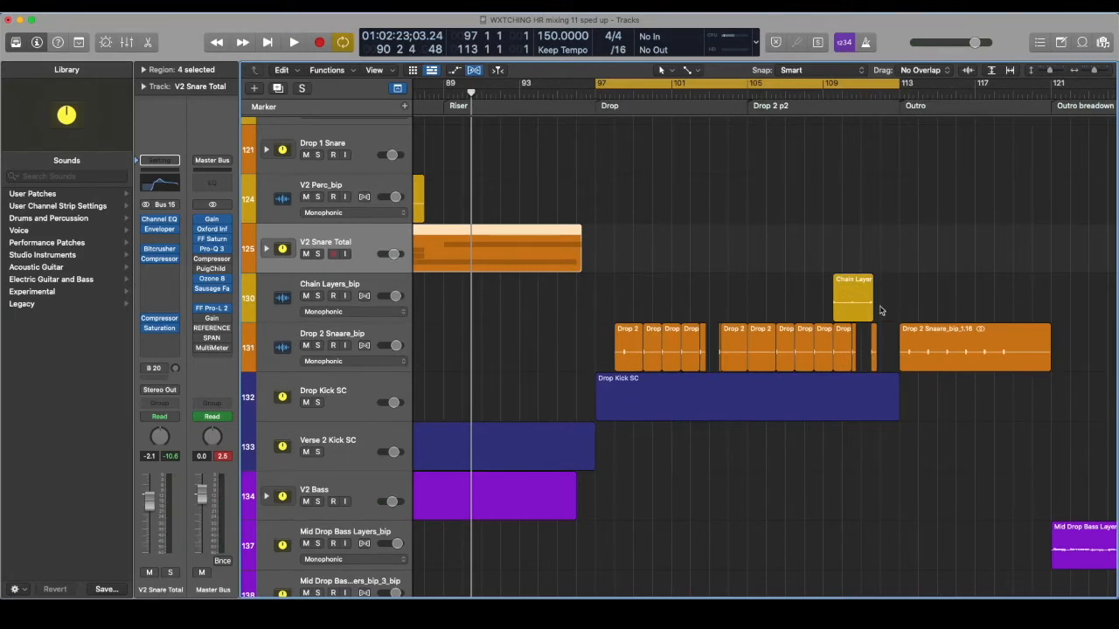
Step: Set the cycle range from bar 25 to bar 97
scroll(539, 284, down, 10)
scroll(538, 284, up, 10)
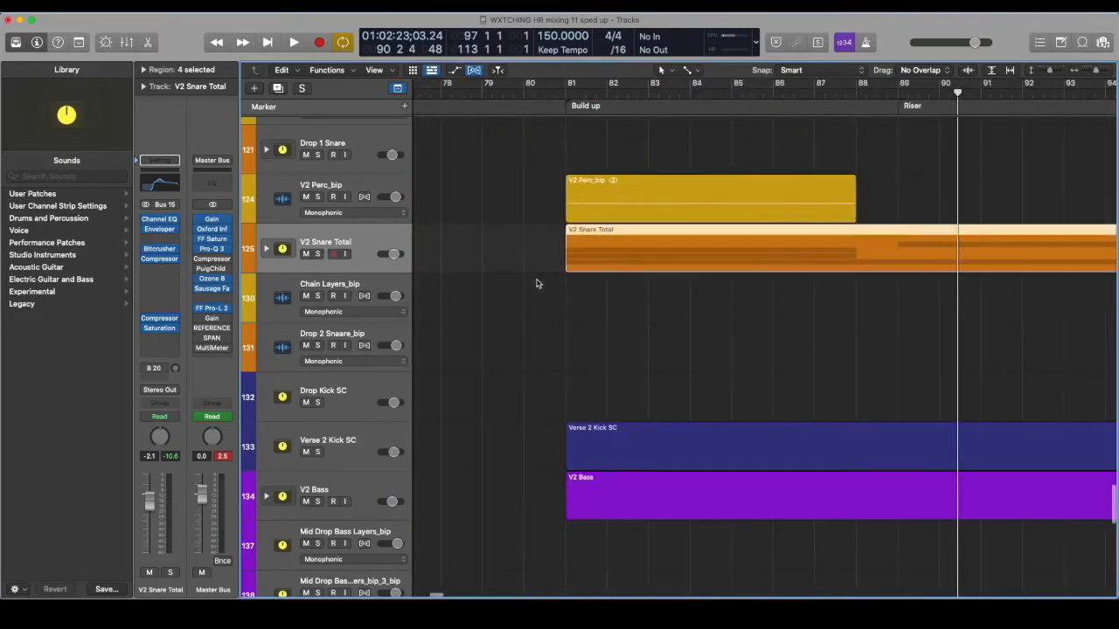
scroll(539, 284, down, 5)
scroll(539, 284, left, 5)
scroll(538, 284, down, 4)
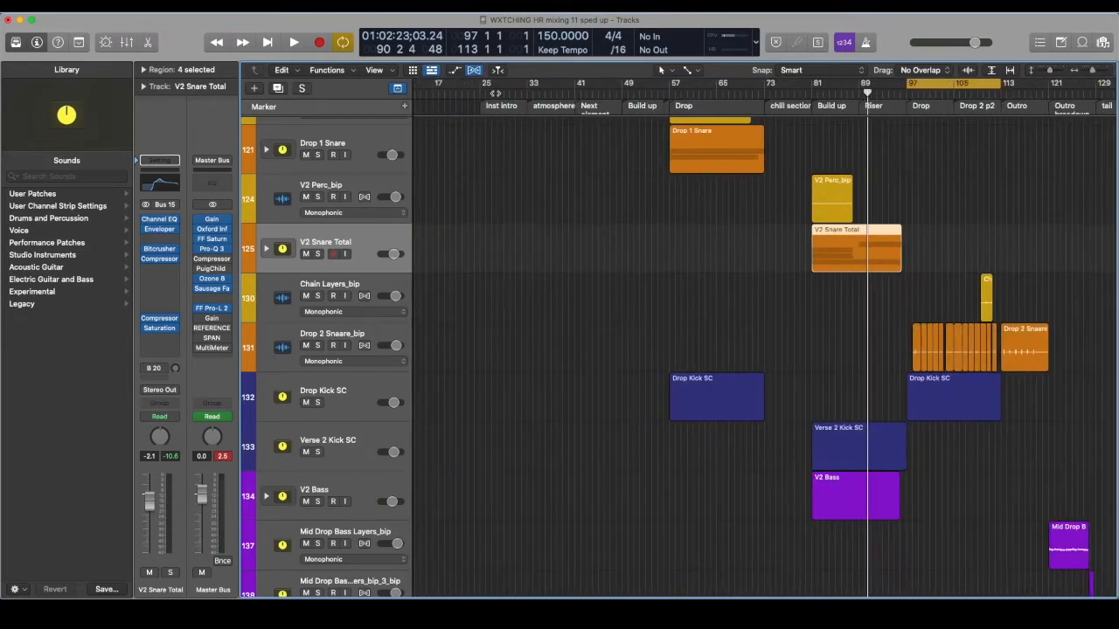
drag(479, 88, 906, 151)
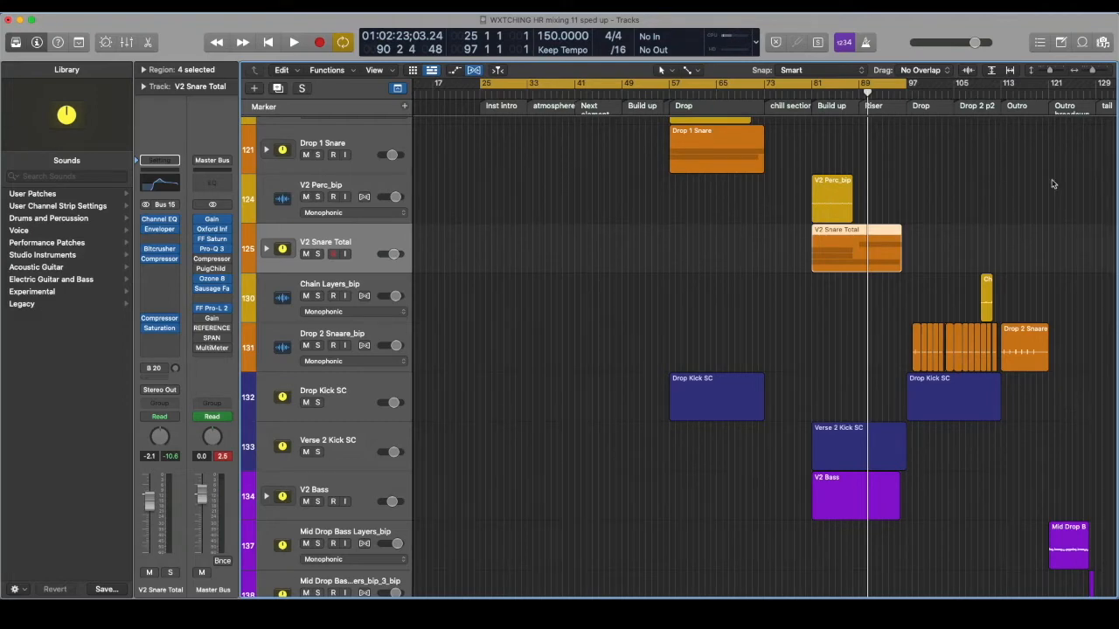
Step: Set the cycle range from bar 97 to bar 119, covering the second drop
scroll(928, 184, right, 5)
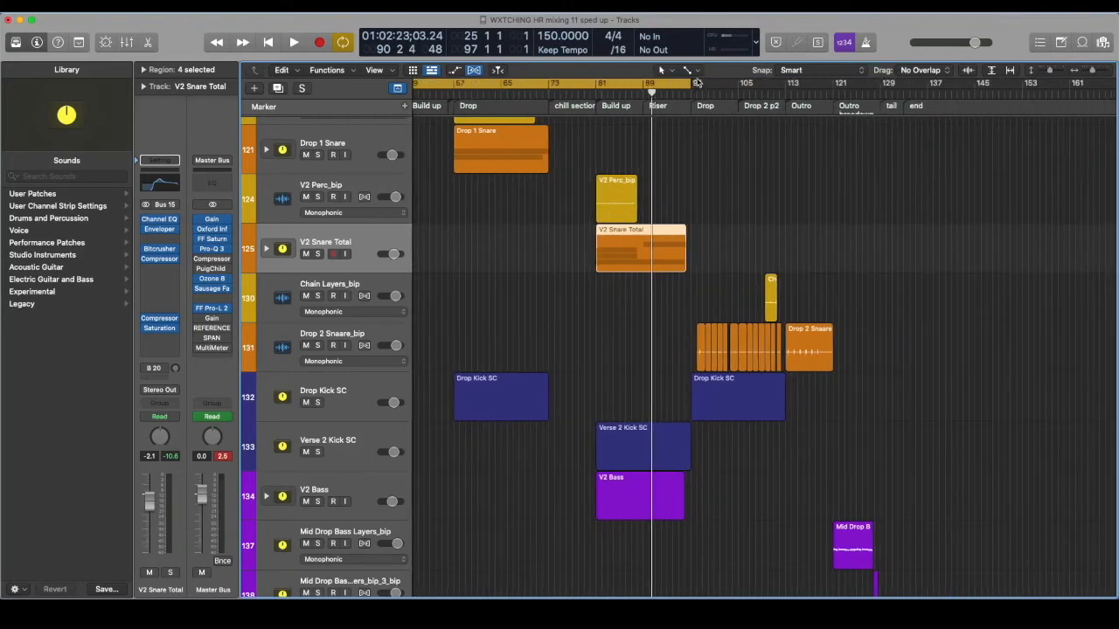
drag(692, 84, 767, 85)
click(720, 86)
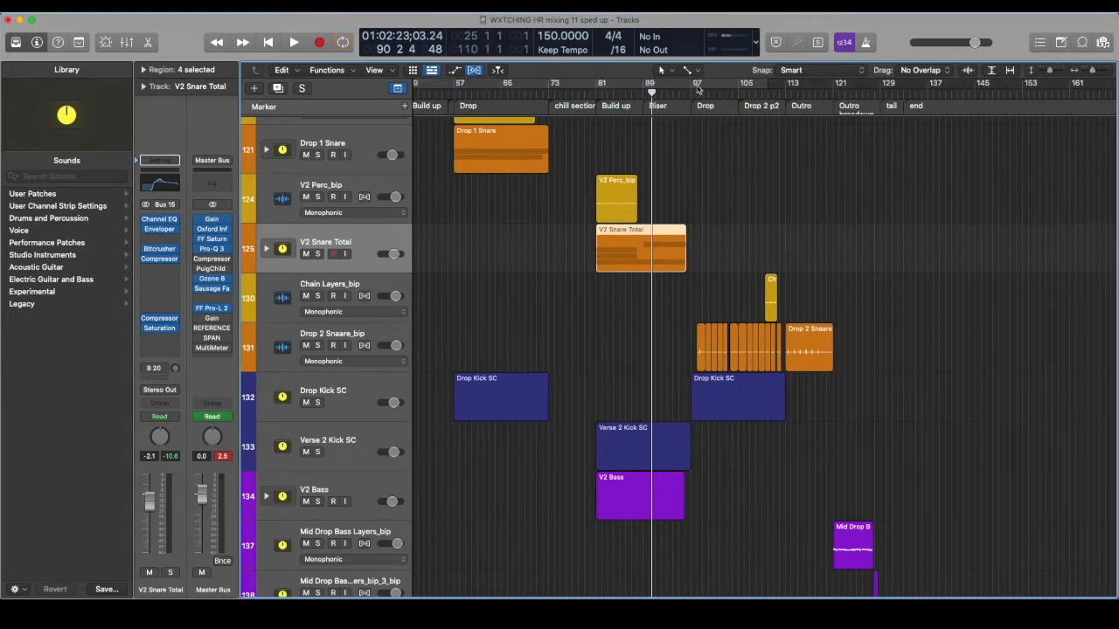
drag(694, 86, 823, 120)
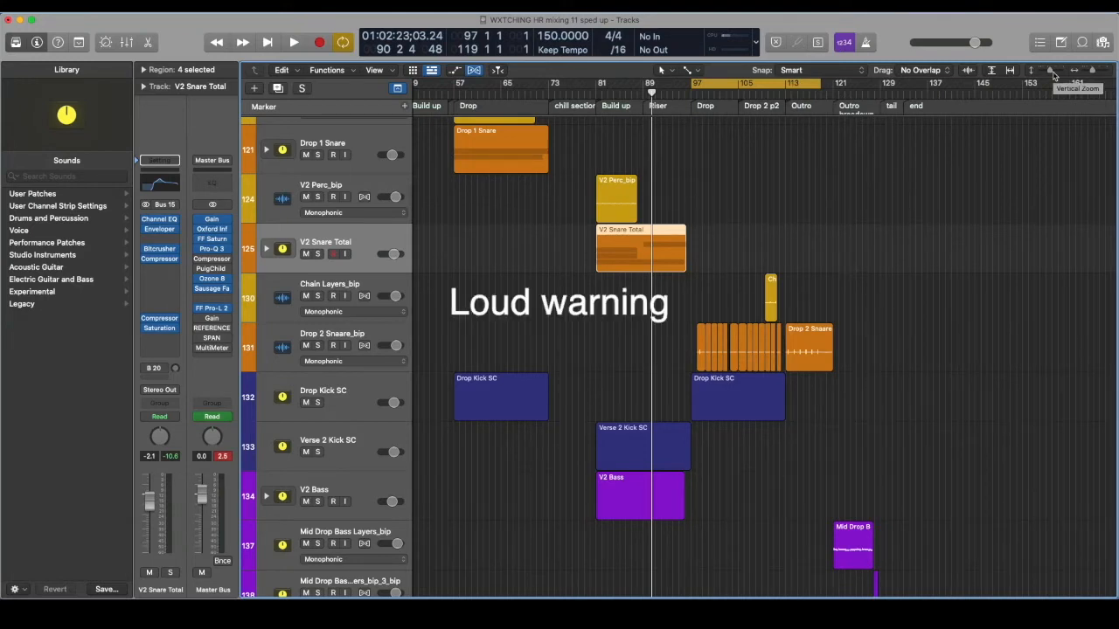
Step: Play the cycled second drop and look through its Fills, Drop 2 Sub and Atmosphere tracks
key(space)
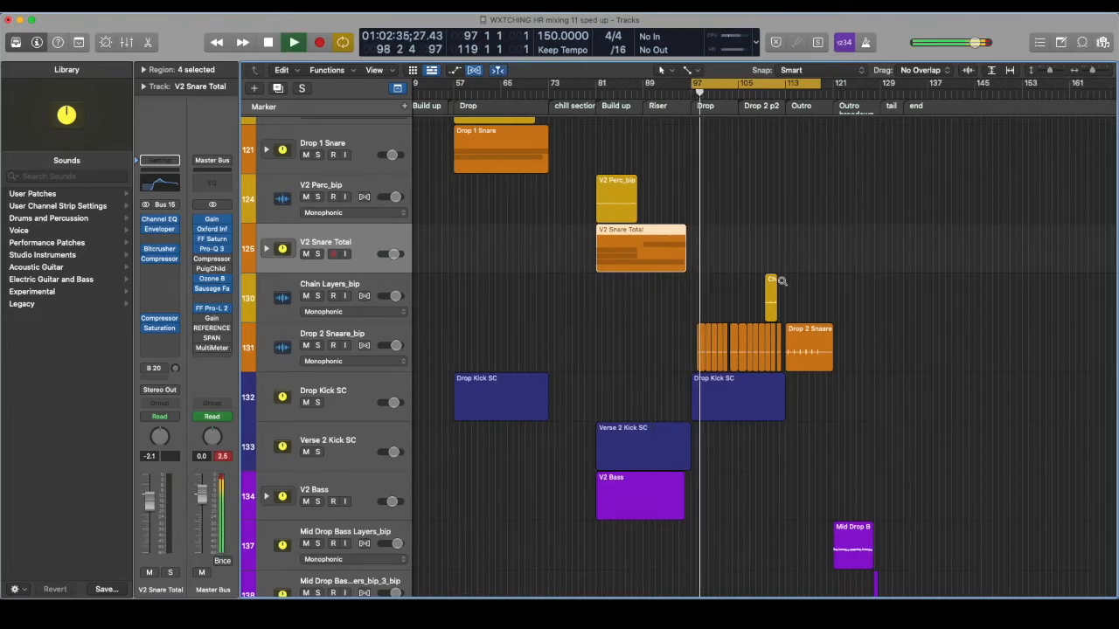
scroll(782, 283, down, 4)
scroll(783, 282, up, 20)
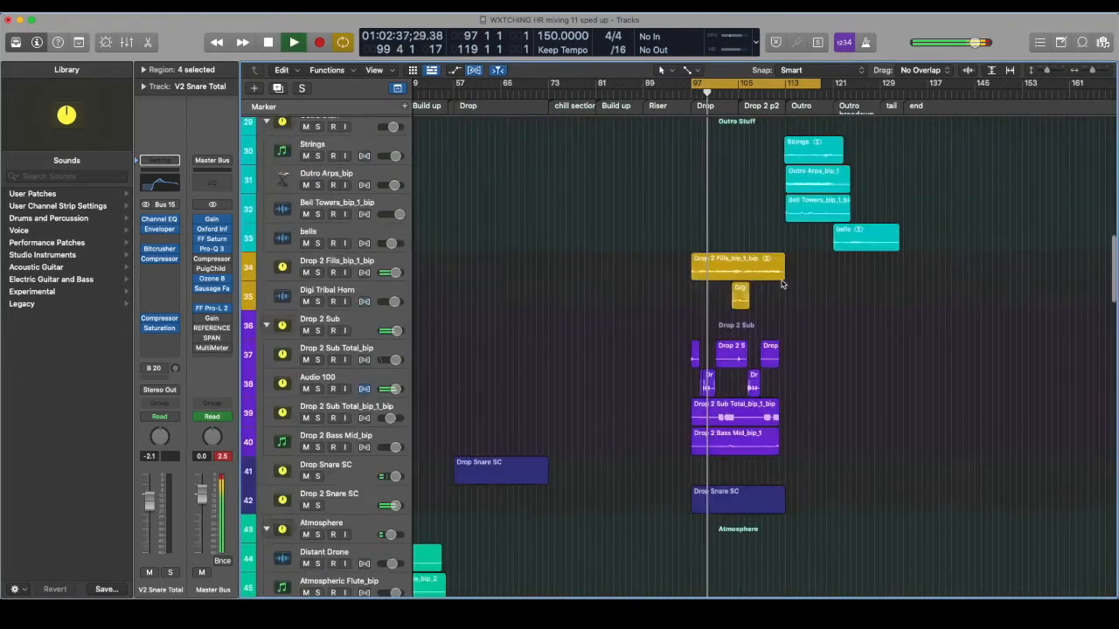
scroll(783, 282, down, 15)
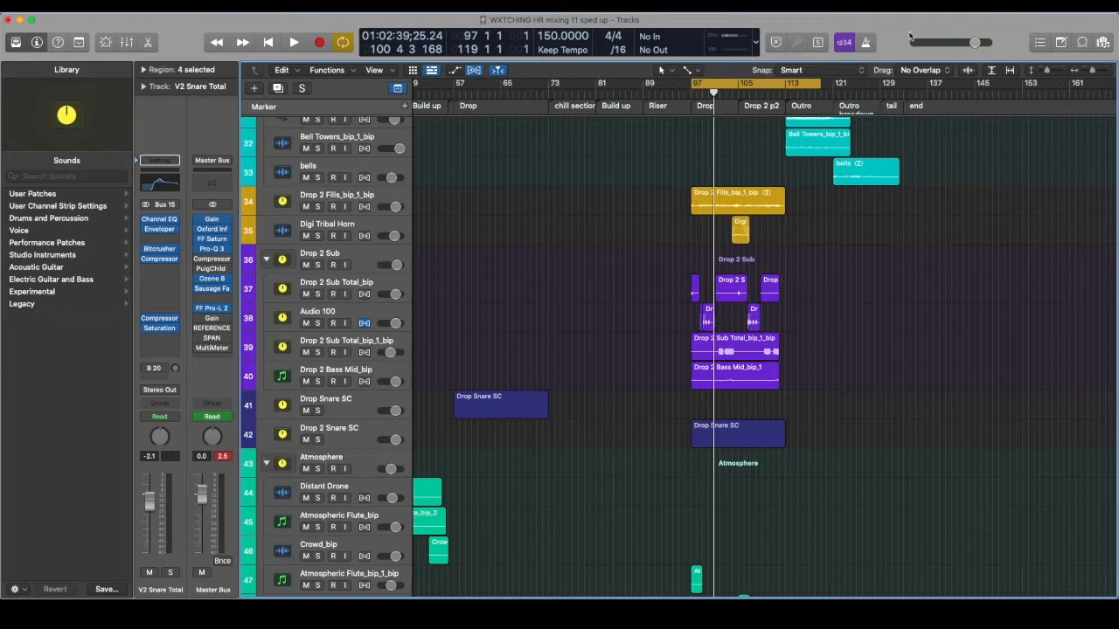
Step: Preview the selected Cymatics Trap City Drop loop in the file browser and stop the preview
drag(913, 37, 896, 37)
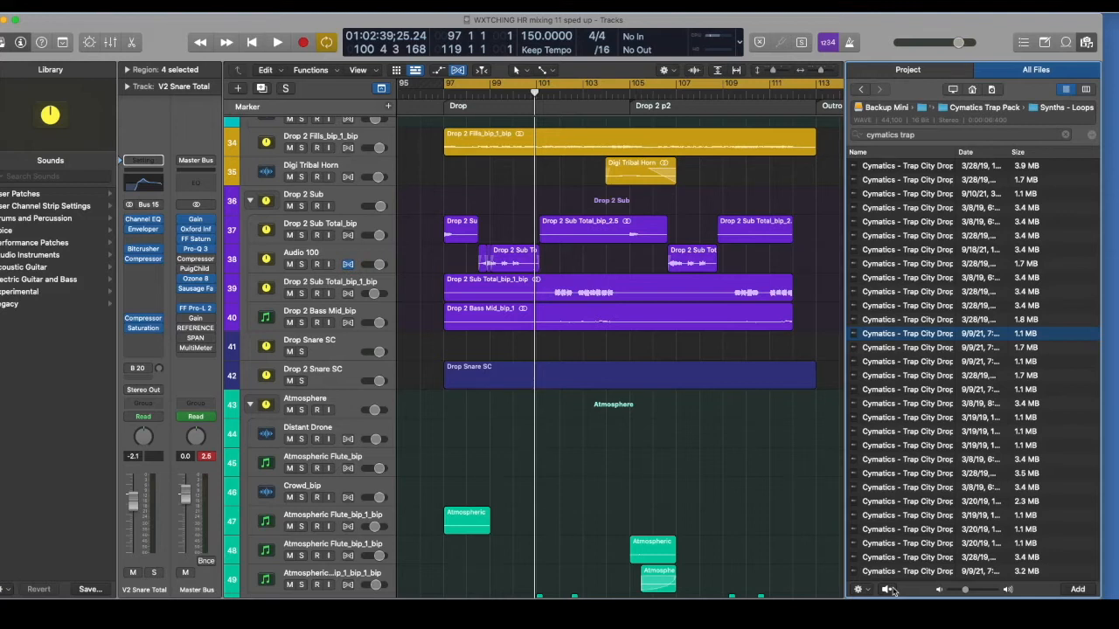
click(888, 590)
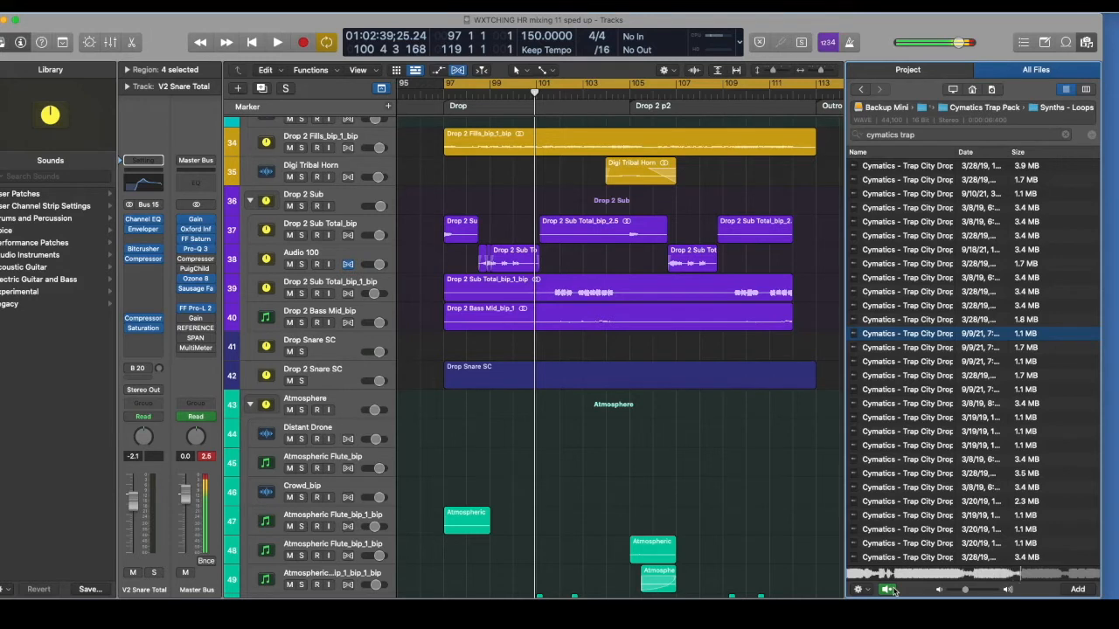
click(889, 590)
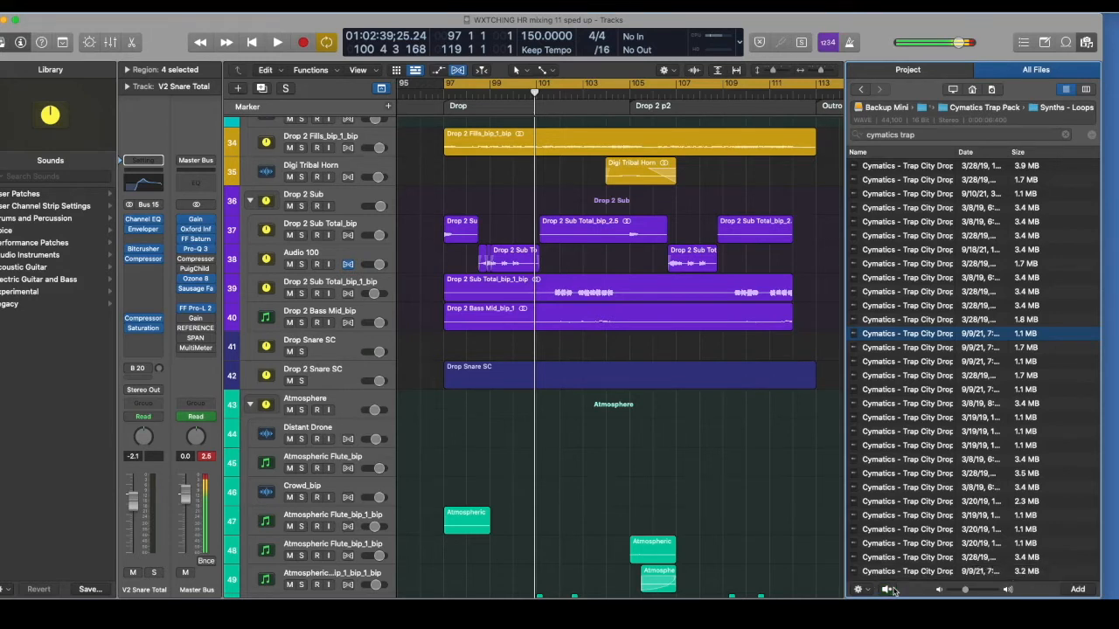
Step: Play the full mix of the second drop from bar 97 to about bar 100 and stop
key(space)
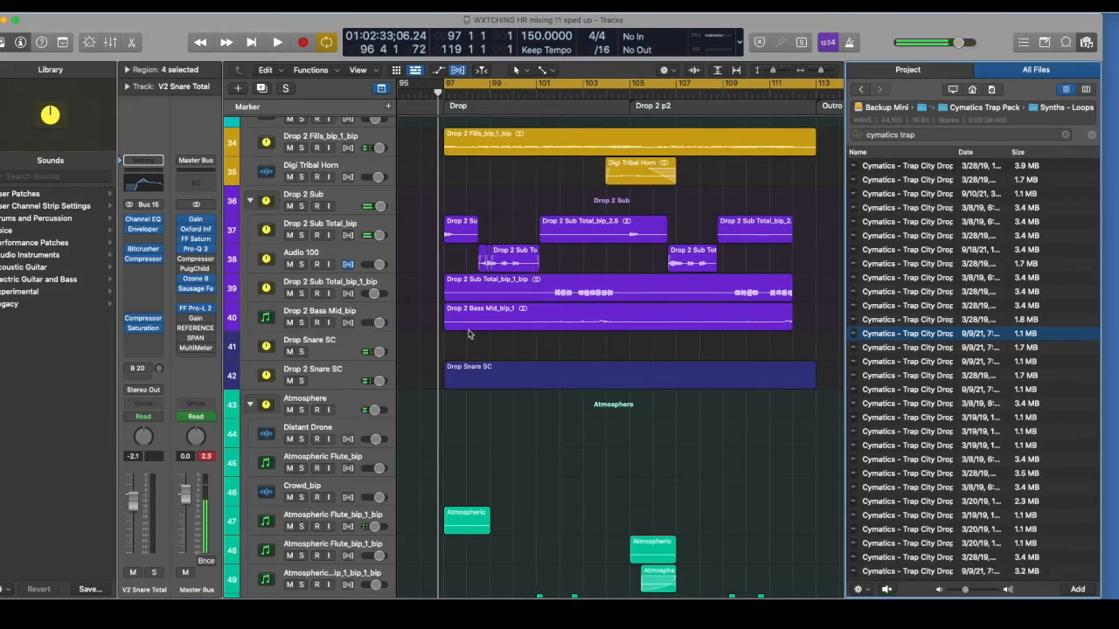
click(485, 340)
key(space)
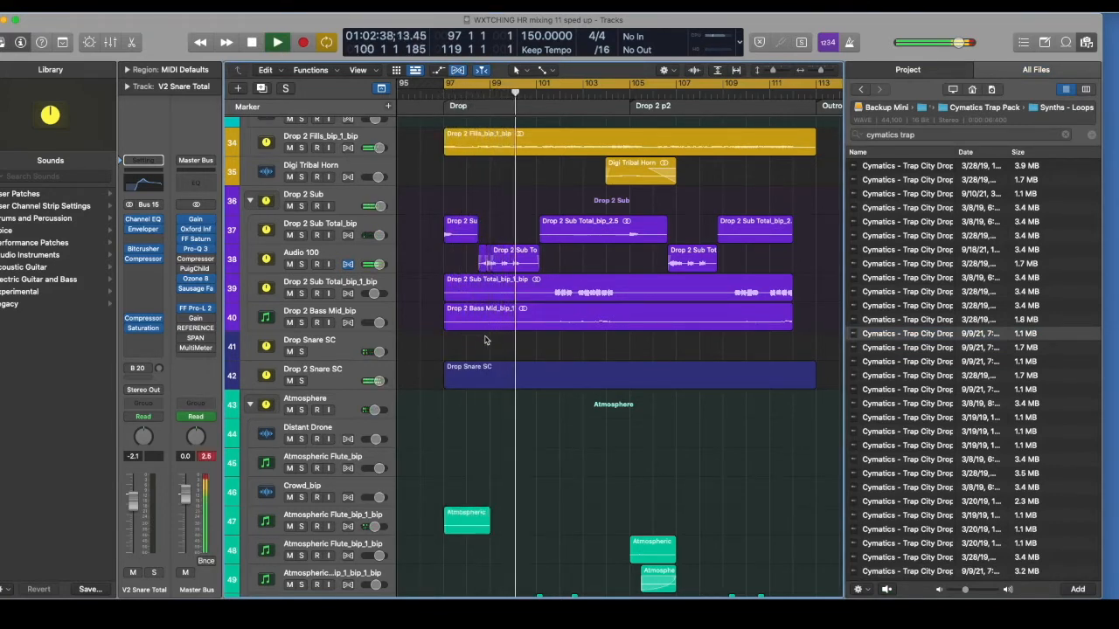
key(space)
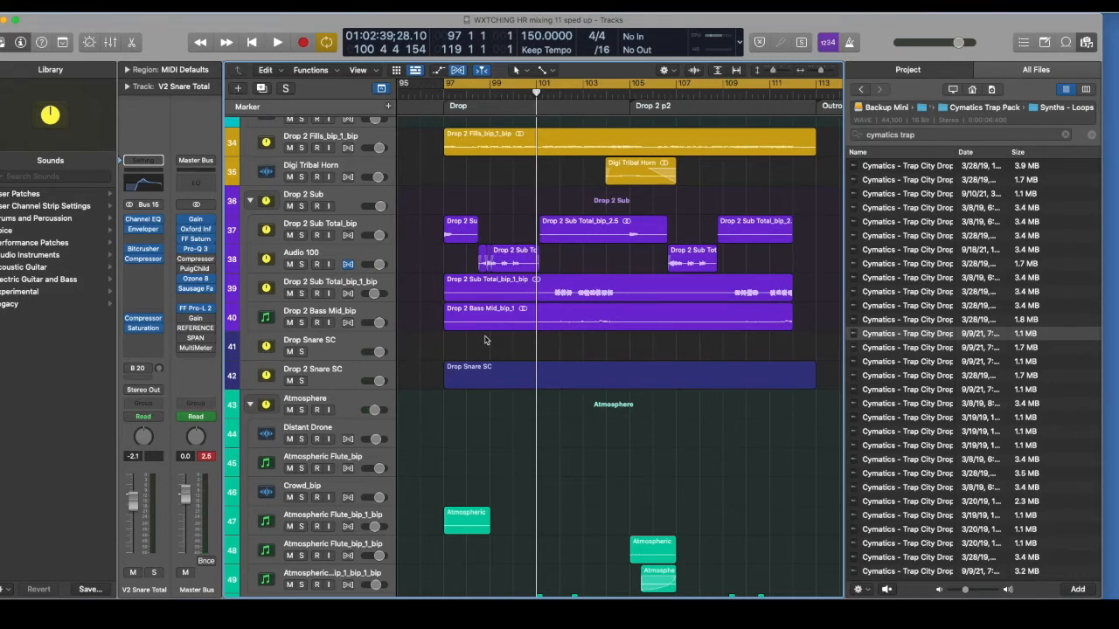
Step: Select the Drop 2 Sub stack and its Drop 2 Sub Total_bip and Audio 100 tracks in turn
click(365, 196)
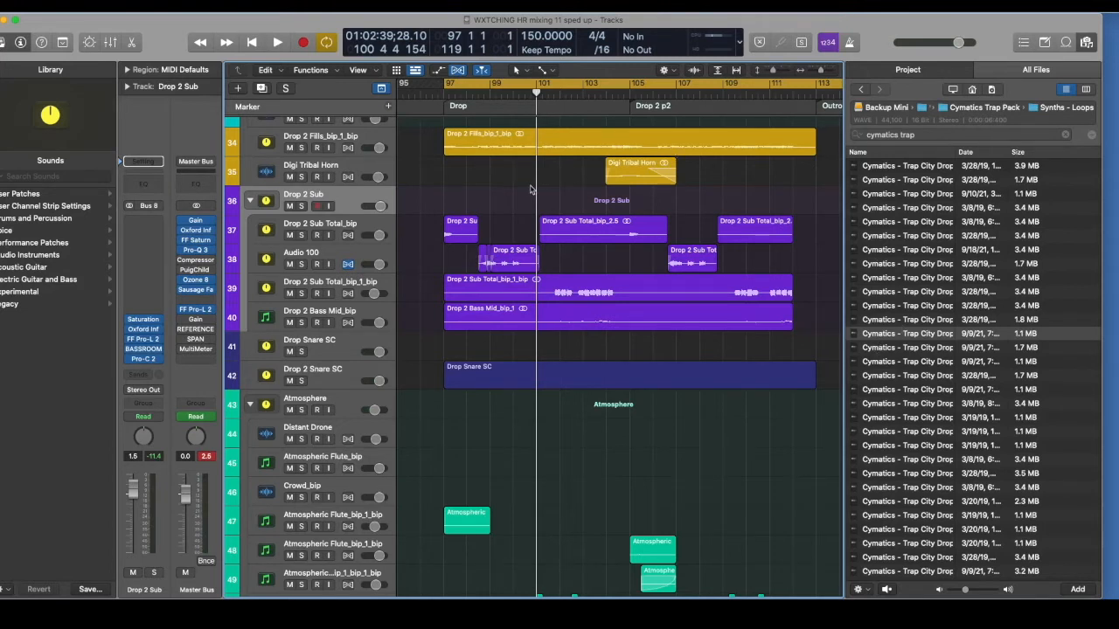
click(347, 234)
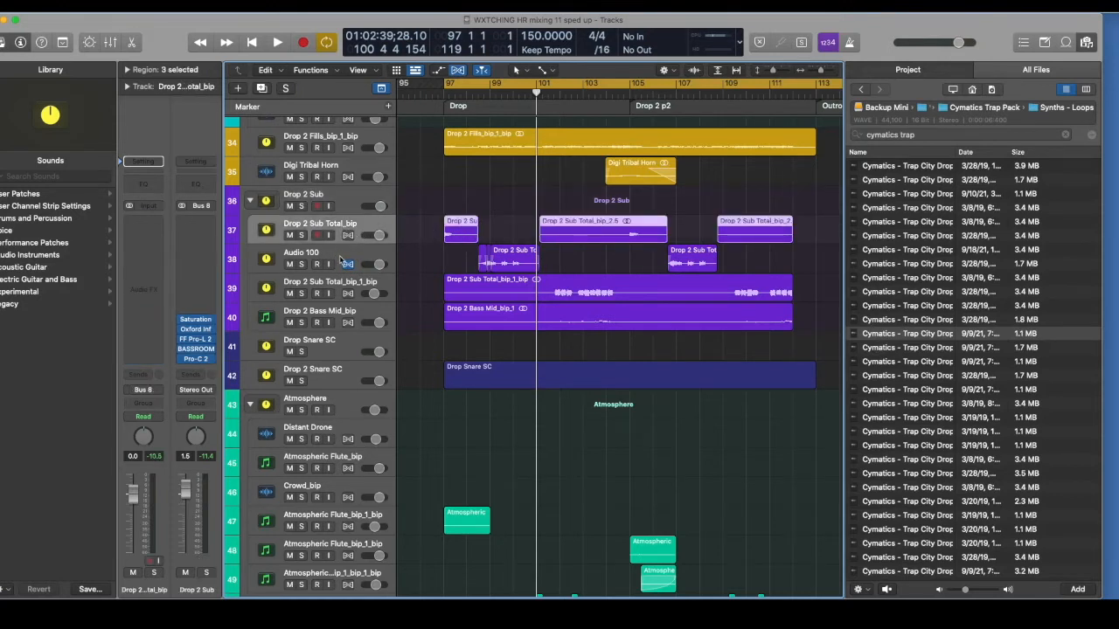
click(340, 259)
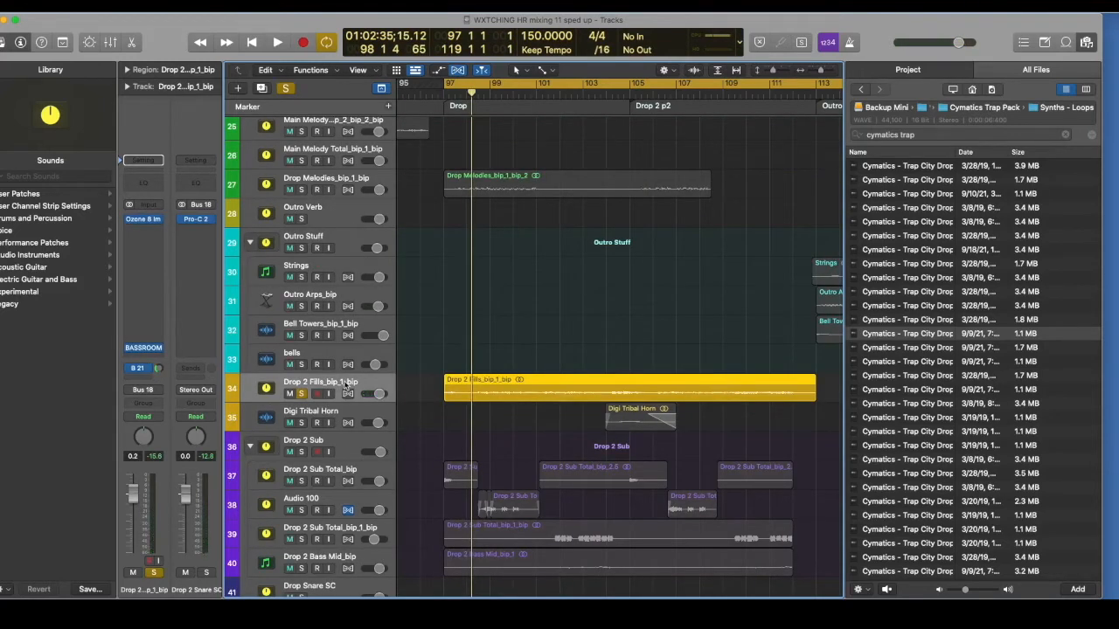
Step: Play the soloed Drop 2 Fills_bip_1_bip track from bar 97, enlarging the track rows to examine its waveform
key(space)
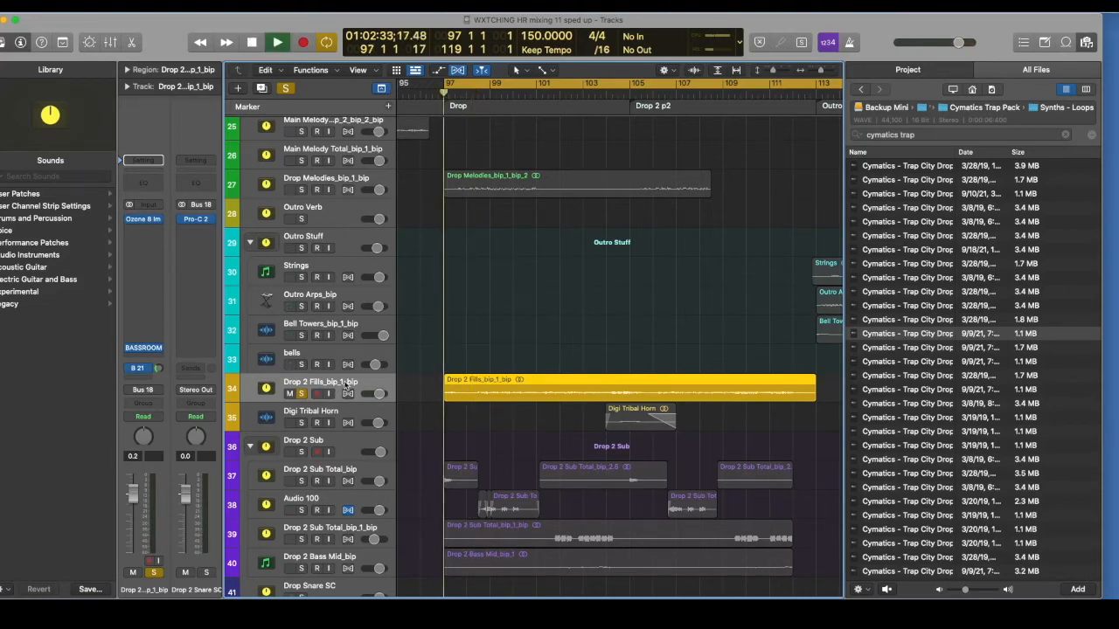
key(super+Down)
key(super+Down)
key(super+Down)
key(super+Down)
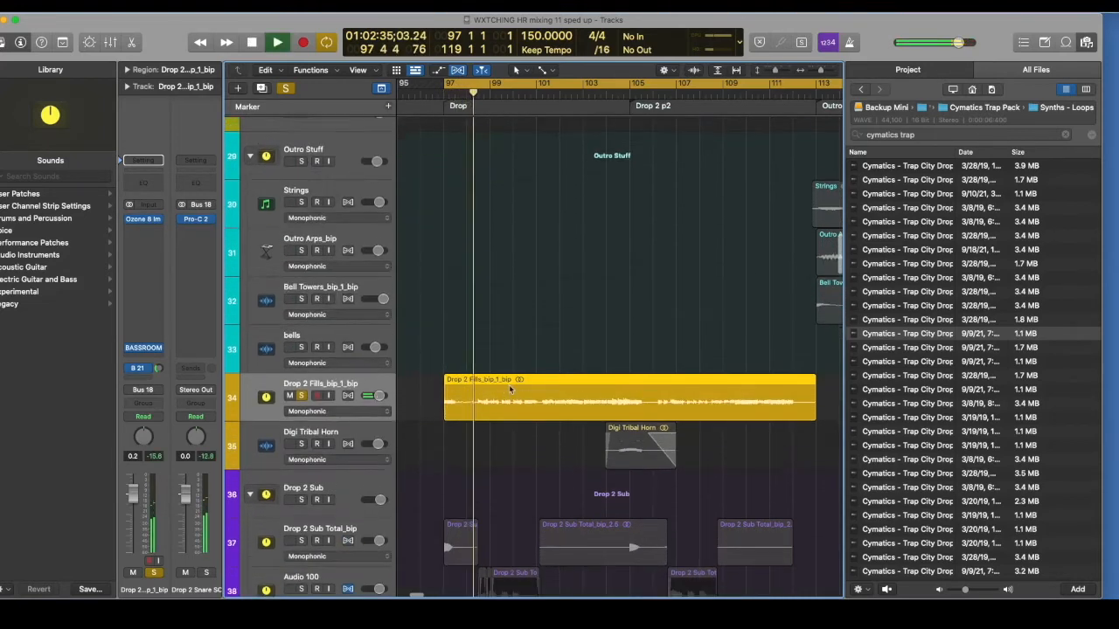
key(super+Down)
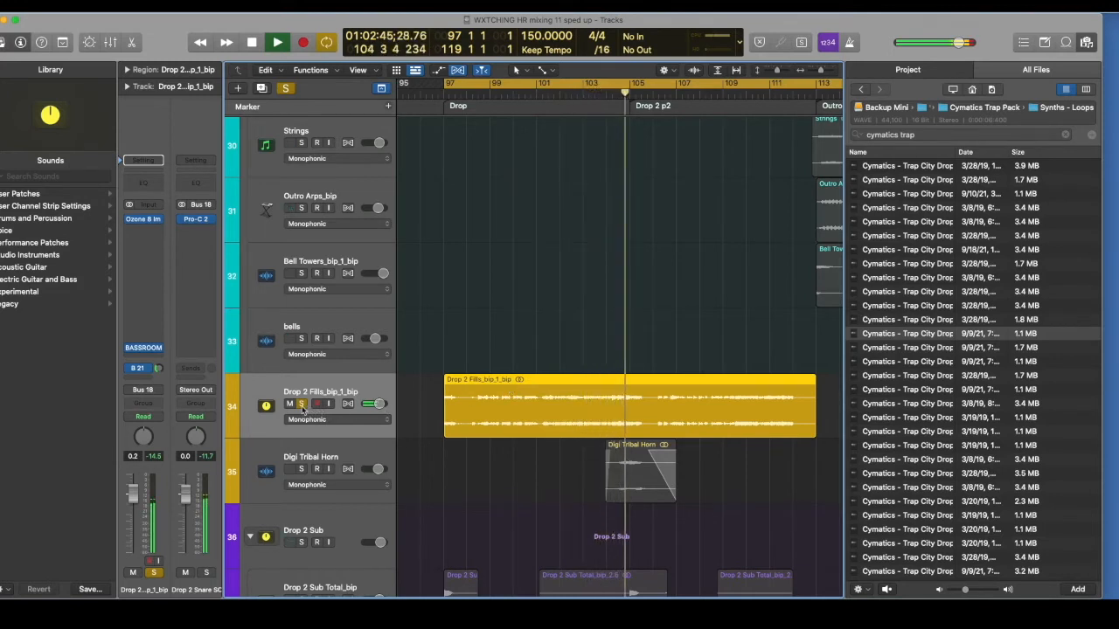
key(space)
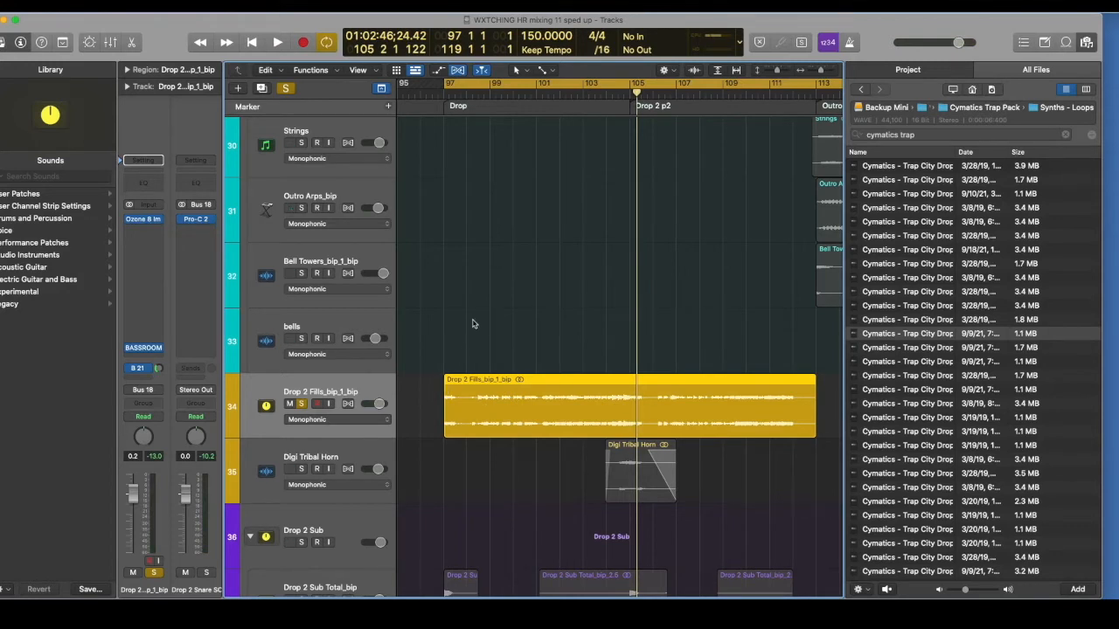
Step: Select the Drop 2 Fills_bip_1_bip region and replay the soloed track from bar 97 to about bar 101
click(431, 396)
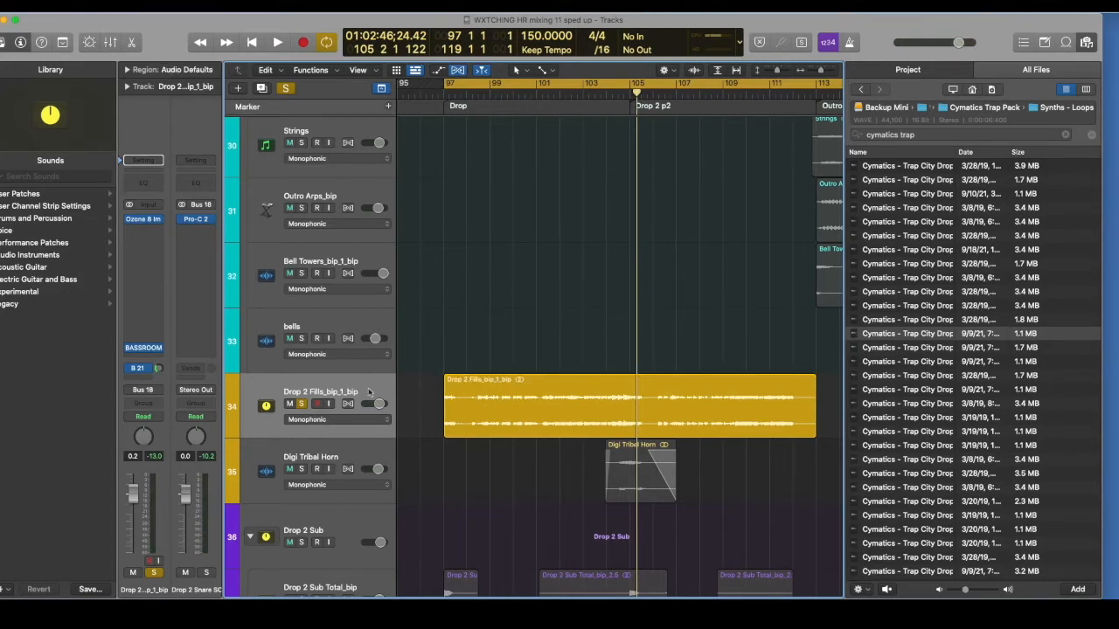
click(463, 397)
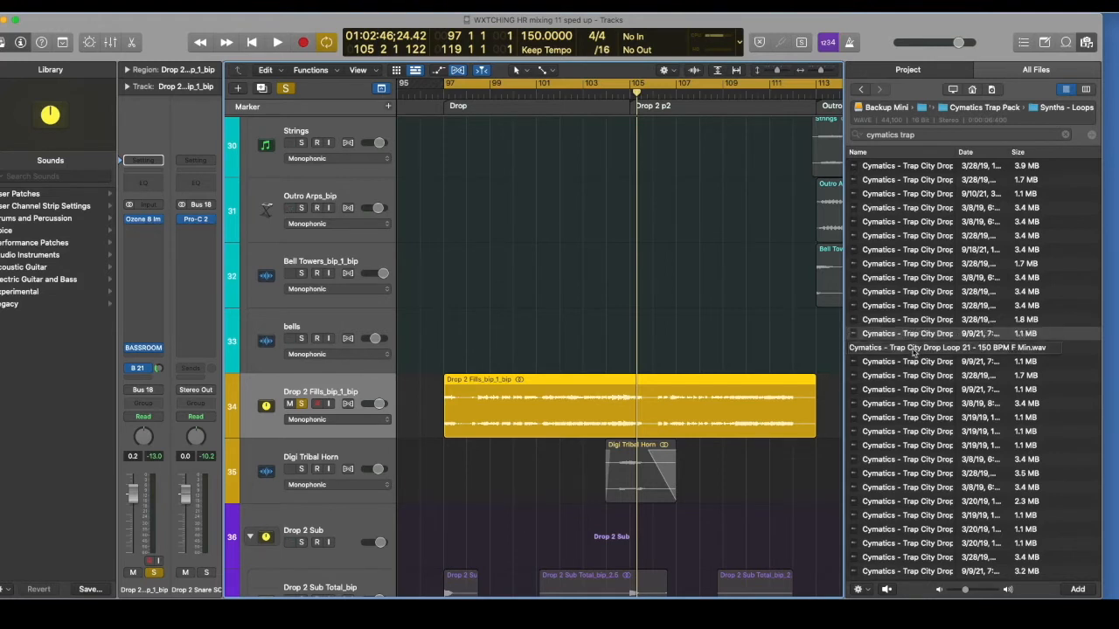
click(590, 373)
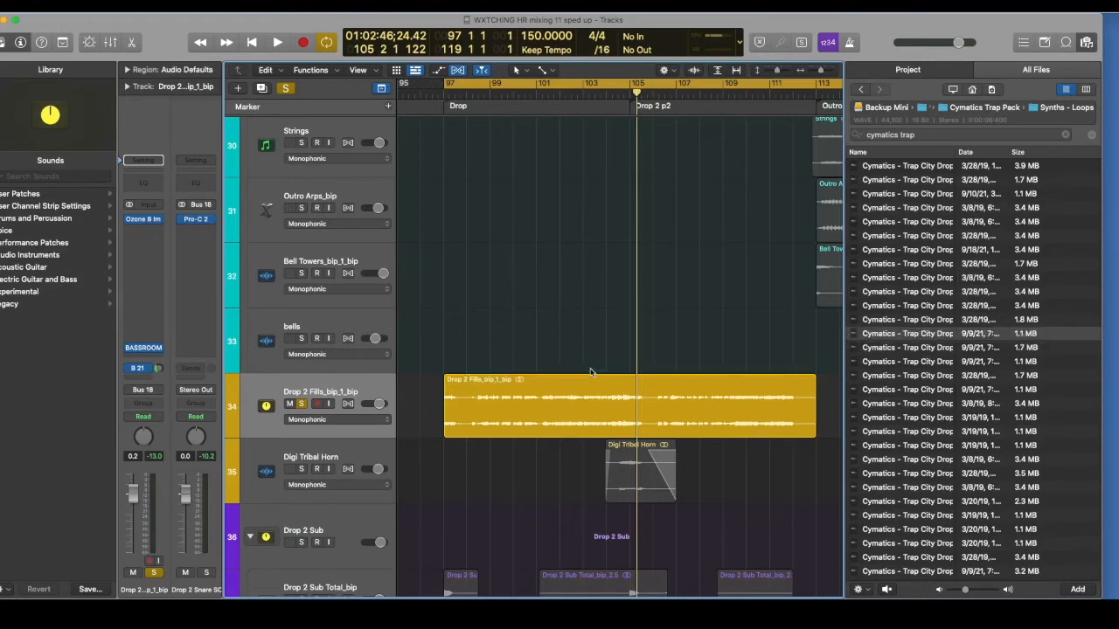
key(space)
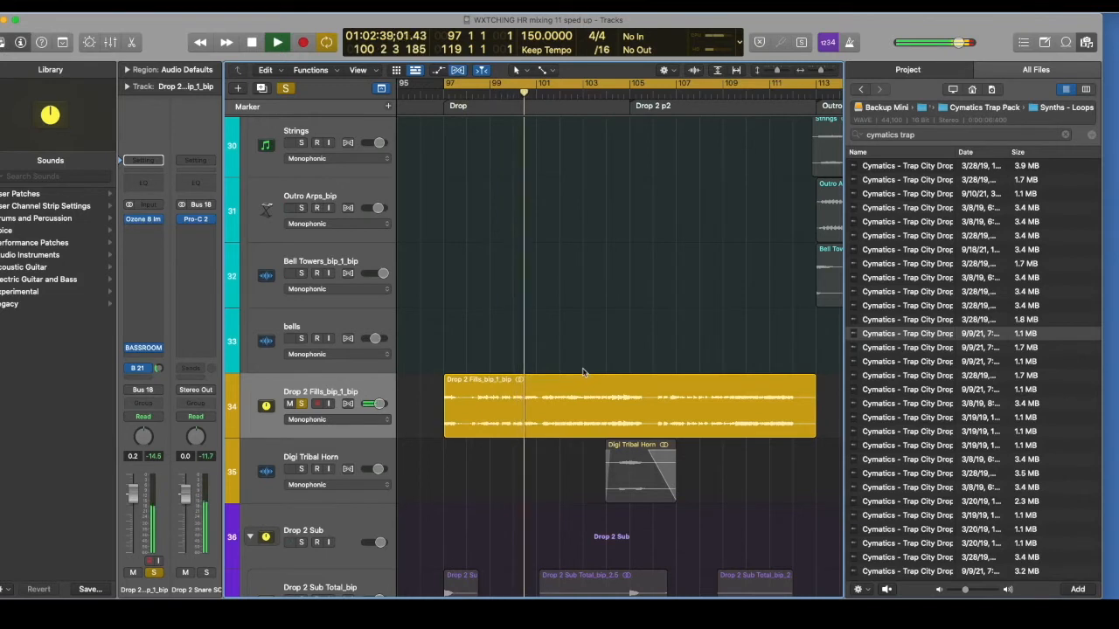
key(space)
Step: Preview Cymatics - Trap City Drop Loop 21 - 150 BPM F Min.wav in the file browser
scroll(584, 373, down, 2)
scroll(584, 373, left, 1)
click(920, 333)
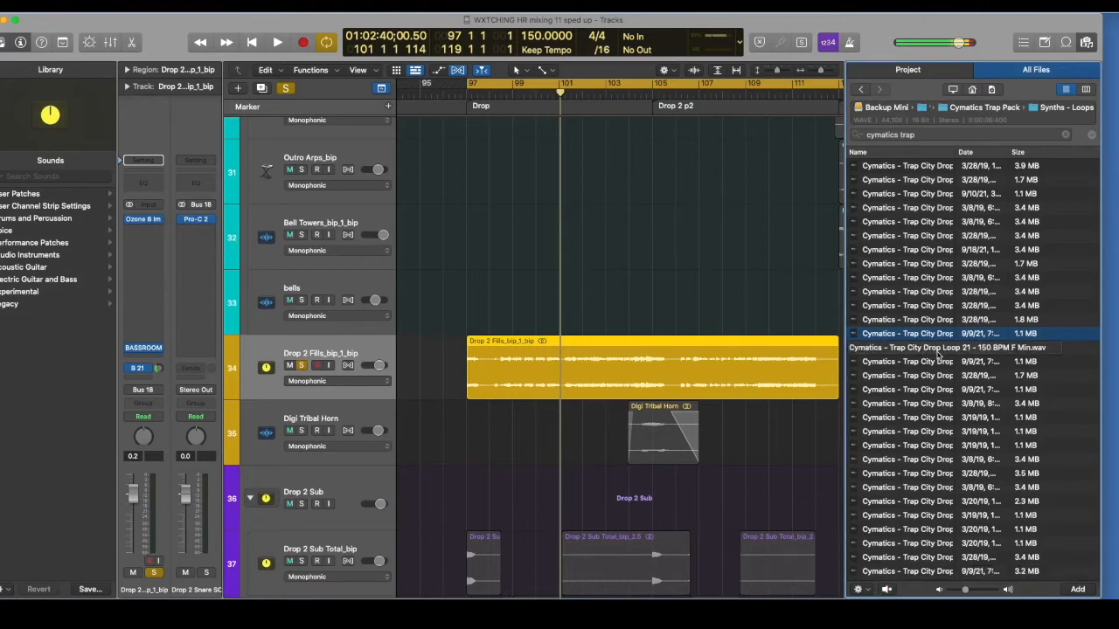
click(938, 348)
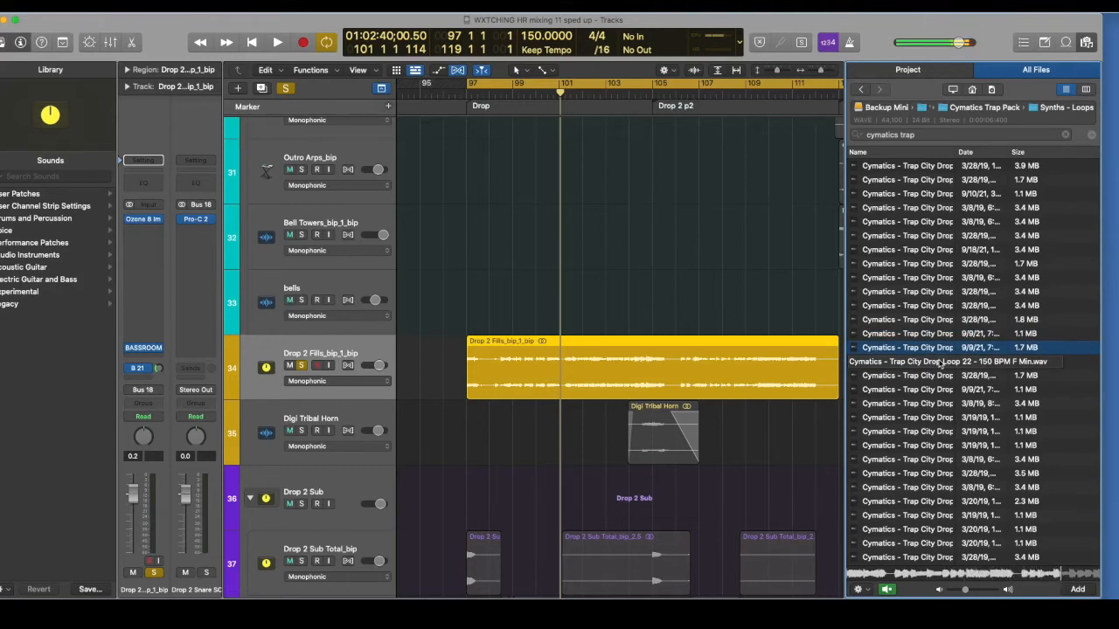
Step: Preview Cymatics - Trap City Drop Loop 22 - 150 BPM F Min.wav in the file browser, and stop the preview
click(941, 361)
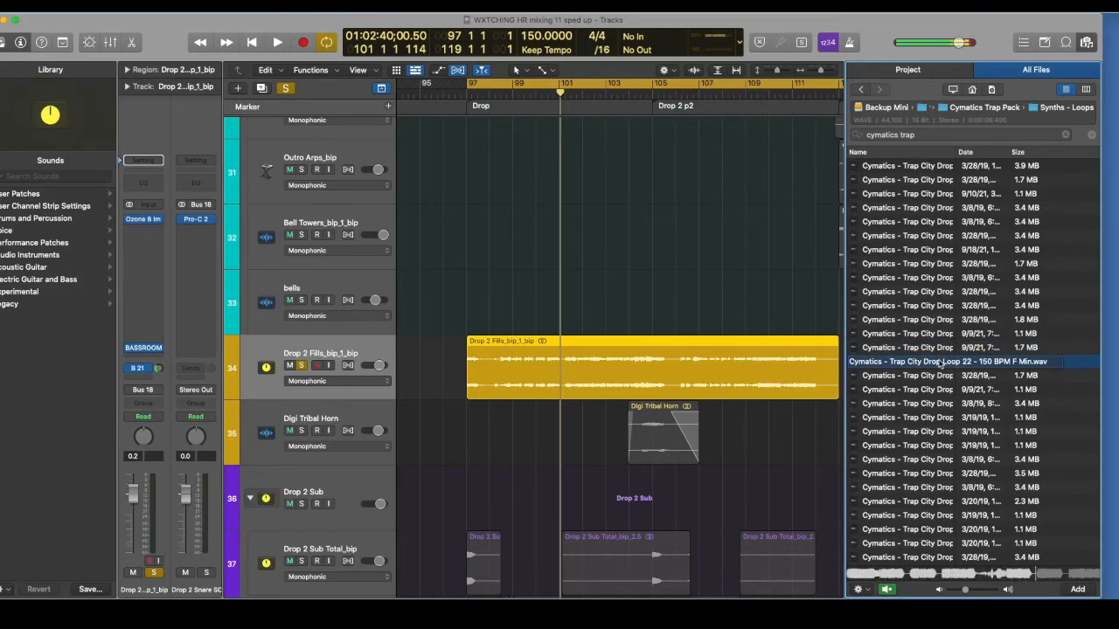
click(883, 589)
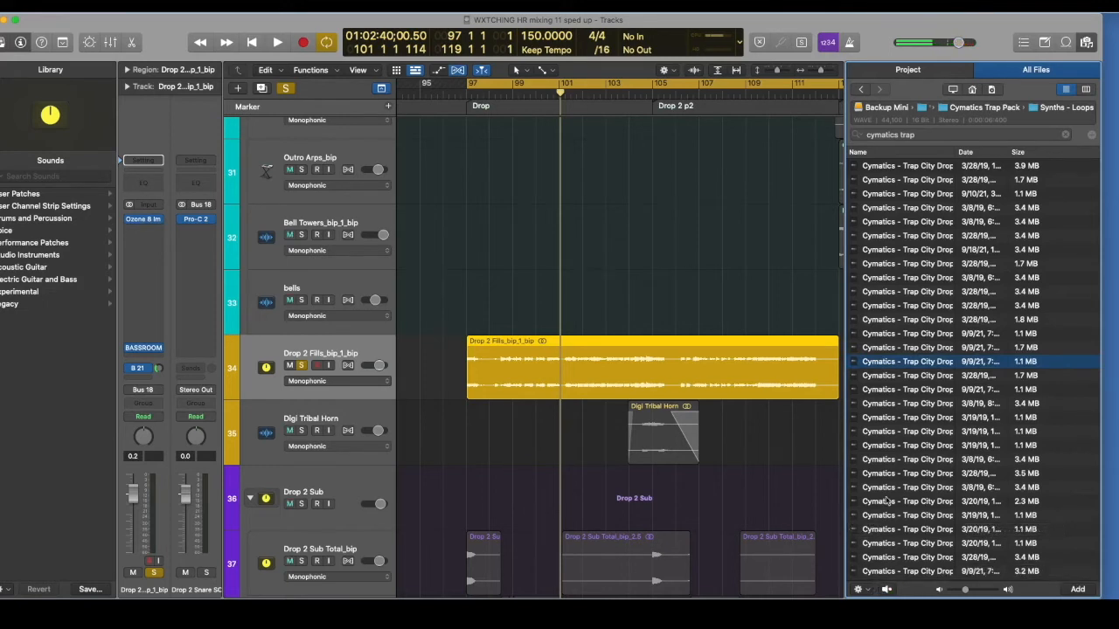
click(543, 326)
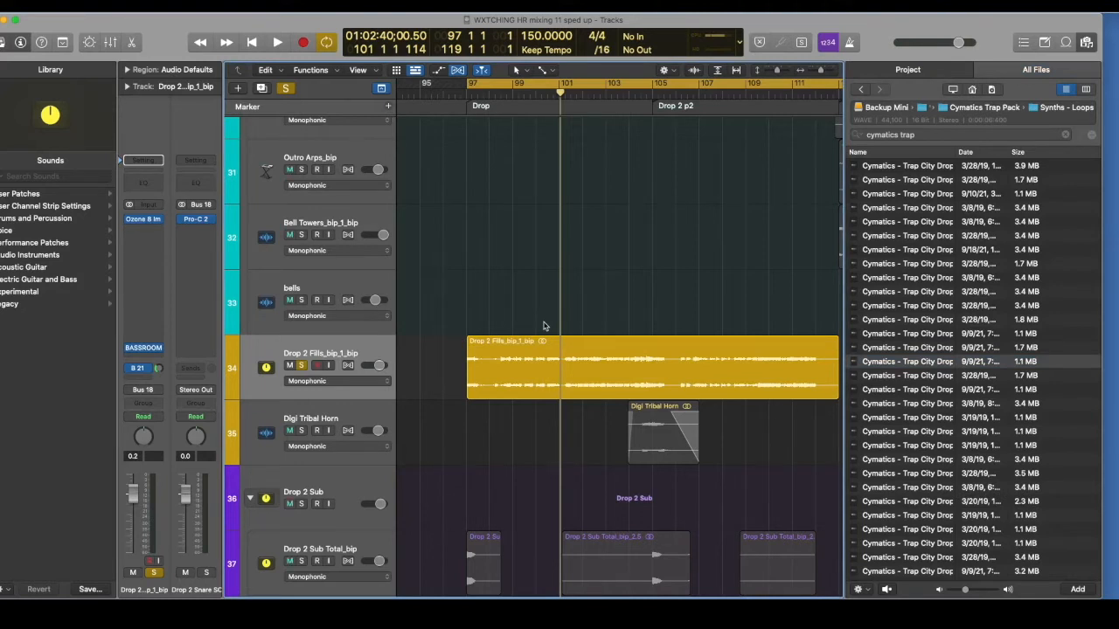
Step: Solo only the Drop Melodies_bip_1_bip track and play it from bar 97 to about bar 101
scroll(525, 283, up, 3)
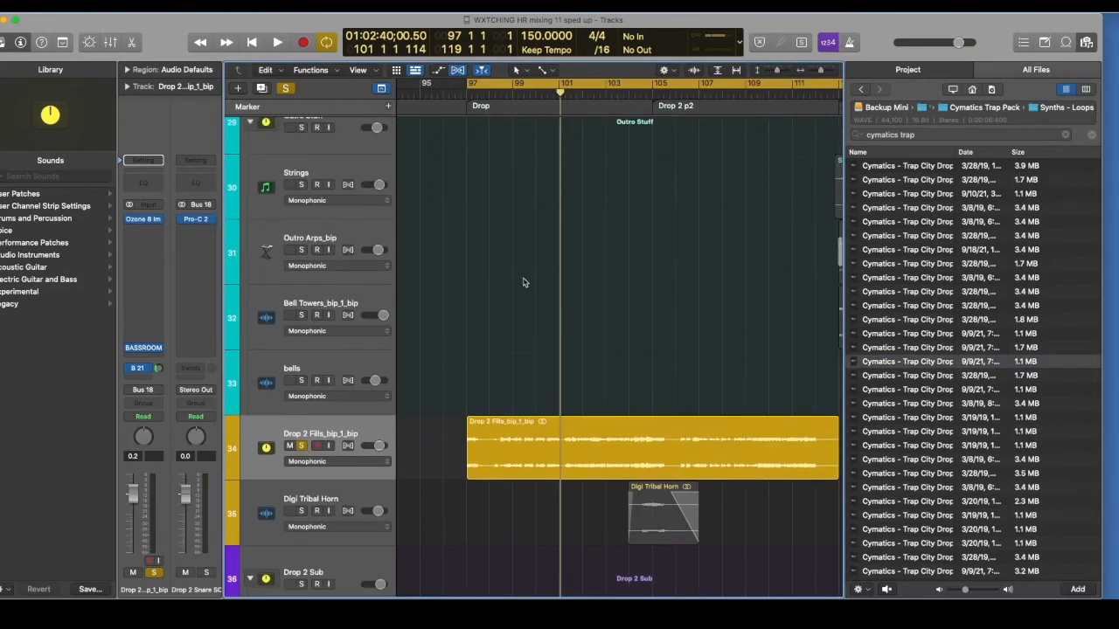
scroll(575, 307, up, 10)
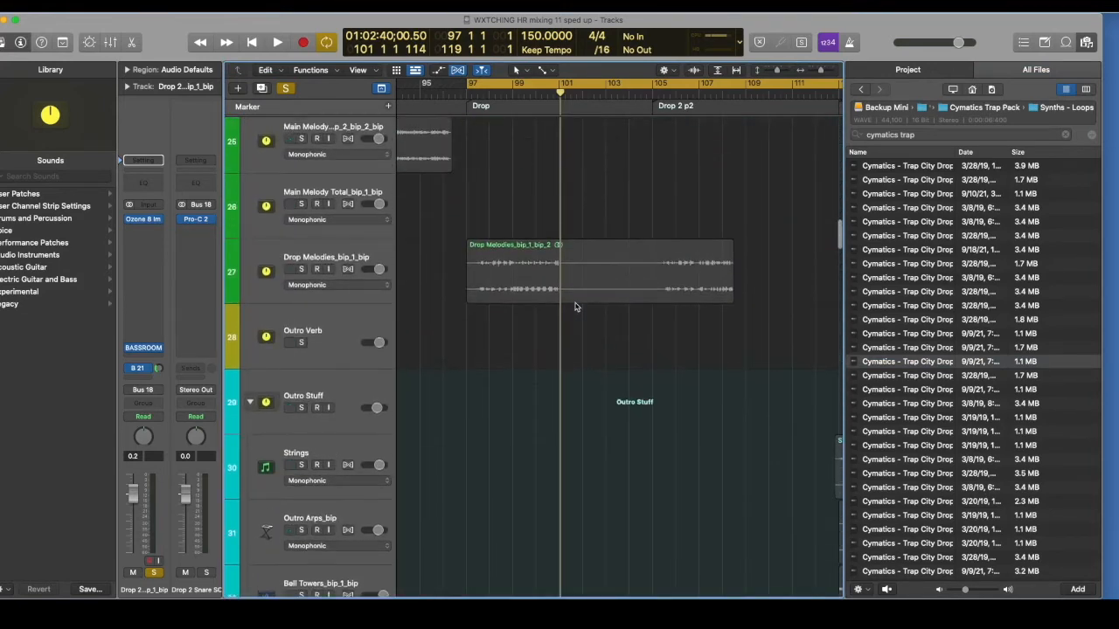
click(302, 269)
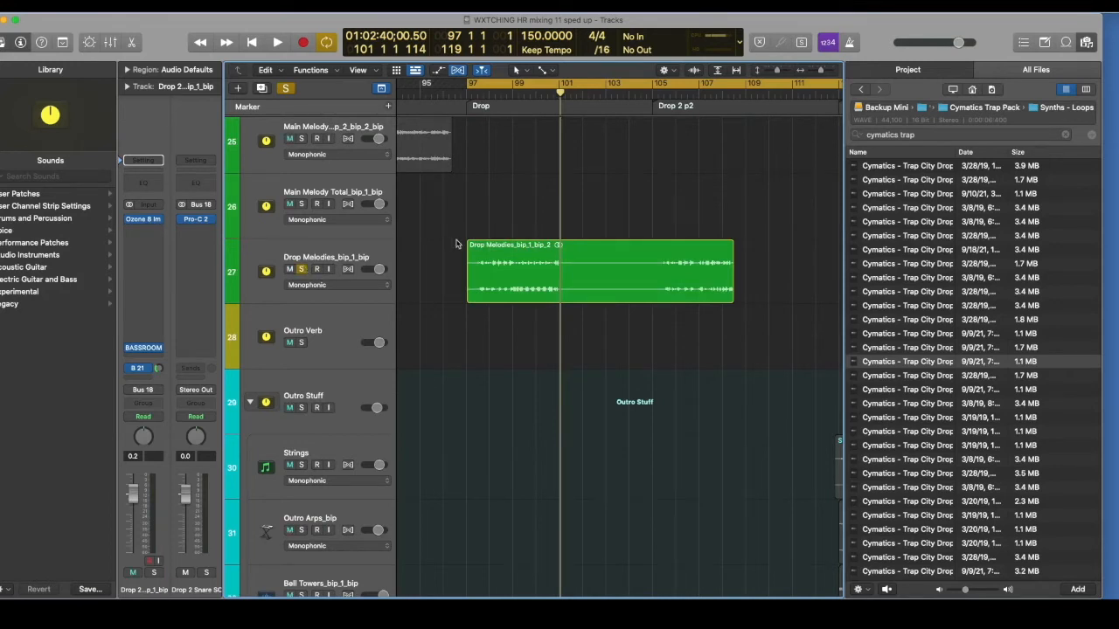
click(374, 262)
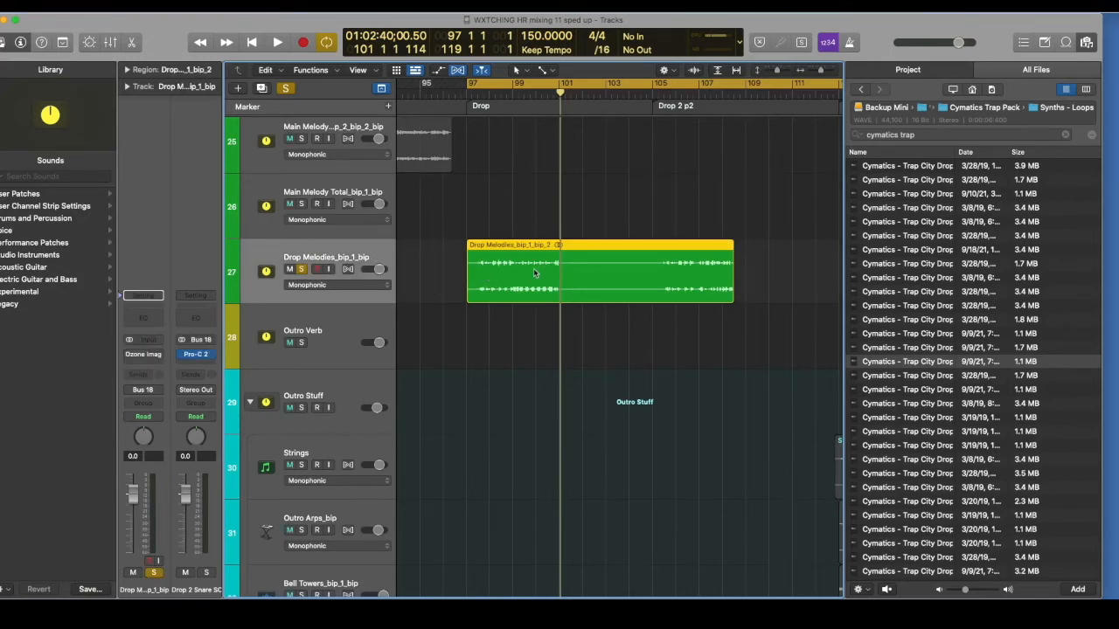
key(space)
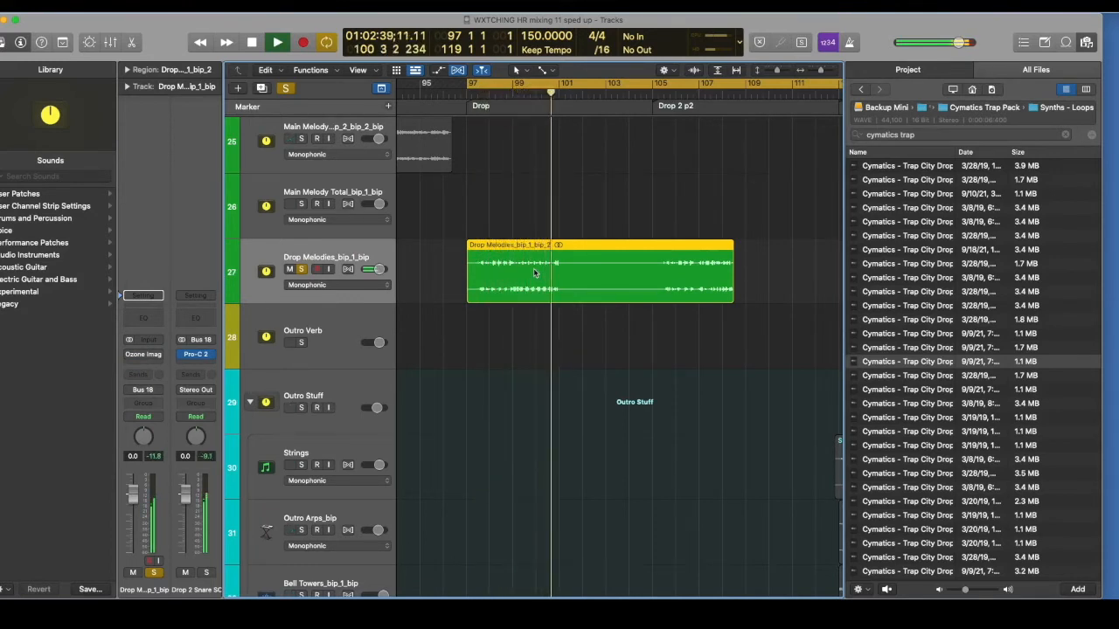
key(space)
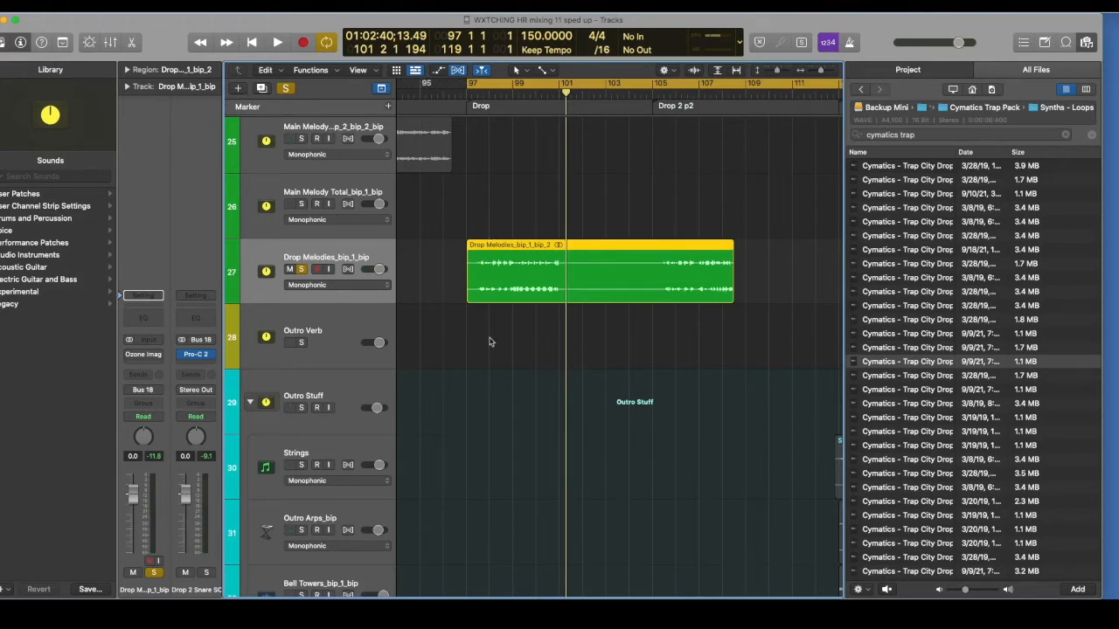
Step: Solo only the Drop 2 Fills_bip_1_bip track and play it from bar 97 to about bar 101
scroll(570, 287, down, 8)
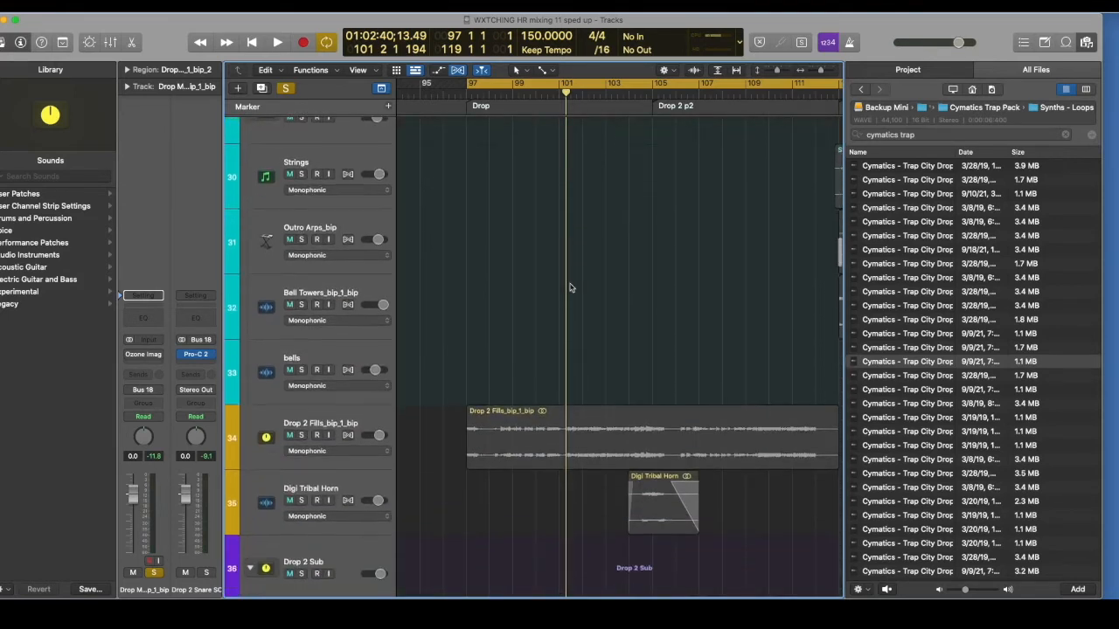
click(311, 438)
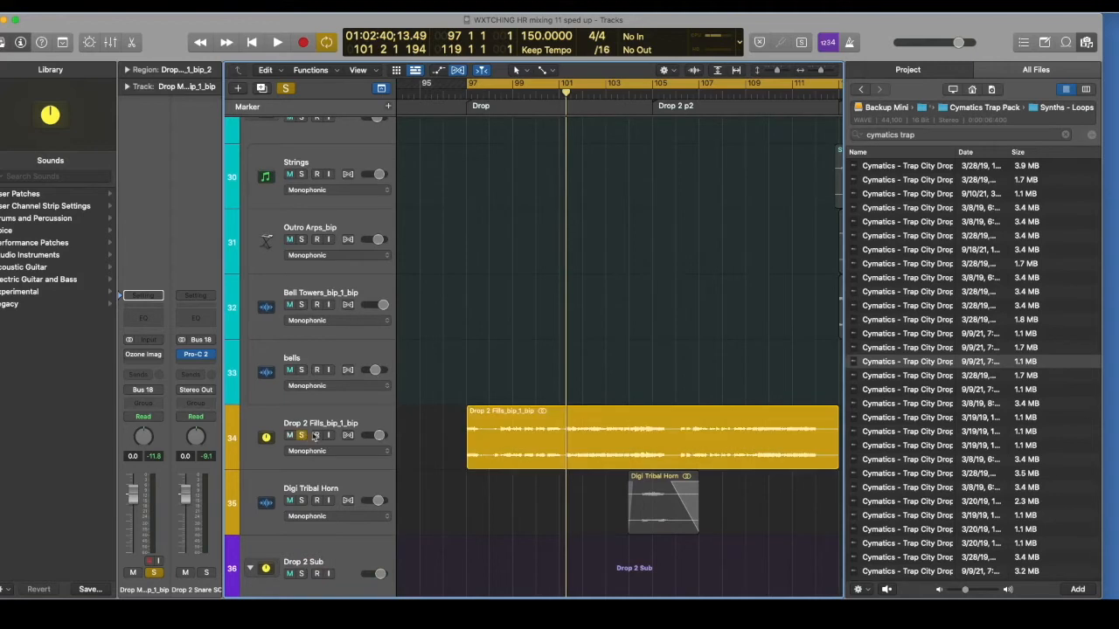
click(335, 428)
key(space)
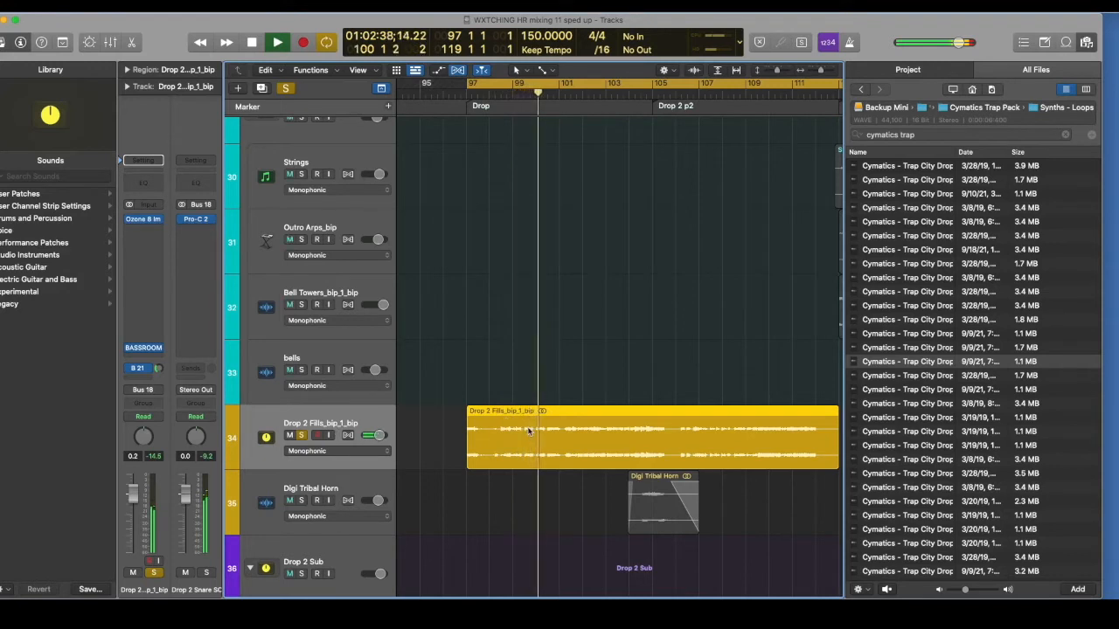
key(space)
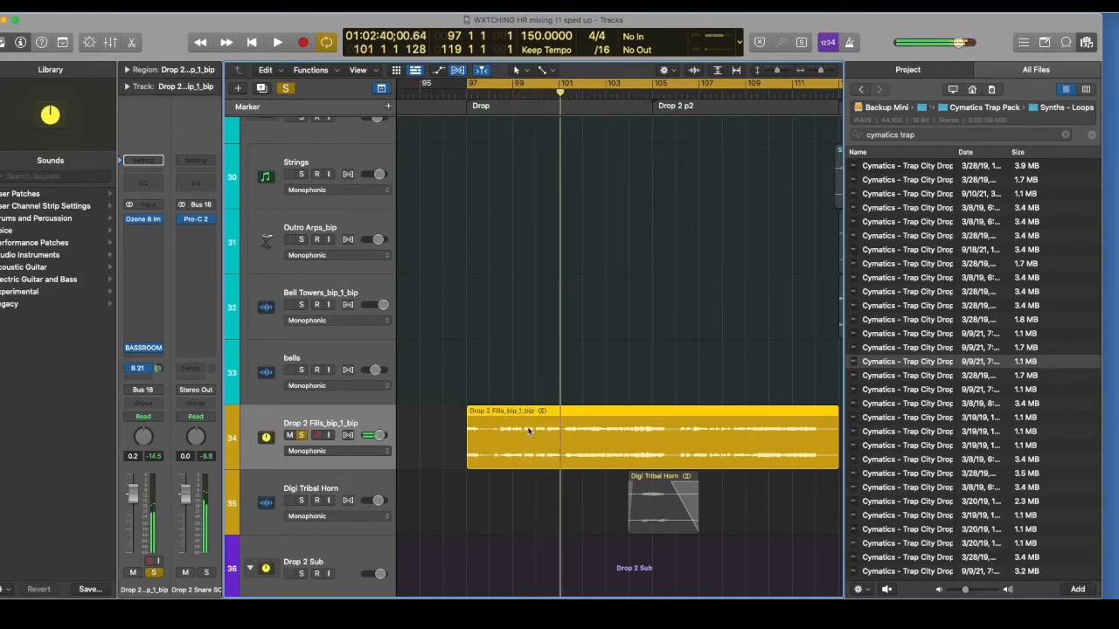
Step: Solo the Drop 2 Sub stack together with the Drop 2 Fills track and play both from bar 97 to about bar 101
scroll(543, 435, down, 5)
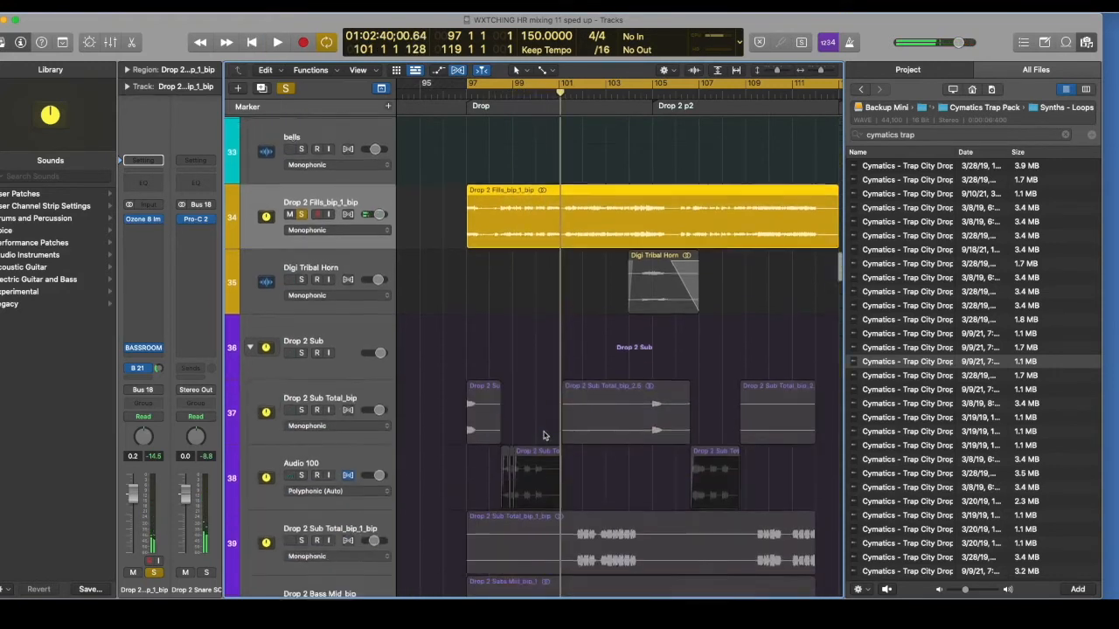
scroll(543, 435, down, 2)
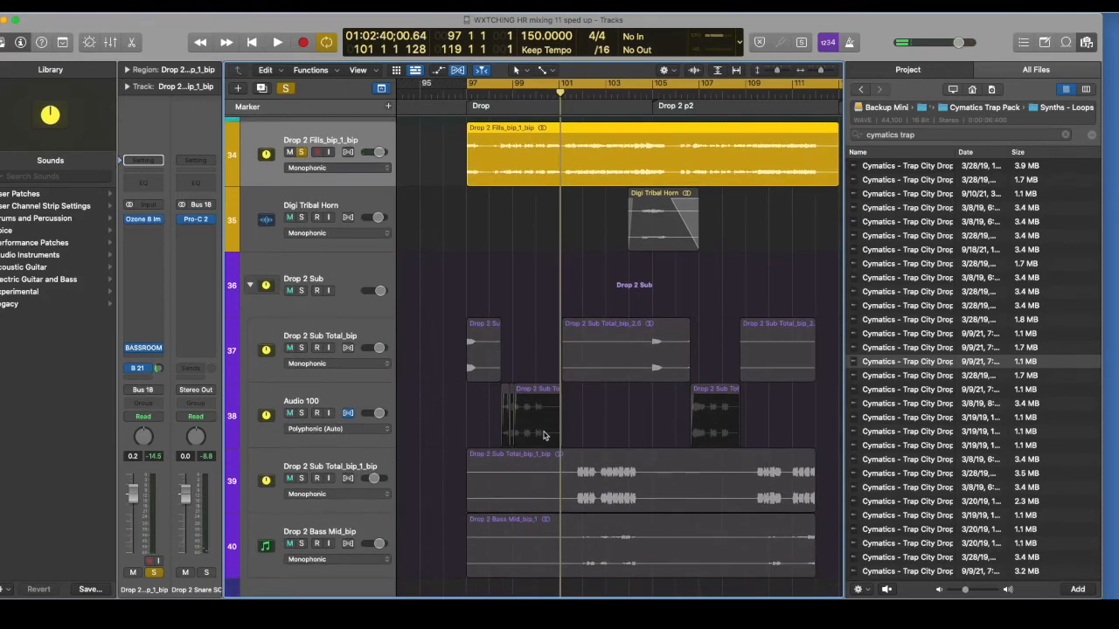
click(355, 270)
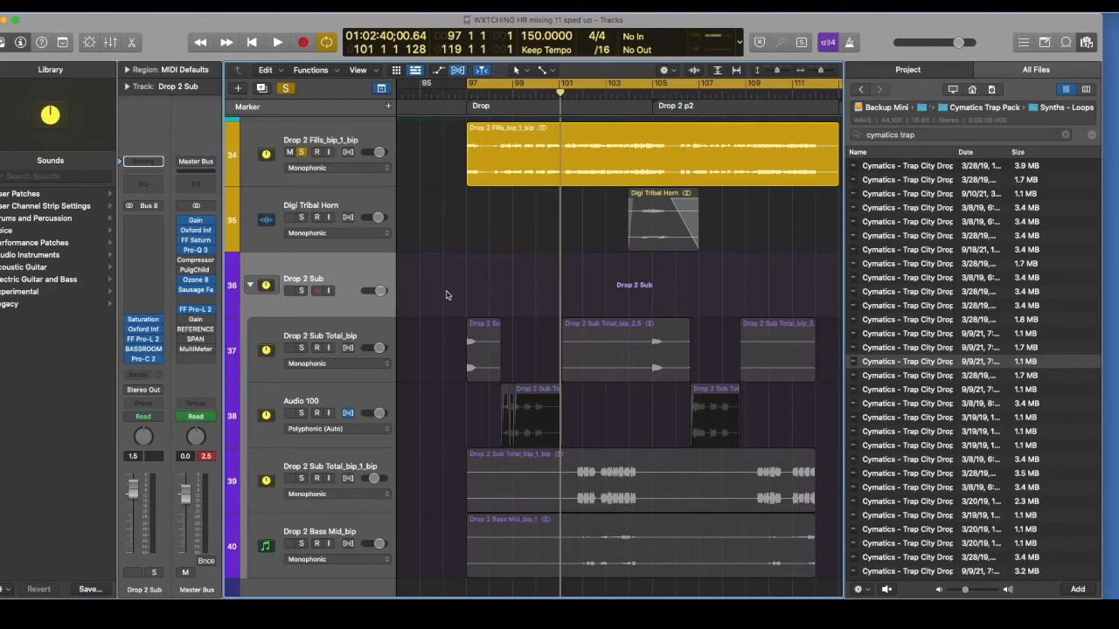
click(300, 292)
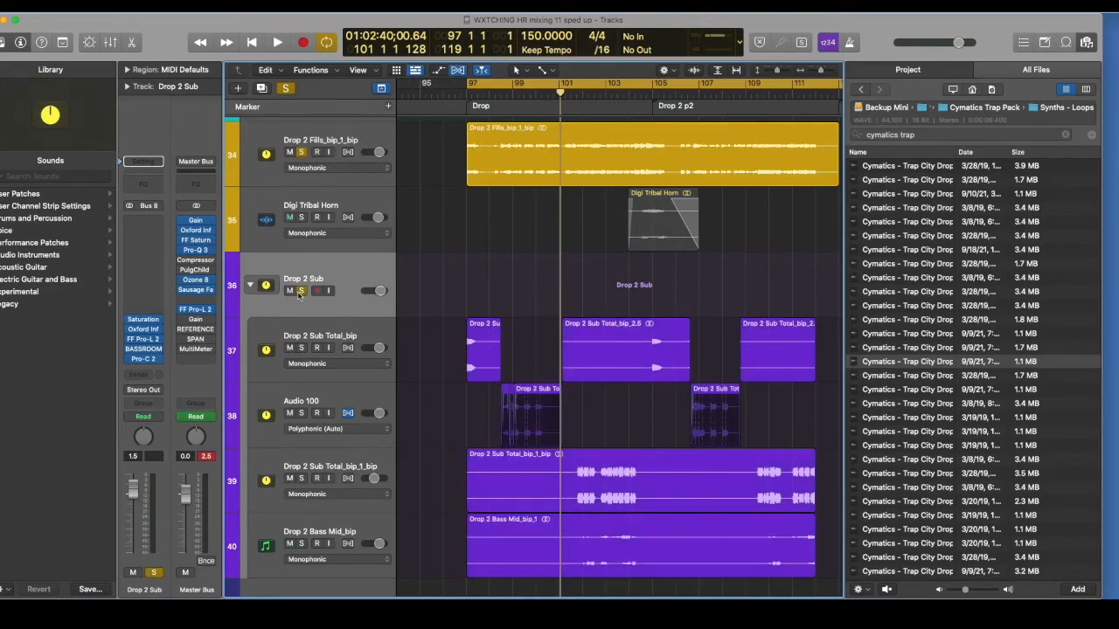
scroll(589, 472, down, 3)
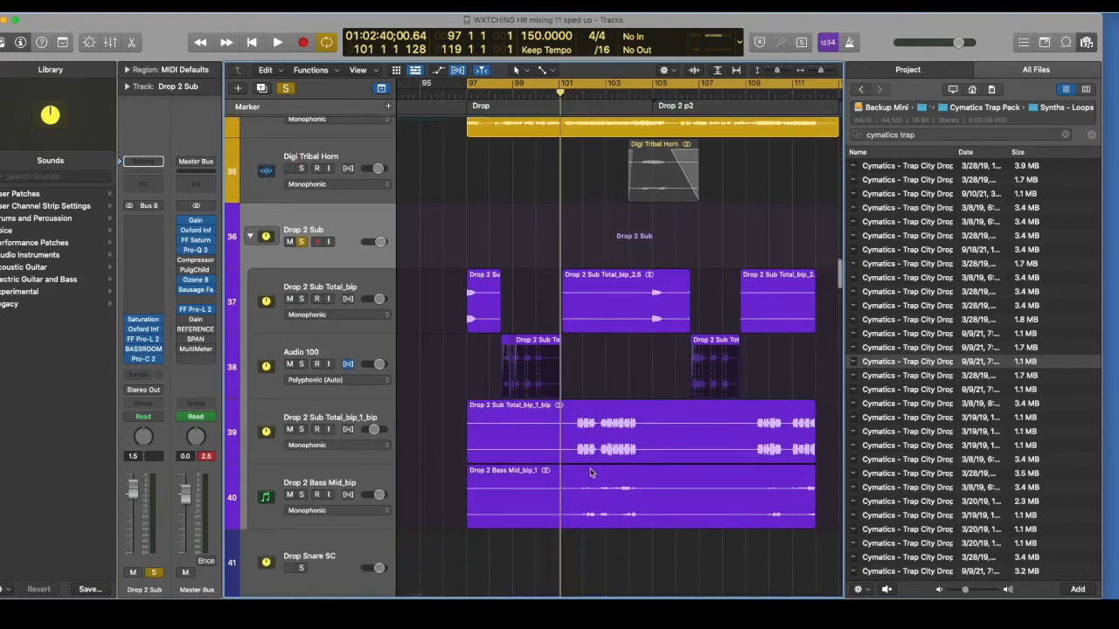
scroll(591, 473, up, 2)
scroll(591, 473, up, 2)
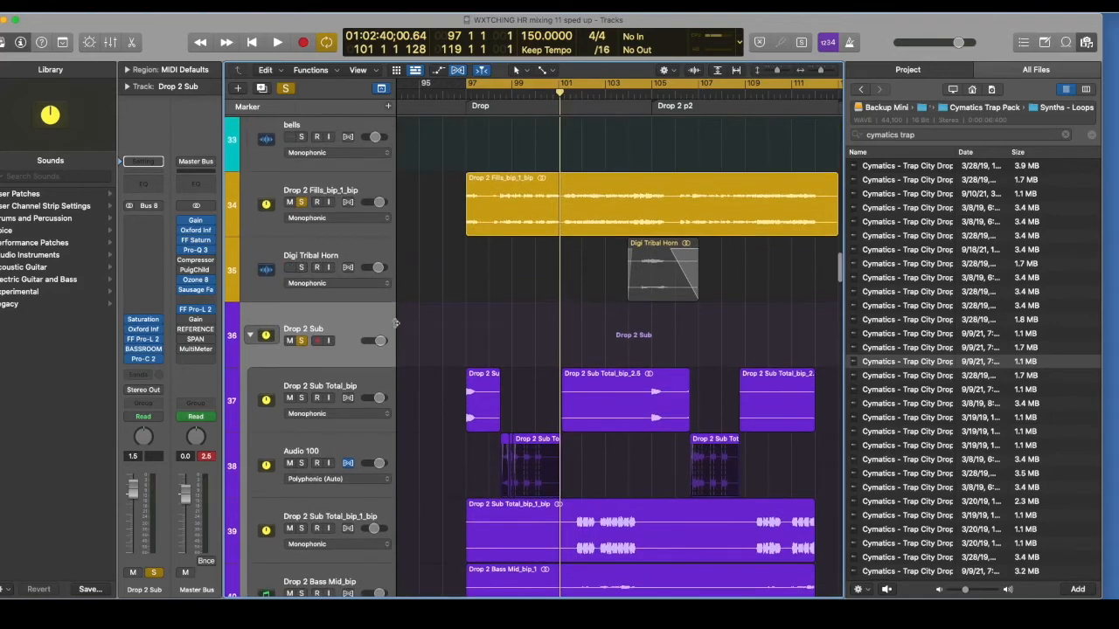
key(space)
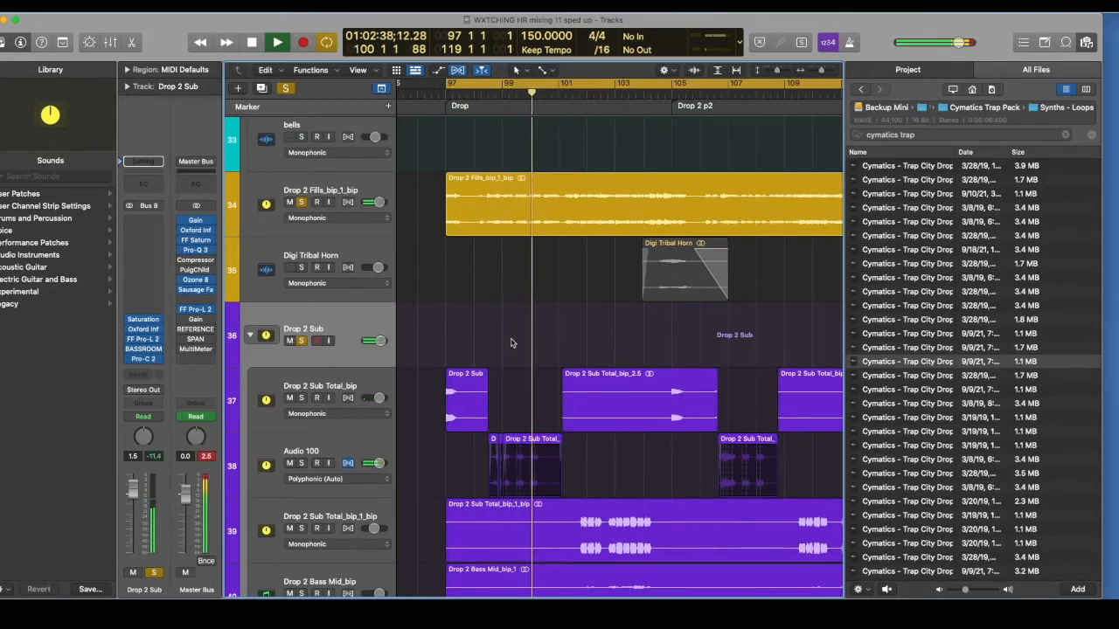
key(space)
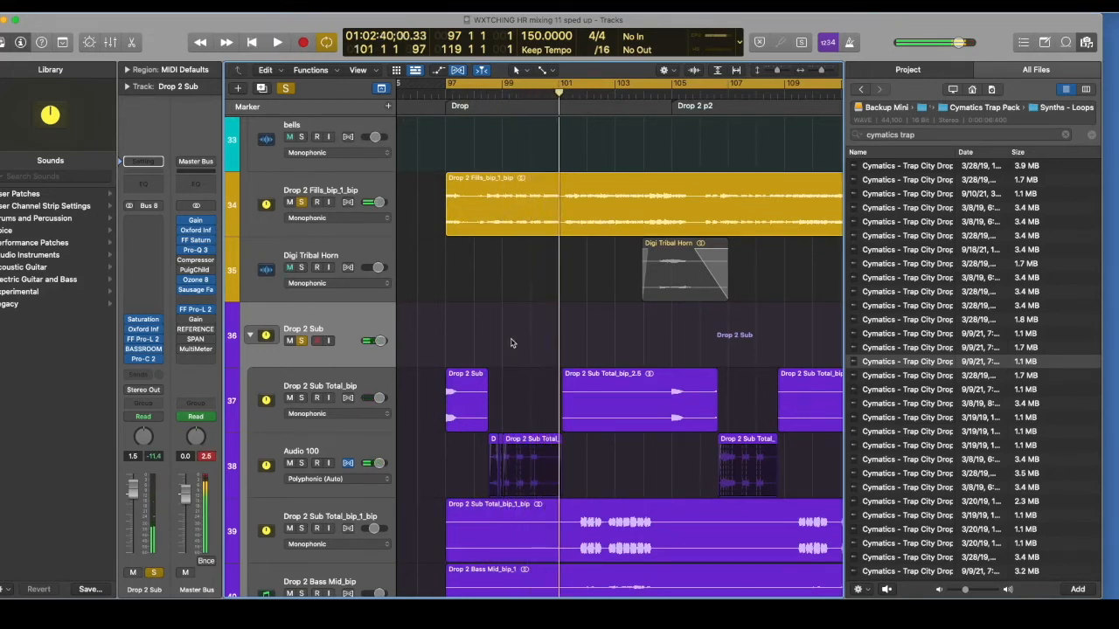
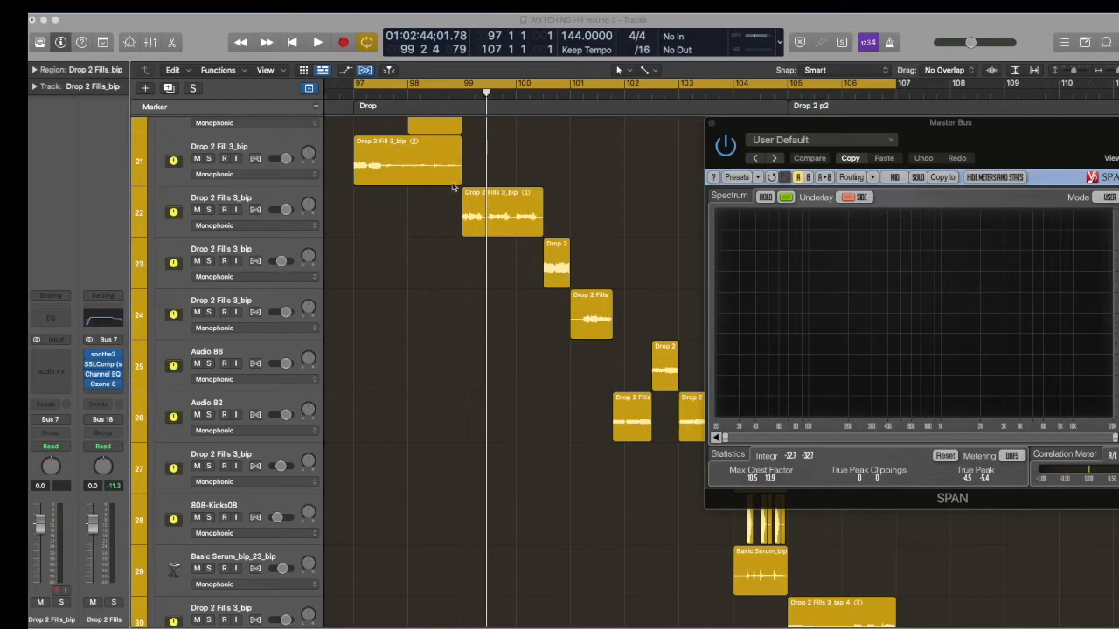
Step: Shrink the track rows and close the Master Bus SPAN window to clear the view of the Drop 2 Fills regions
scroll(454, 187, up, 5)
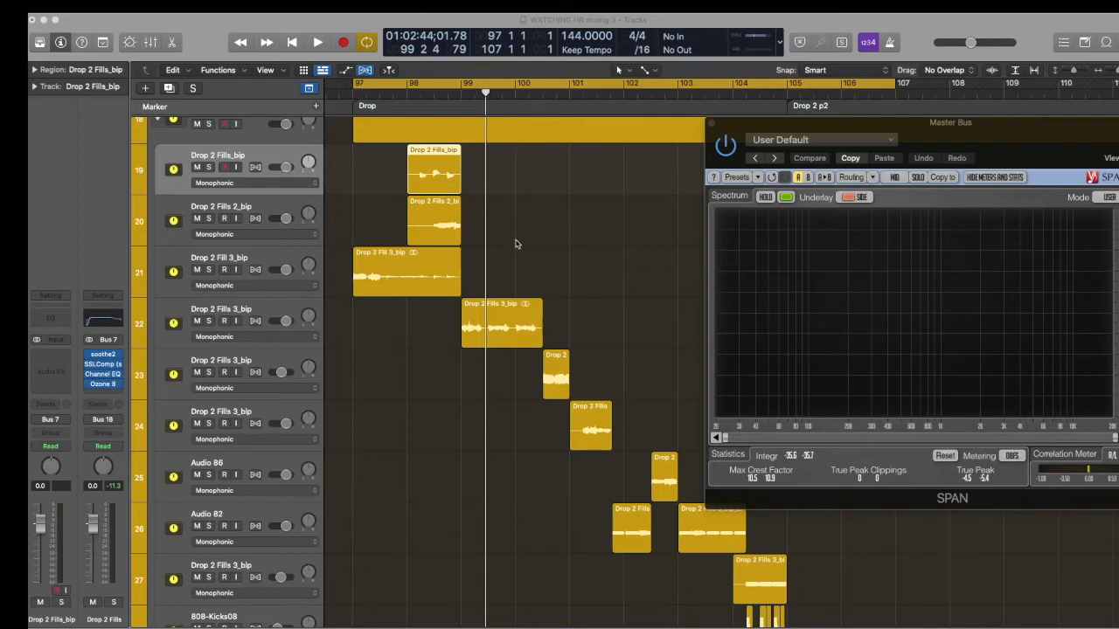
scroll(516, 244, up, 2)
scroll(367, 261, left, 2)
key(super+Up)
key(super+Up)
key(super+Up)
key(super+Up)
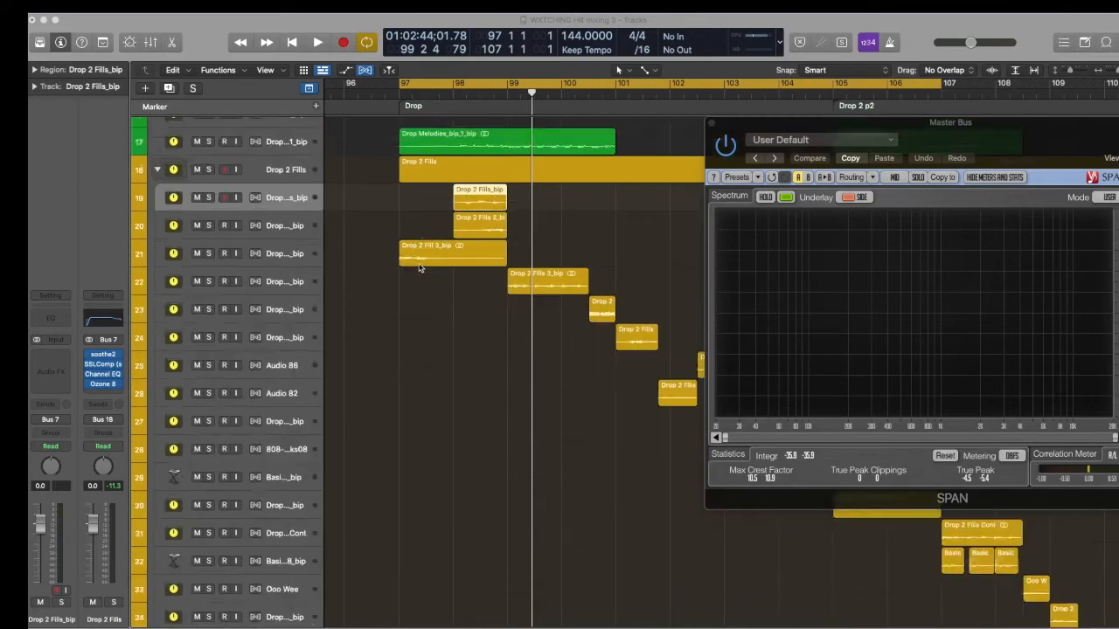
scroll(420, 269, right, 5)
scroll(427, 268, down, 5)
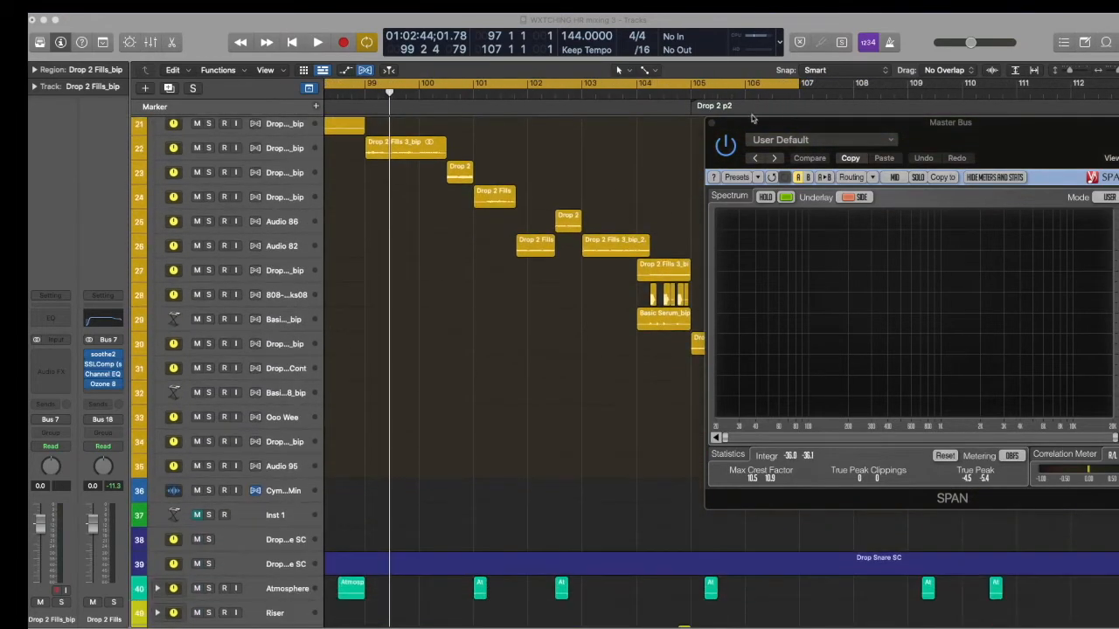
click(714, 125)
Step: Examine the staggered regions in the Drop 2 Fills stack from bar 97 up to the Outro, selecting the stack track
scroll(760, 210, right, 5)
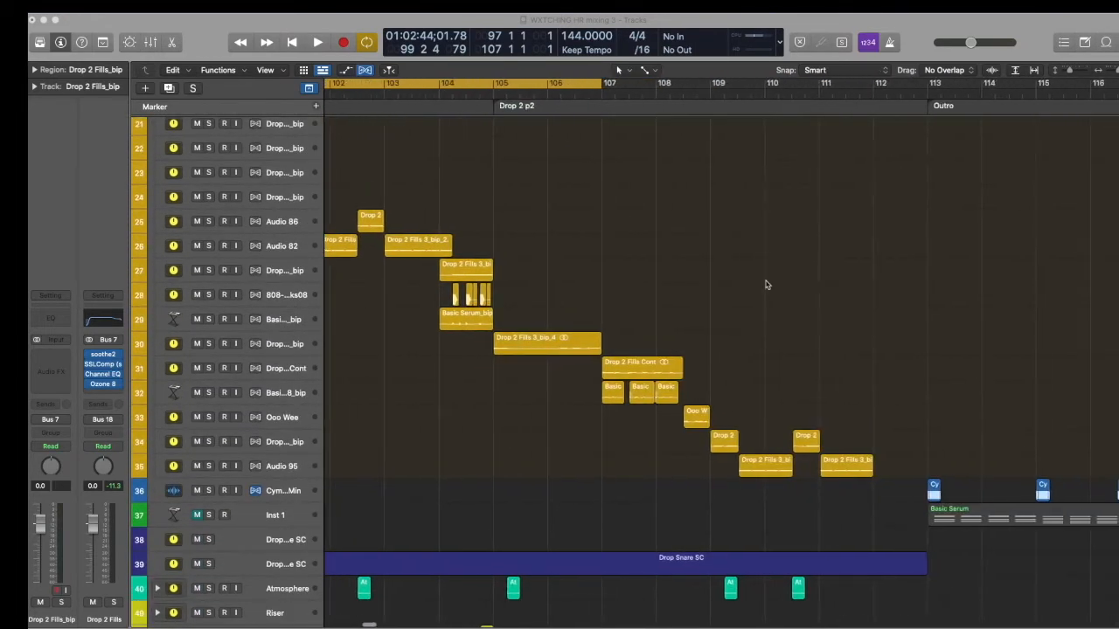
scroll(766, 284, down, 2)
scroll(766, 284, right, 2)
scroll(765, 285, down, 1)
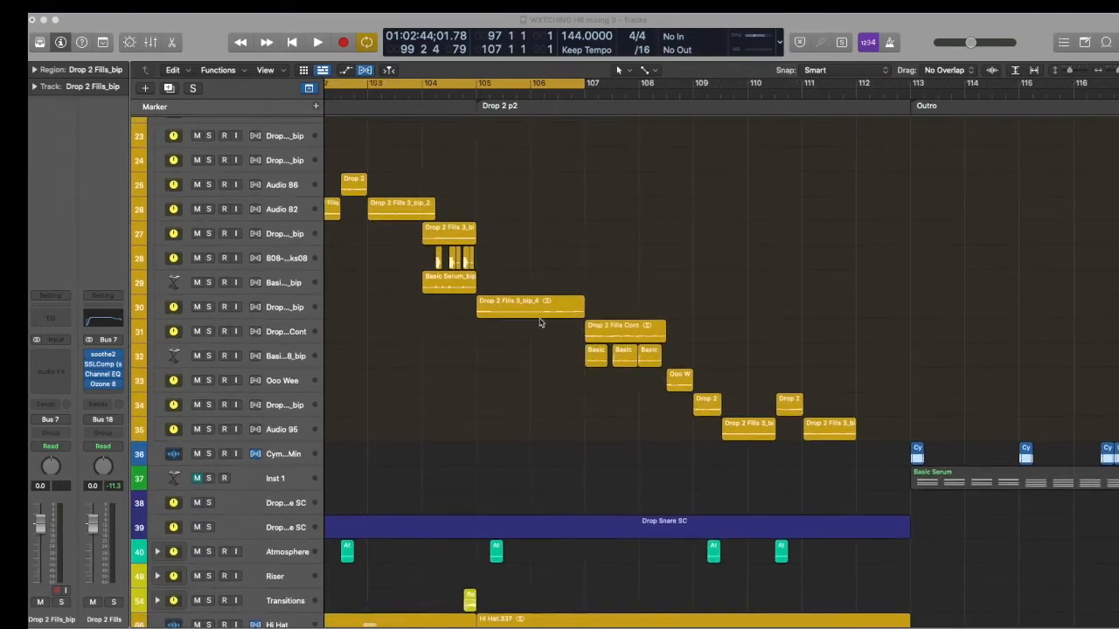
scroll(542, 320, left, 14)
scroll(542, 319, up, 10)
scroll(540, 322, right, 1)
scroll(539, 322, down, 1)
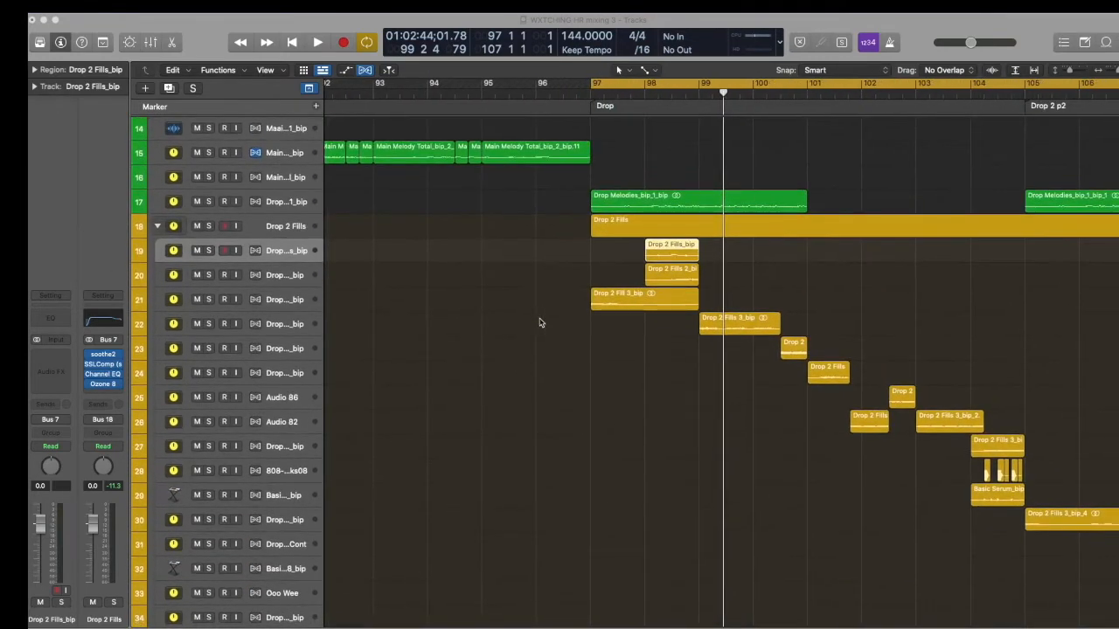
click(273, 224)
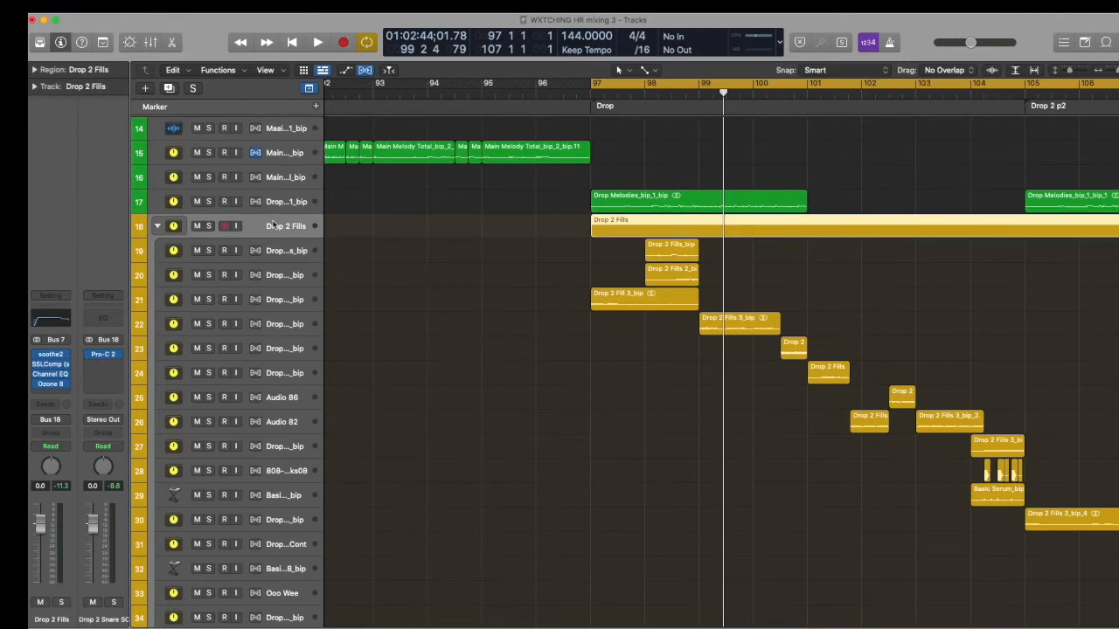
scroll(475, 250, right, 8)
scroll(475, 250, down, 1)
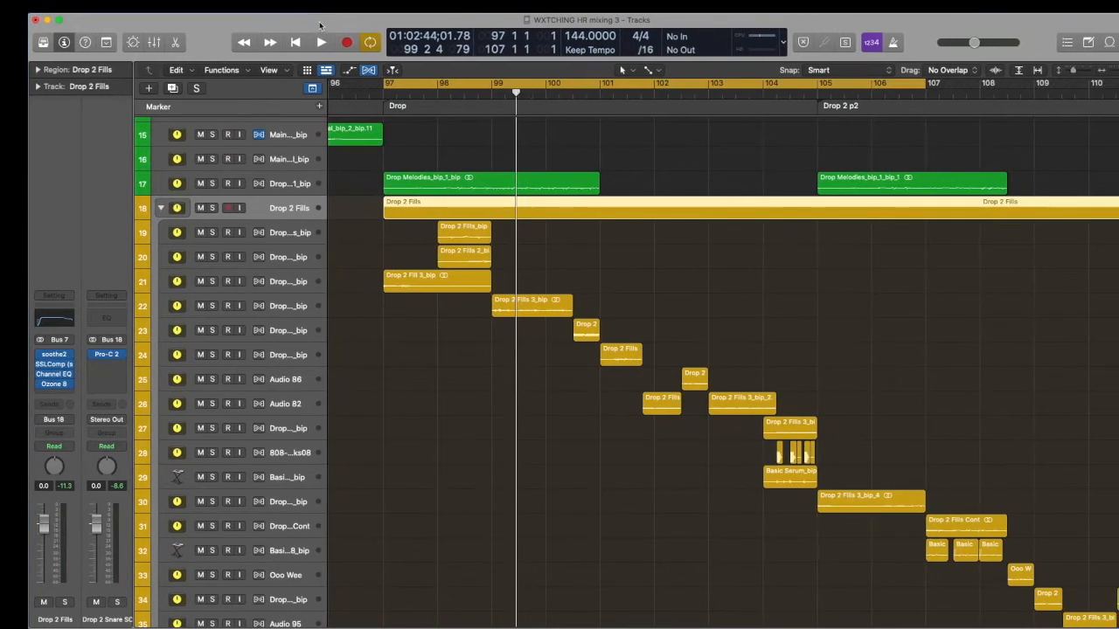
scroll(380, 261, right, 1)
scroll(379, 260, down, 1)
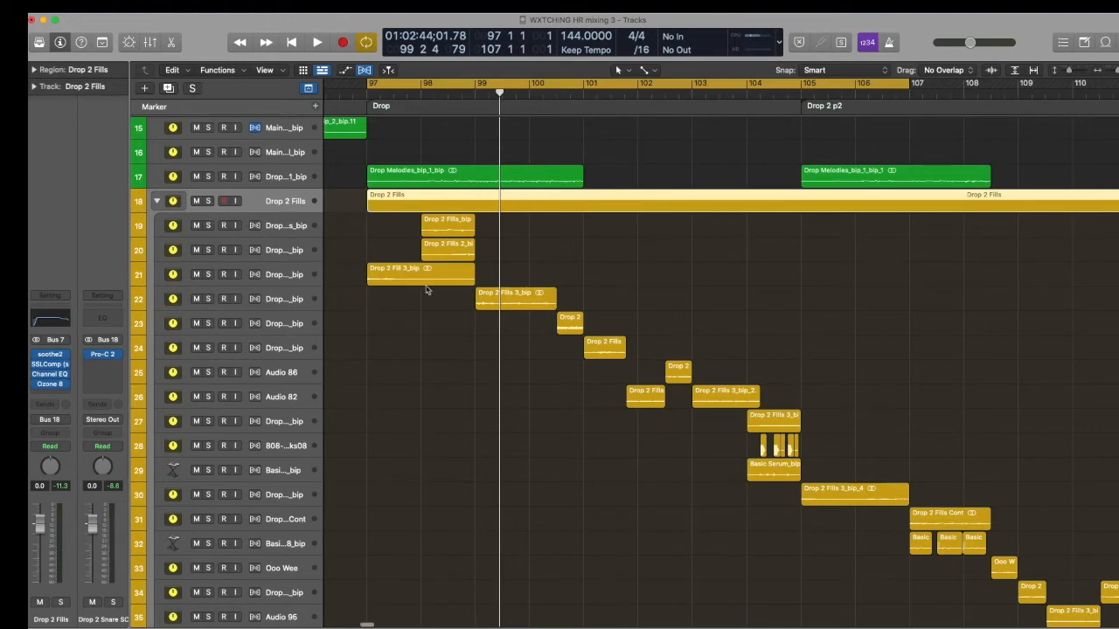
Step: Enlarge the track rows, solo Drop 2 Fills_bip, Drop 2 Fills 2_bip and Drop 2 Fill 3_bip (tracks 19–21), and play them from bar 97
key(super+Down)
key(super+Down)
key(super+Down)
key(super+Down)
key(super+Down)
key(super+Down)
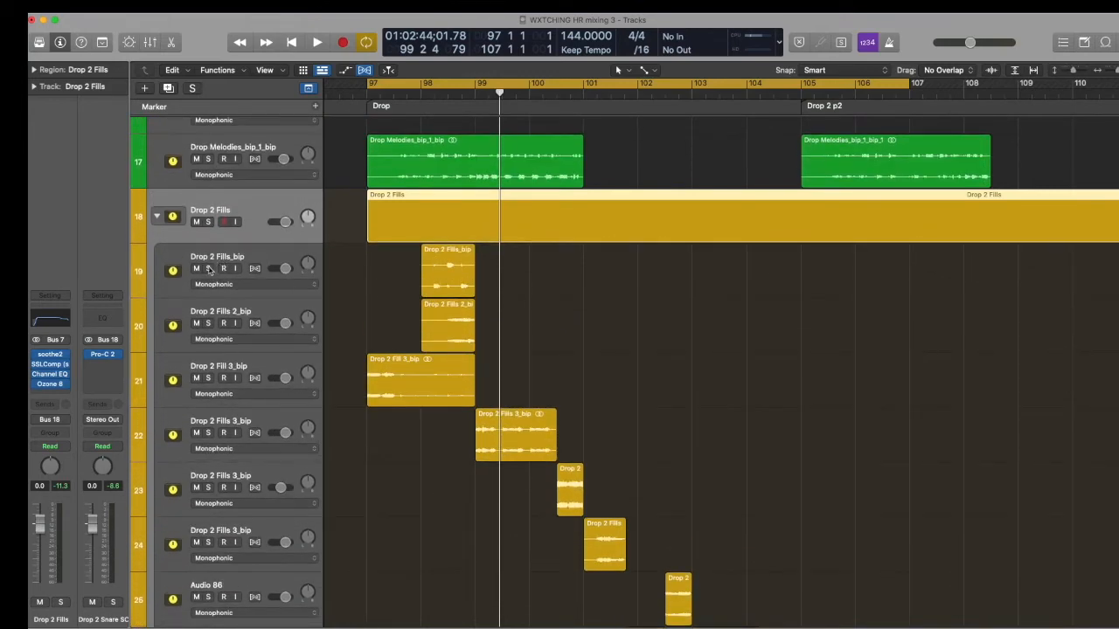
drag(208, 269, 210, 380)
key(space)
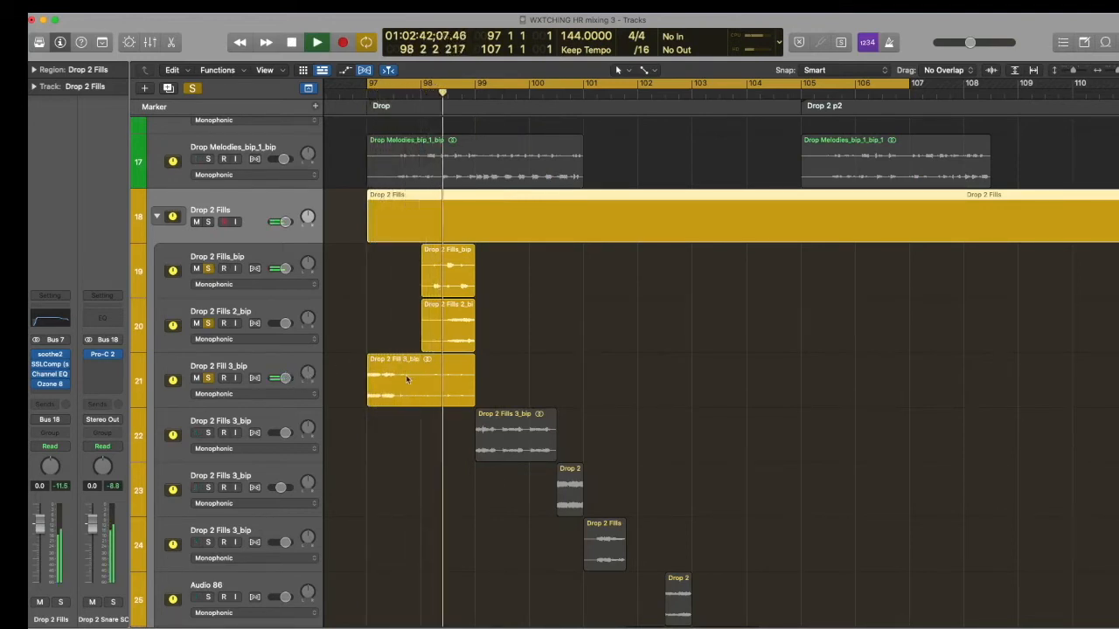
key(space)
key(space)
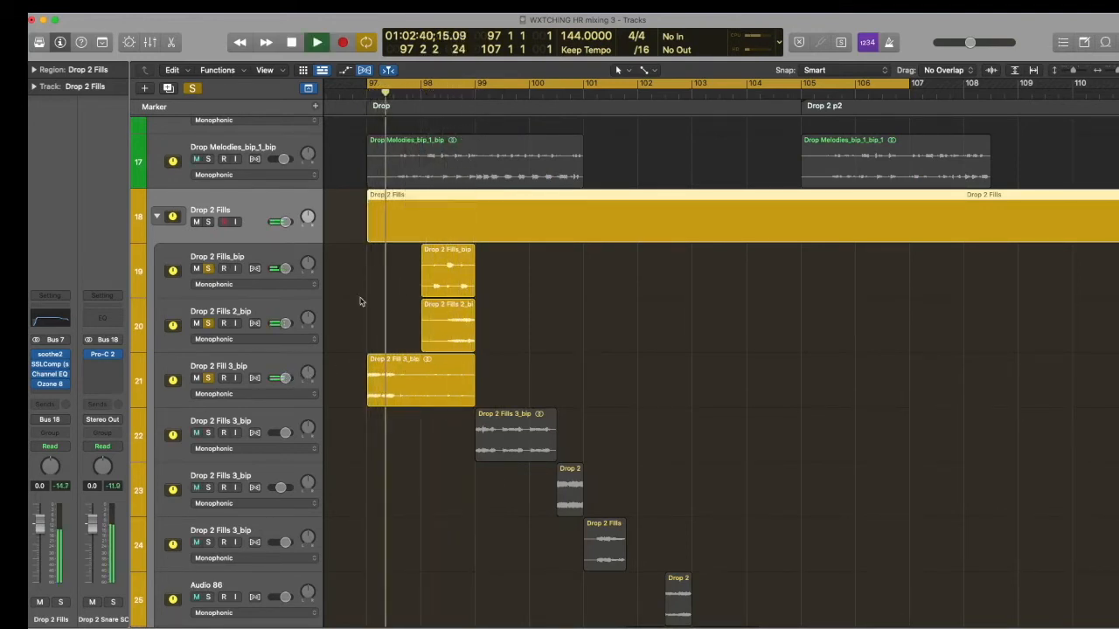
key(space)
Step: Unsolo Drop 2 Fills_bip and Drop 2 Fills 2_bip, and play Drop 2 Fill 3_bip (track 21) alone from bar 97
click(207, 324)
click(208, 269)
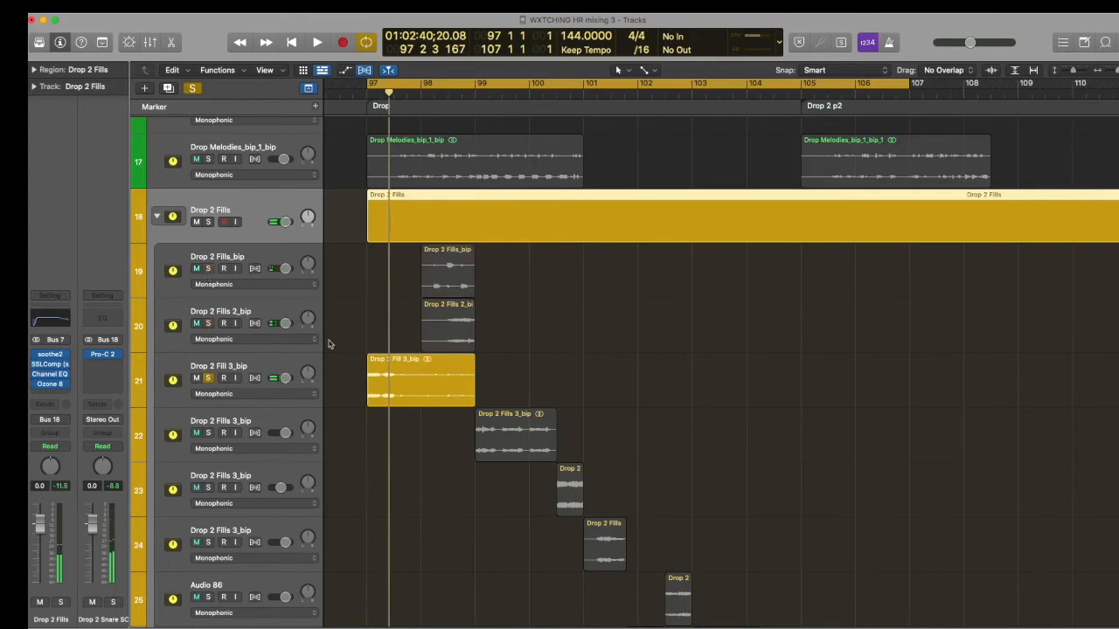
key(space)
key(space)
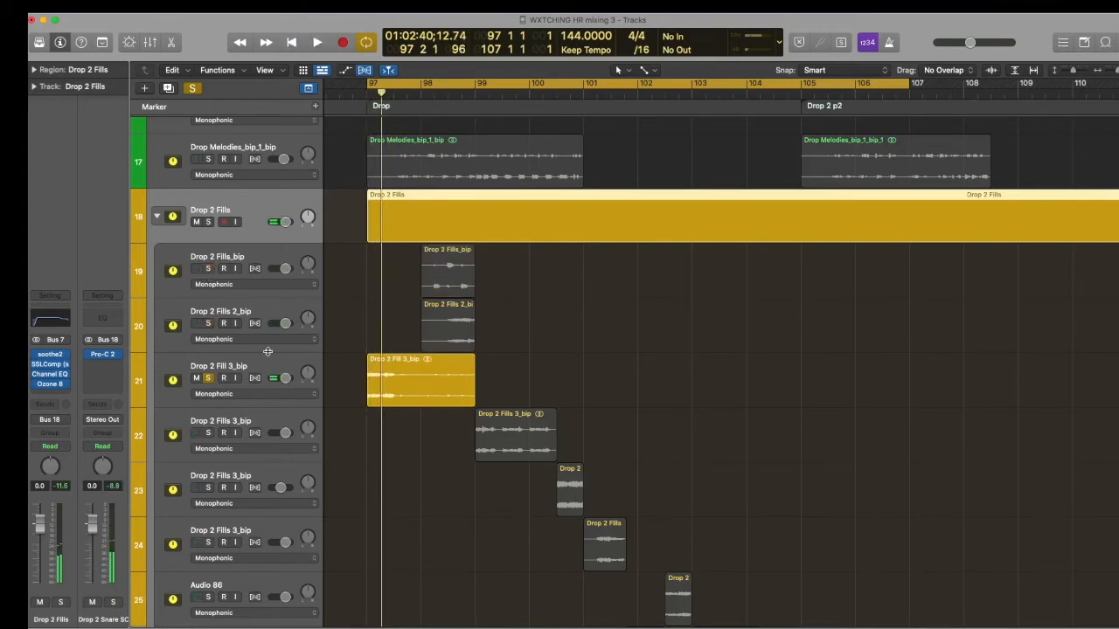
key(space)
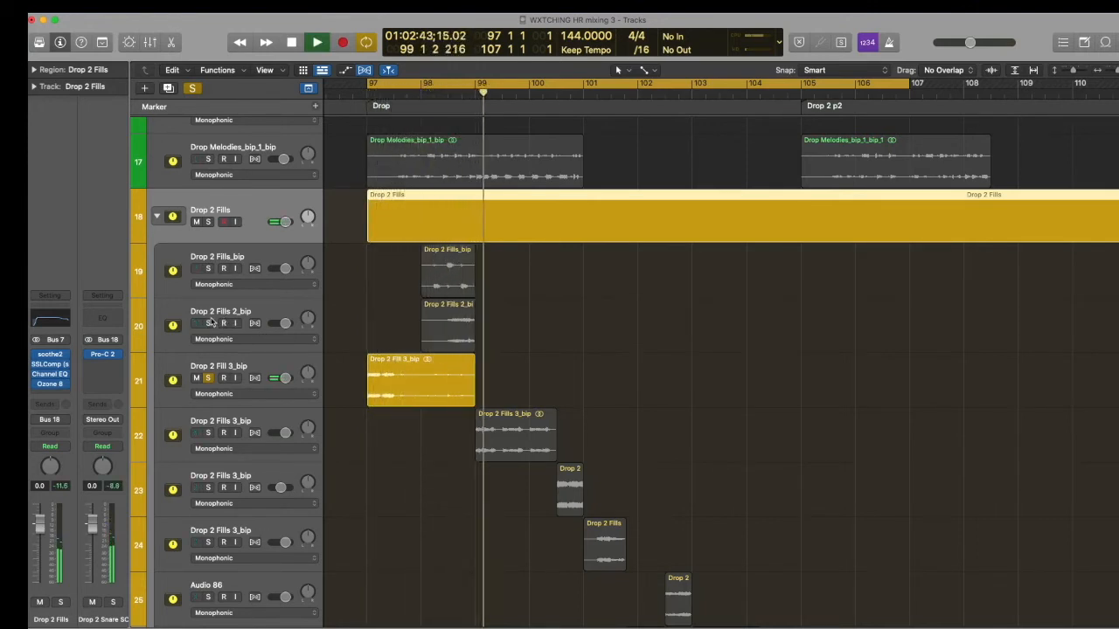
key(space)
Step: Replay from bar 97 while adding Drop 2 Fills 2_bip and Drop 2 Fills_bip (tracks 20 and 19) back to the solo
key(space)
click(208, 324)
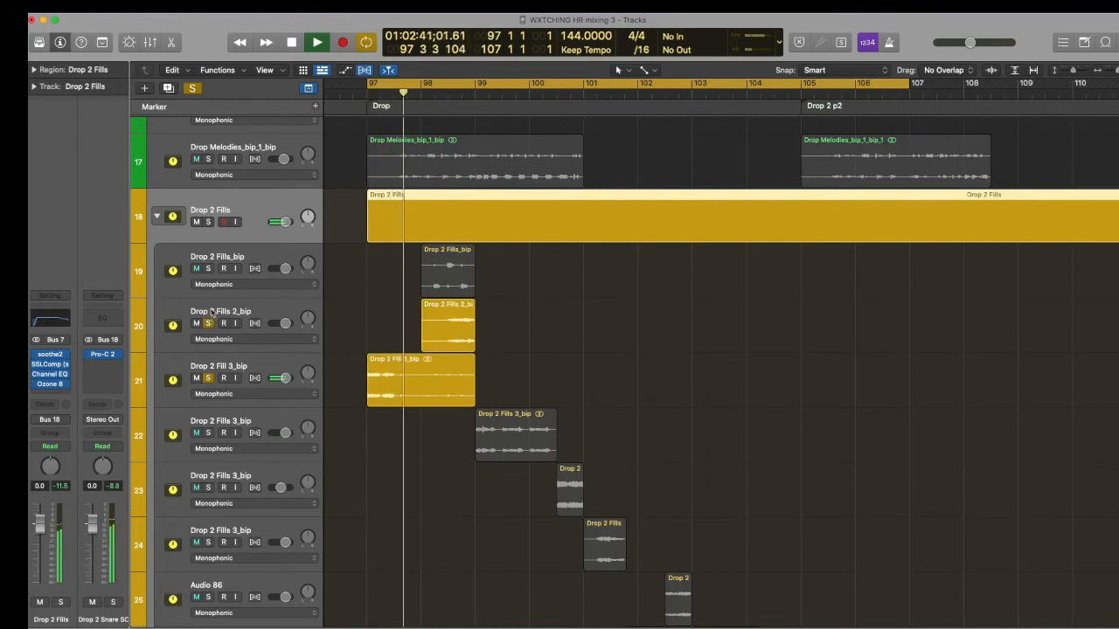
click(208, 269)
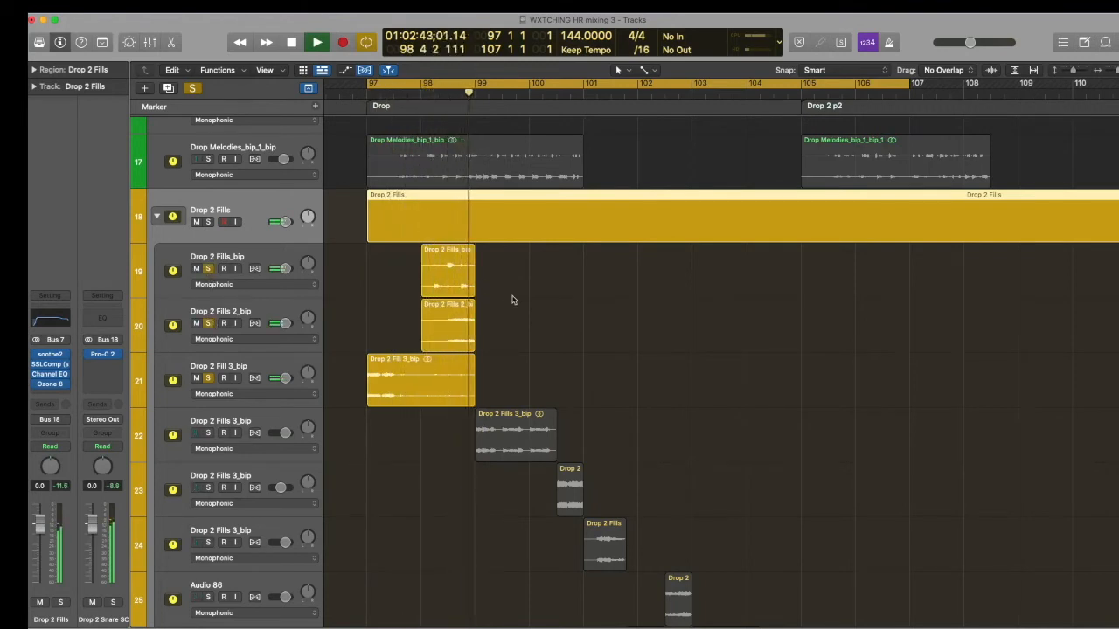
key(space)
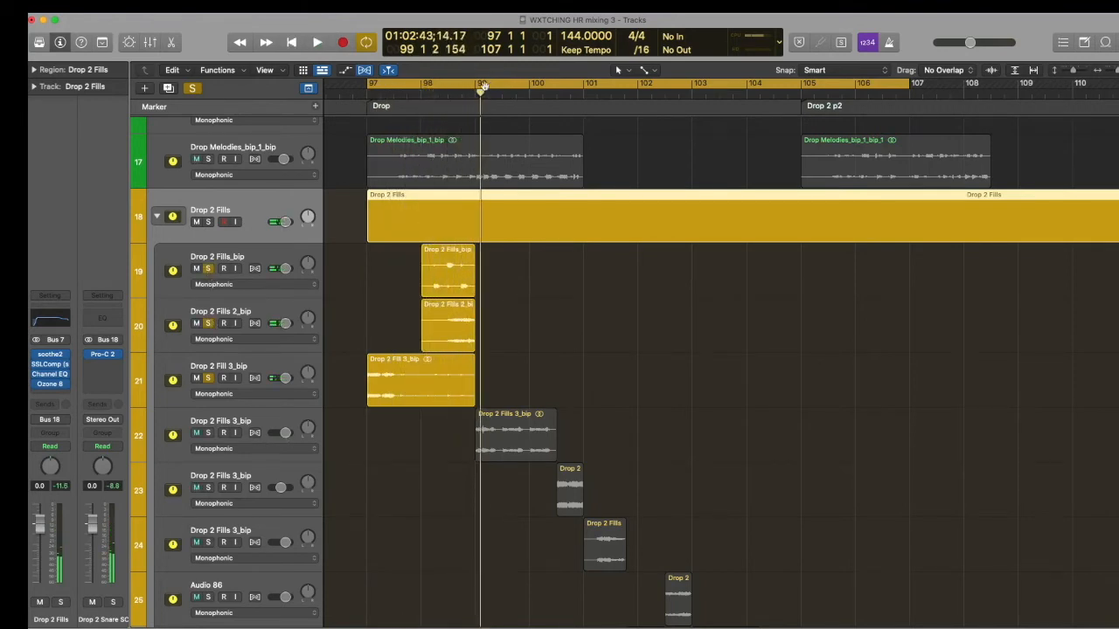
Step: Turn off the cycle range, place the playhead at bar 99, and play only Drop 2 Fills 3_bip on track 22
click(482, 86)
click(477, 93)
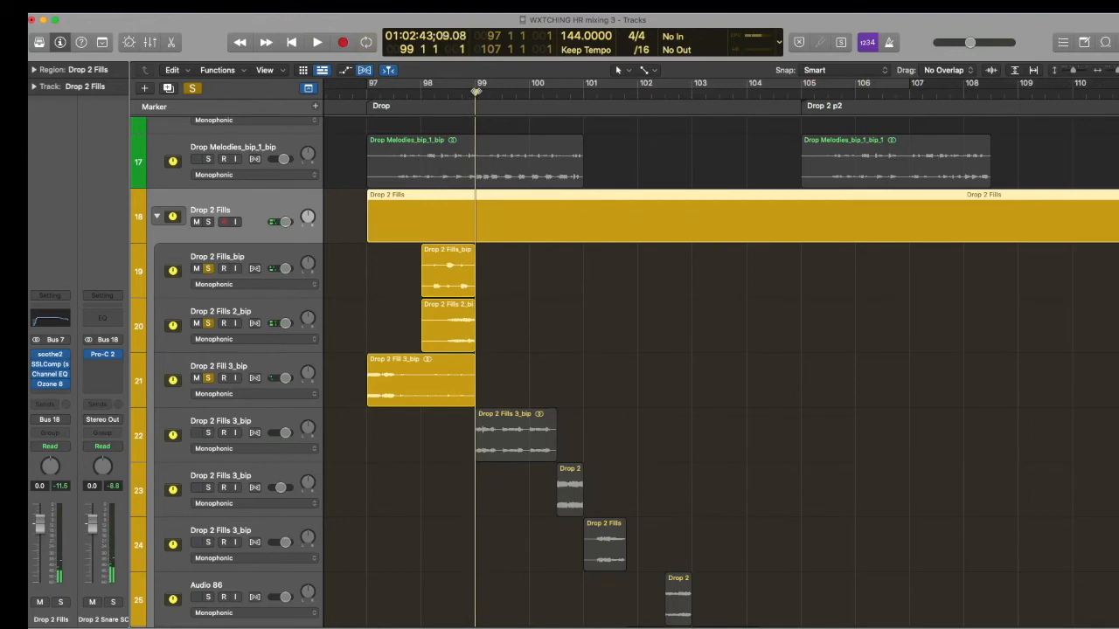
alt+click(208, 433)
key(space)
scroll(491, 458, down, 3)
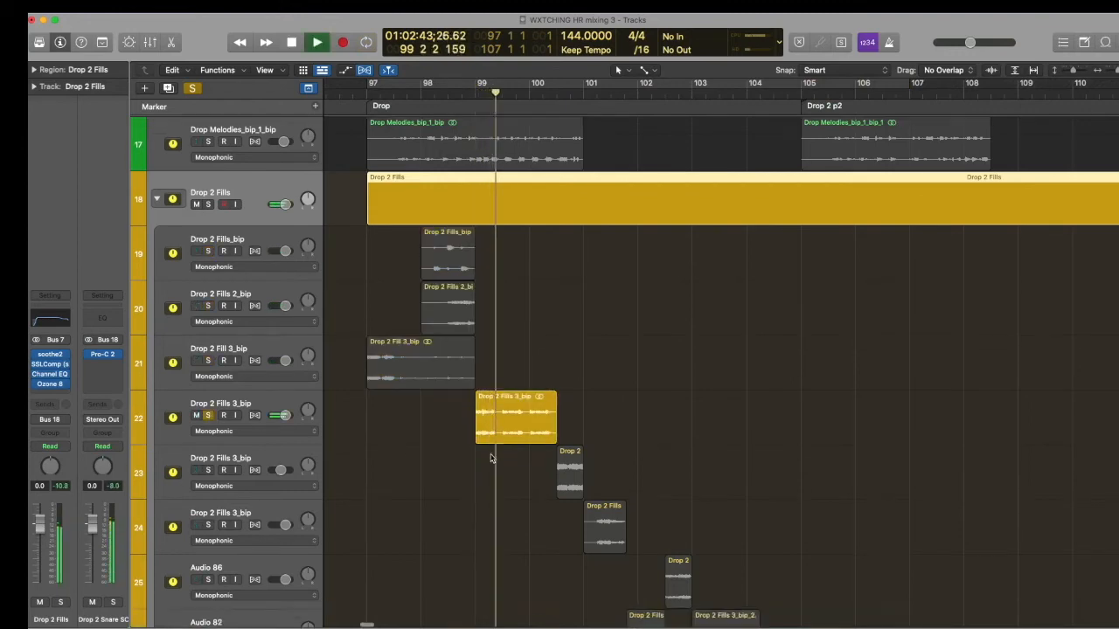
scroll(490, 458, down, 2)
key(space)
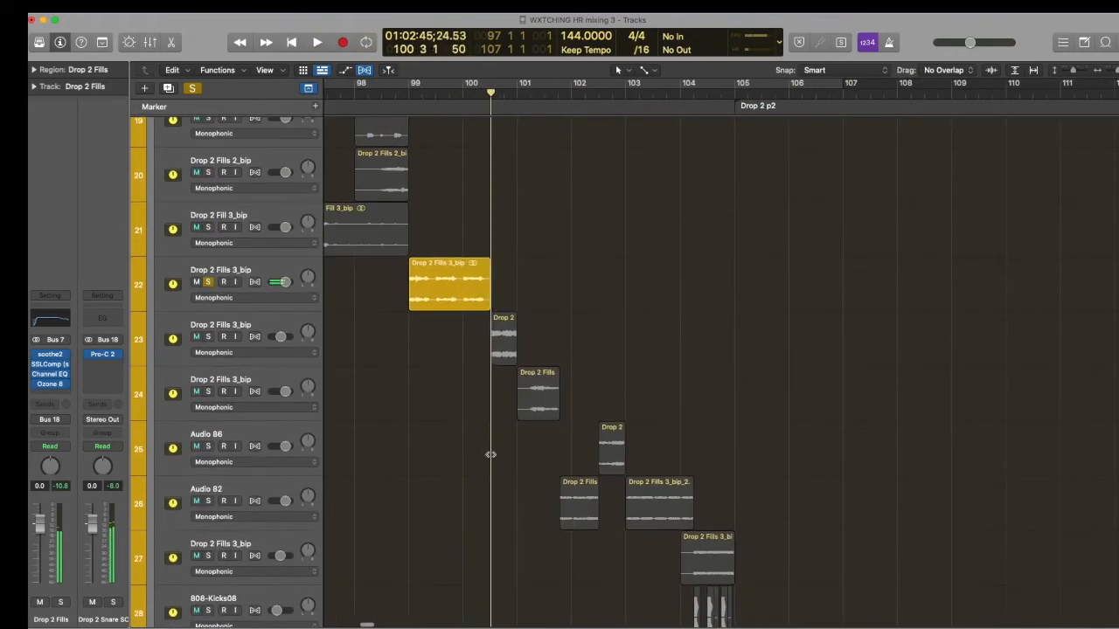
Step: Audition Drop 2 Fills 3_bip on track 23 and the one on track 24, each soloed exclusively over its own region
alt+click(208, 337)
key(space)
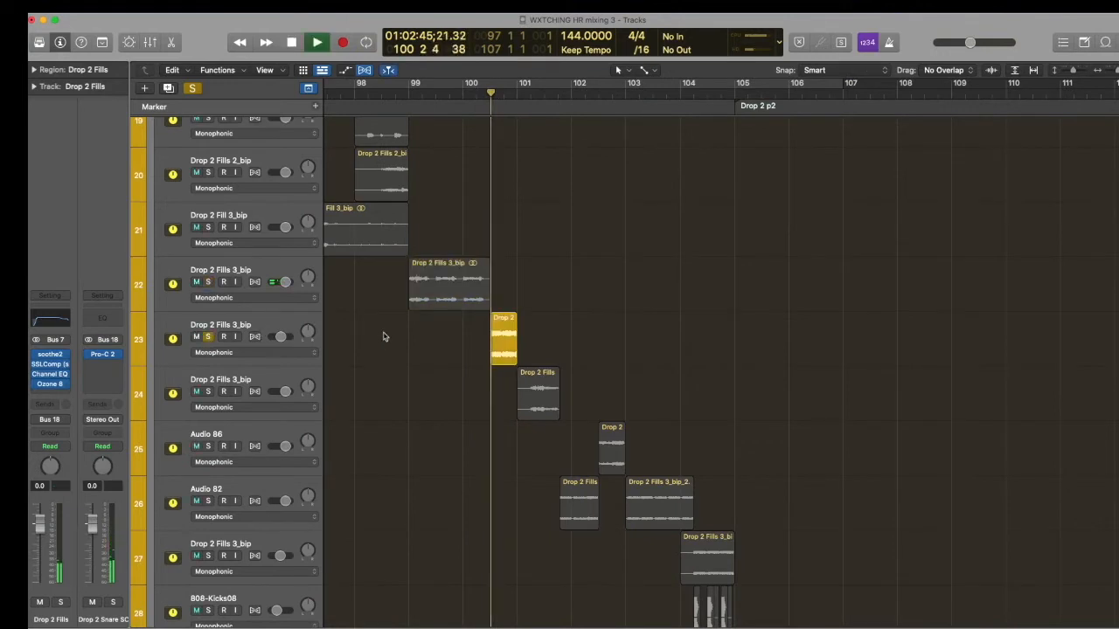
key(space)
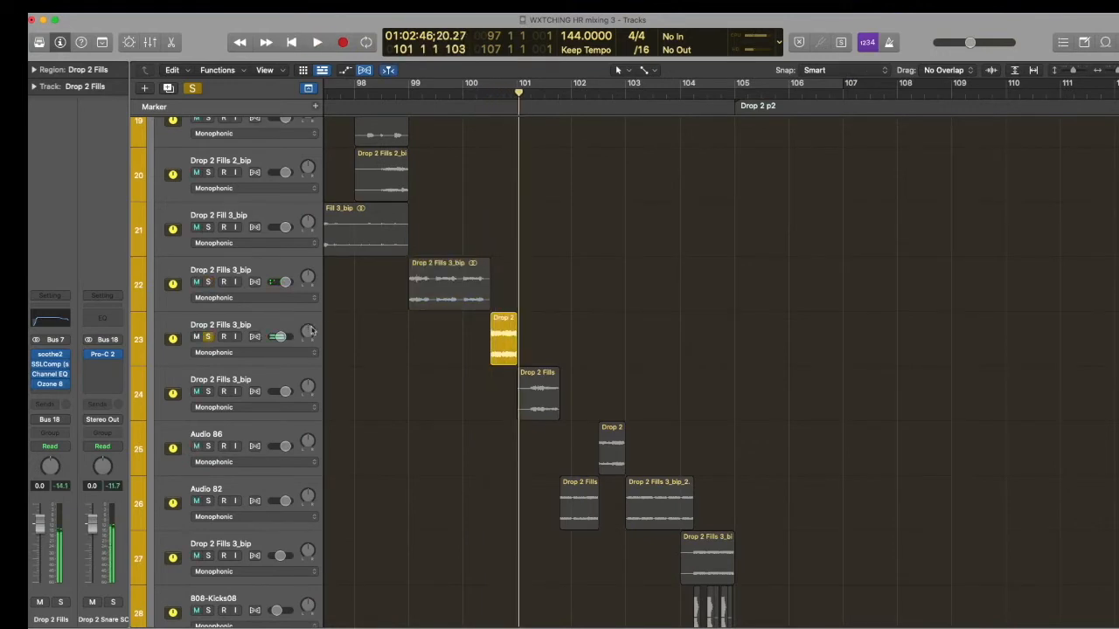
alt+click(208, 391)
key(space)
scroll(495, 385, down, 1)
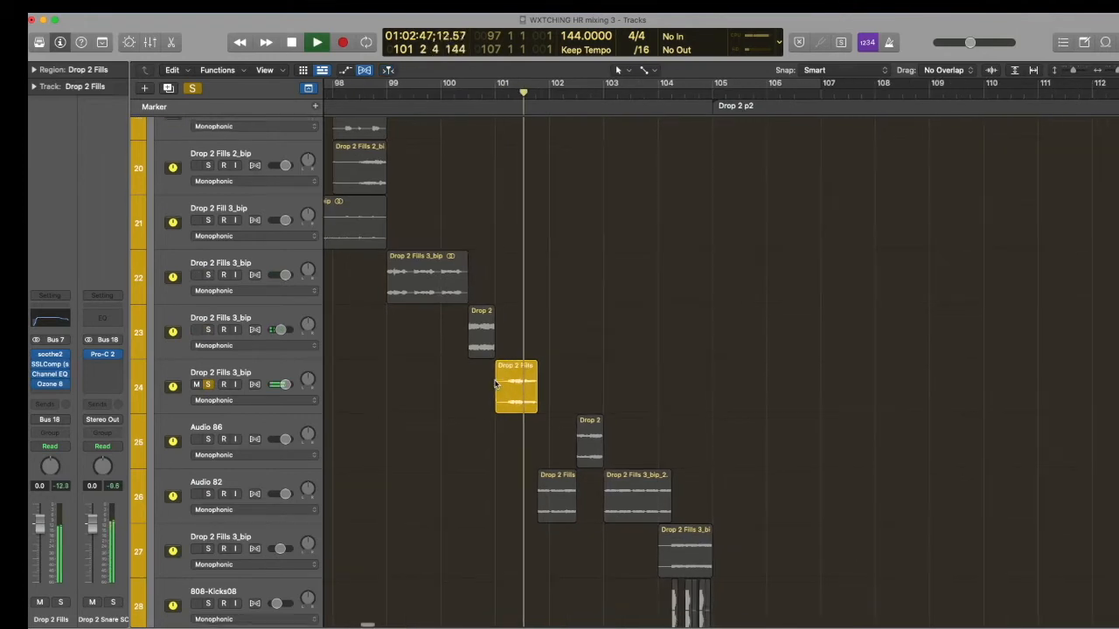
key(space)
scroll(196, 423, down, 2)
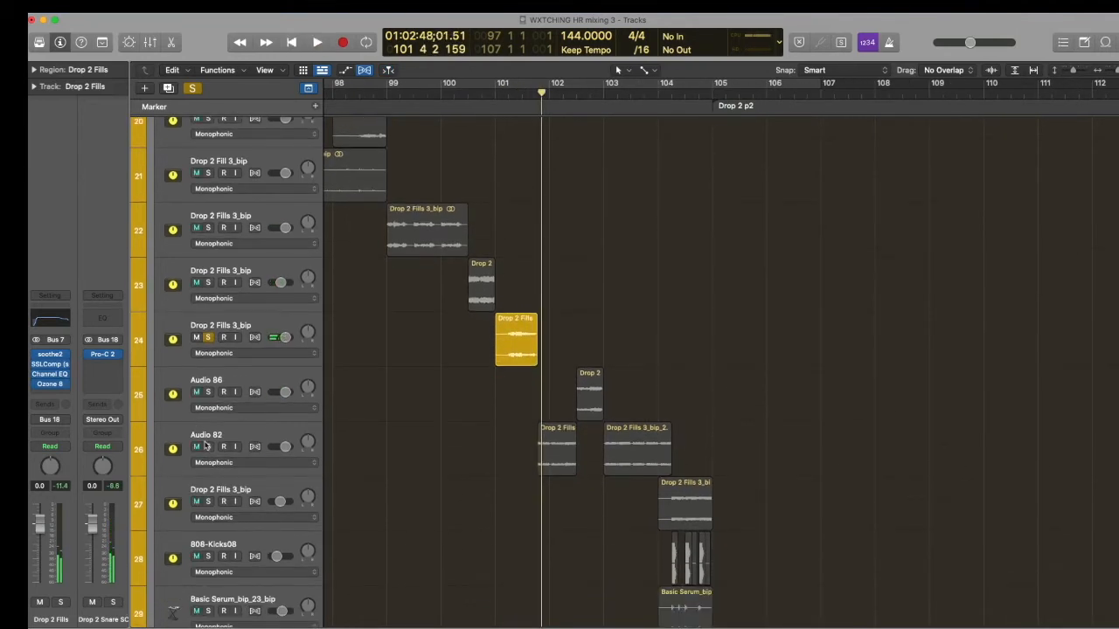
Step: Solo and play the first Audio 82 region just before bar 102, followed by Audio 86 alone over its region
alt+click(208, 448)
key(space)
scroll(350, 429, right, 2)
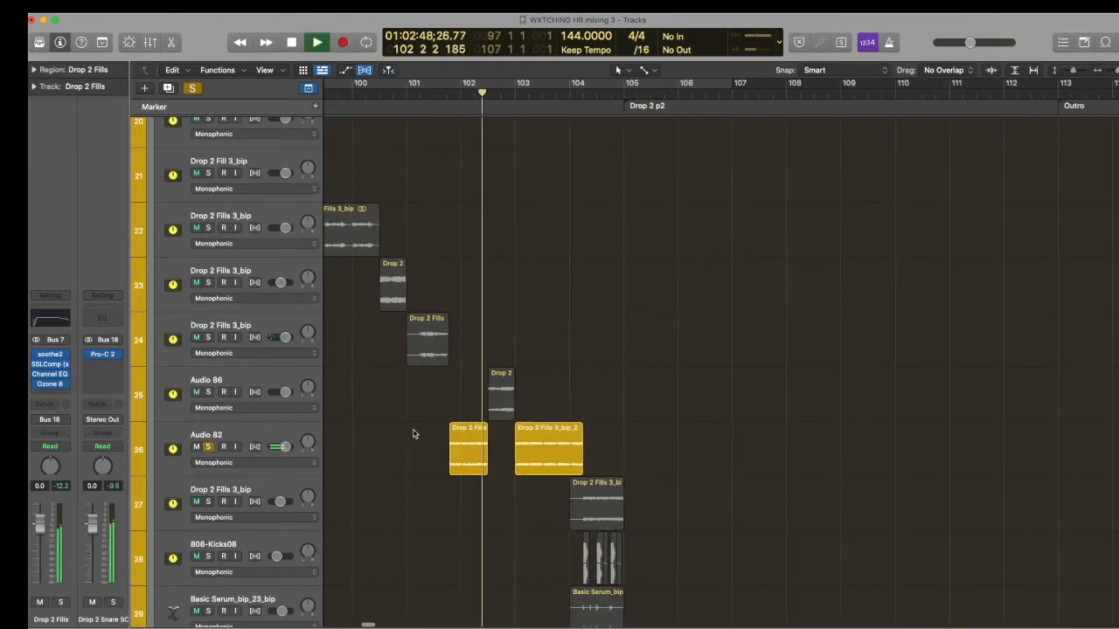
alt+click(209, 392)
key(space)
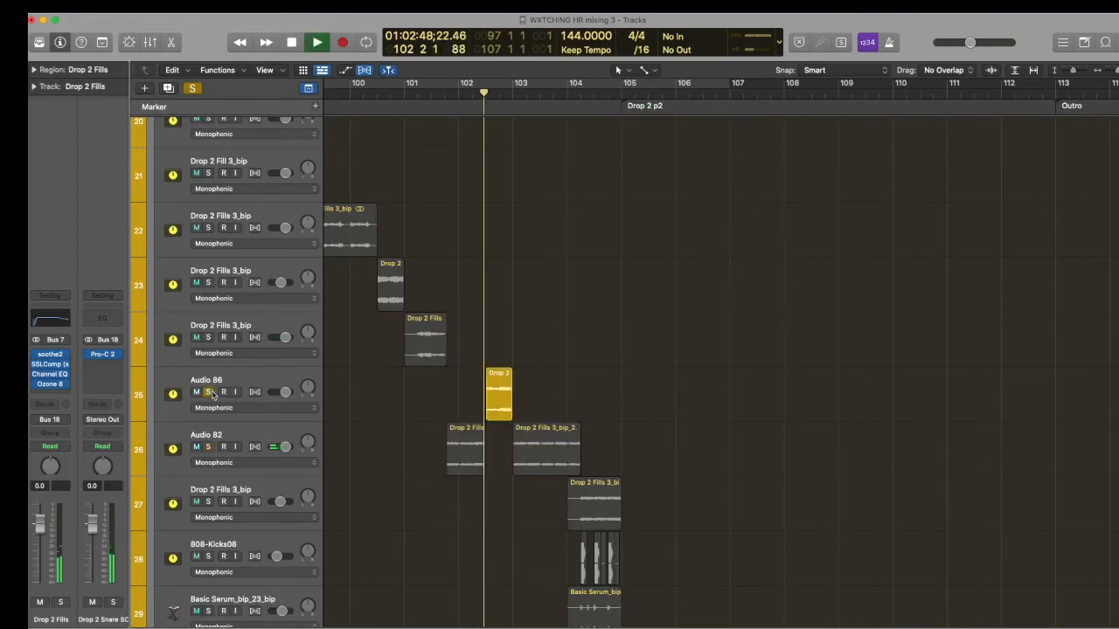
key(space)
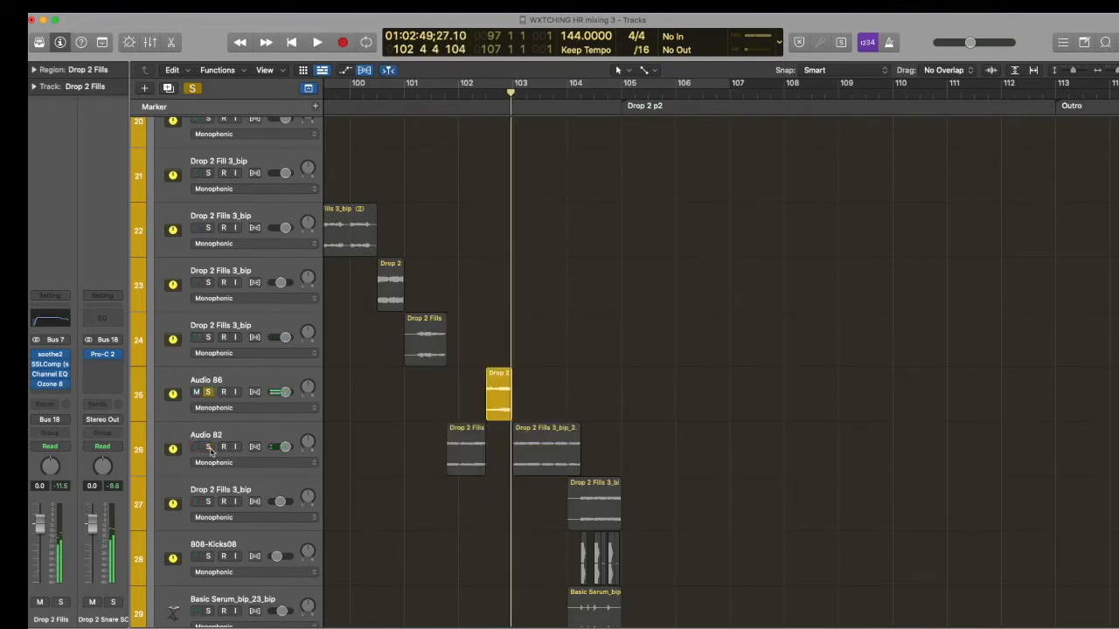
Step: Solo Audio 82 exclusively again, select its track, and play its second region from bar 103 to about bar 104
alt+click(209, 447)
key(space)
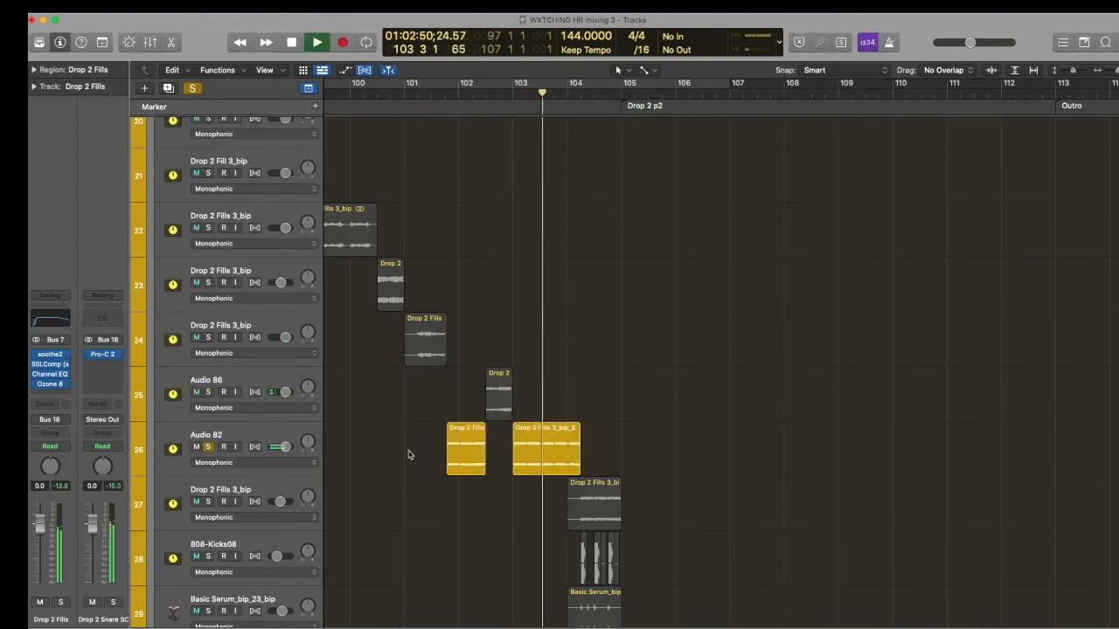
scroll(374, 455, down, 1)
click(272, 430)
scroll(418, 442, right, 2)
scroll(418, 442, down, 2)
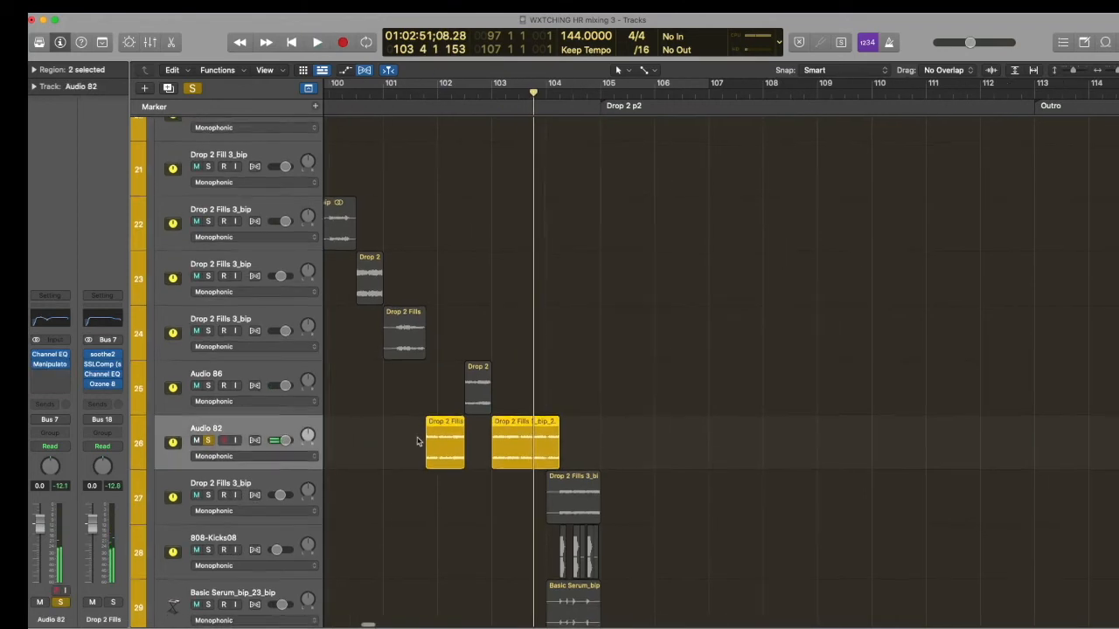
scroll(417, 441, down, 2)
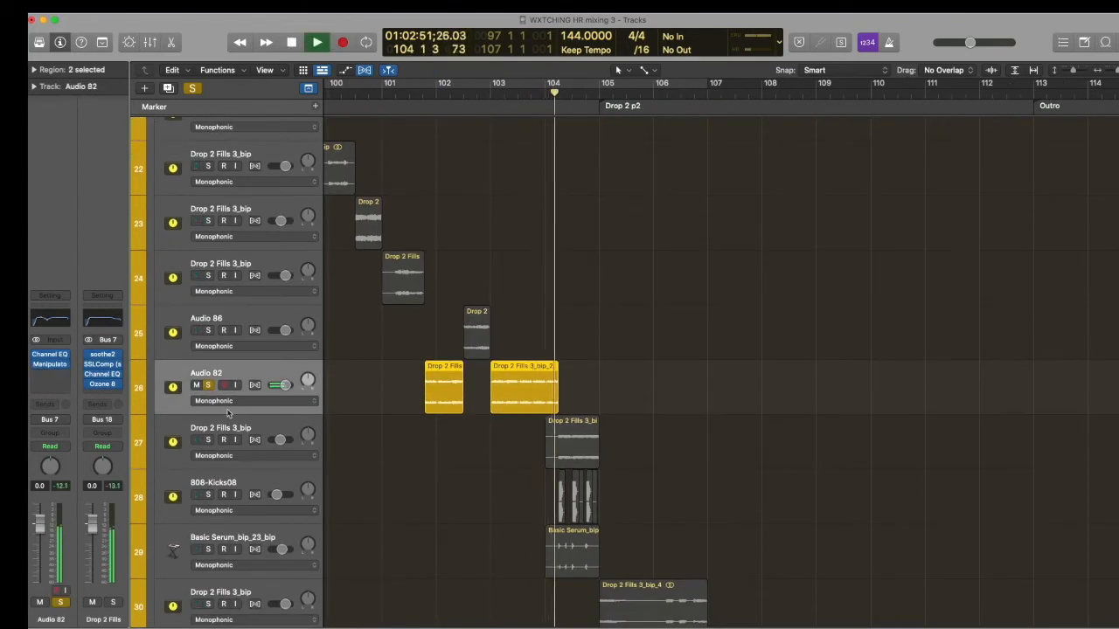
Step: Solo and play Drop 2 Fills 3_bip (track 27), dismiss the System Overload alert, and set the cycle range to bars 104–110
click(209, 440)
key(space)
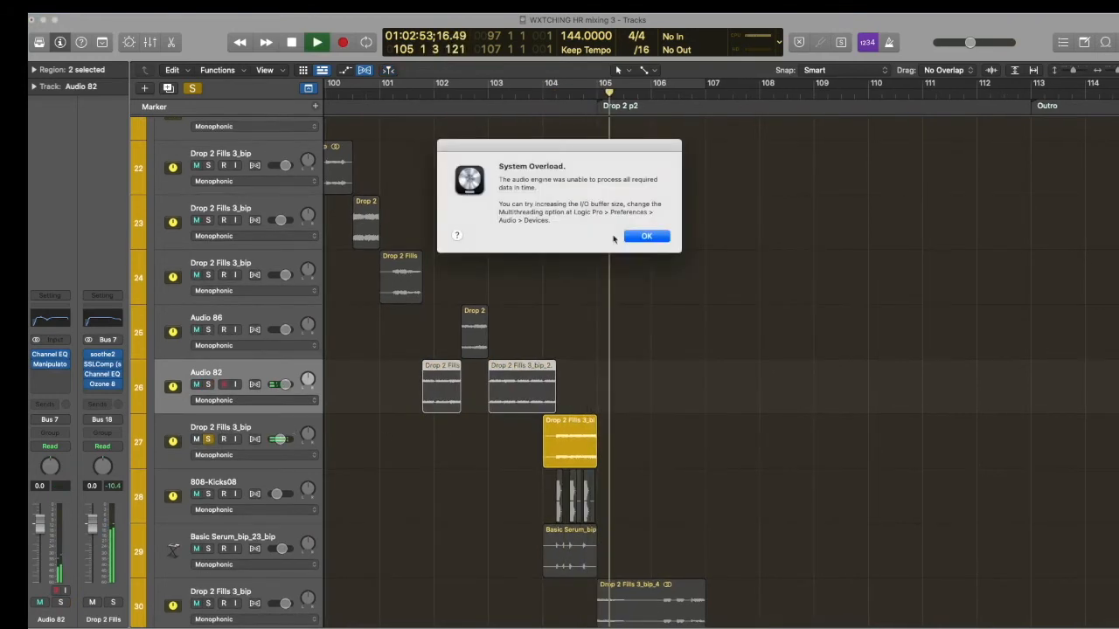
click(645, 236)
drag(511, 85, 837, 85)
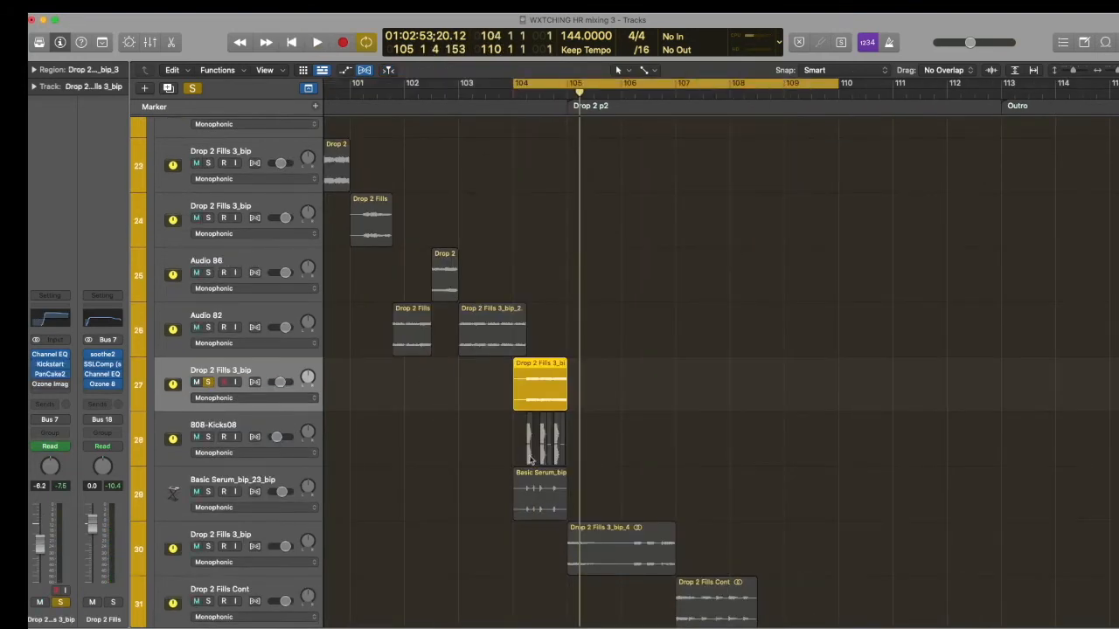
Step: Bypass Channel EQ, Kickstart, PanCake2 and Ozone Imager on track 27 and play its region dry from bar 104
mouse_move(39, 376)
drag(34, 374, 32, 356)
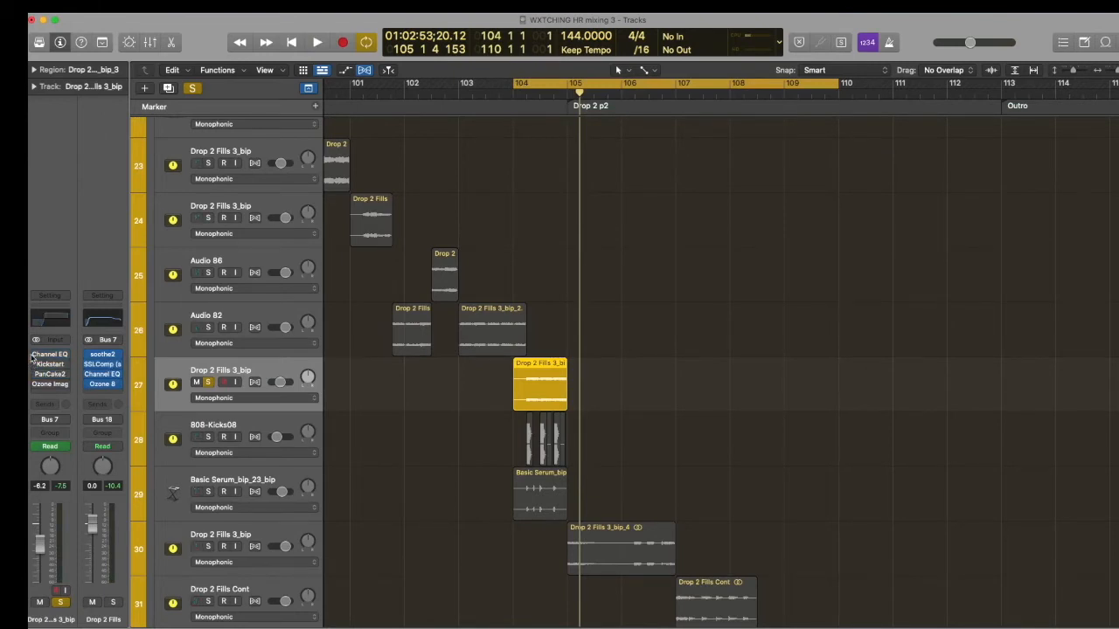
key(space)
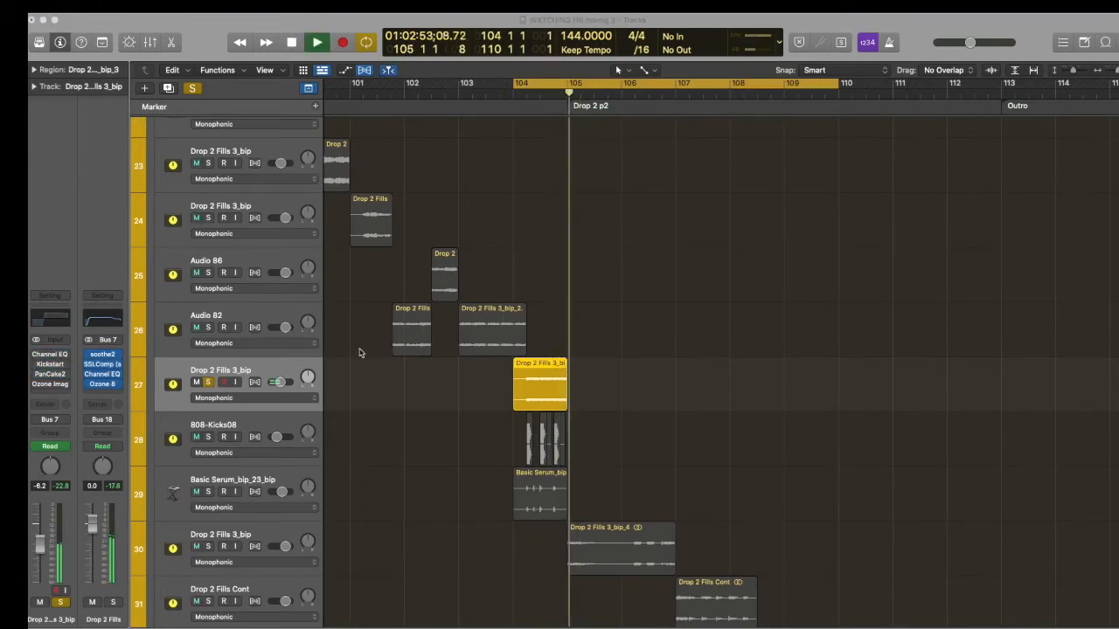
Step: Re-enable only the Channel EQ on track 27 and replay its region from bar 104 to compare the sound
mouse_move(102, 368)
click(34, 354)
key(space)
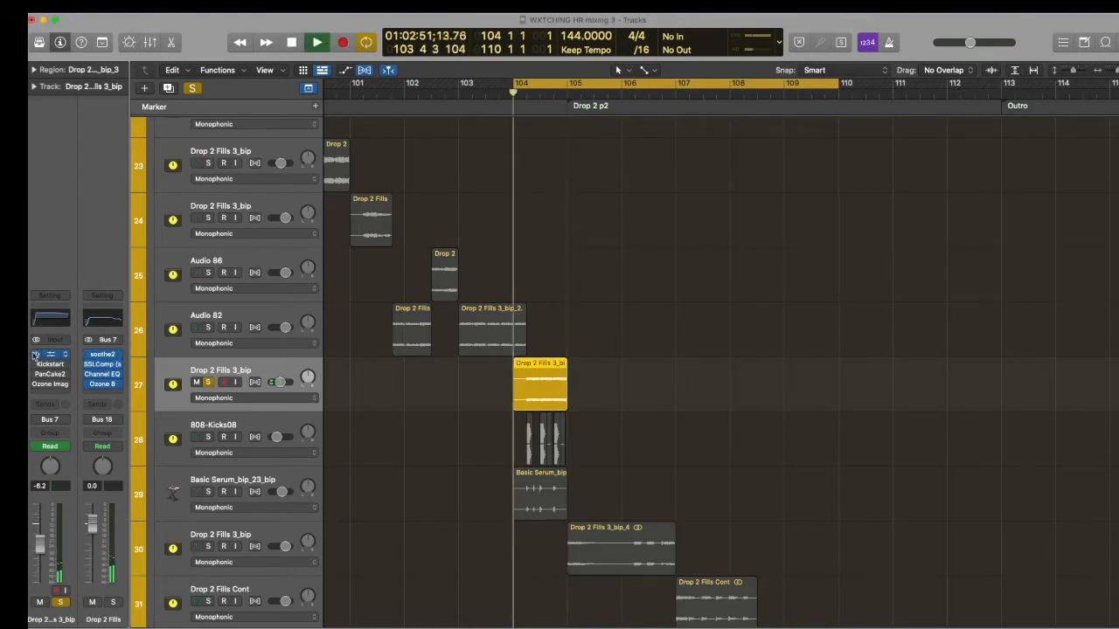
key(space)
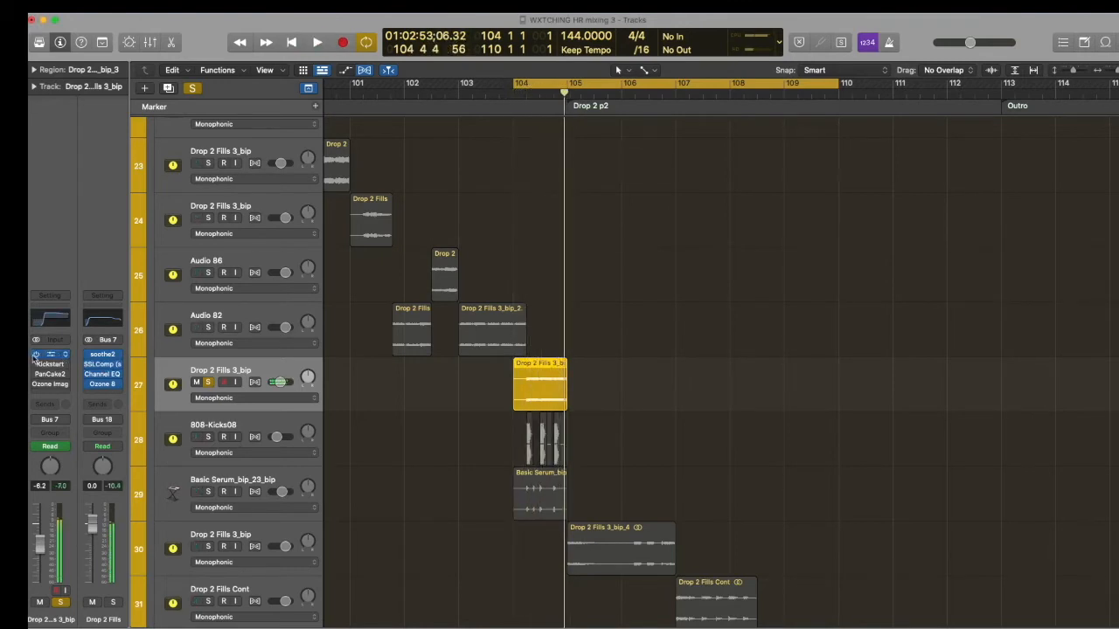
Step: Show and close the Kickstart plug-in, re-enable Kickstart, PanCake2 and Ozone Imager on track 27, and replay its region
click(48, 363)
key(space)
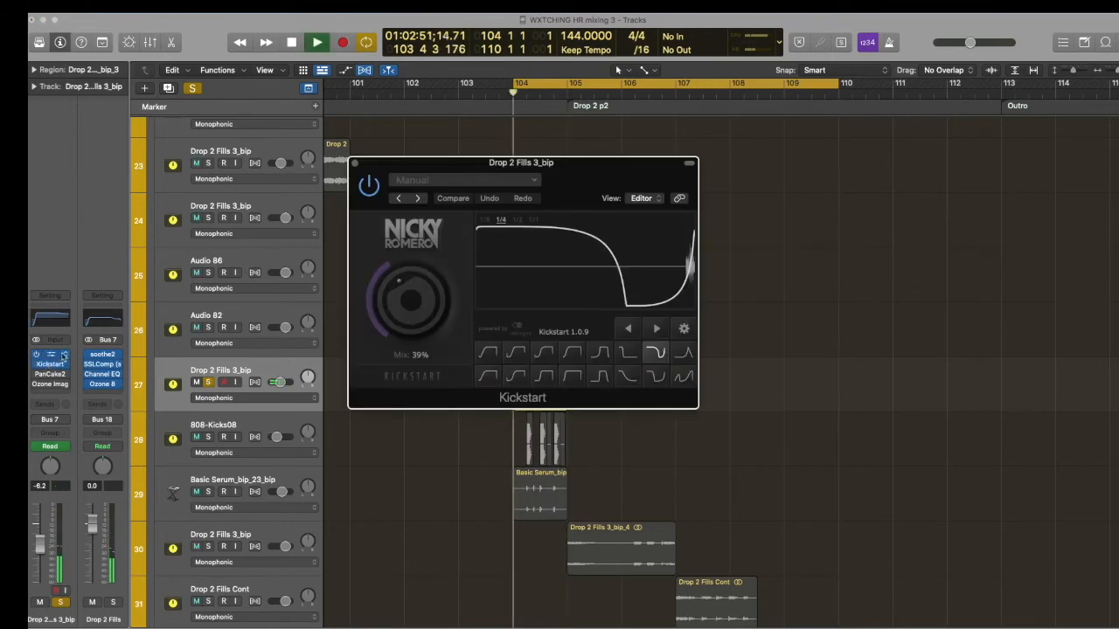
click(355, 163)
key(space)
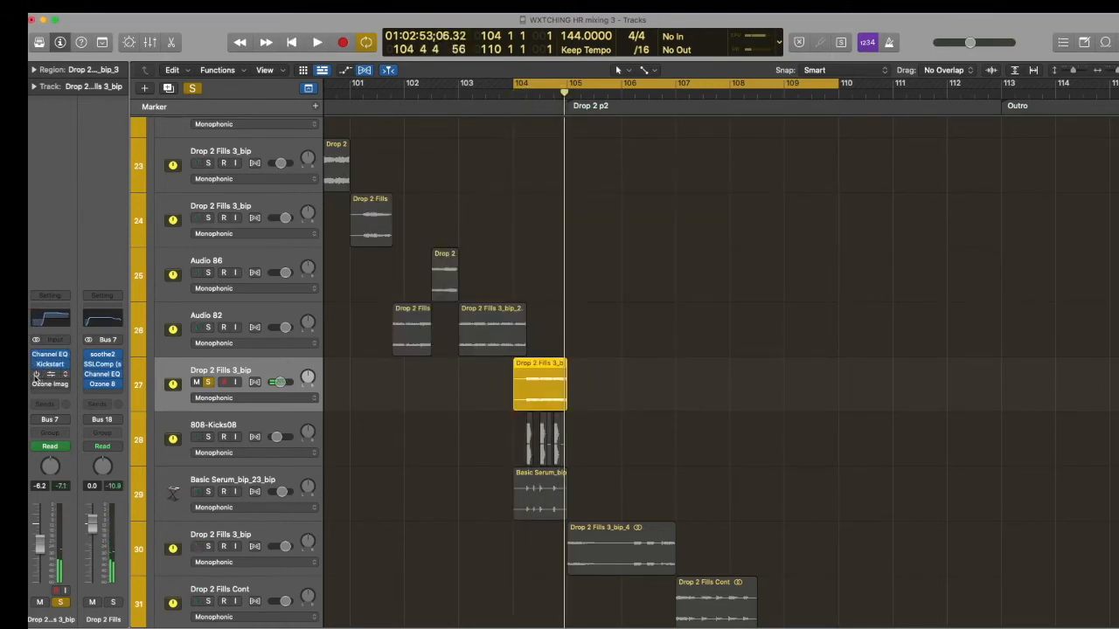
key(space)
scroll(490, 397, down, 2)
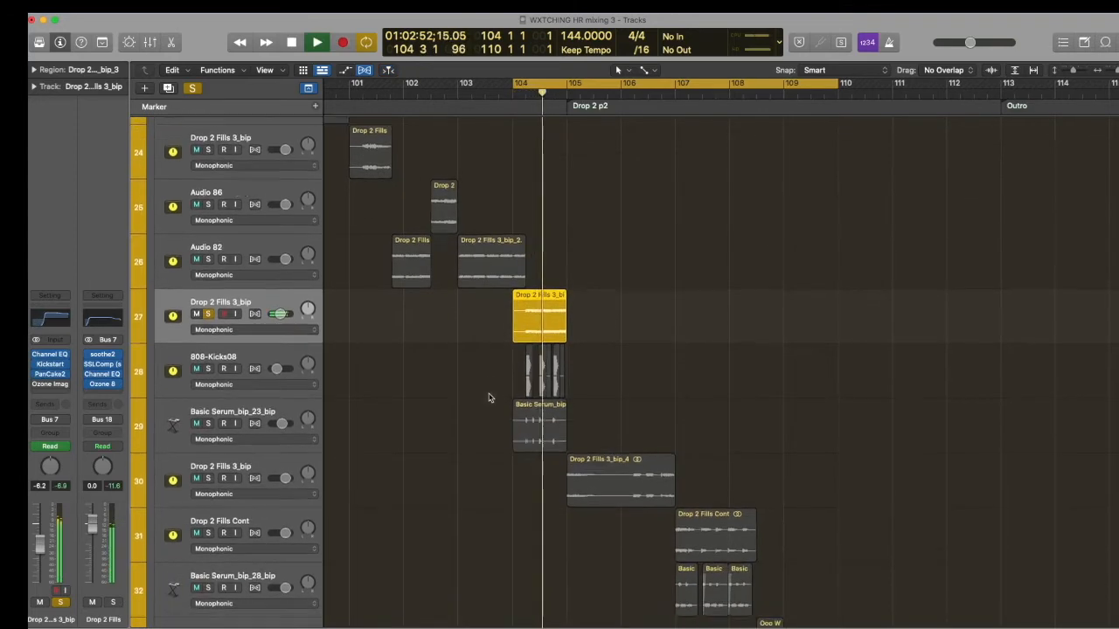
Step: Solo 808-Kicks08 together with Basic Serum_bip_23_bip instead of track 27, play them from bar 104, and select the Serum track
click(209, 364)
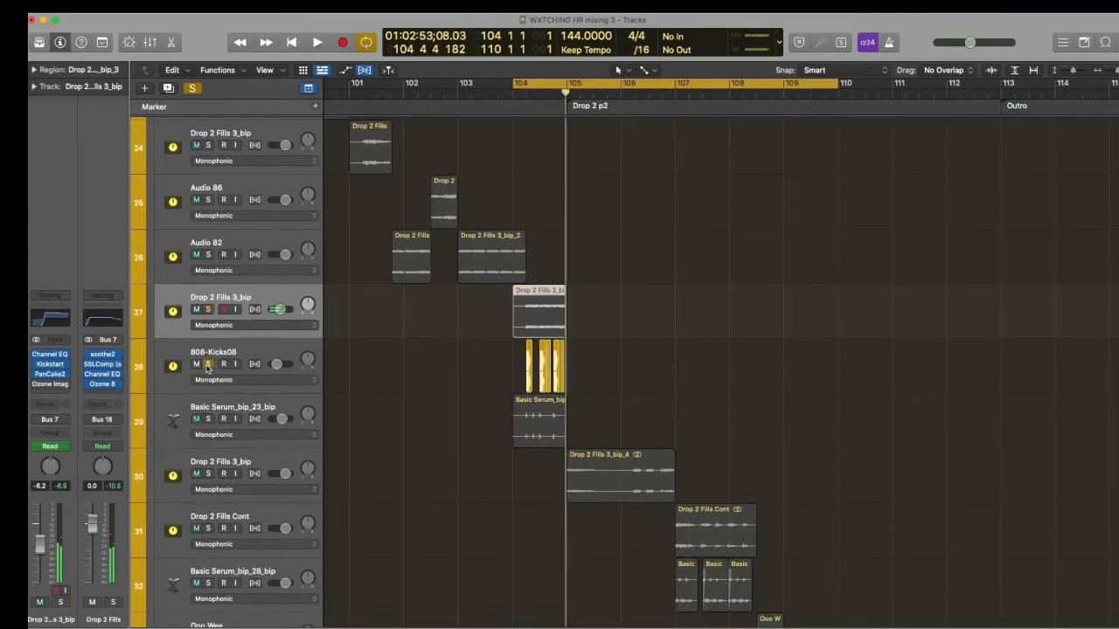
key(space)
click(209, 420)
key(space)
click(236, 410)
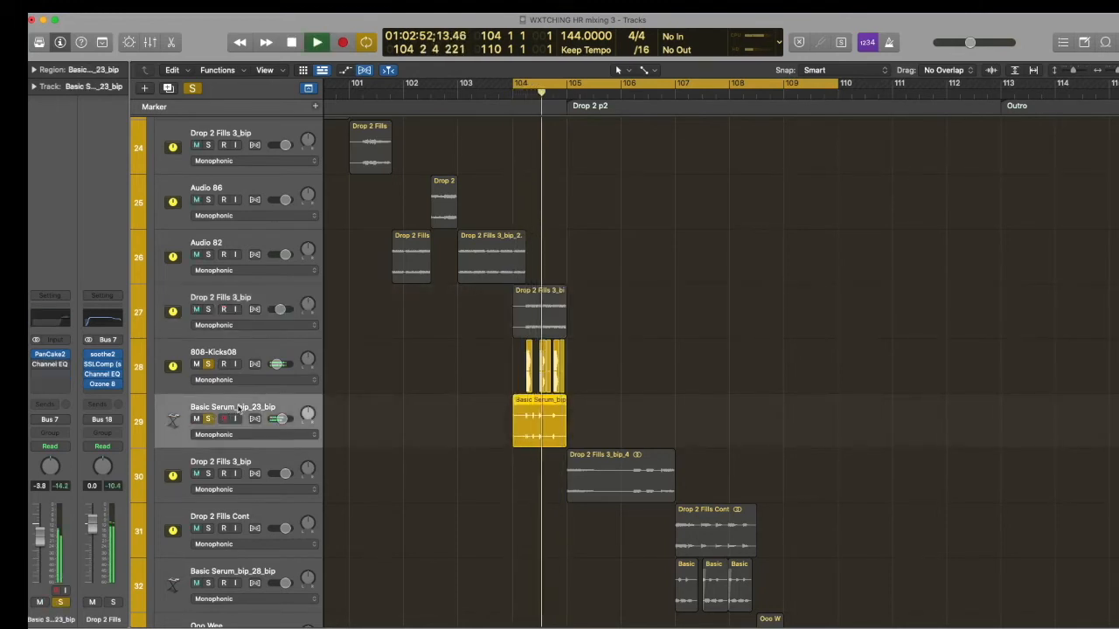
Step: Solo track 27 exclusively, clear its solo, and play all the fill layers together from bar 104
alt+click(210, 309)
key(space)
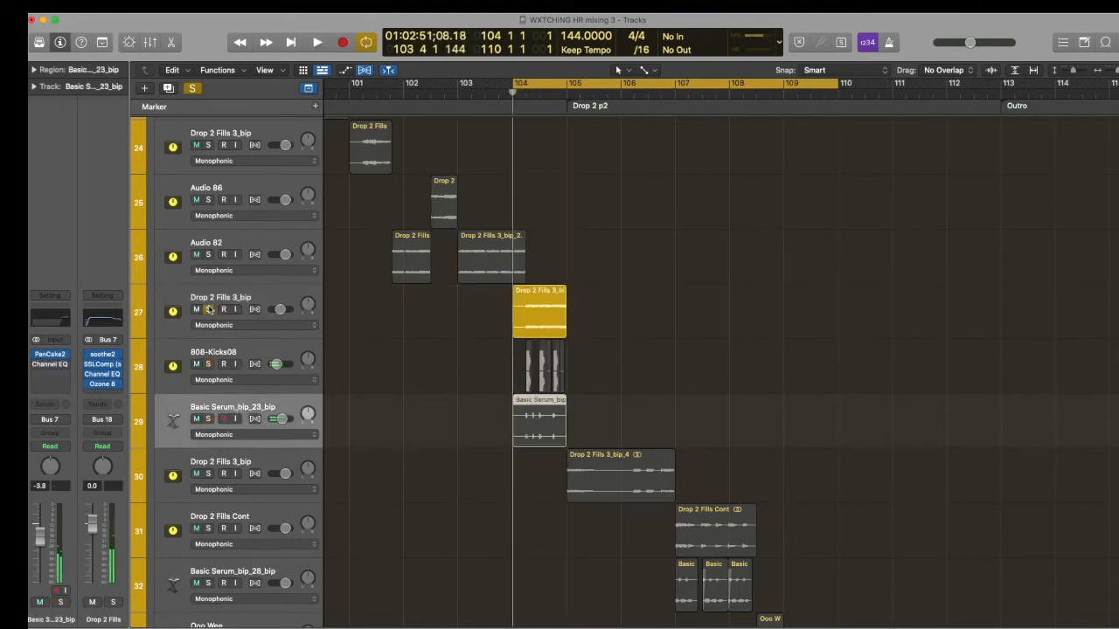
click(209, 309)
key(space)
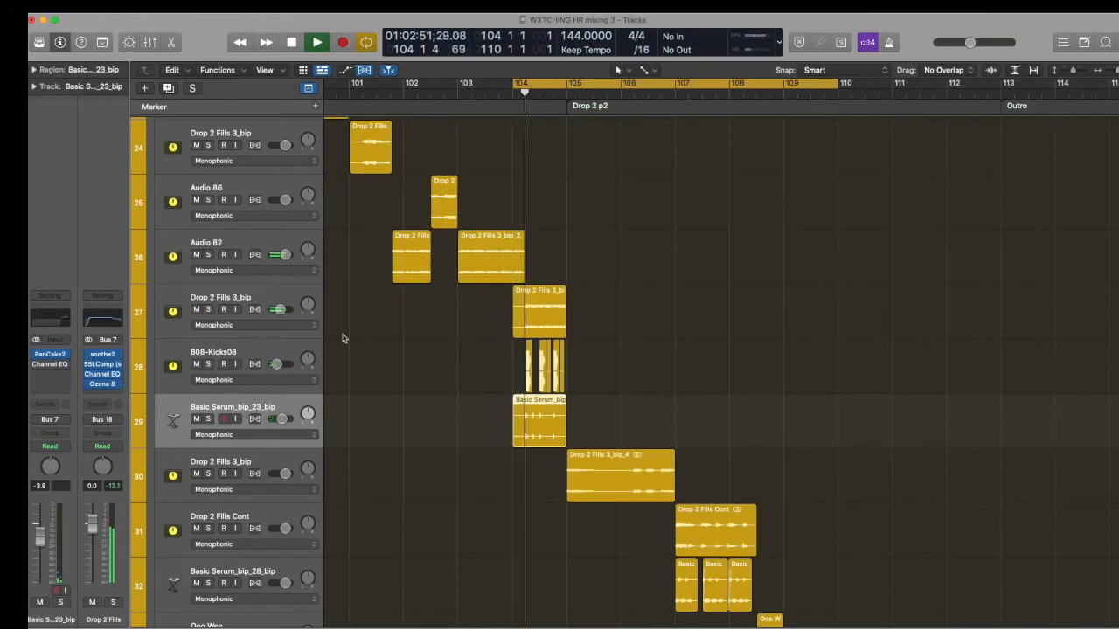
scroll(342, 339, down, 3)
key(space)
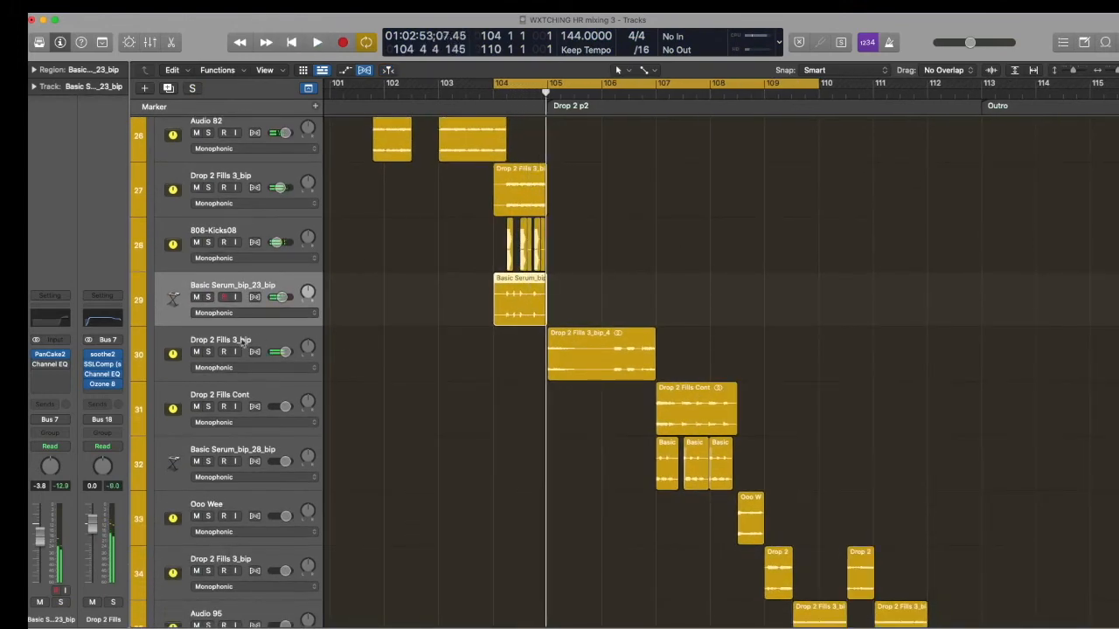
Step: Solo Drop 2 Fills 3_bip on track 30, play it from bar 105 with cycling off, and select its track
click(208, 352)
key(space)
scroll(579, 157, down, 2)
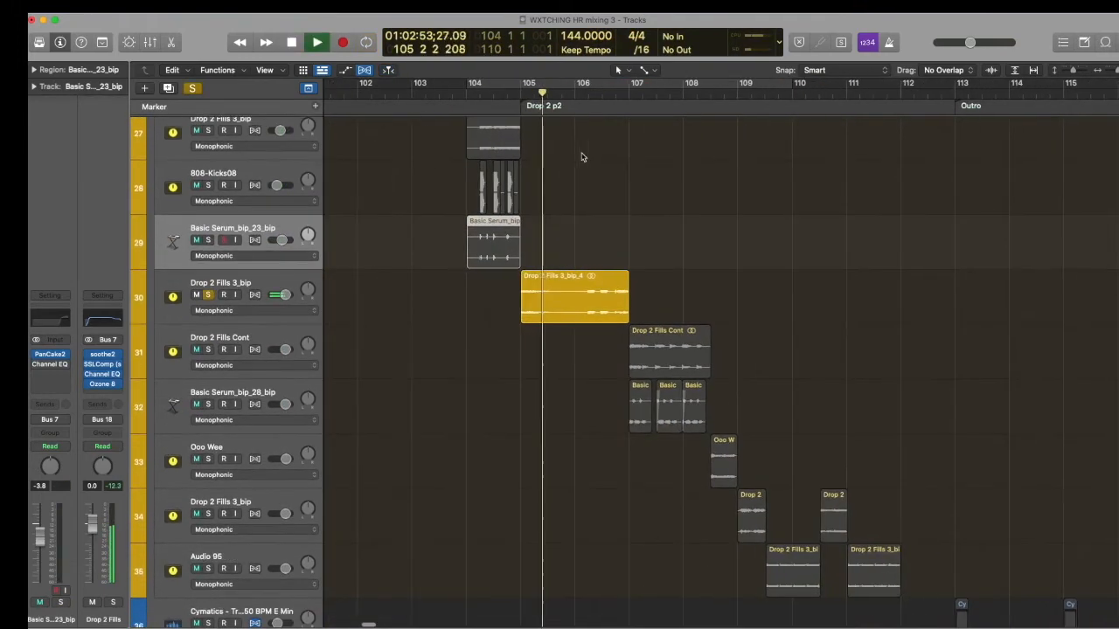
click(316, 292)
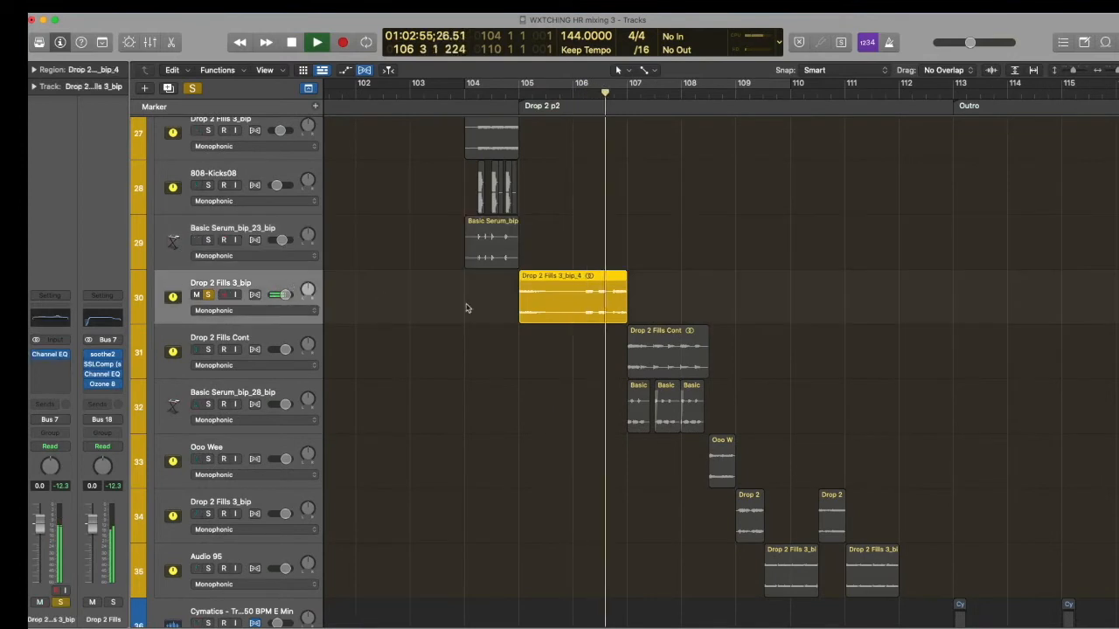
Step: Solo Drop 2 Fills Cont exclusively, add Basic Serum_bip_28_bip to the solo, play both, and select the Serum track
alt+click(208, 350)
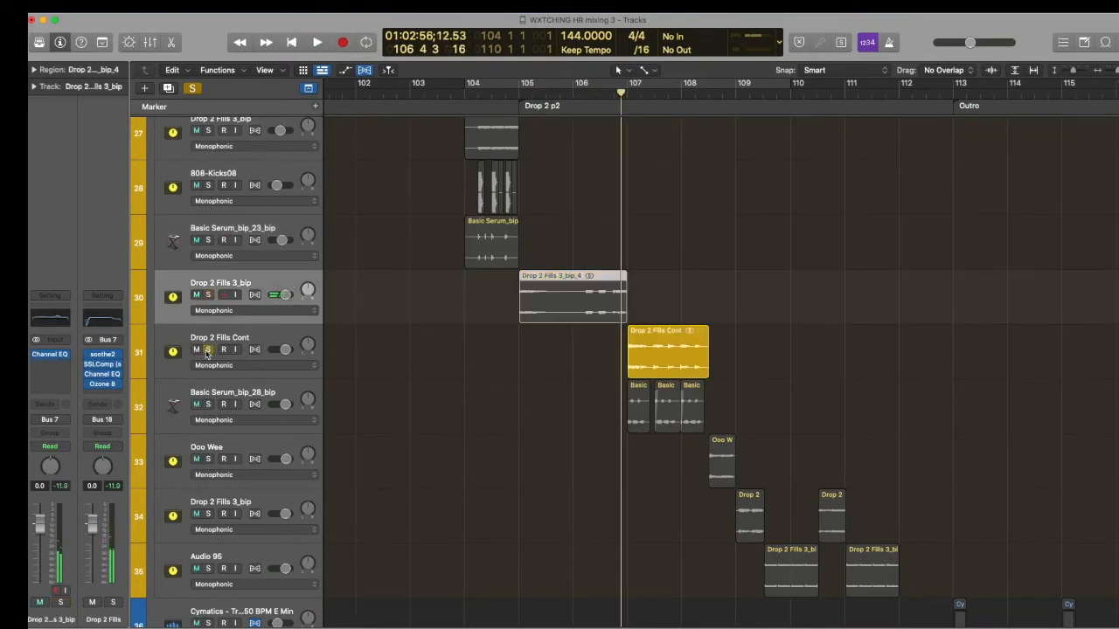
scroll(547, 337, down, 1)
key(space)
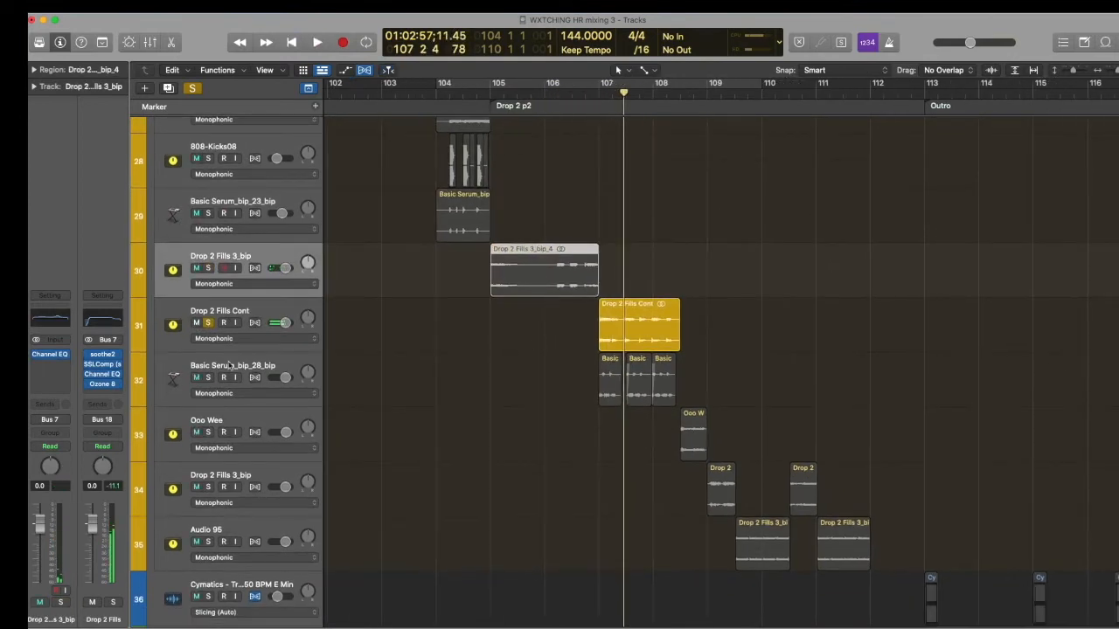
click(208, 377)
key(space)
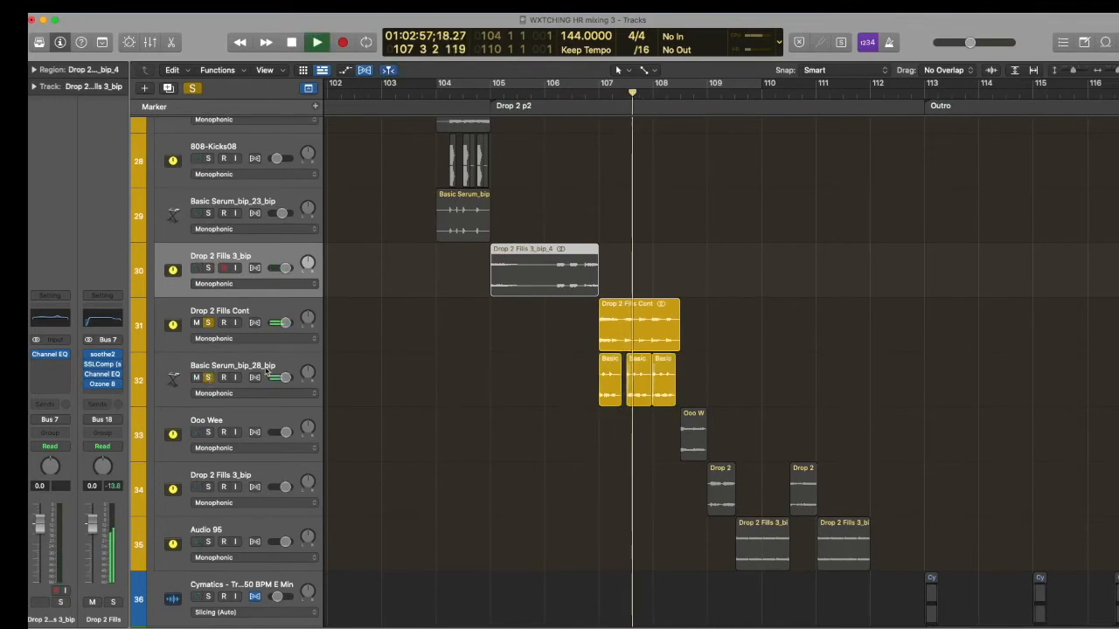
click(268, 371)
key(space)
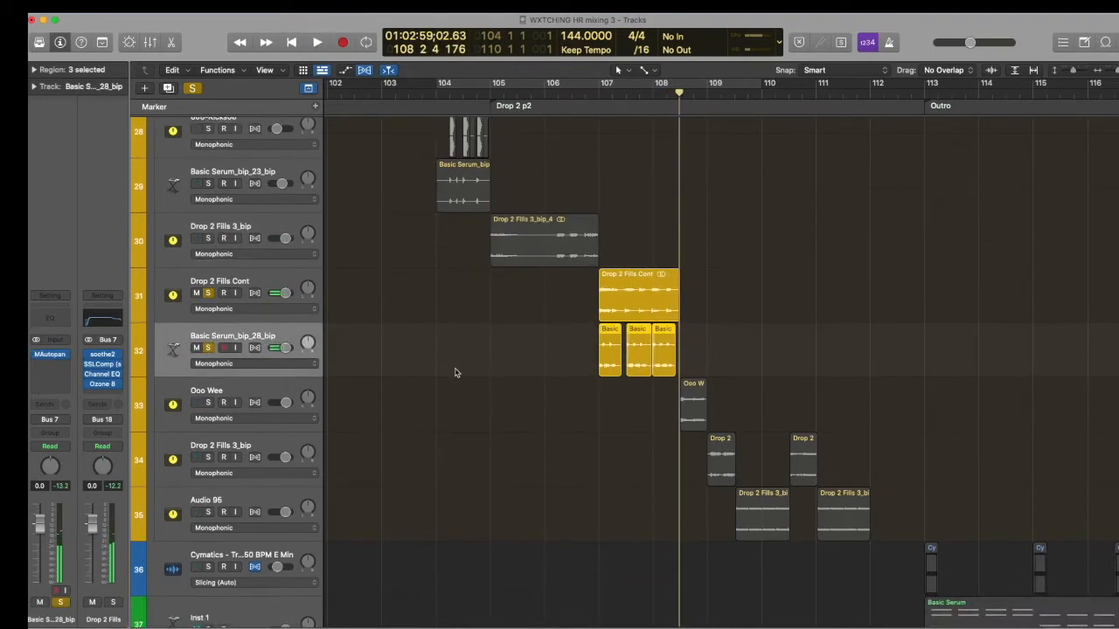
Step: Solo the Ooo Wee track and play its fill from bar 108
scroll(455, 369, down, 3)
click(208, 303)
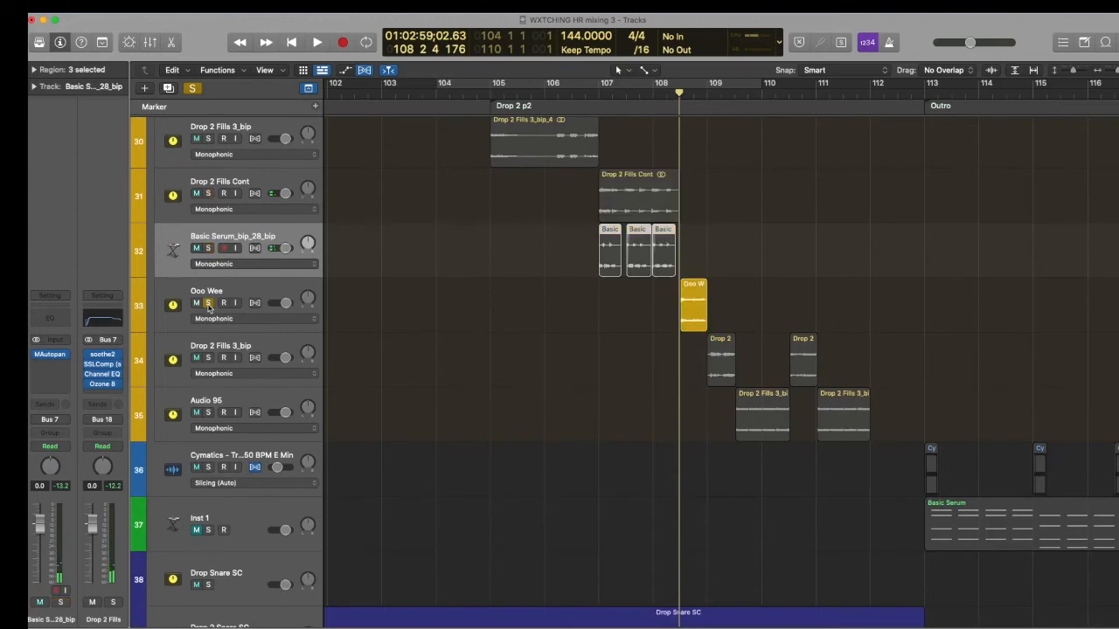
key(space)
click(428, 313)
key(space)
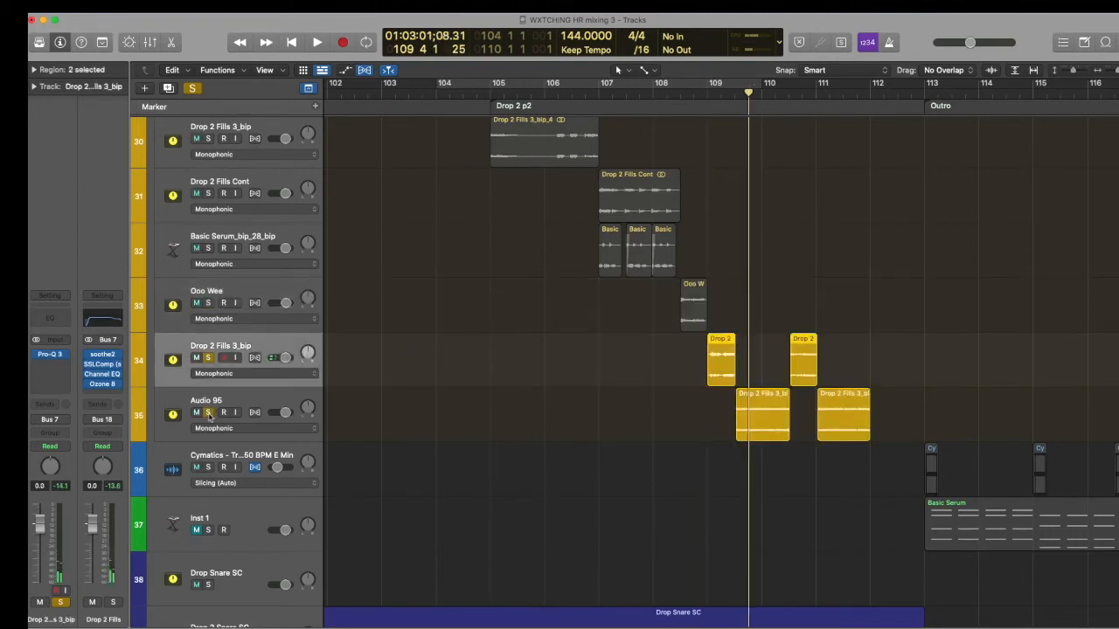
Step: Play Drop 2 Fills 3_bip on track 34 together with Audio 95 through bar 112, selecting each track in turn
key(space)
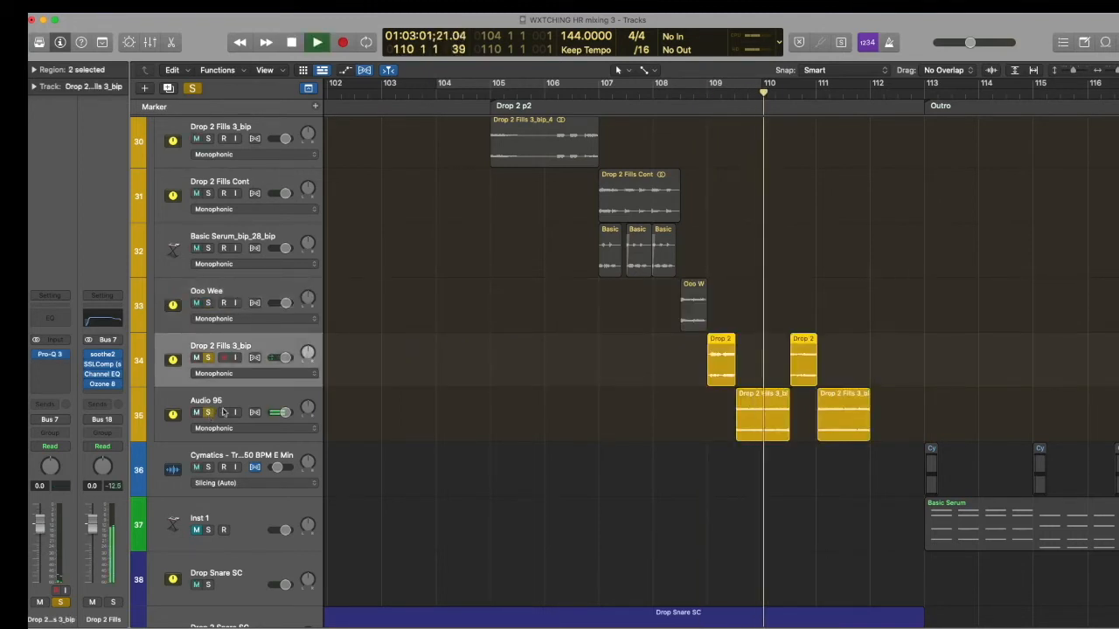
click(252, 403)
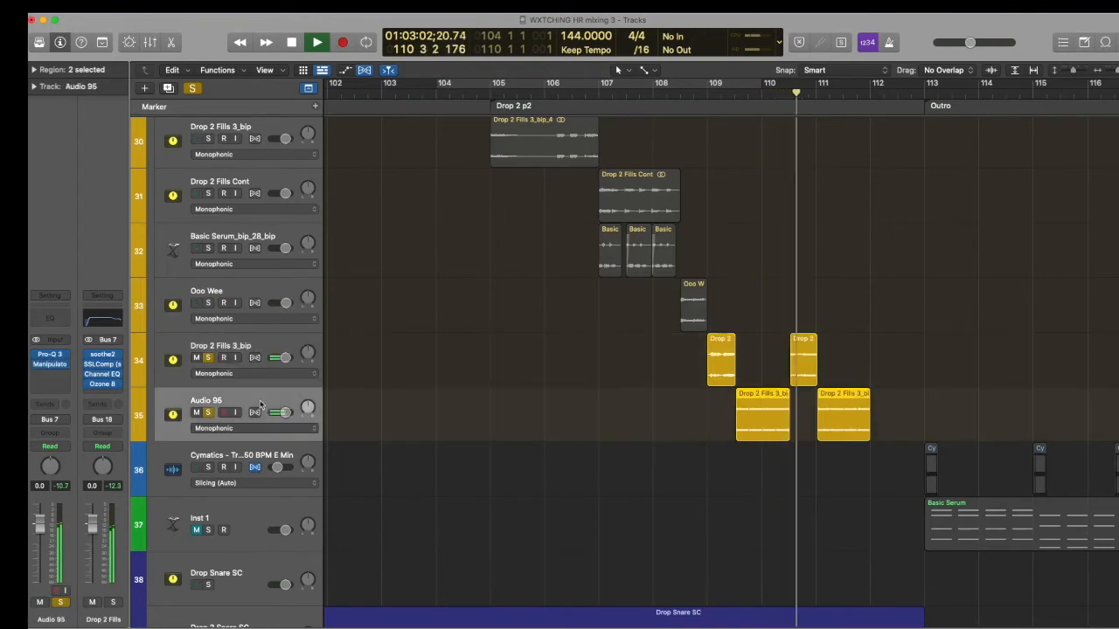
click(267, 348)
key(space)
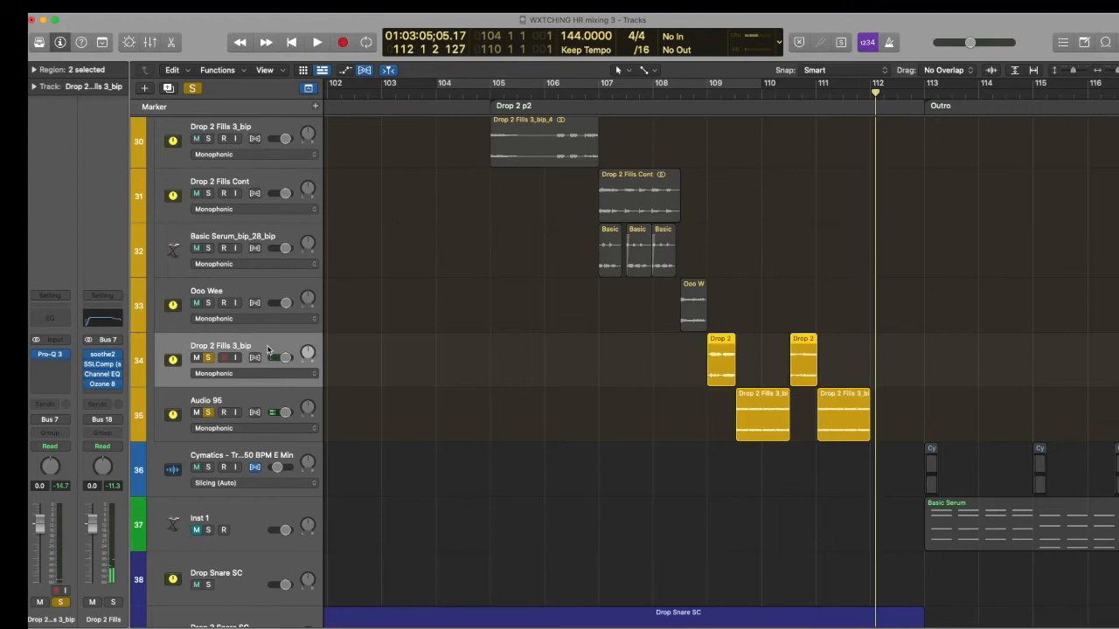
Step: Clear the solos on Audio 95 and on Drop 2 Fills 3_bip, track 34
key(z)
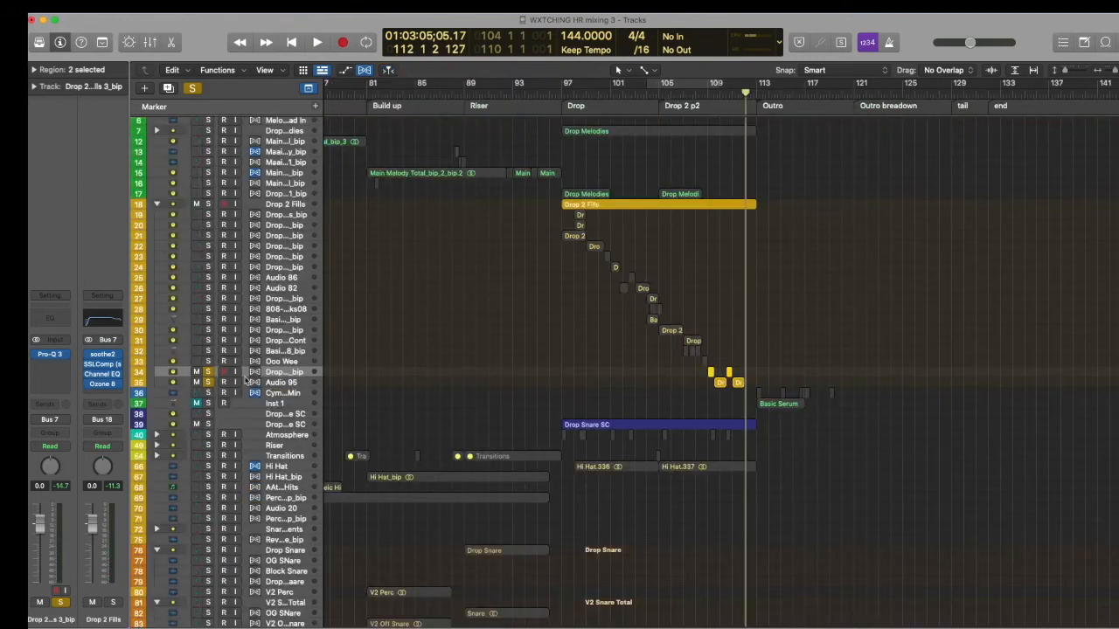
click(210, 382)
click(208, 371)
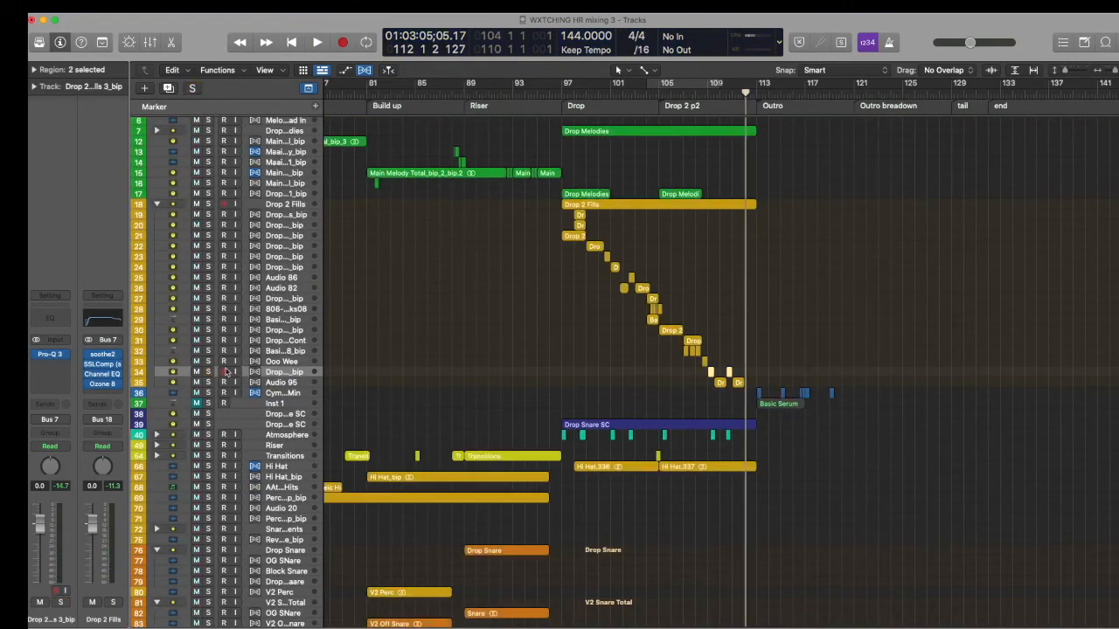
Step: Return the playhead to the start of the drop at bar 97 and select the Drop 2 Fills track stack
scroll(528, 327, down, 2)
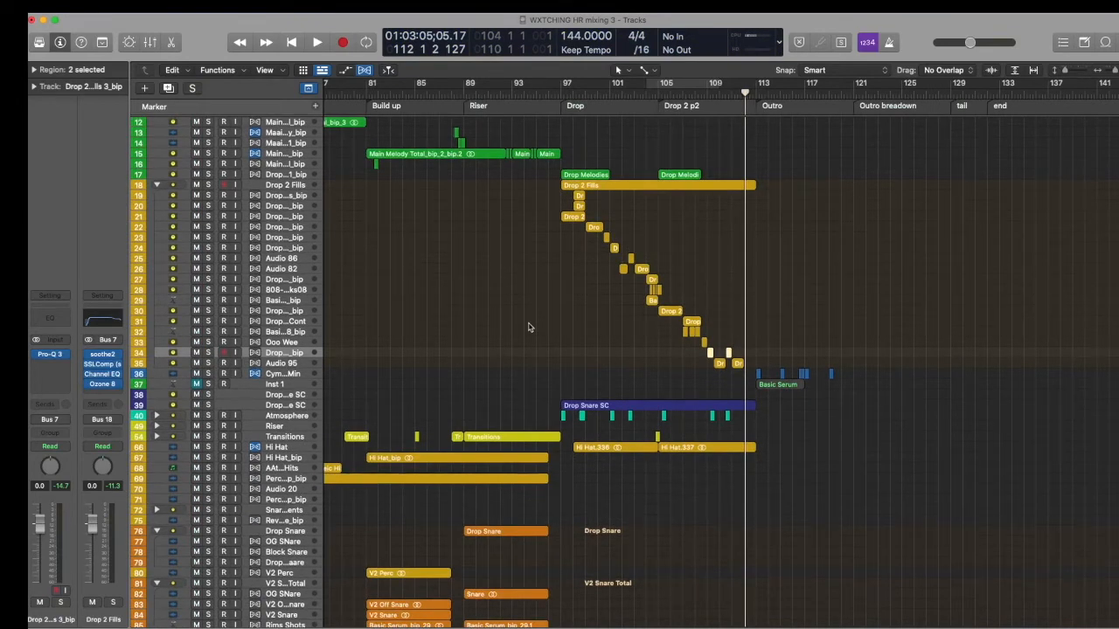
scroll(530, 325, up, 8)
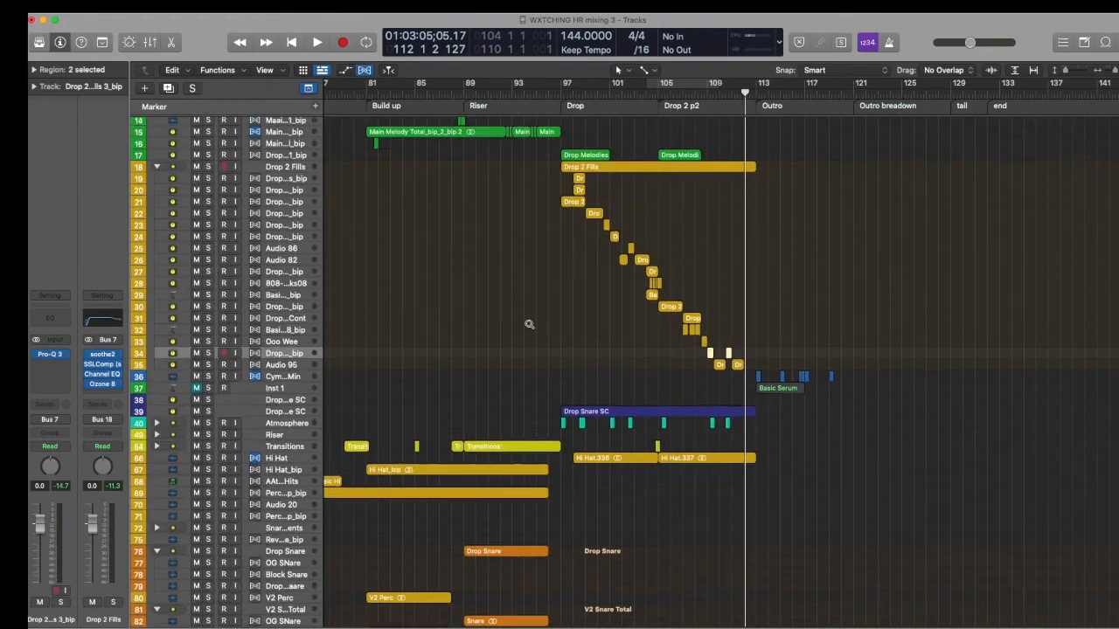
scroll(736, 300, up, 8)
scroll(734, 301, up, 5)
scroll(735, 301, left, 5)
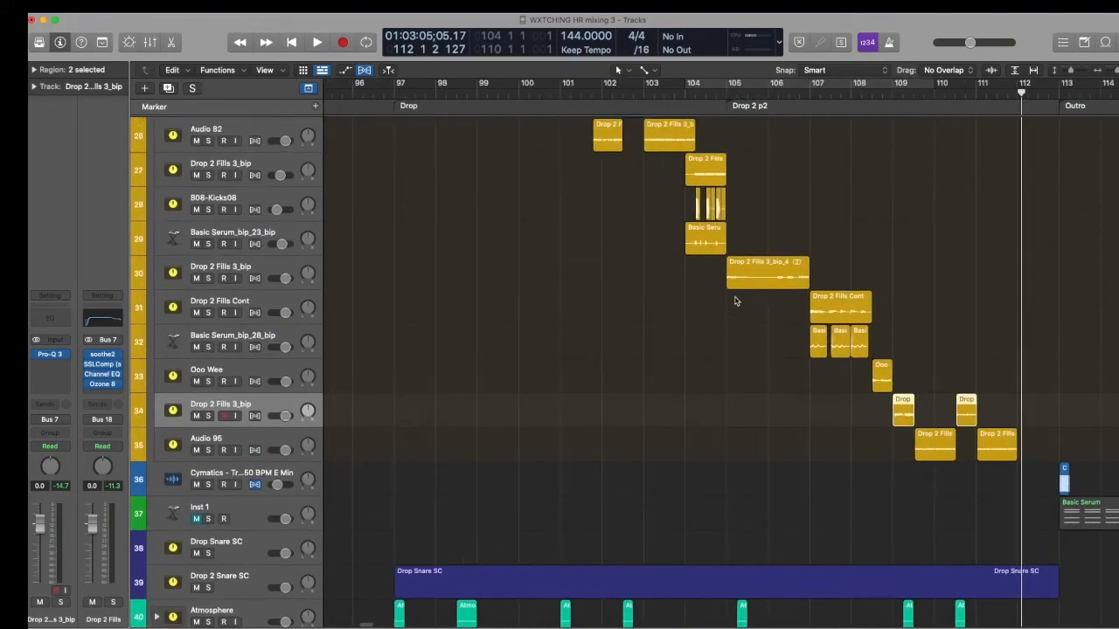
scroll(690, 278, up, 3)
scroll(691, 278, left, 1)
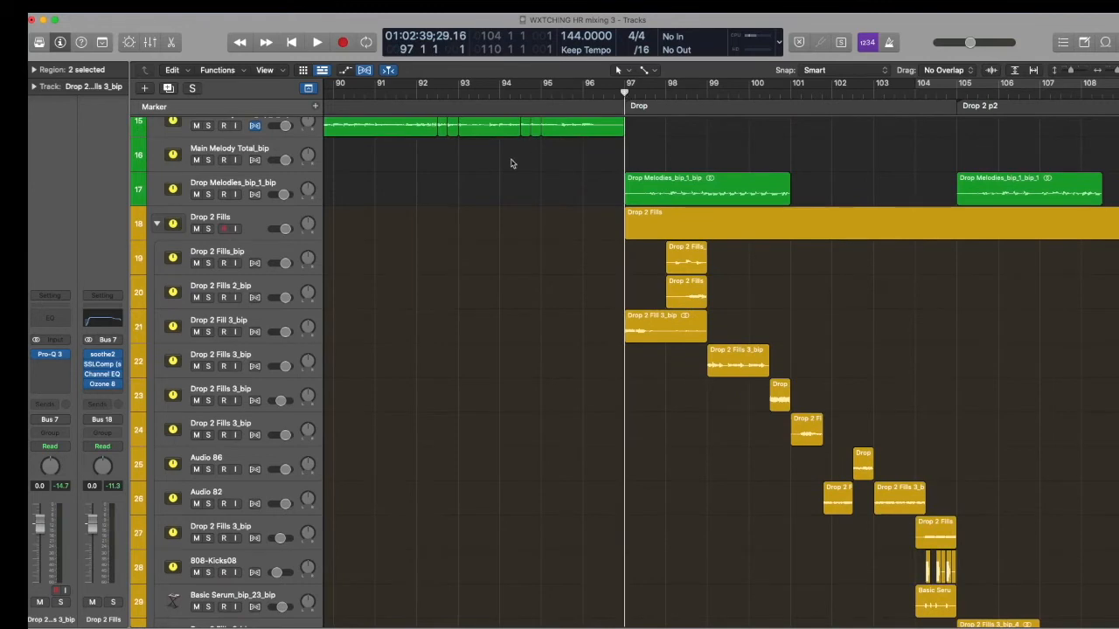
click(271, 221)
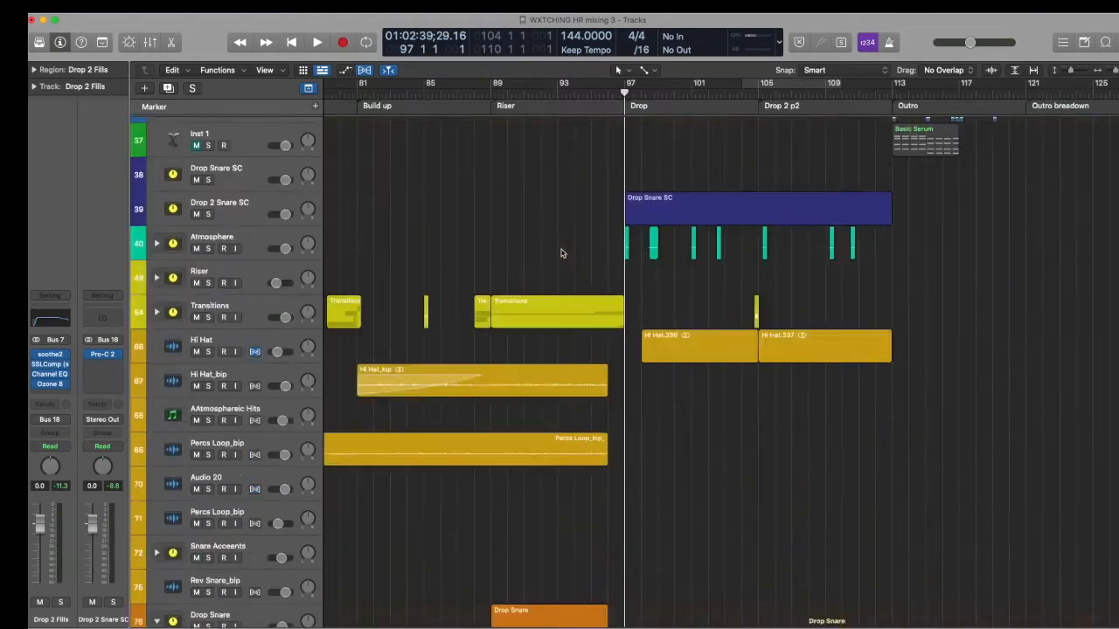
Step: Look through the second drop's snare, sub, mid bass and kick tracks, briefly playing from bar 97
scroll(564, 252, down, 12)
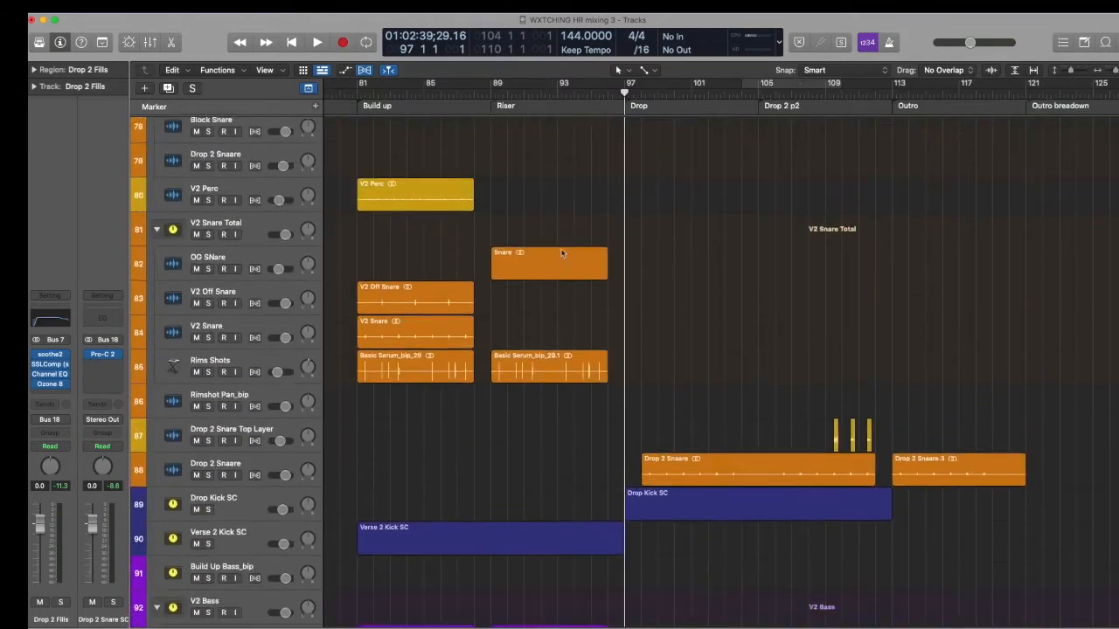
scroll(562, 253, down, 15)
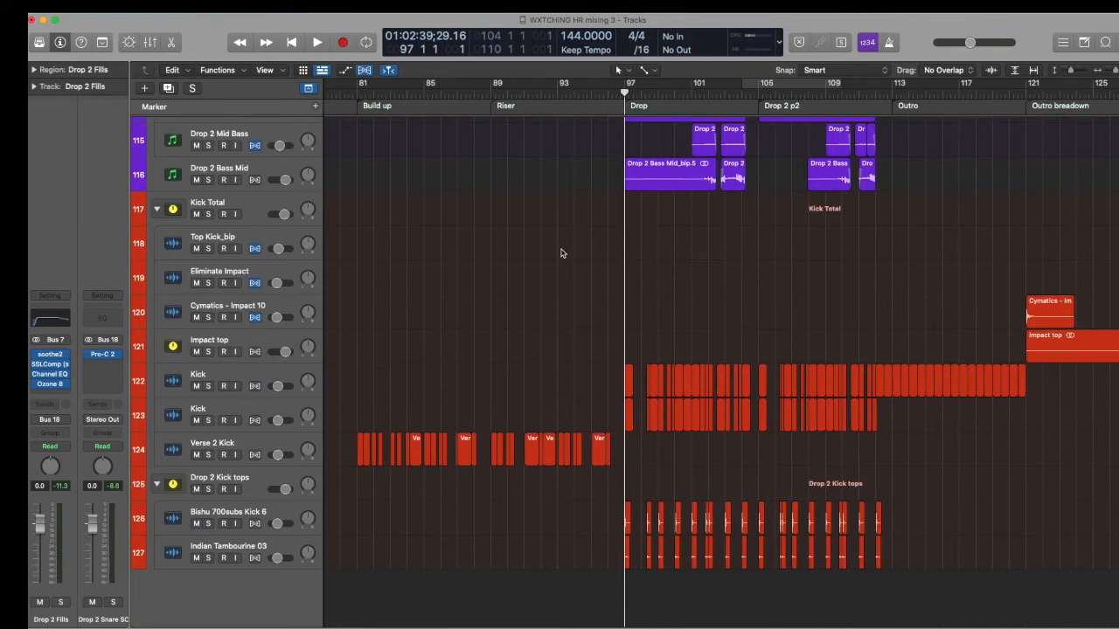
key(space)
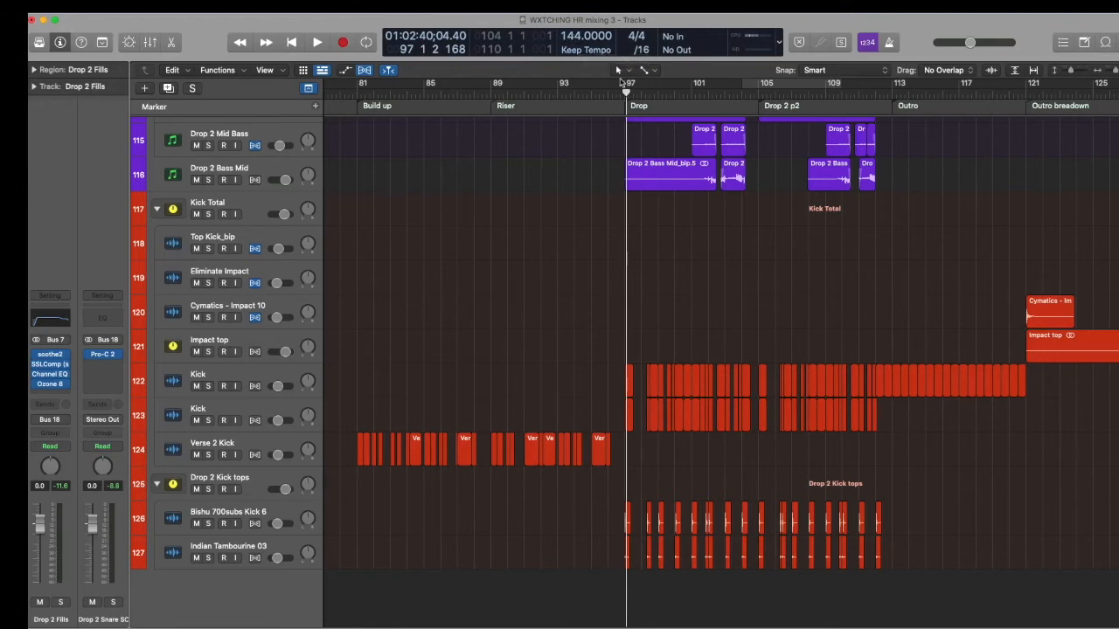
scroll(924, 149, down, 5)
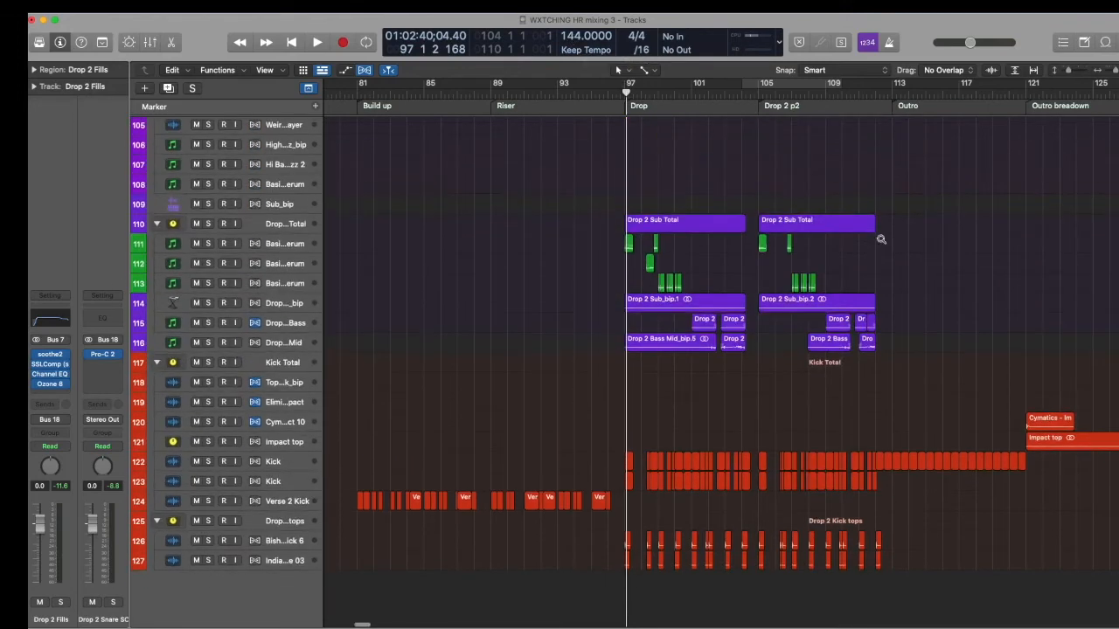
scroll(881, 241, left, 10)
scroll(592, 276, right, 10)
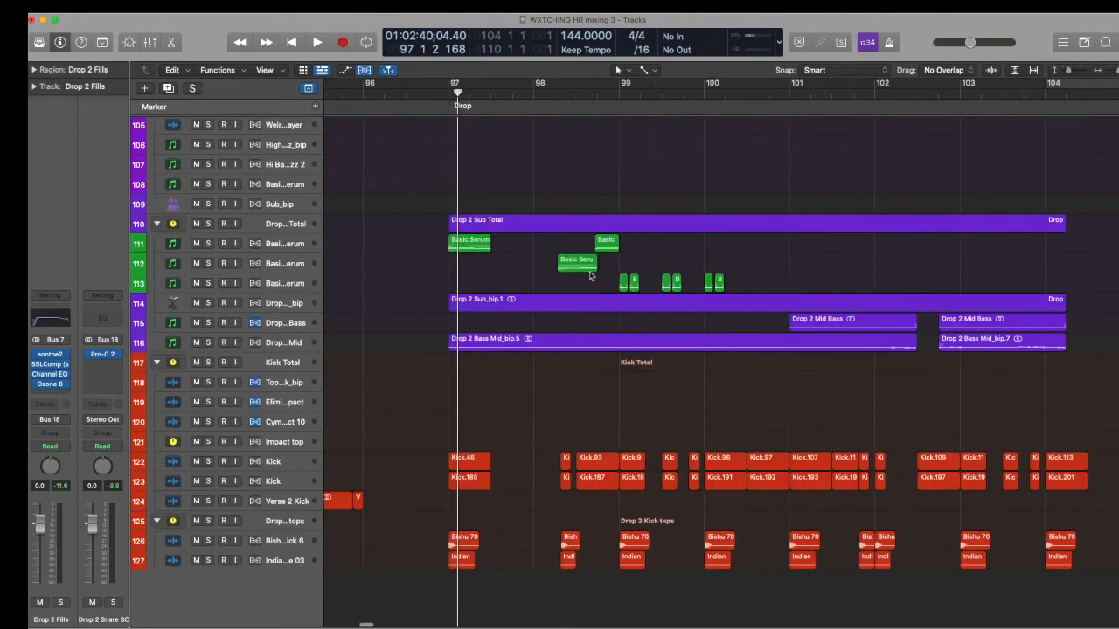
scroll(590, 276, left, 8)
scroll(590, 276, up, 3)
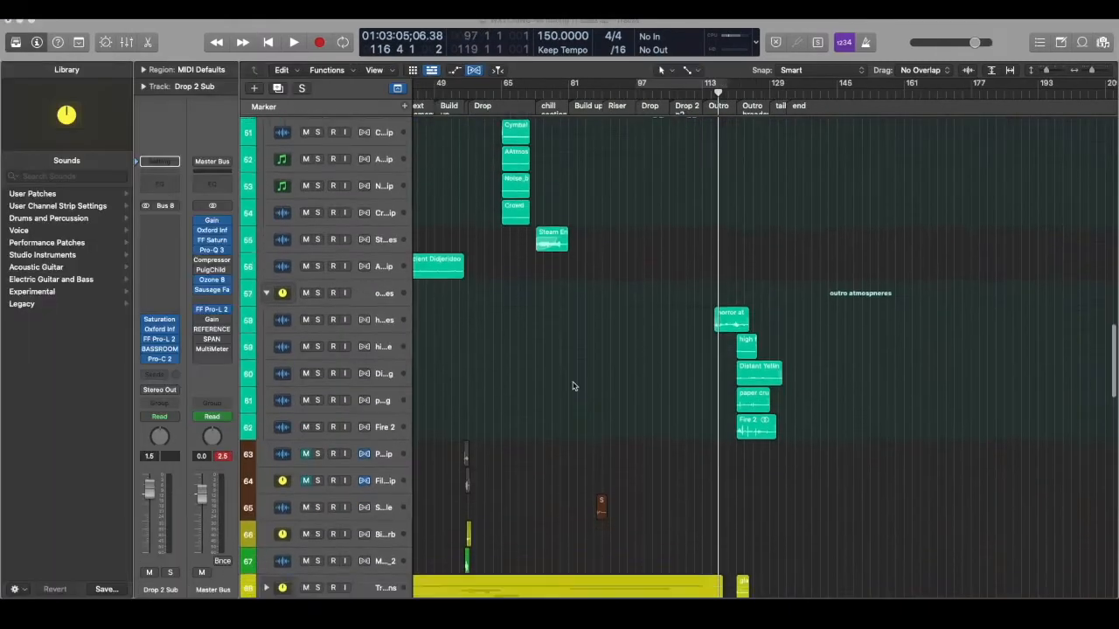
Step: Place the playhead at the start of the Outro, bar 113, and look over the vocal, melody and outro tracks there
scroll(571, 386, down, 2)
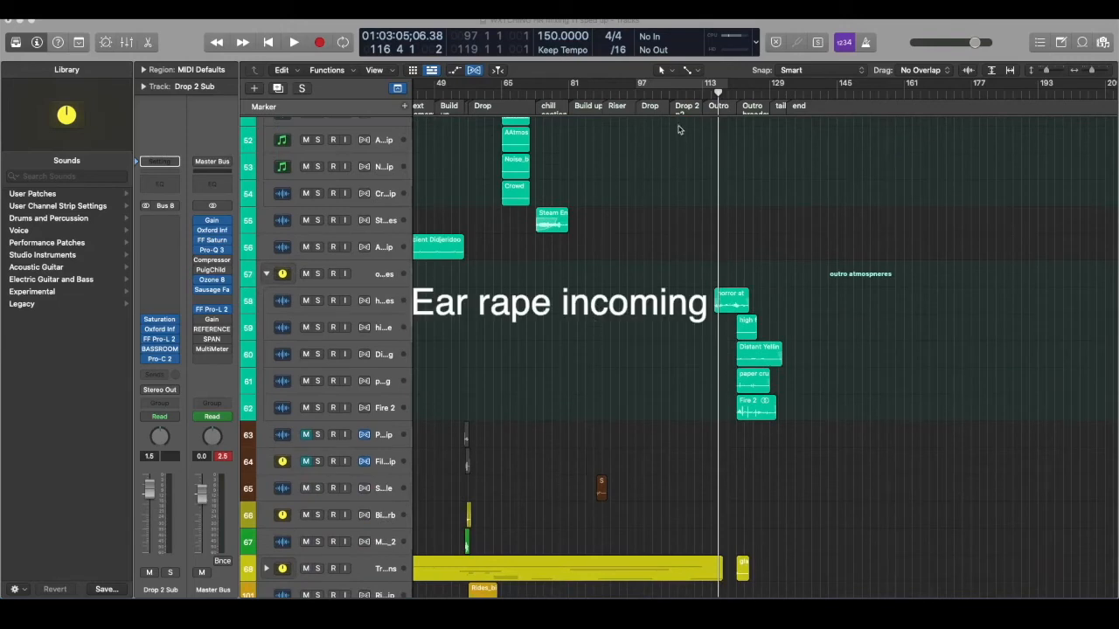
click(675, 98)
scroll(714, 157, up, 10)
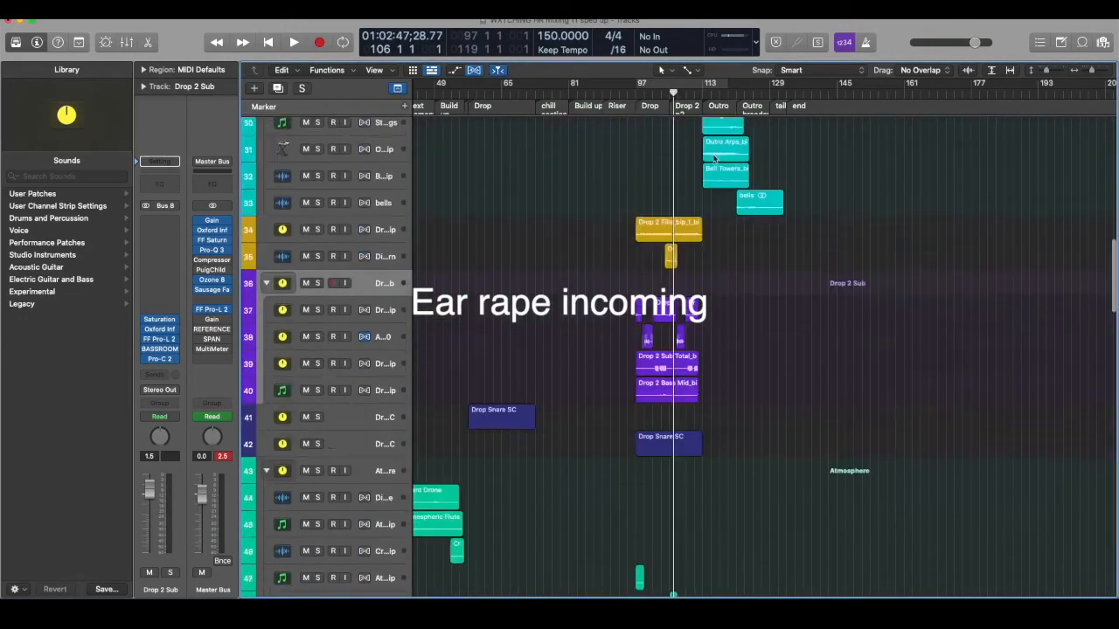
scroll(714, 157, up, 7)
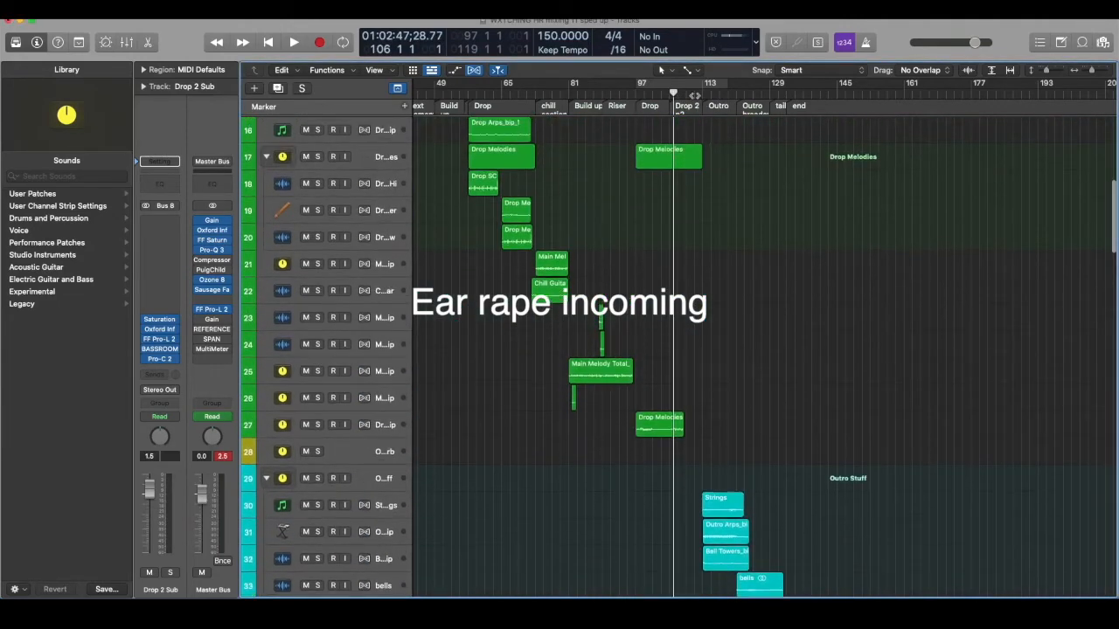
click(703, 96)
key(super+Right)
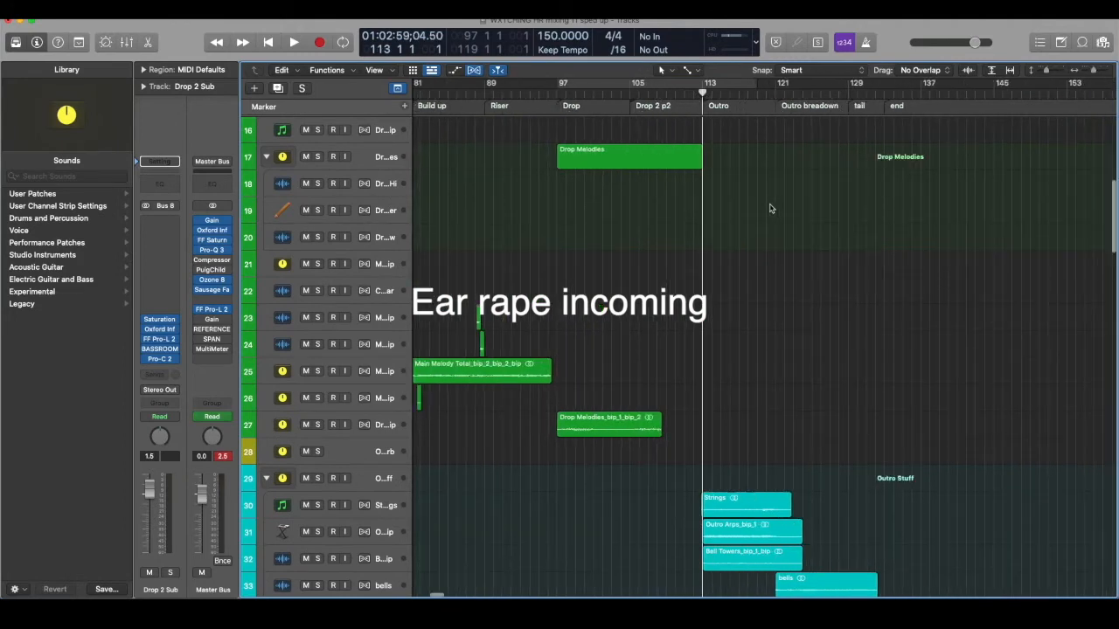
scroll(769, 207, up, 7)
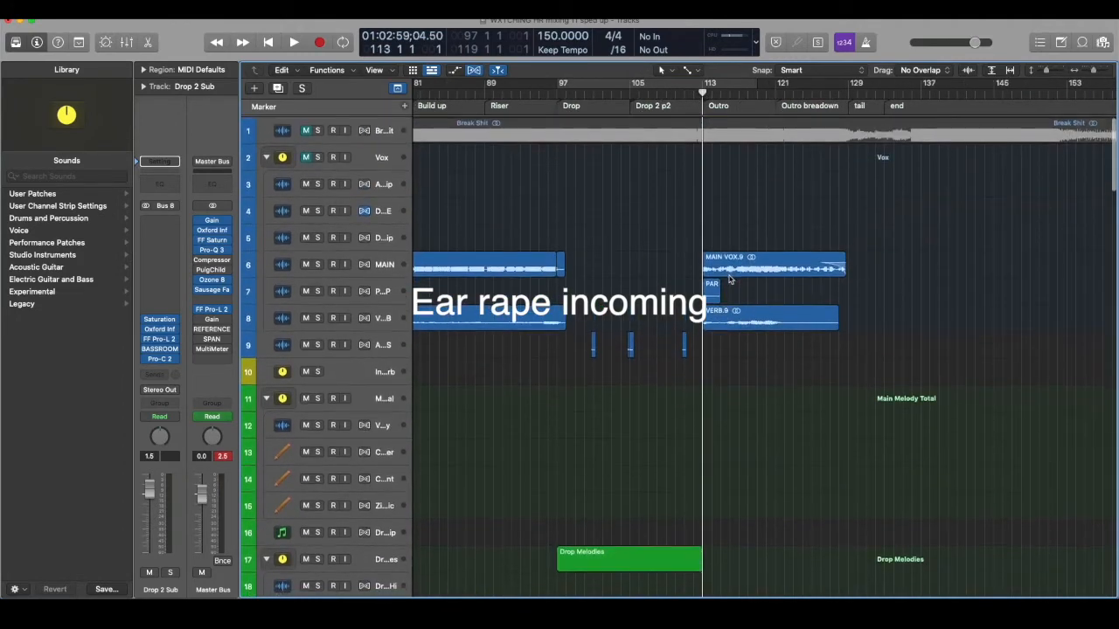
Step: Play the outro from bar 113, solo the Outro Stuff stack during playback, and stop in bar 116
key(space)
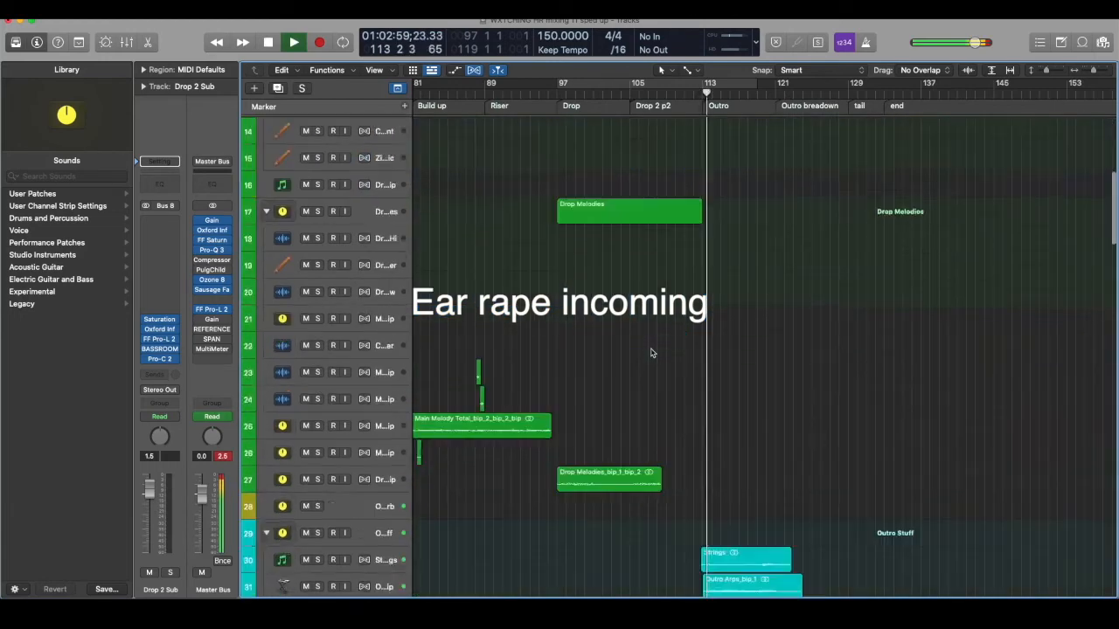
scroll(654, 350, down, 10)
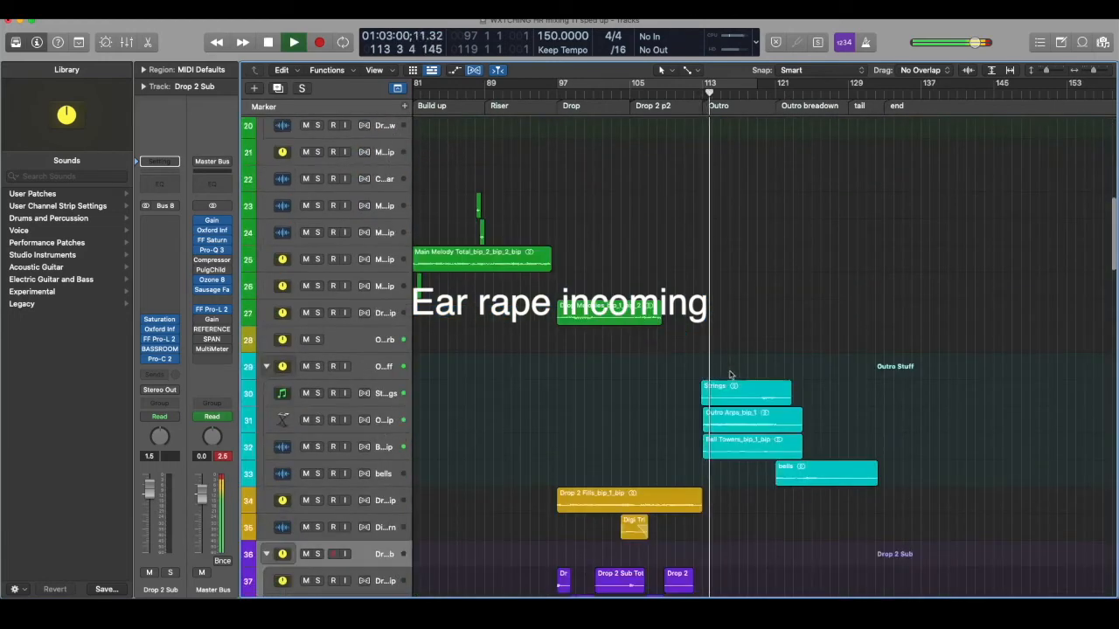
click(317, 366)
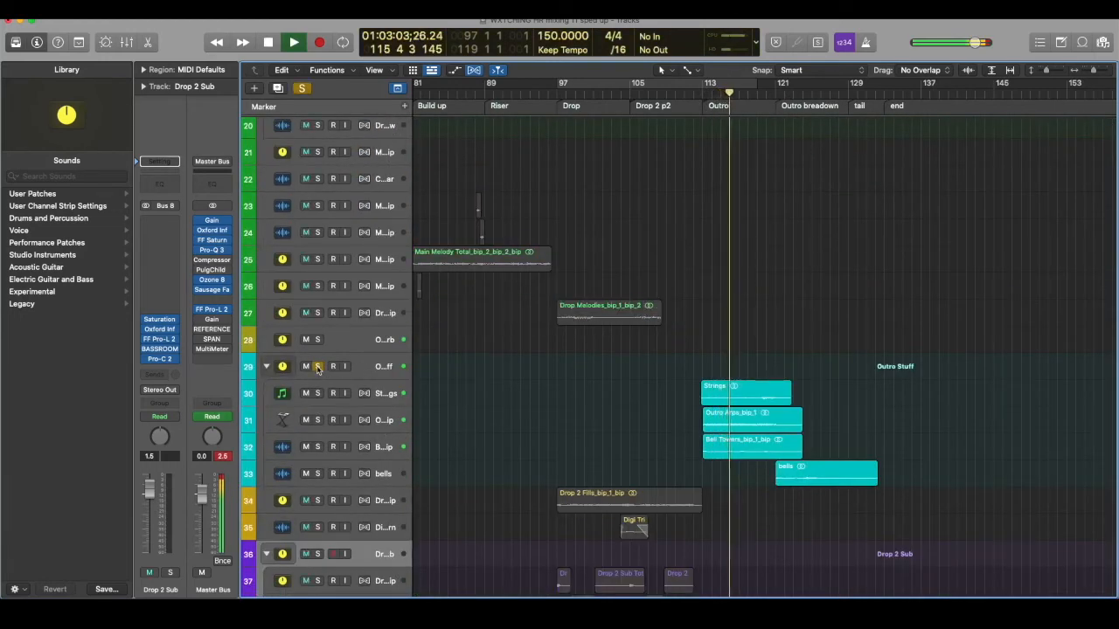
key(space)
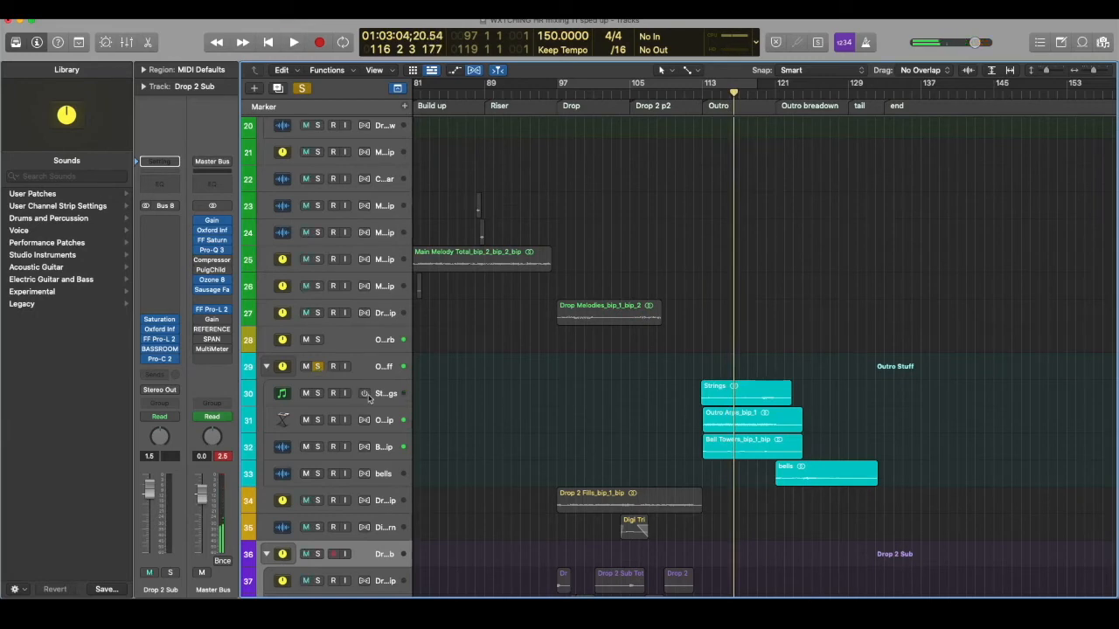
Step: Examine the outro atmosphere, snare and mid bass layers, along with the first drop's bass layers
scroll(376, 398, down, 10)
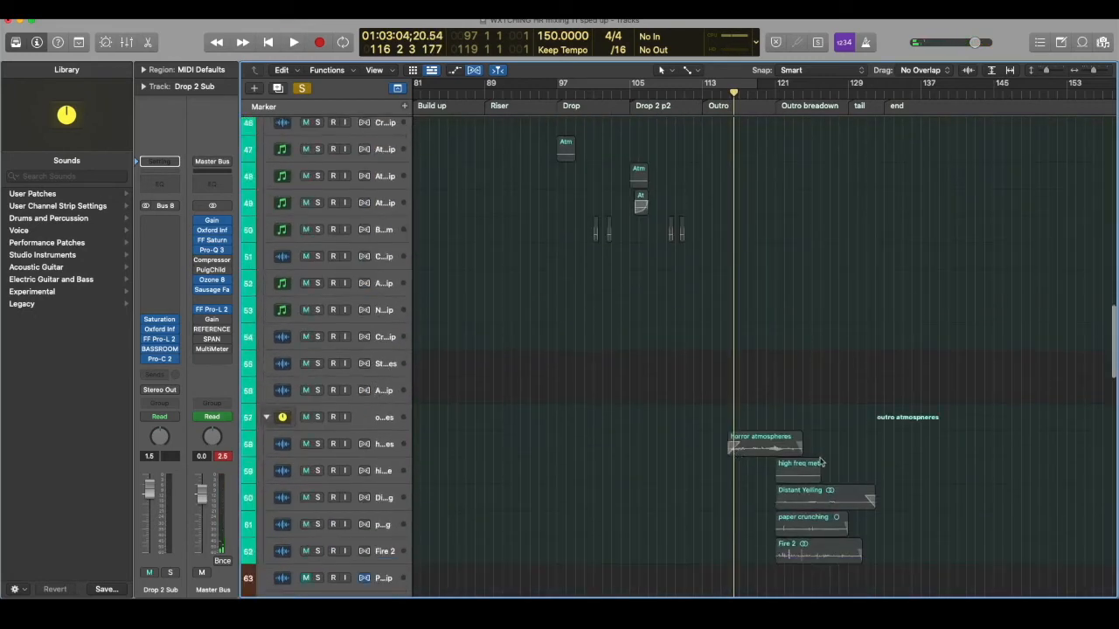
scroll(743, 516, down, 20)
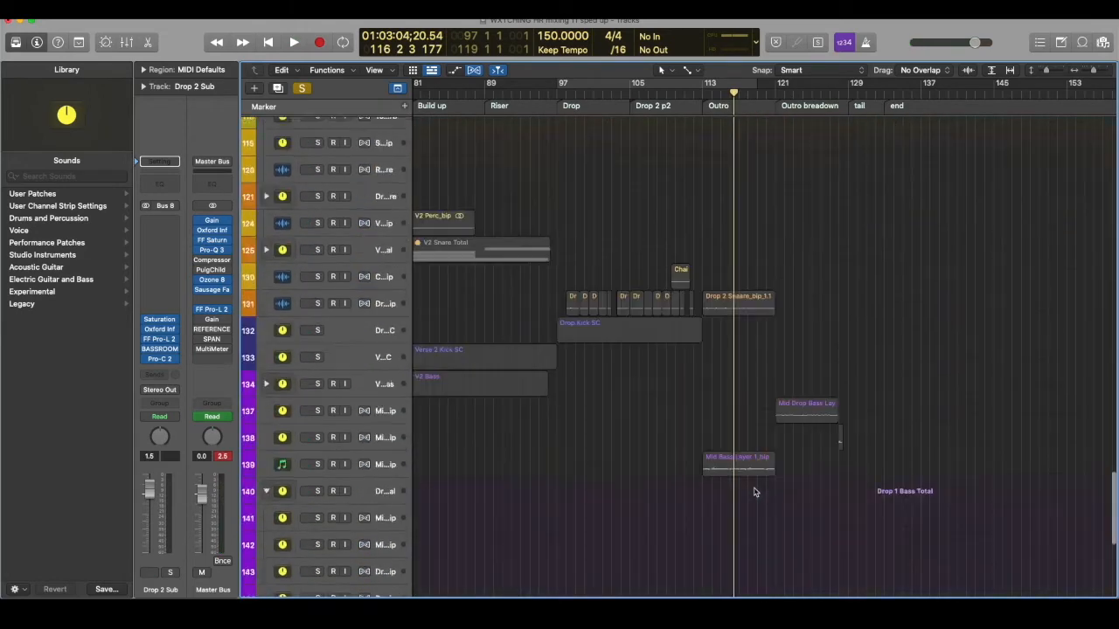
scroll(755, 492, down, 5)
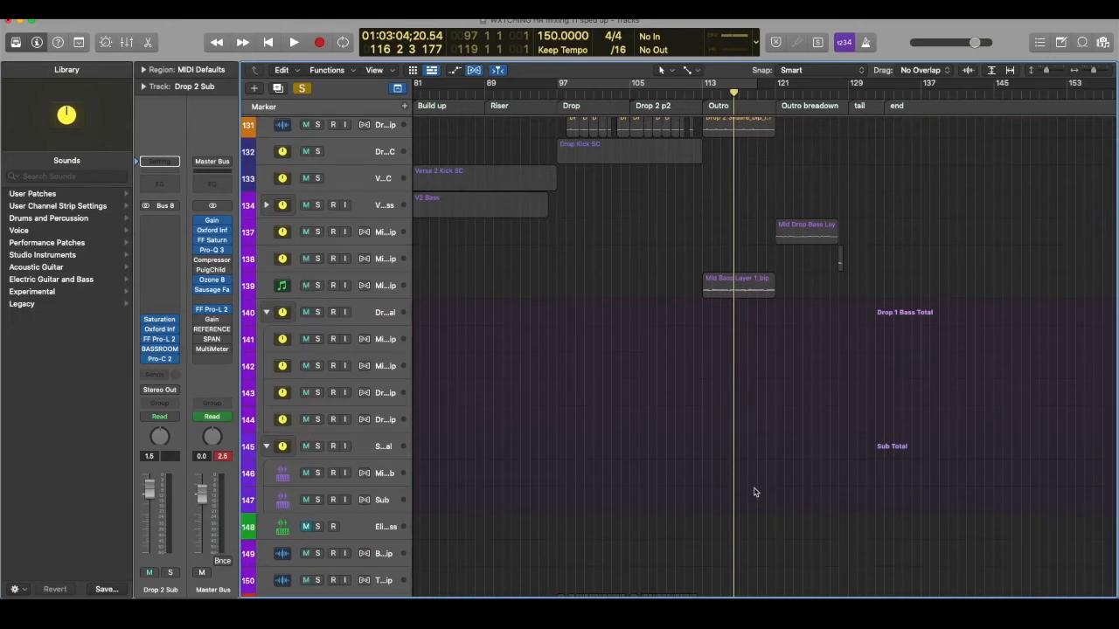
scroll(673, 371, left, 10)
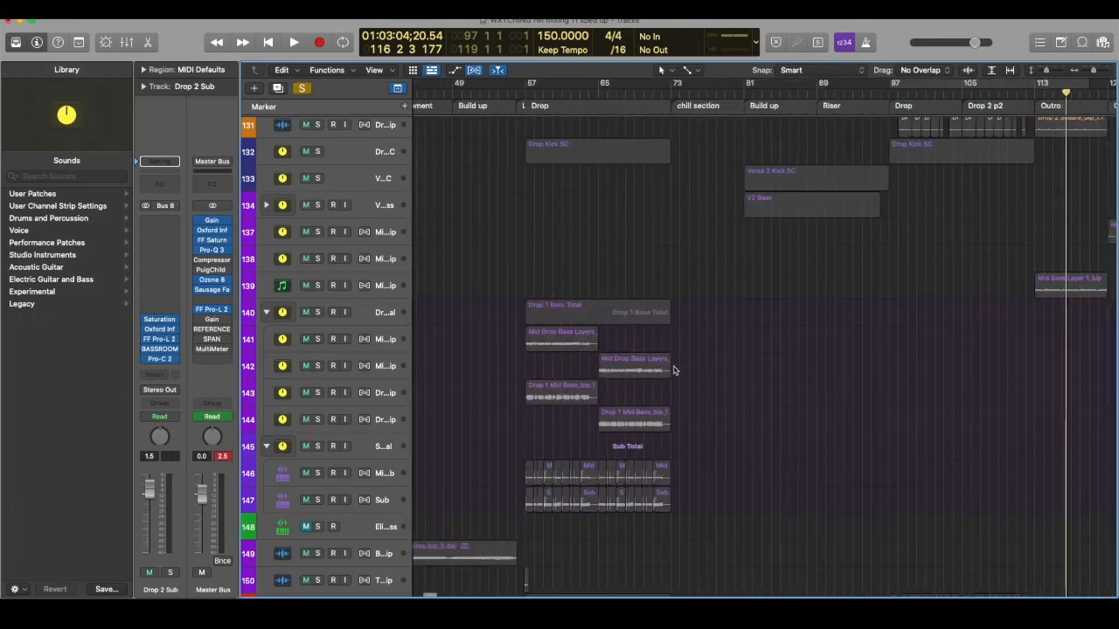
Step: Turn off solo on the Outro Stuff stack so the full mix is audible
ctrl+alt+click(674, 369)
scroll(760, 221, up, 15)
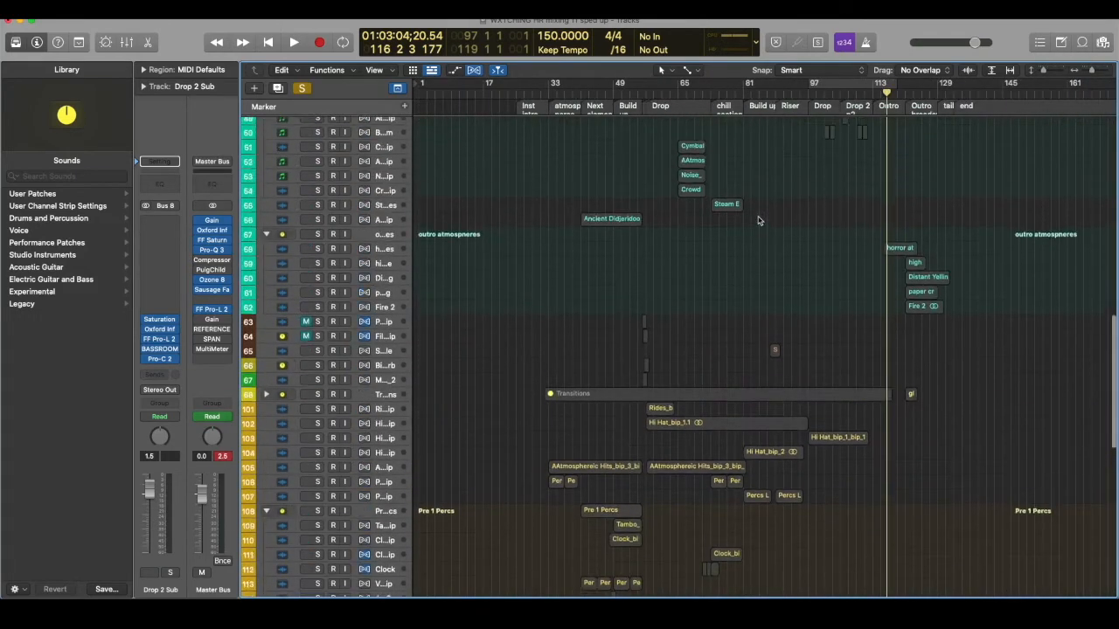
scroll(760, 221, up, 6)
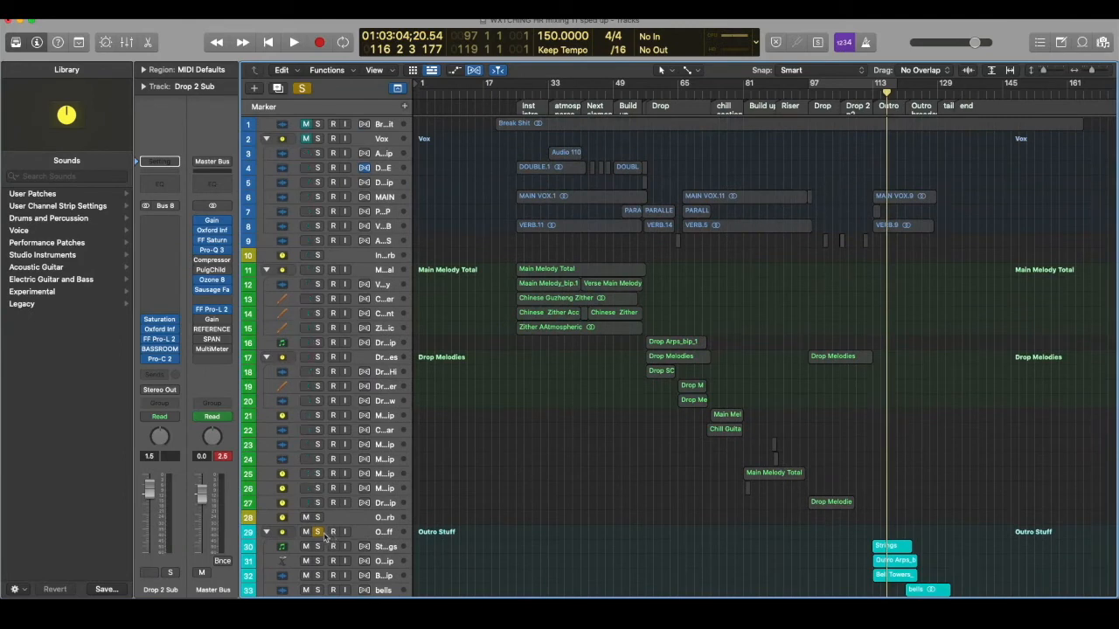
click(319, 533)
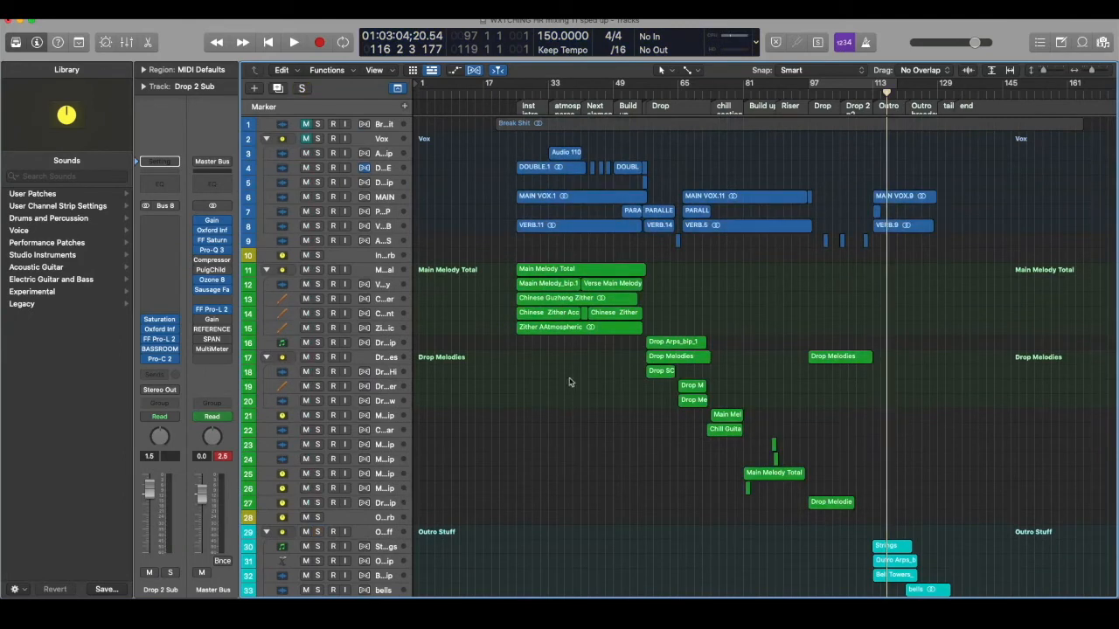
Step: Set a cycle range from bar 26 to bar 82 and unmute the Vox stack
scroll(569, 214, up, 2)
drag(522, 85, 746, 134)
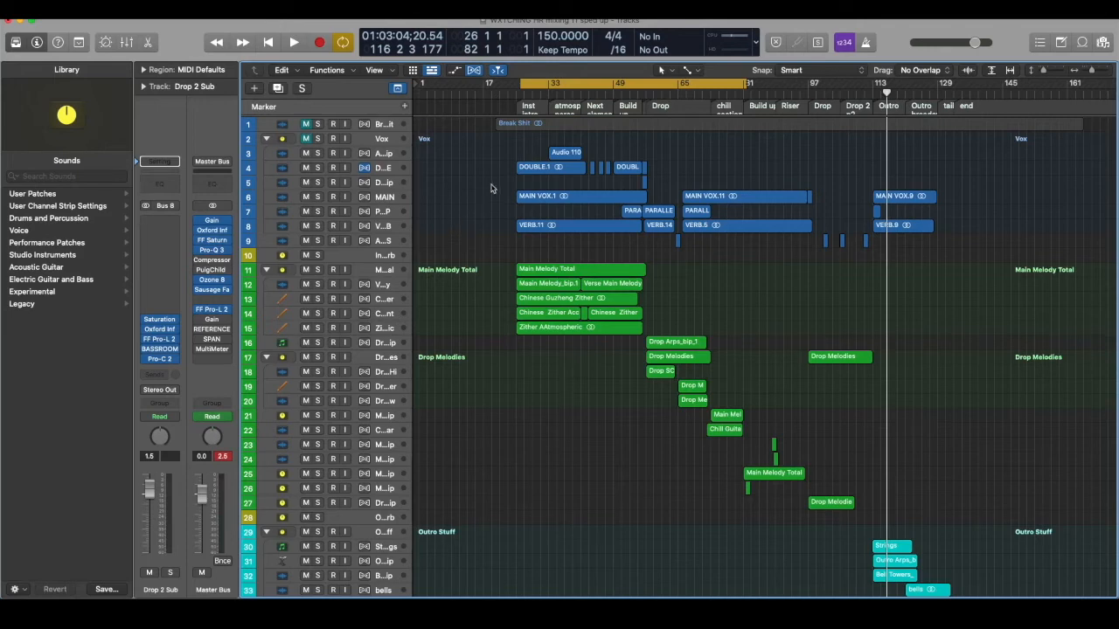
scroll(563, 204, up, 5)
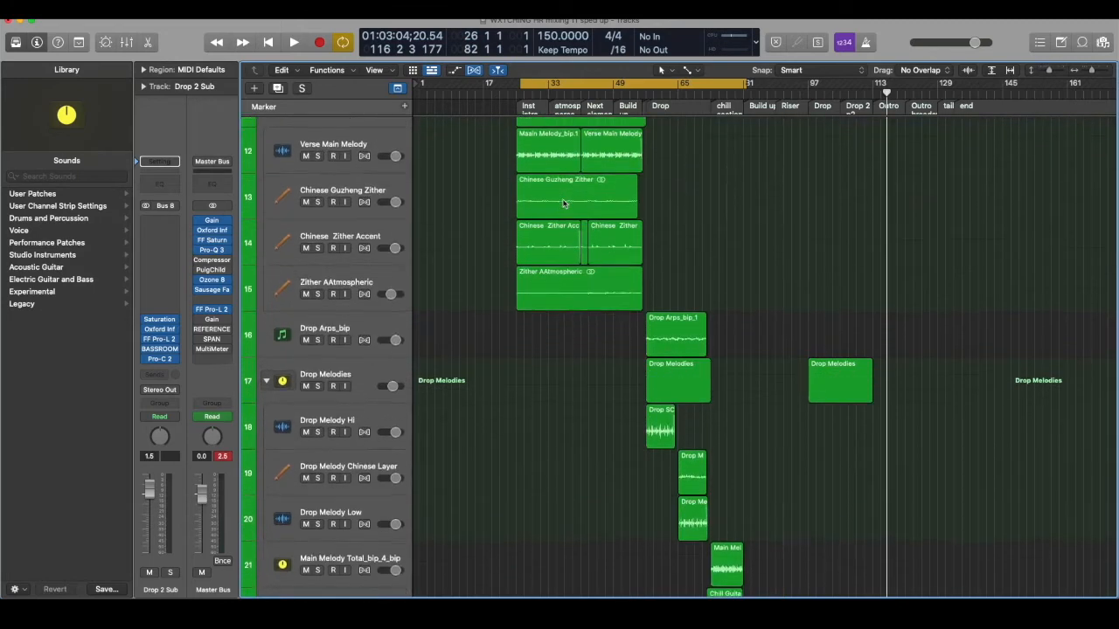
scroll(564, 203, up, 10)
key(super+Right)
key(super+Right)
scroll(563, 204, left, 5)
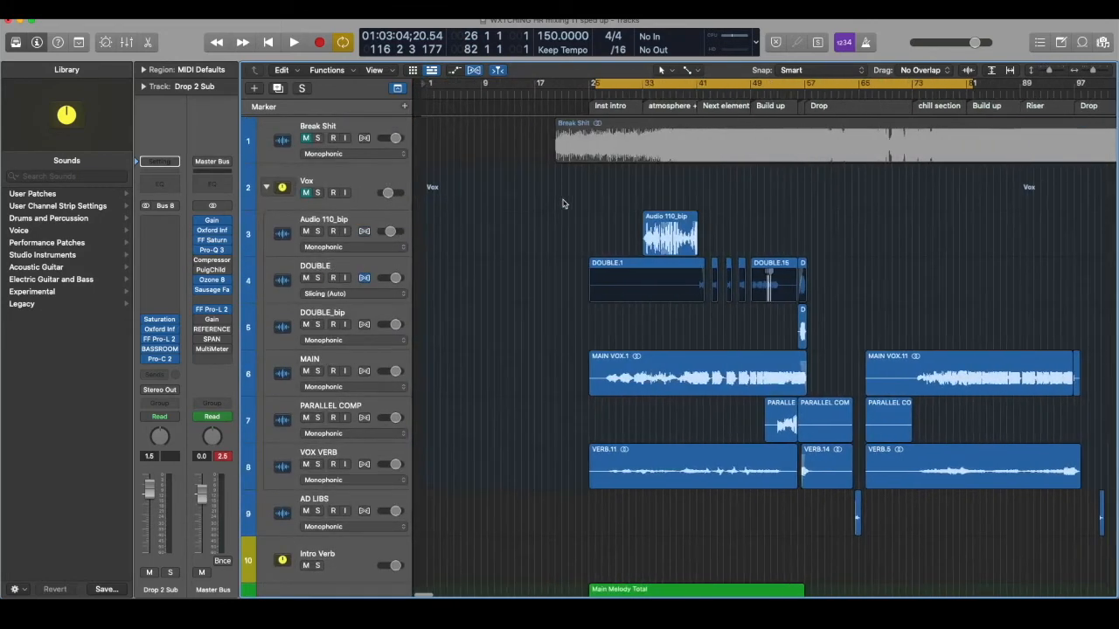
scroll(564, 204, down, 1)
click(306, 187)
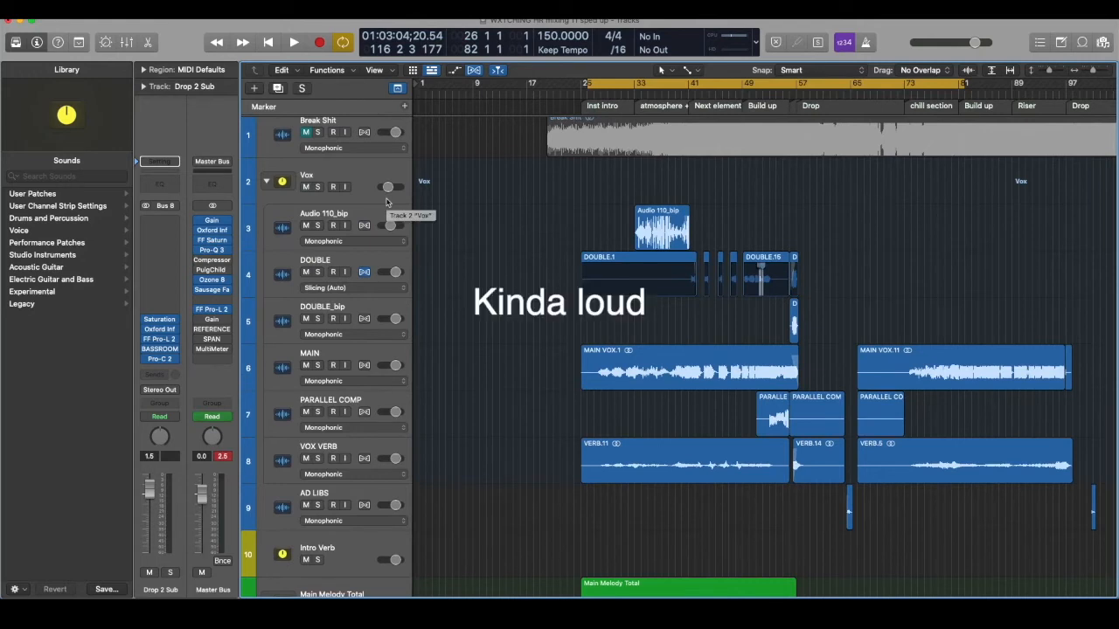
Step: Solo the Vox stack and play the vocals with the cycle on bars 42 to 61, stopping at the first drop, bar 57
key(s)
key(space)
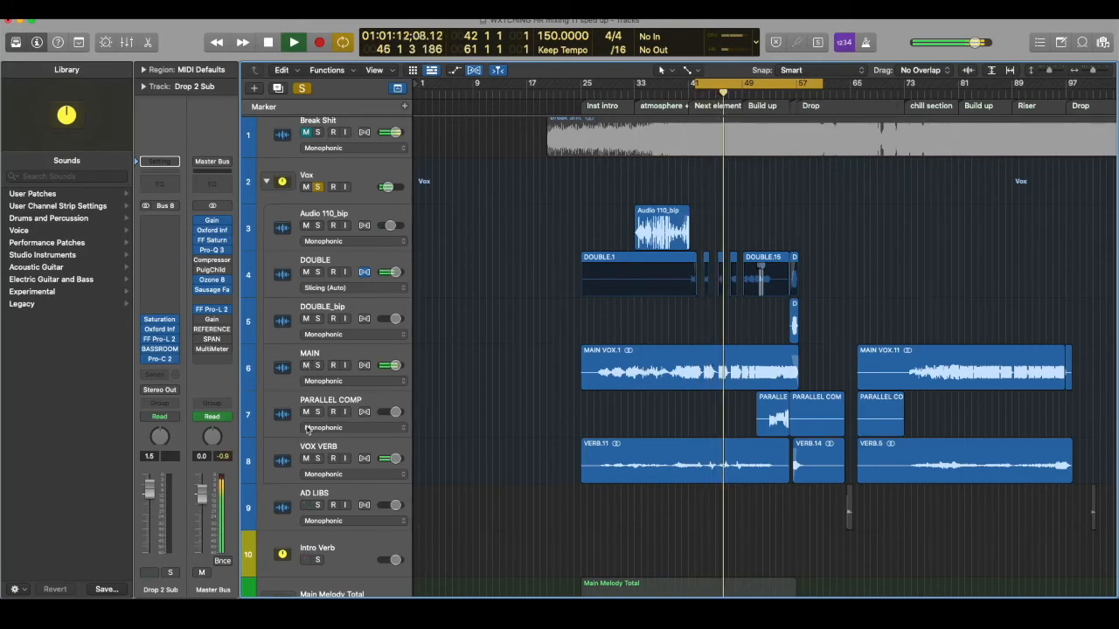
scroll(778, 304, right, 2)
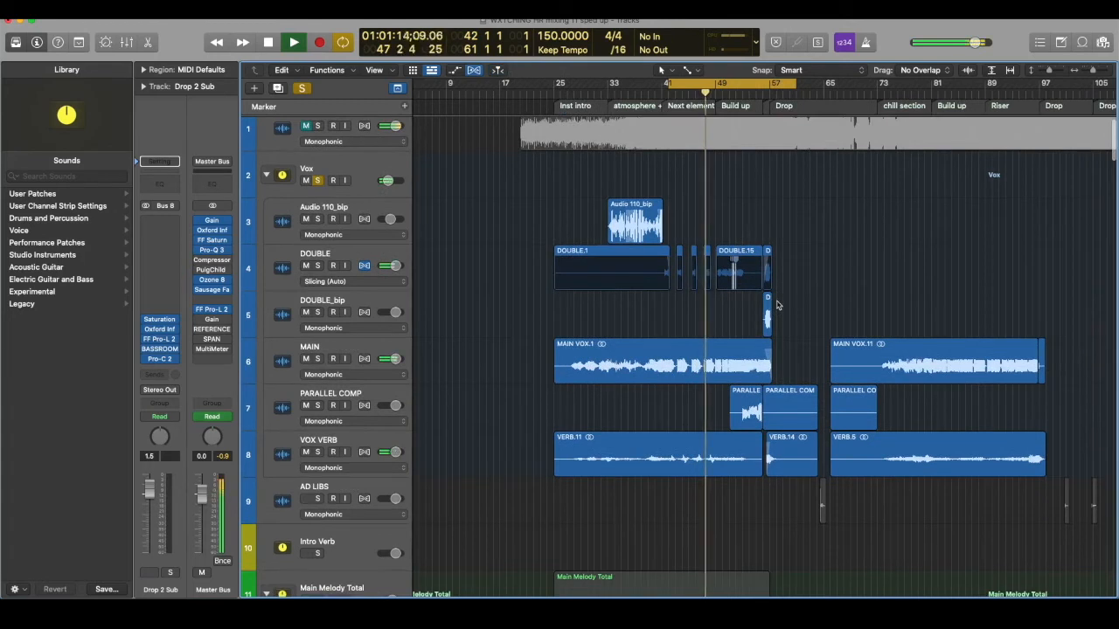
scroll(778, 305, down, 1)
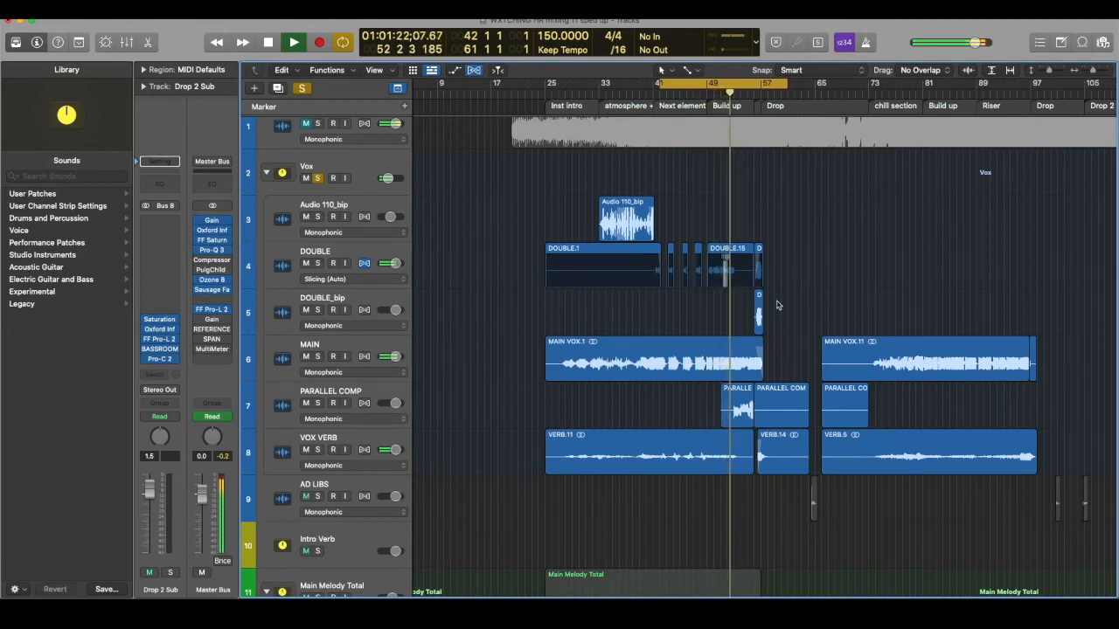
scroll(776, 304, right, 3)
scroll(776, 304, down, 1)
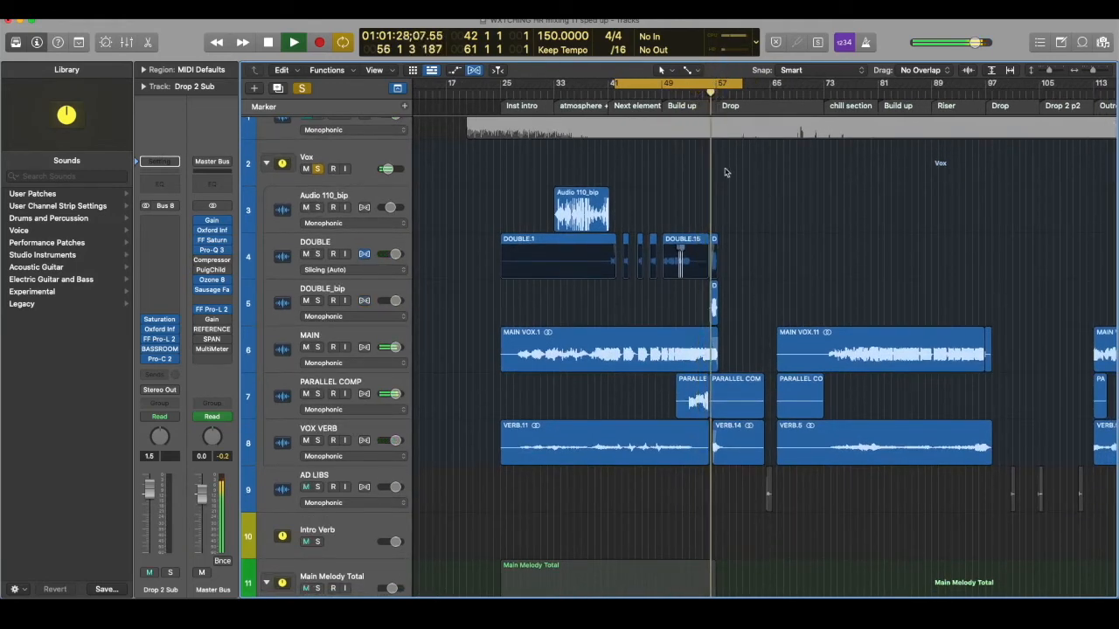
key(space)
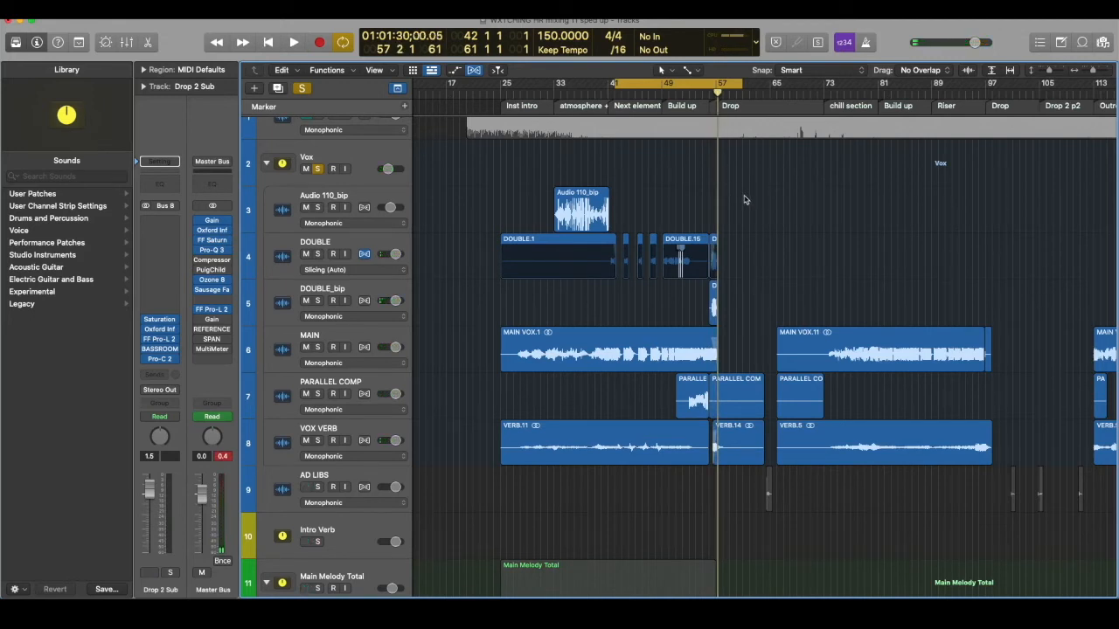
Step: Turn off cycling and play the soloed vocals from bar 76 in the chill section, then briefly from the second Build up
key(c)
click(844, 91)
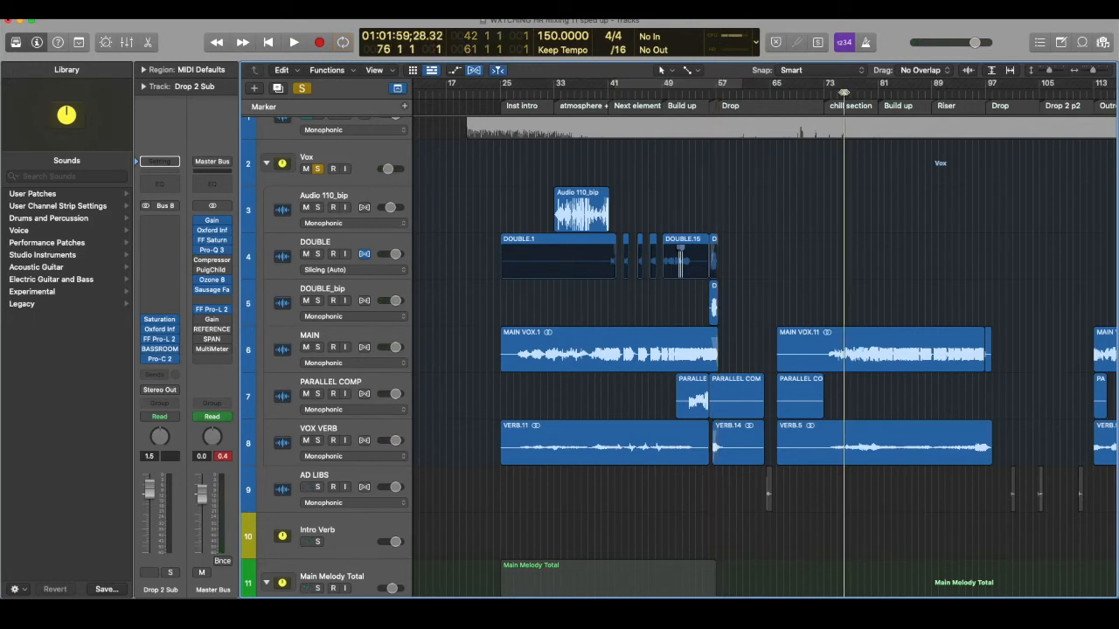
key(space)
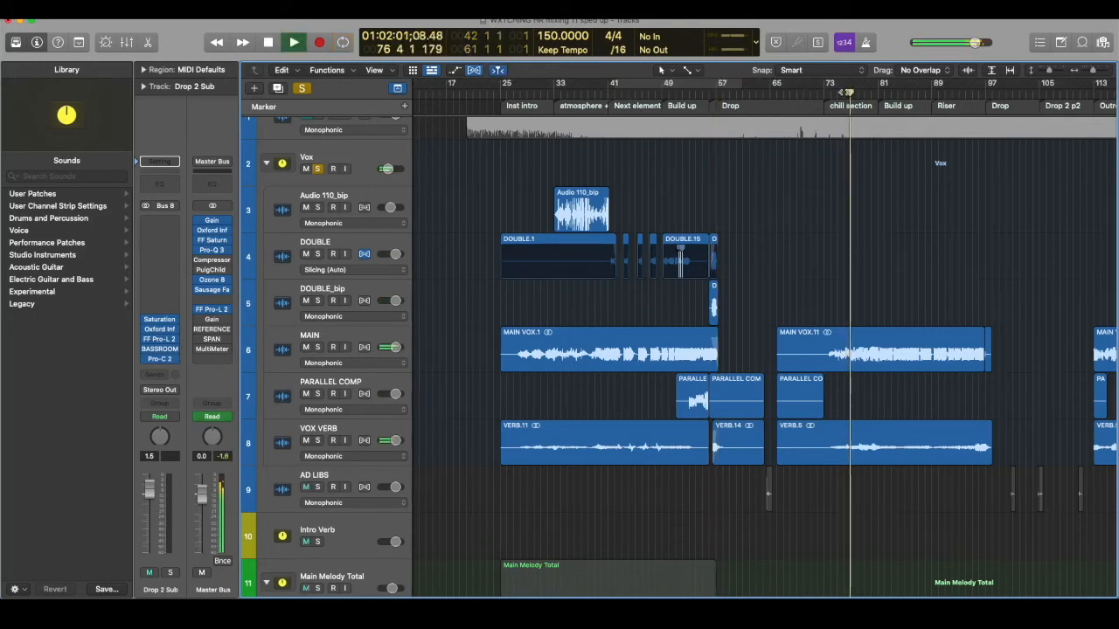
key(space)
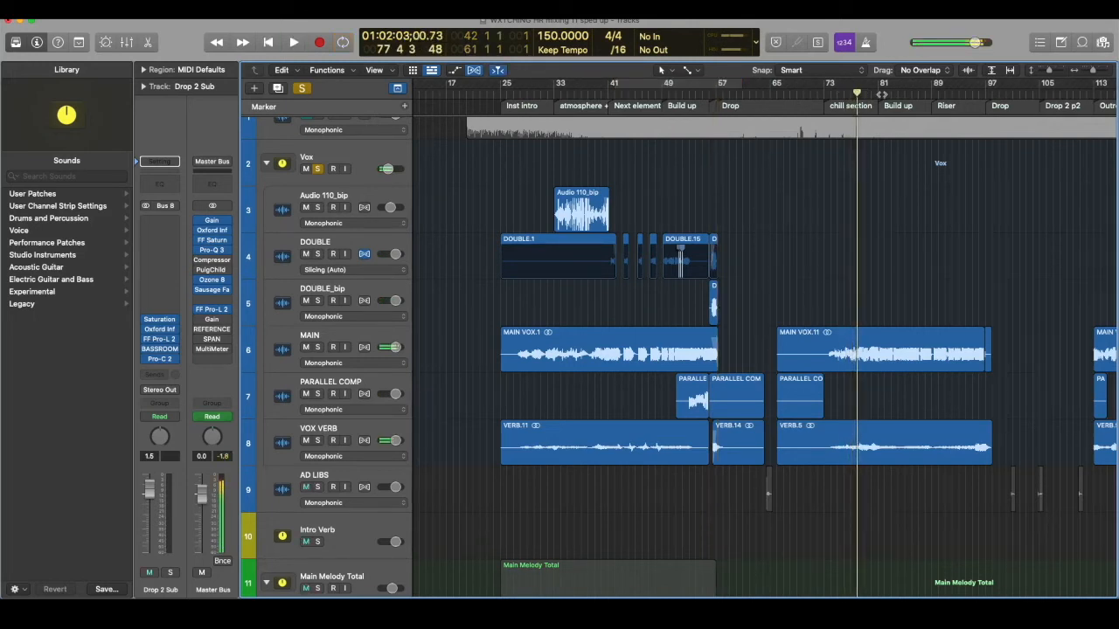
click(885, 91)
key(space)
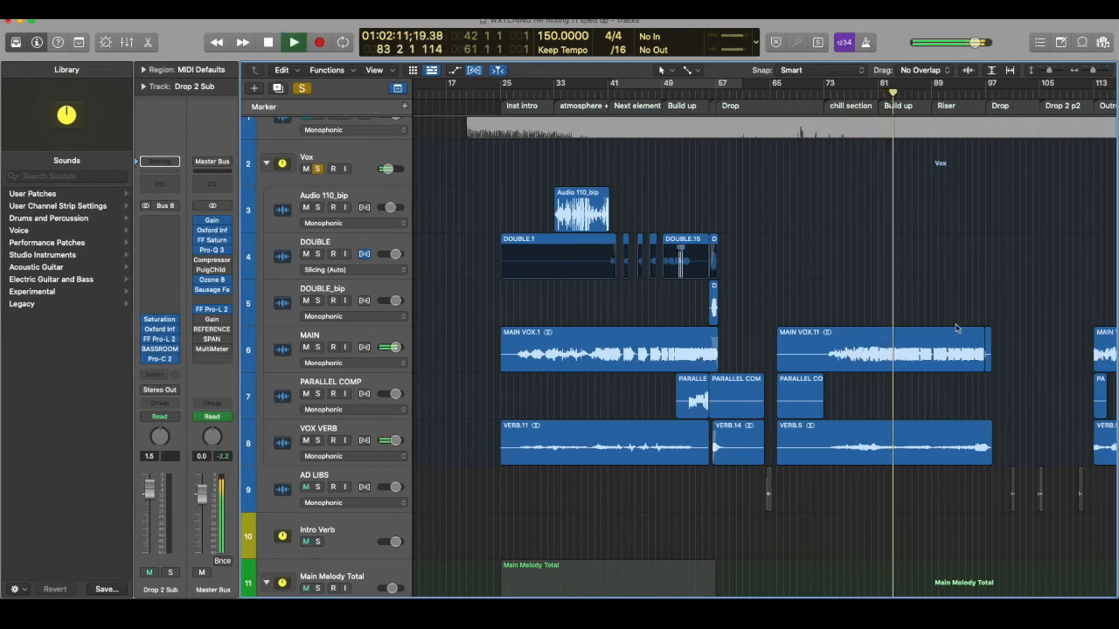
key(space)
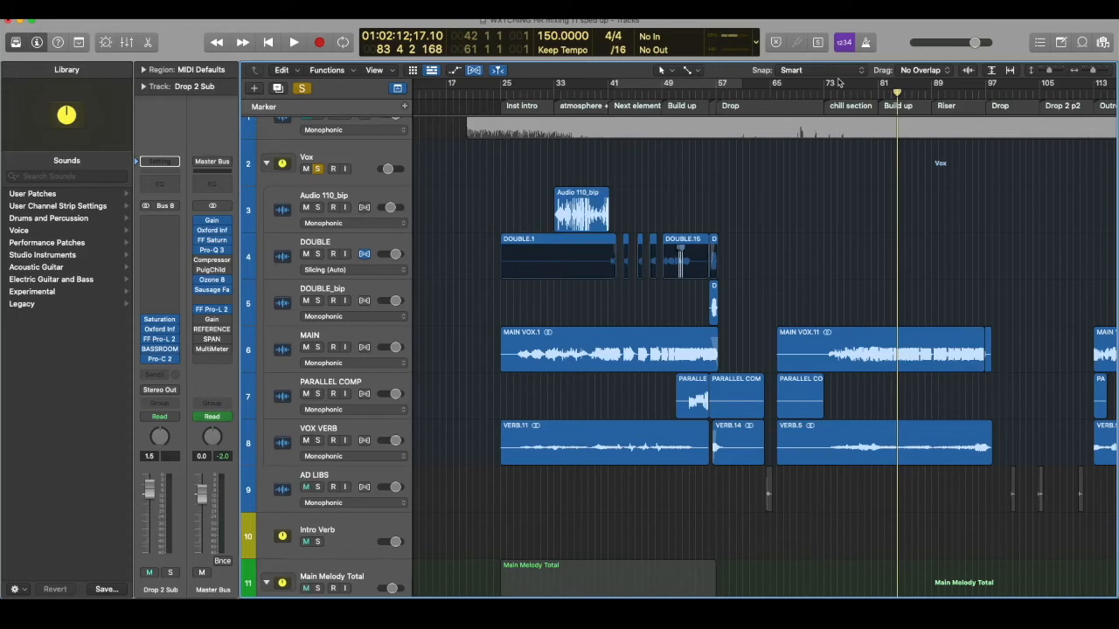
Step: Play the soloed vocals in the Outro from bar 114 and stop in bar 116
scroll(1012, 140, right, 10)
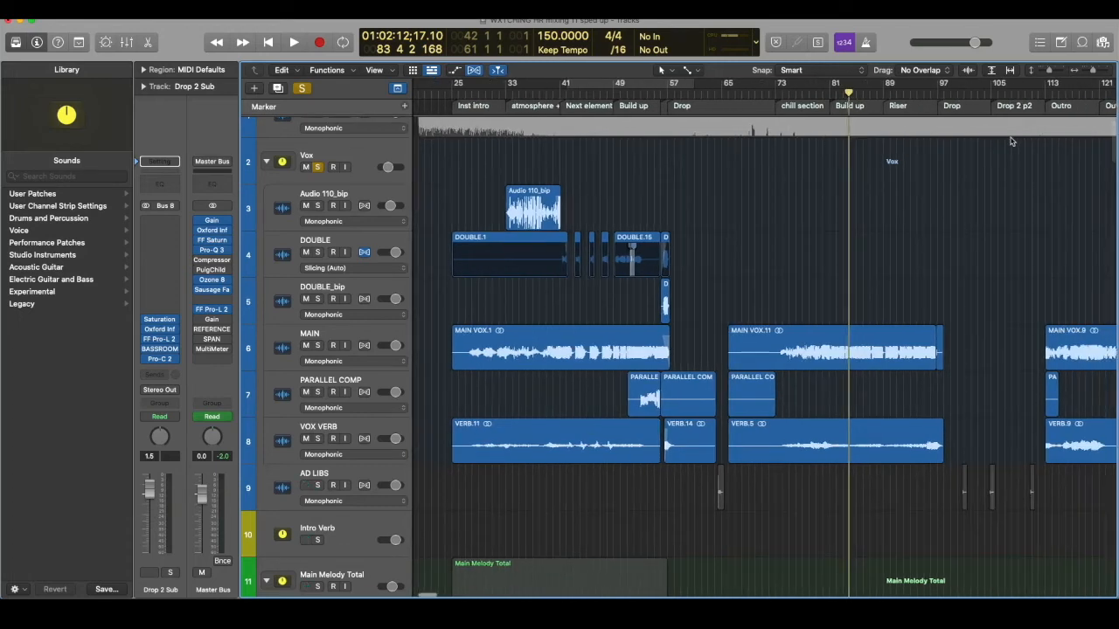
click(799, 93)
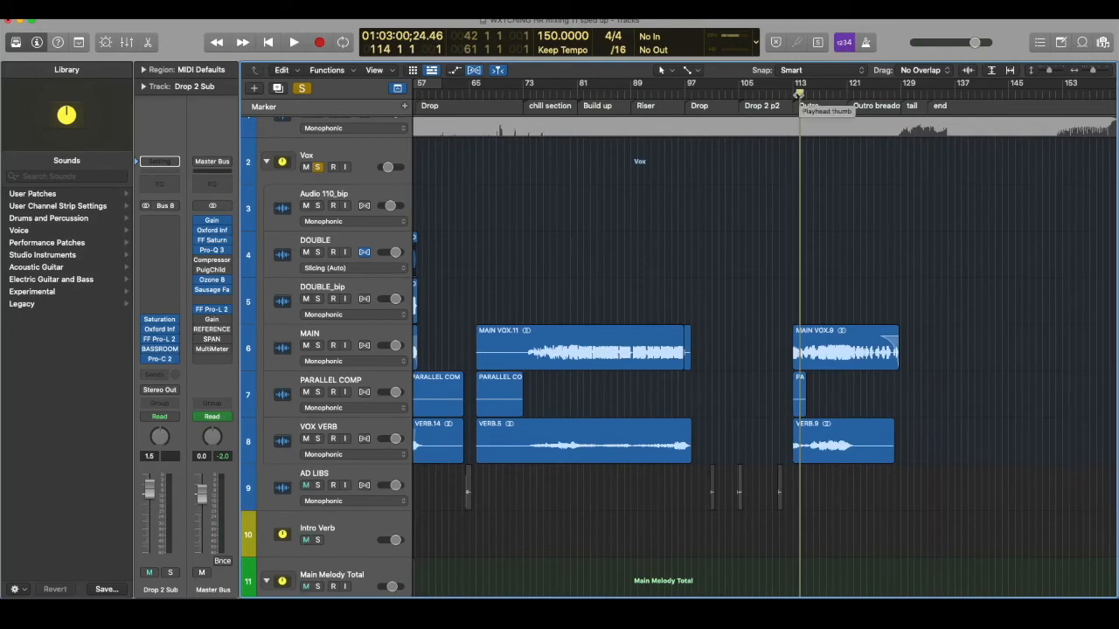
key(space)
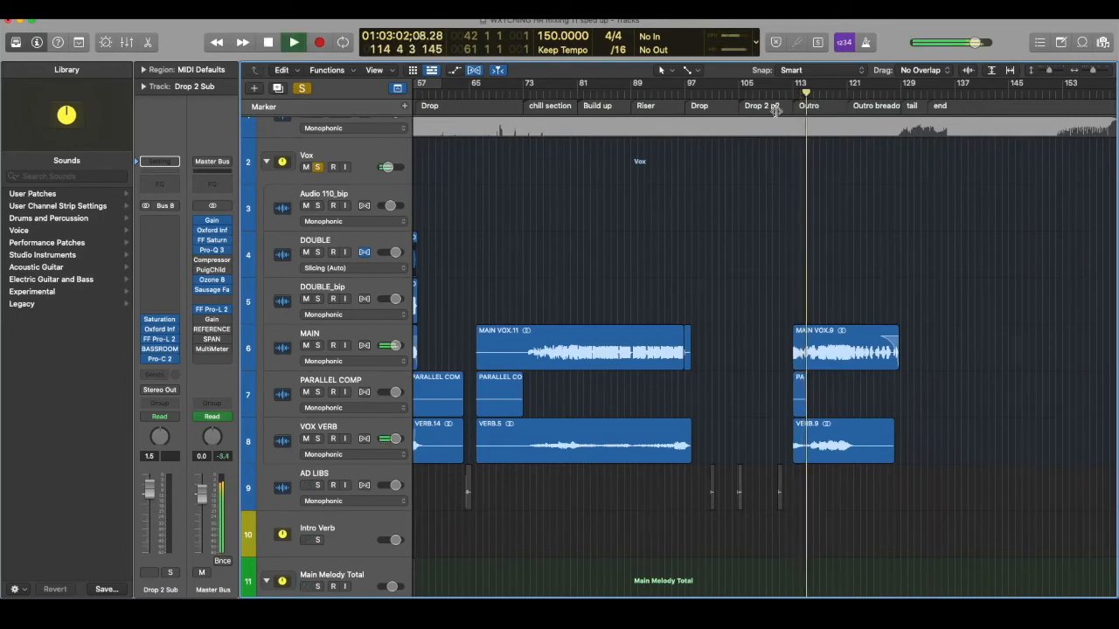
scroll(774, 127, left, 6)
scroll(809, 206, right, 5)
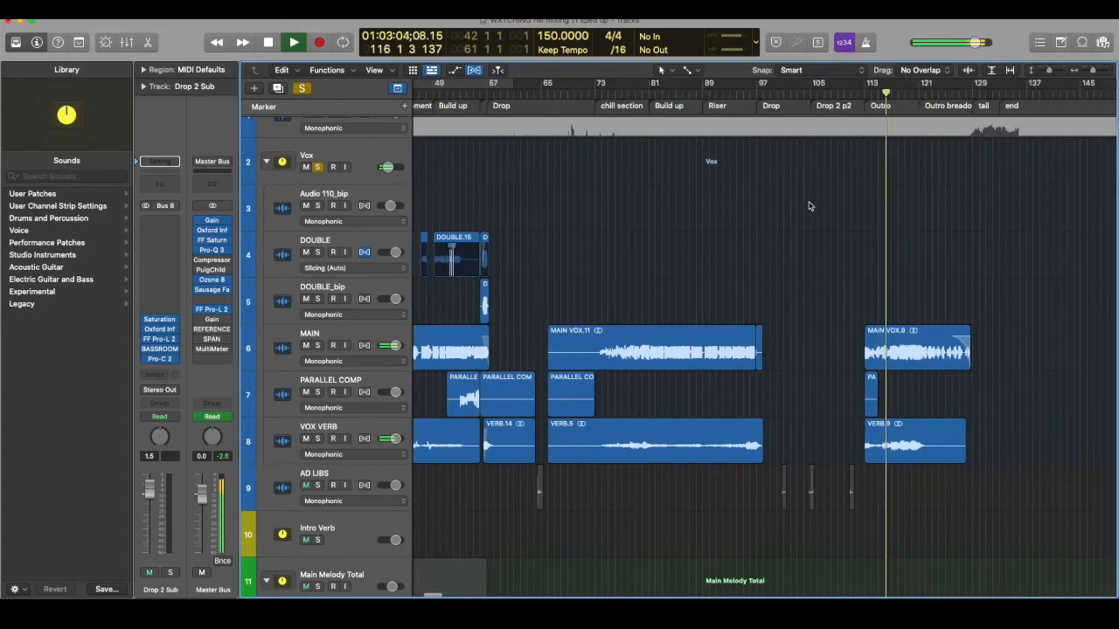
key(space)
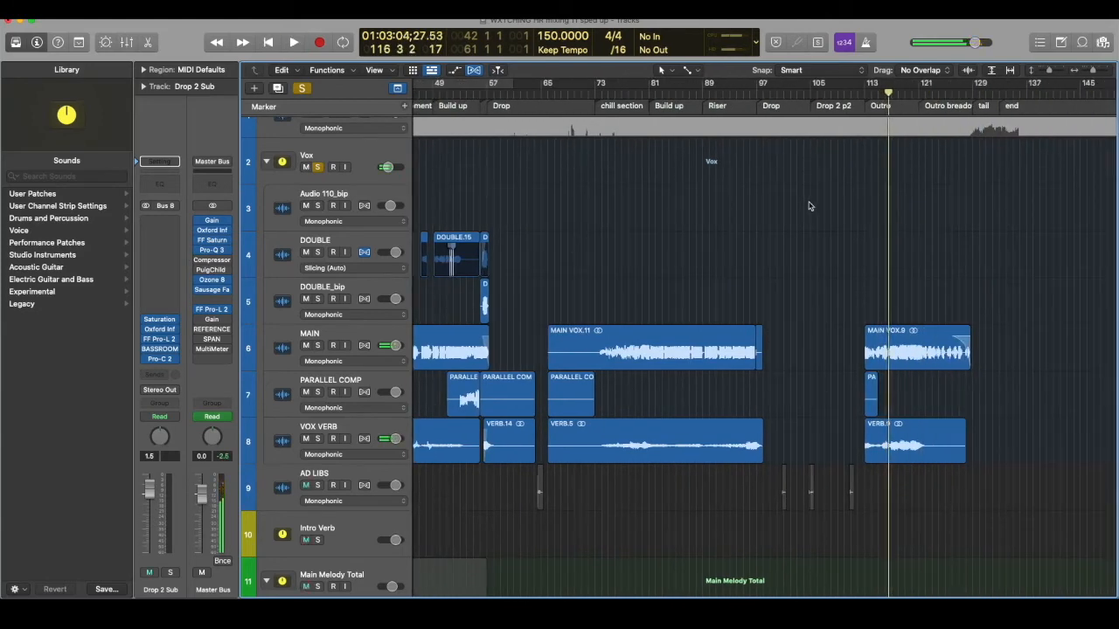
Step: Solo the AD LIBS track and play its second-drop phrases from about bar 100, stopping in bar 111
scroll(809, 206, left, 5)
scroll(707, 207, down, 2)
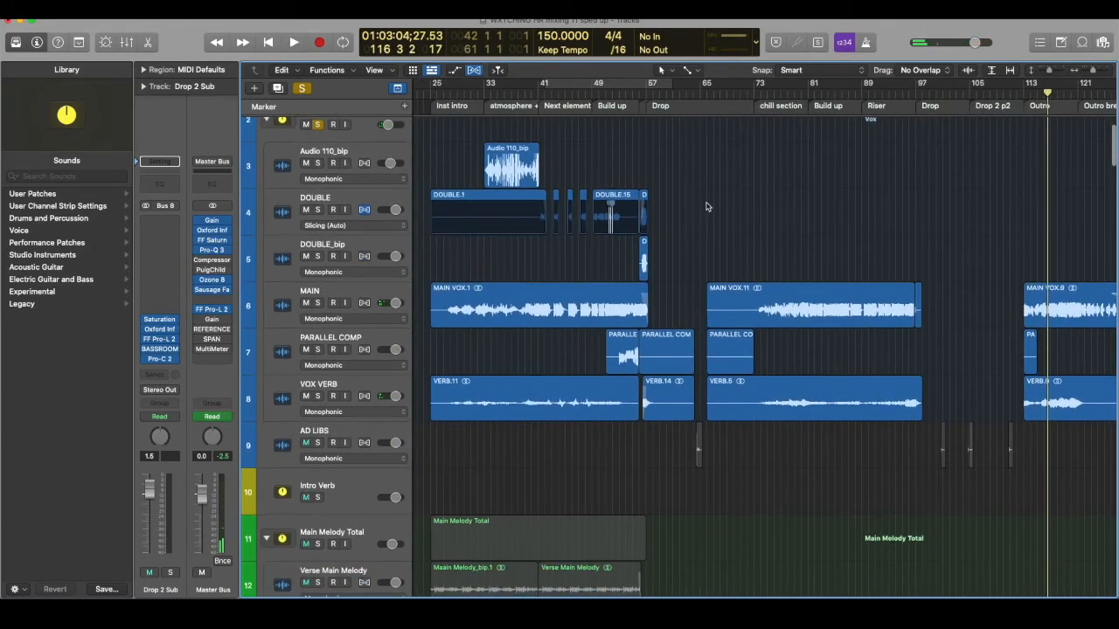
scroll(757, 242, right, 6)
scroll(757, 242, down, 2)
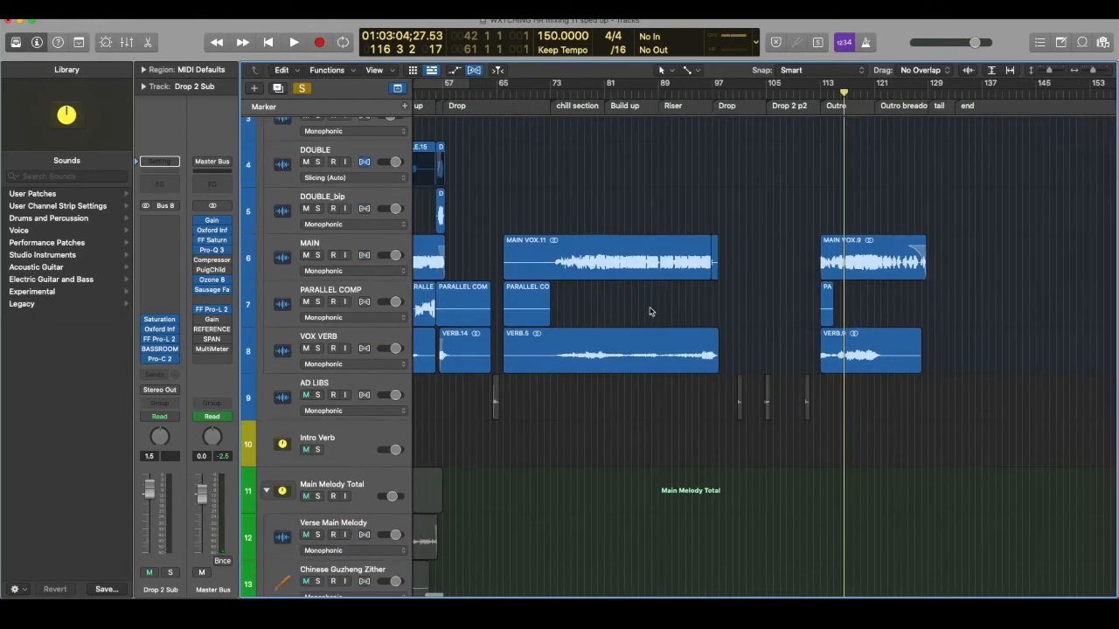
click(318, 395)
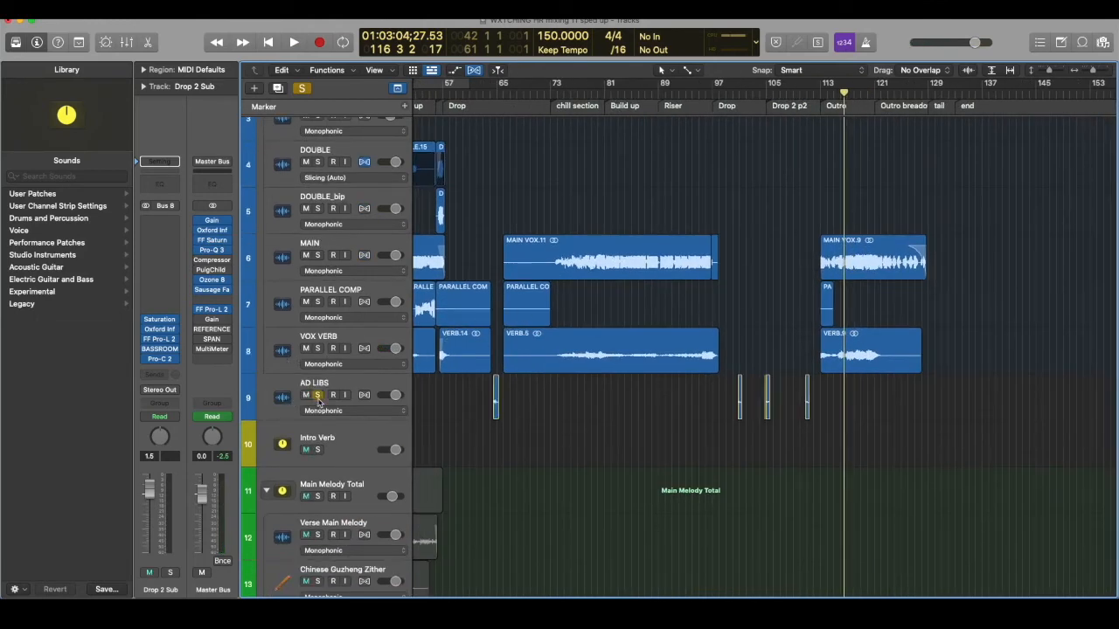
scroll(702, 352, down, 4)
scroll(702, 349, up, 8)
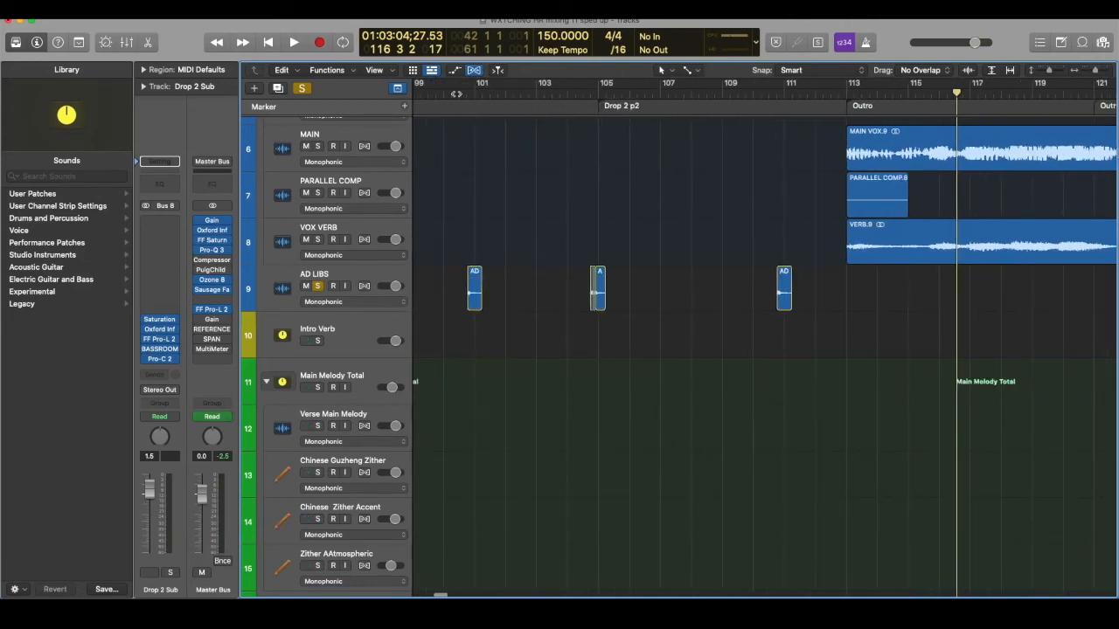
click(457, 91)
key(space)
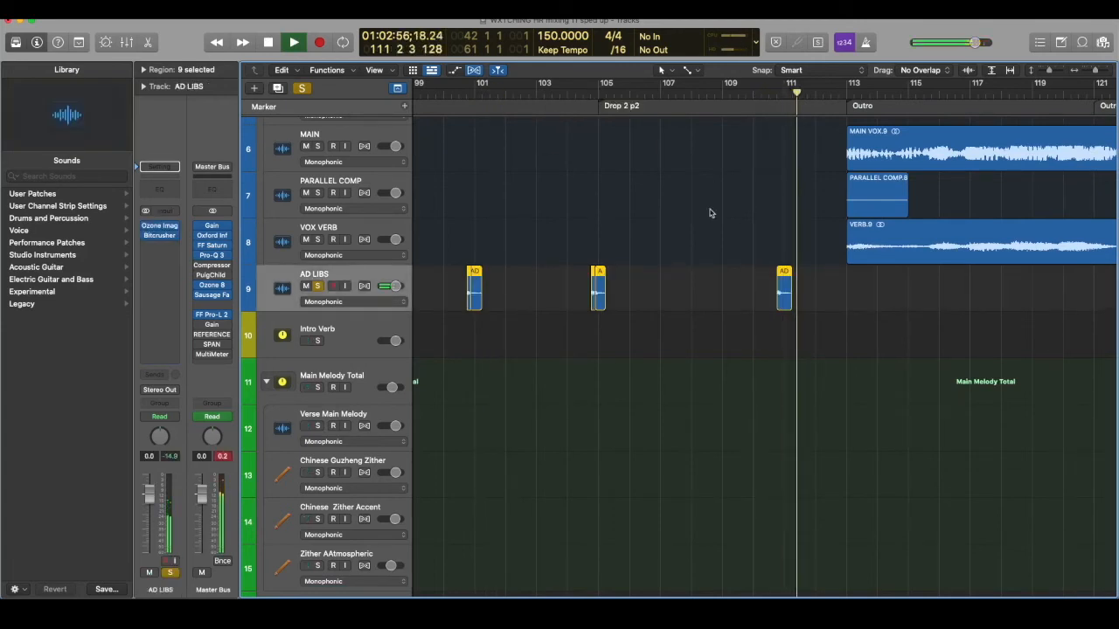
key(space)
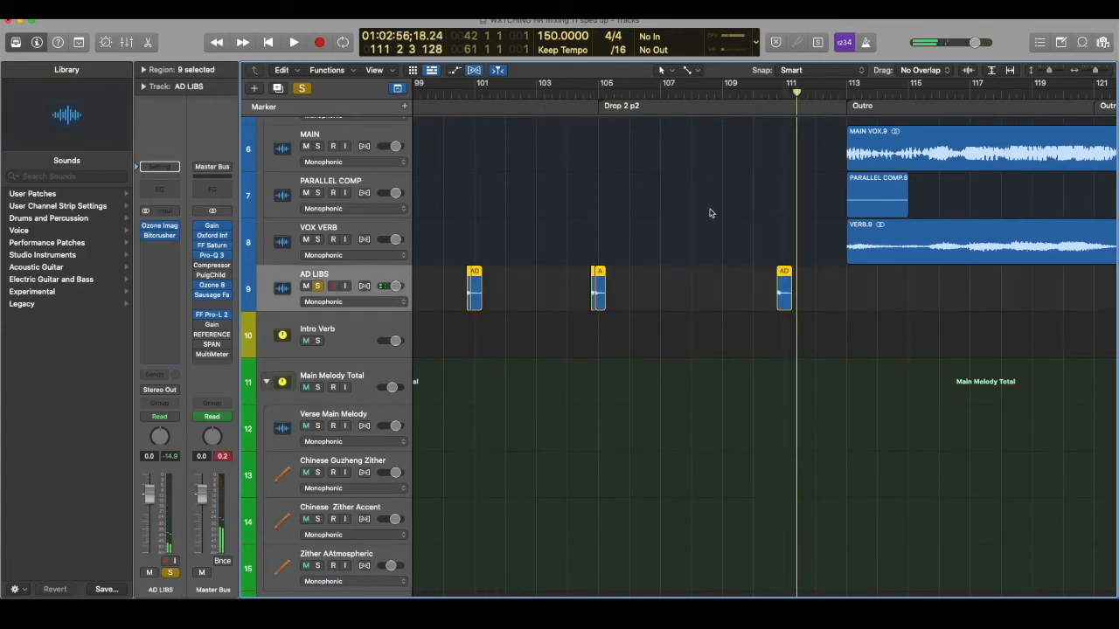
Step: Clear the solos on the AD LIBS track and the Vox stack
key(super+Left)
key(super+Left)
key(super+Left)
scroll(638, 221, left, 3)
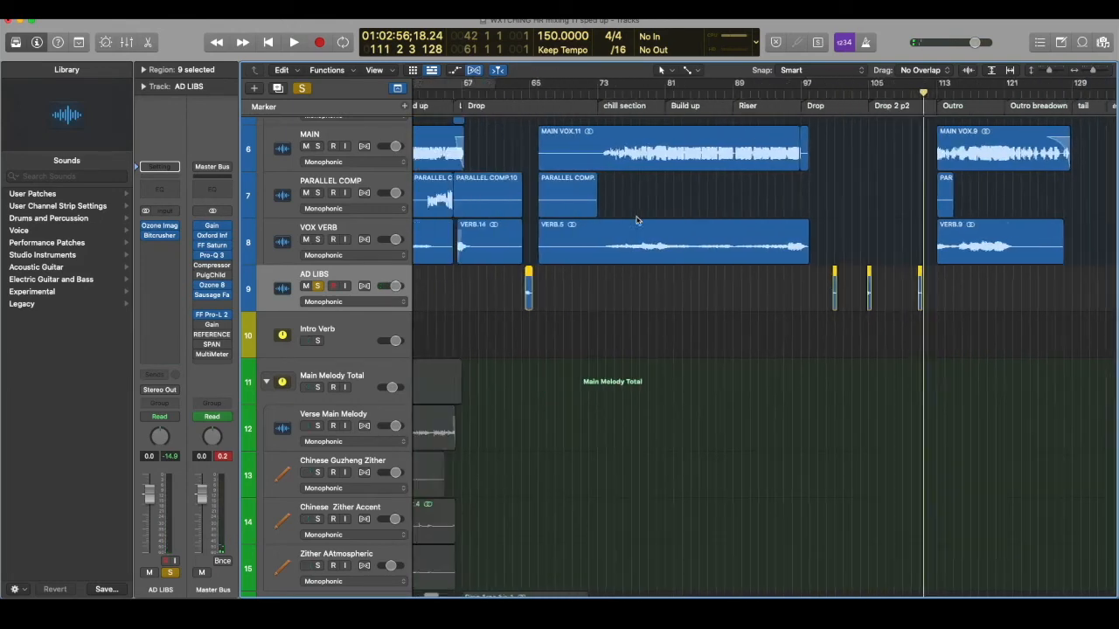
scroll(638, 221, left, 6)
key(super+Up)
key(super+Up)
key(super+Up)
click(318, 259)
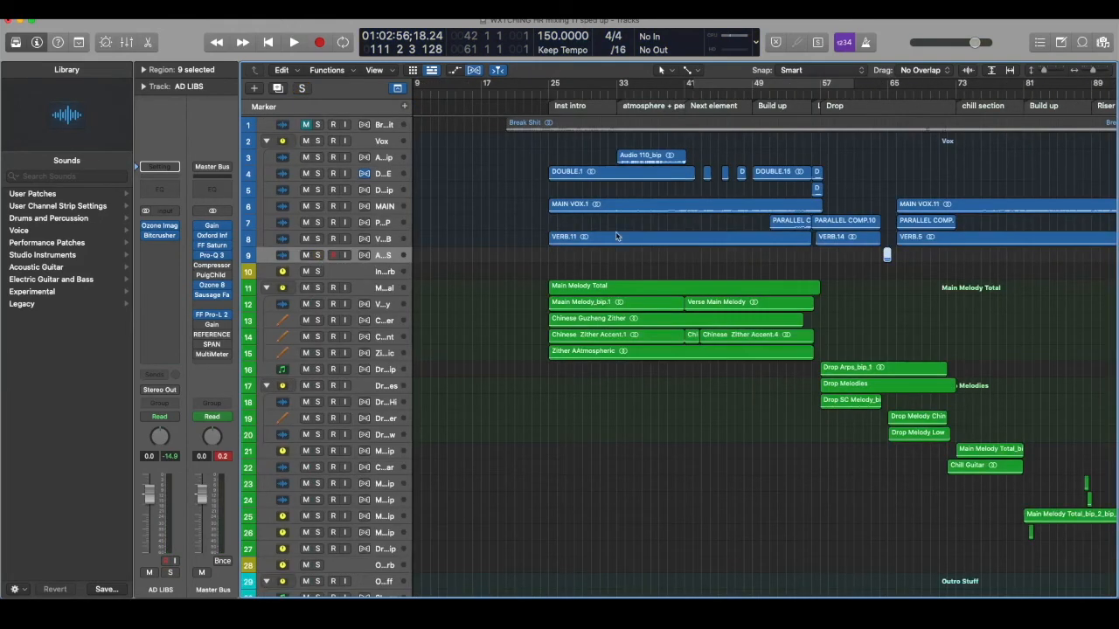
Step: Look over the atmosphere, transition, percussion, snare and bass tracks across the whole arrangement
key(super+Left)
key(super+Left)
key(super+Left)
scroll(616, 236, down, 10)
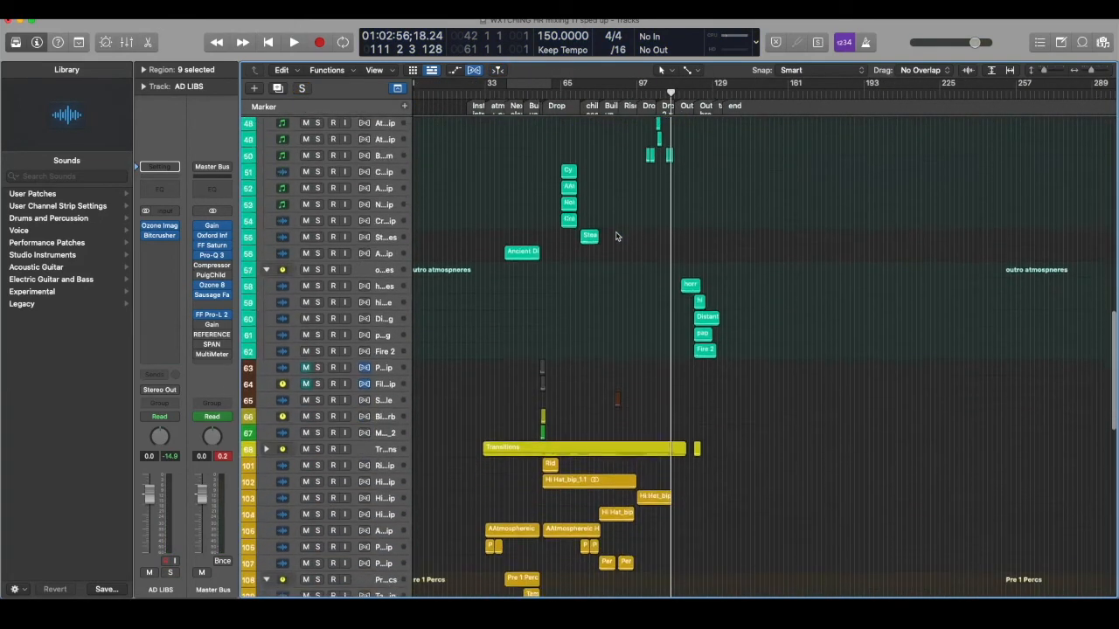
scroll(616, 236, down, 10)
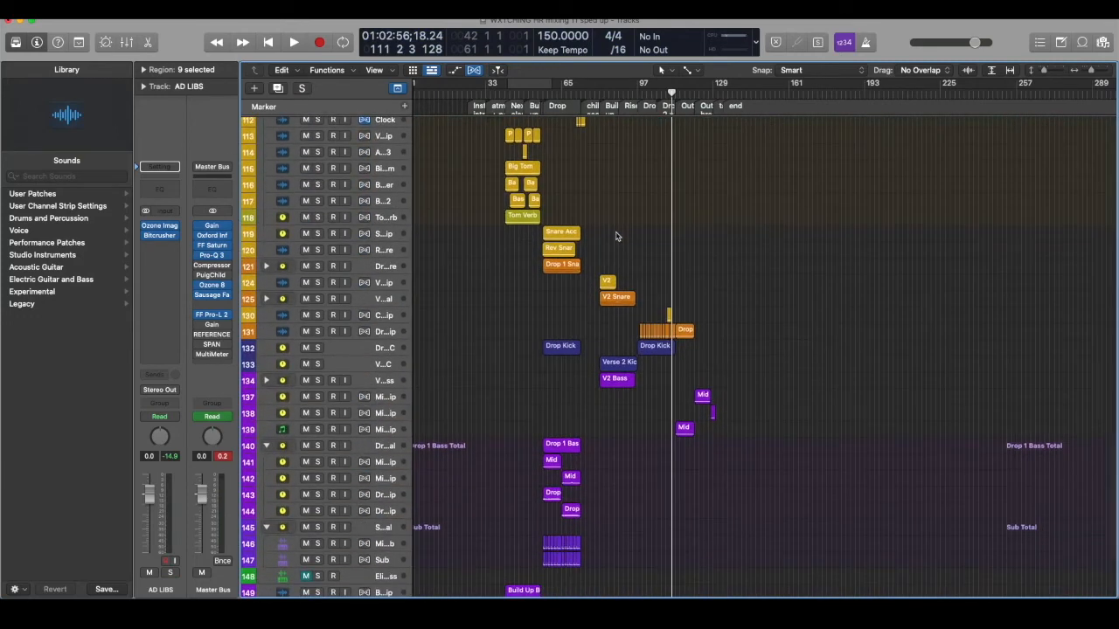
scroll(603, 210, up, 13)
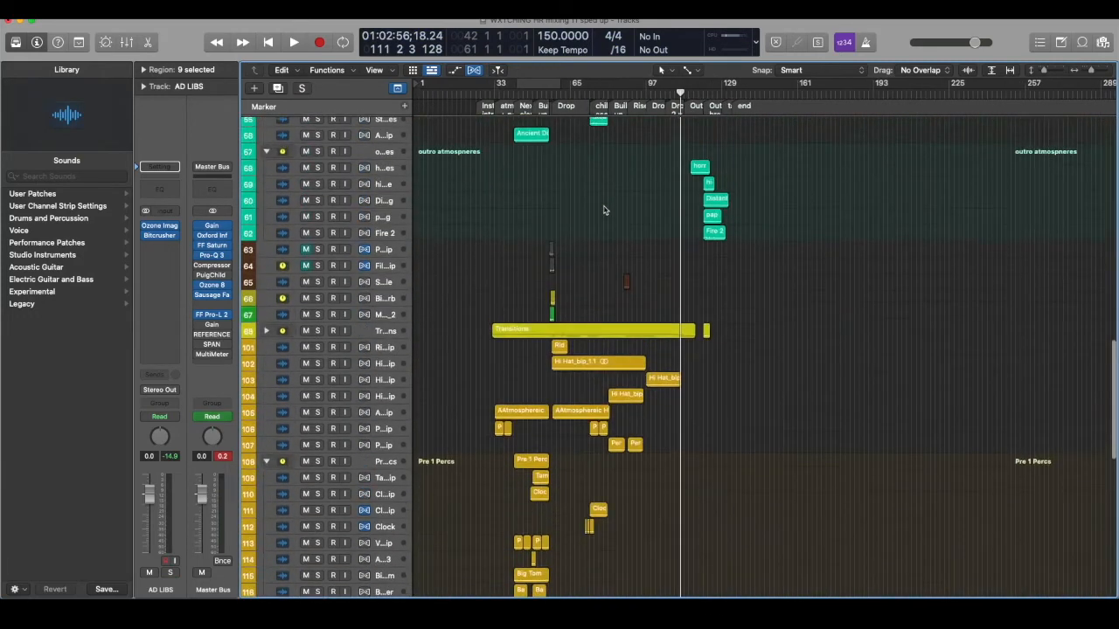
Step: Set the cycle range to bars 73–83 over the chill section
click(622, 201)
key(super+Right)
key(super+Right)
key(super+Right)
key(super+Right)
scroll(627, 198, left, 8)
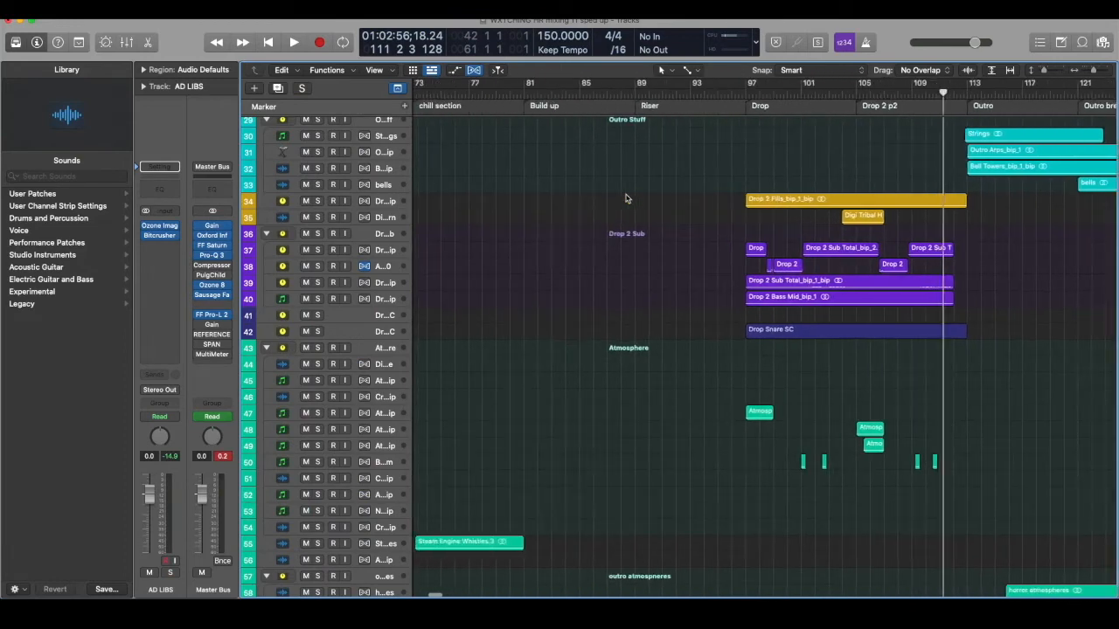
scroll(556, 176, left, 6)
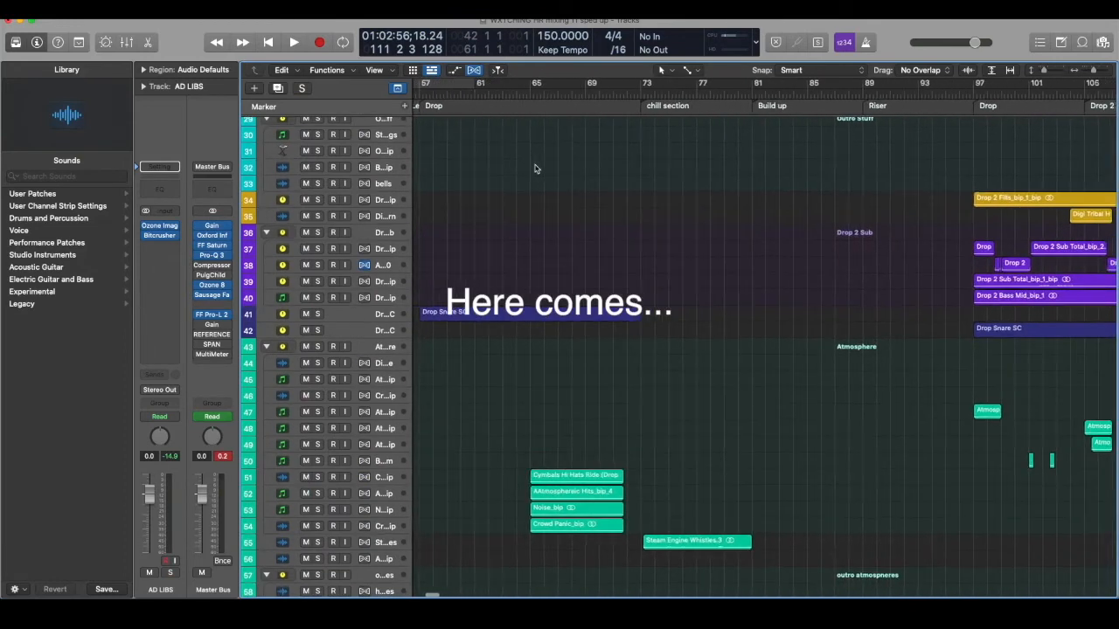
drag(638, 85, 773, 85)
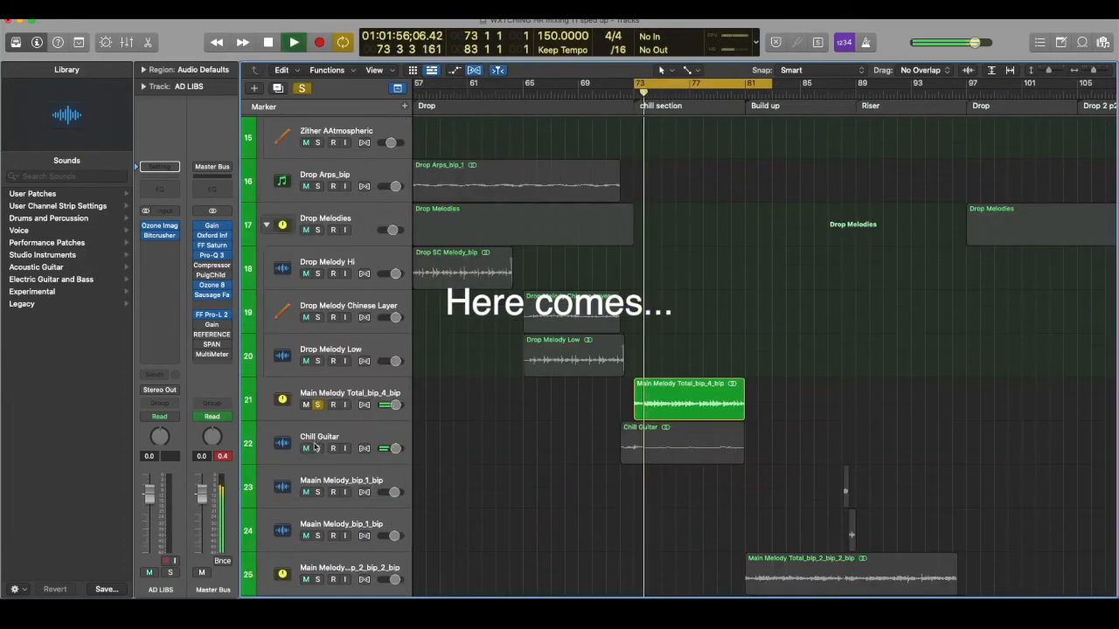
Step: Solo Chill Guitar alongside the soloed Main Melody Total_bip_4 track, select the guitar track, and clear the melody's solo
click(317, 450)
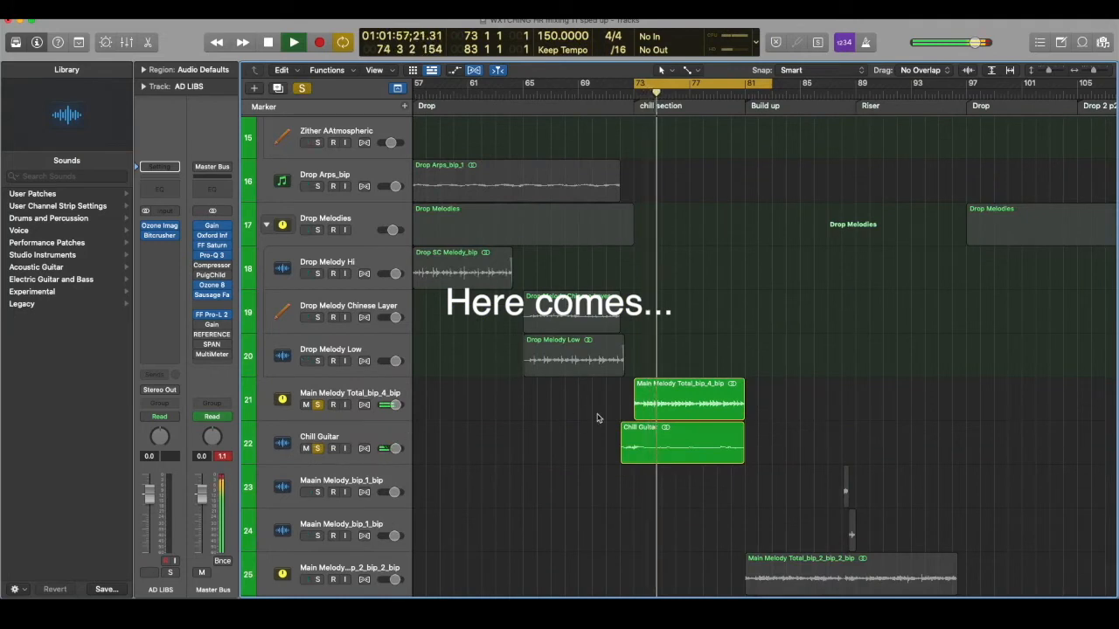
click(390, 437)
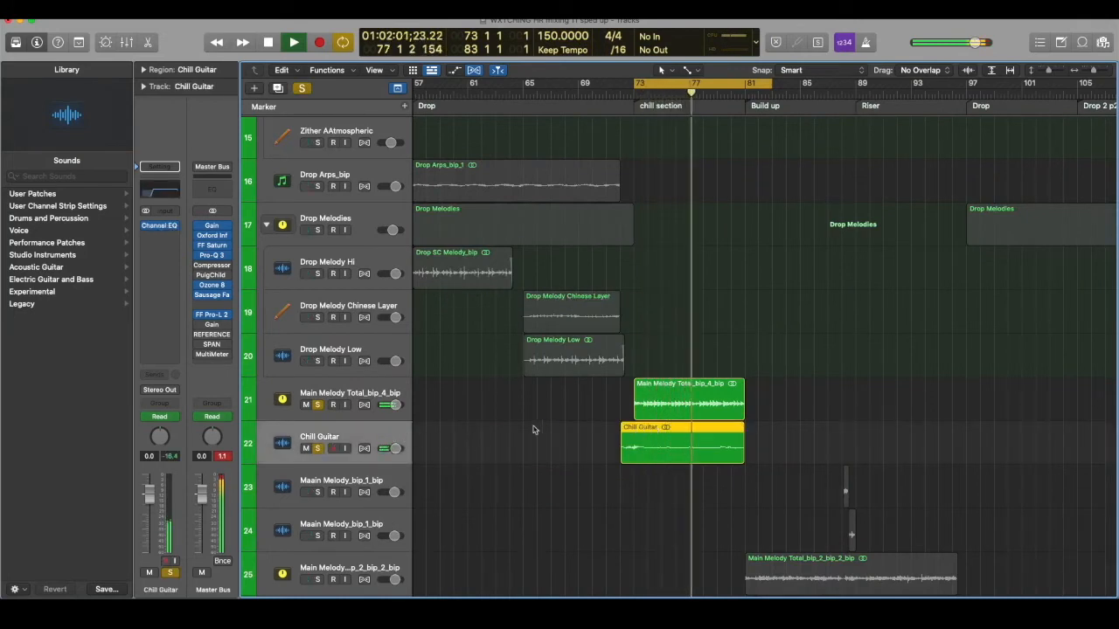
click(318, 405)
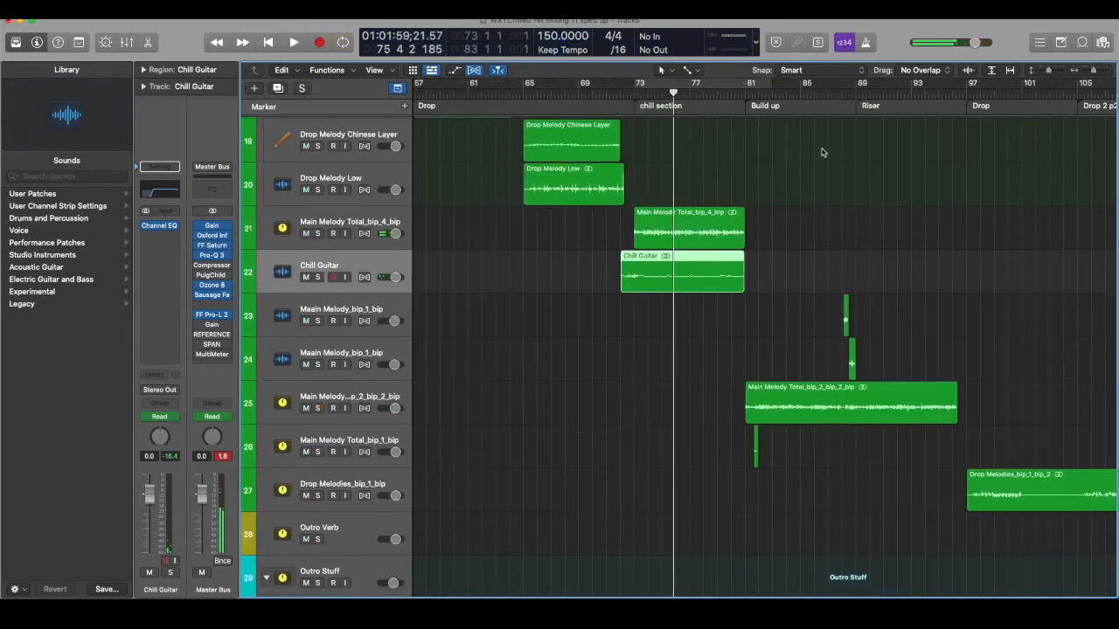
Step: Set the cycle range to bars 113–134, from the Outro through the tail
scroll(890, 198, right, 15)
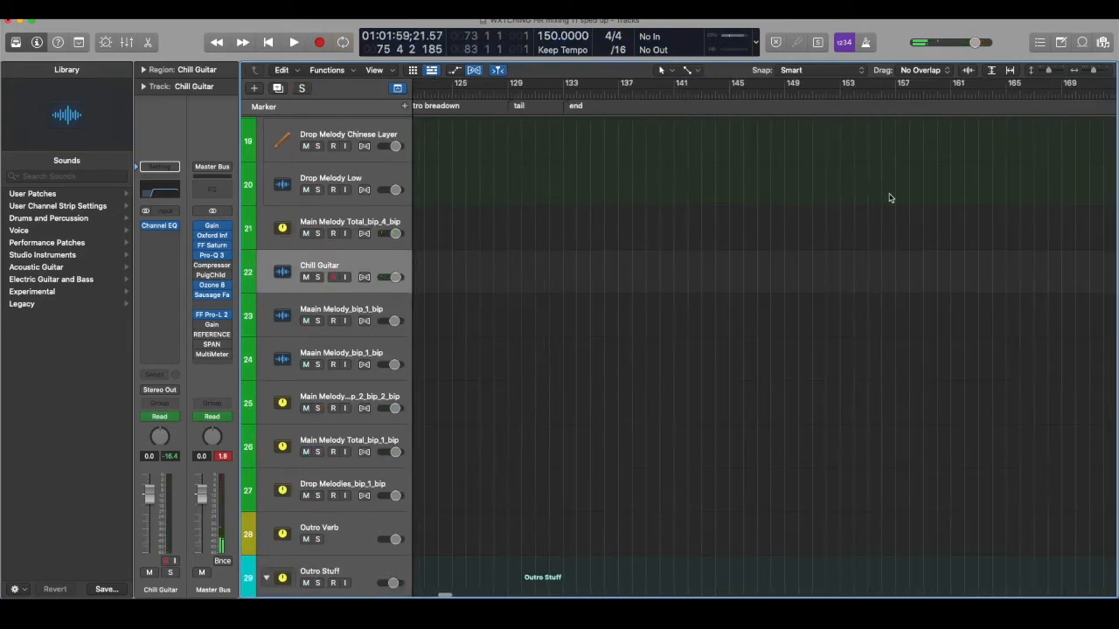
scroll(890, 198, down, 15)
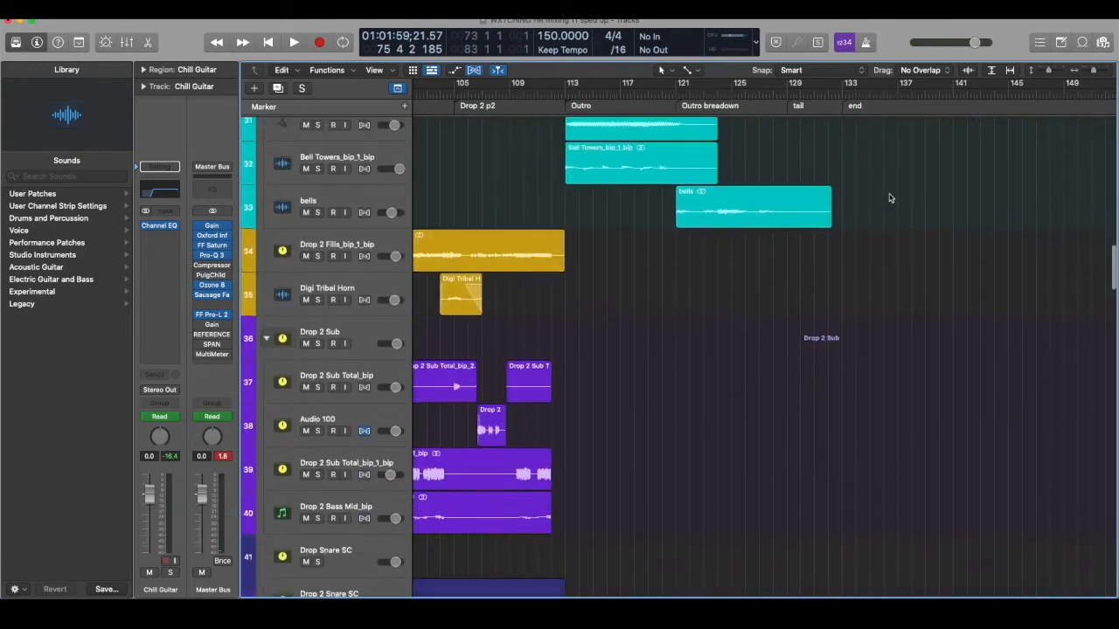
scroll(887, 195, up, 6)
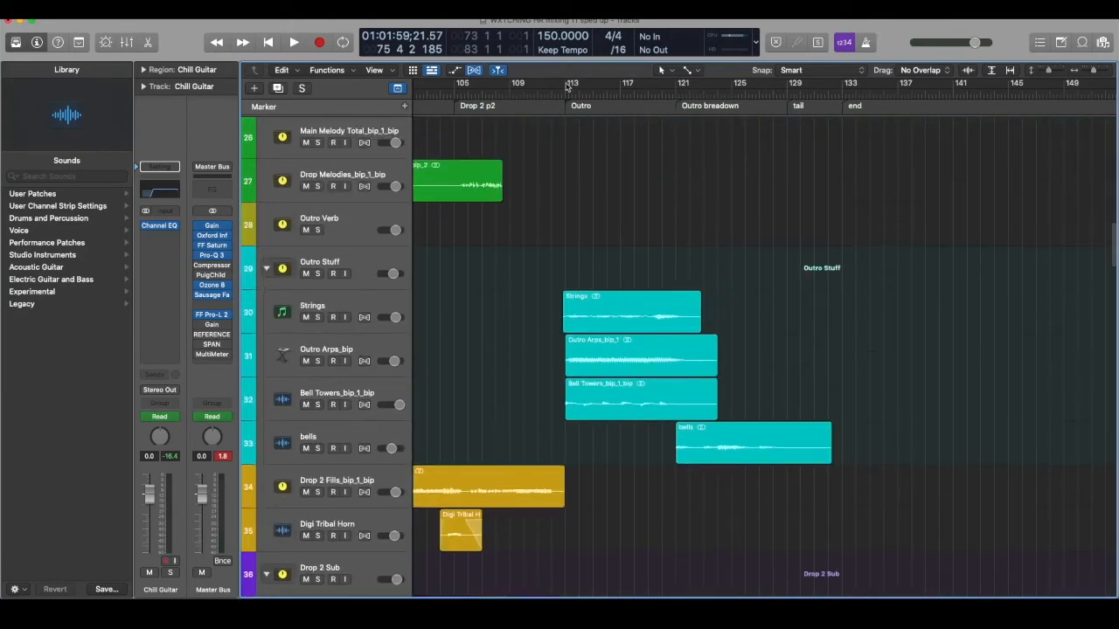
drag(568, 85, 845, 86)
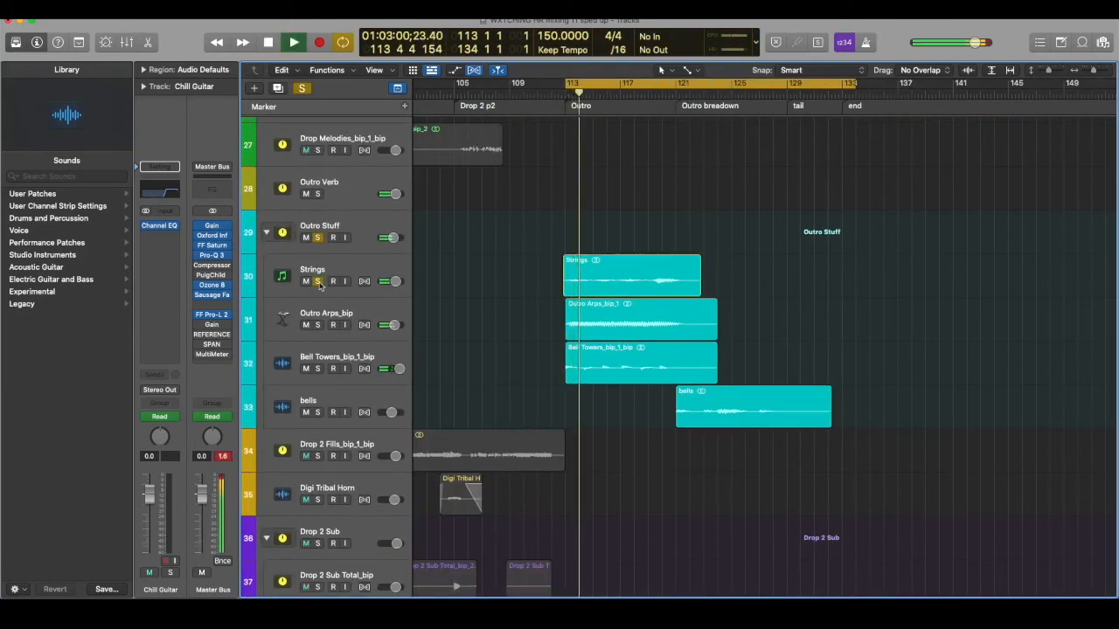
Step: Compare the Outro with and without Strings soloed, leaving Strings soloed and stopping playback at bar 117
click(317, 281)
click(317, 282)
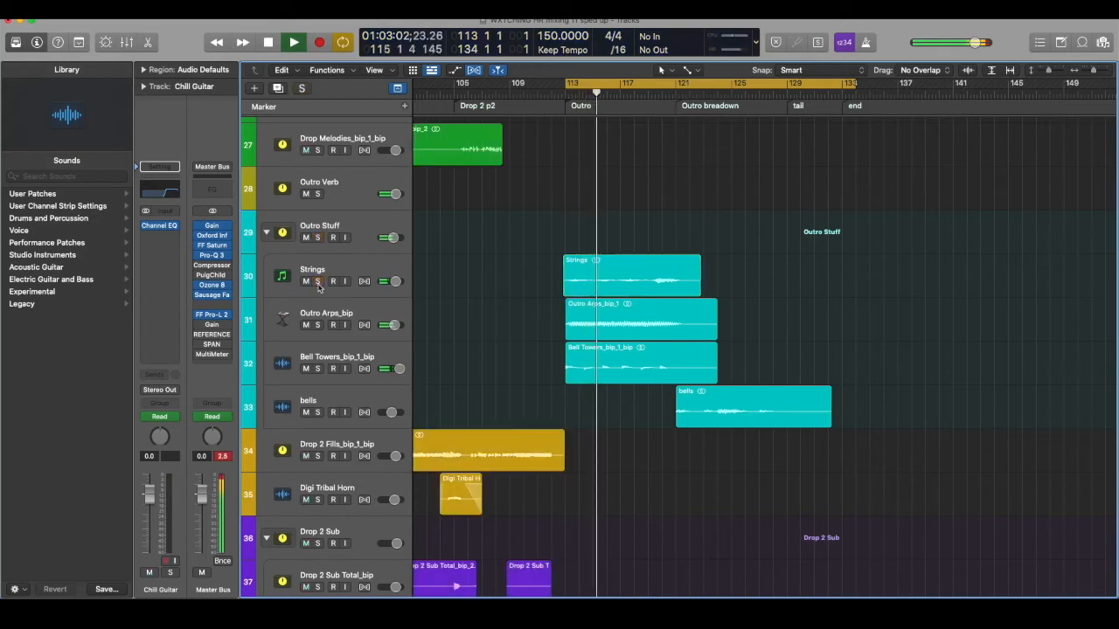
click(317, 281)
click(317, 281)
click(317, 282)
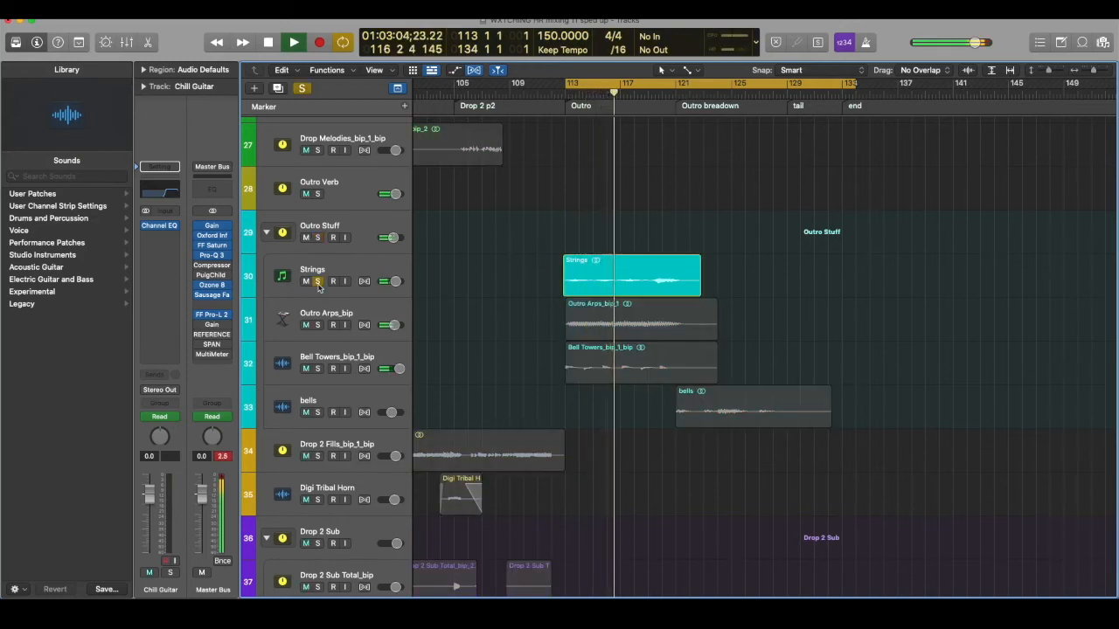
key(space)
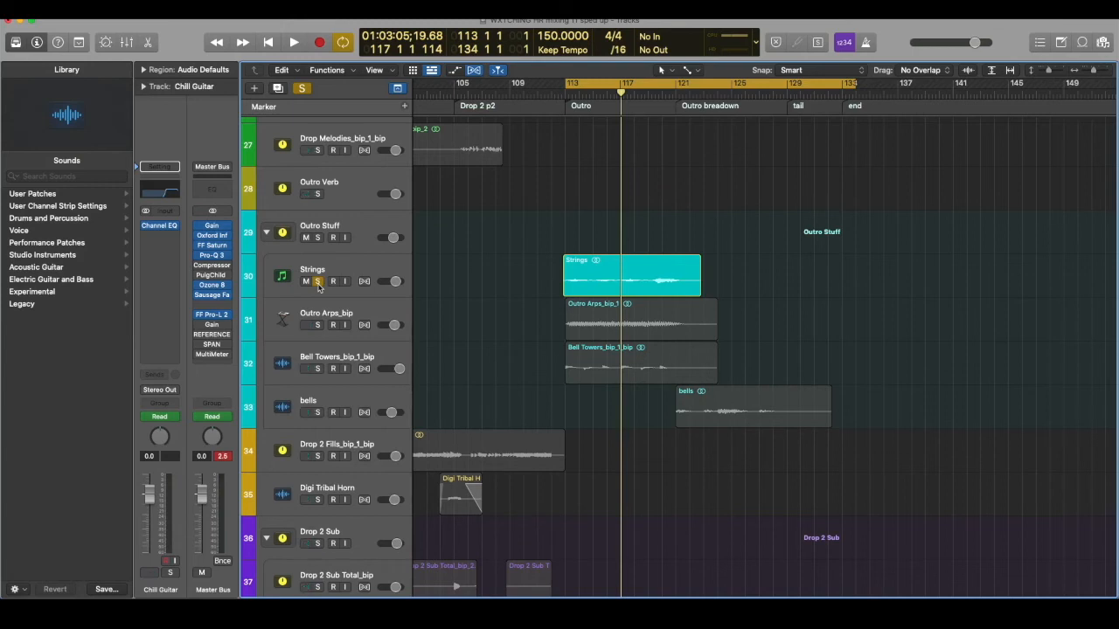
Step: Select the Strings track, play it from bar 117 with its plug-ins bypassed, and re-enable OTT, Pitch Correction, Ozone 8 Imager and Pro-Q 3
click(359, 270)
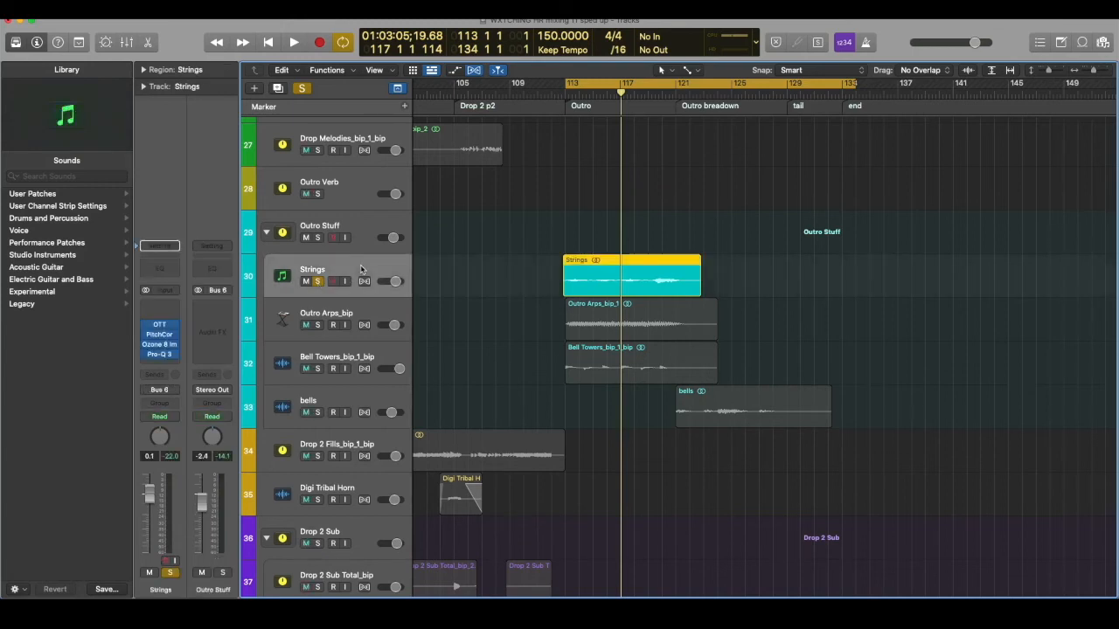
key(space)
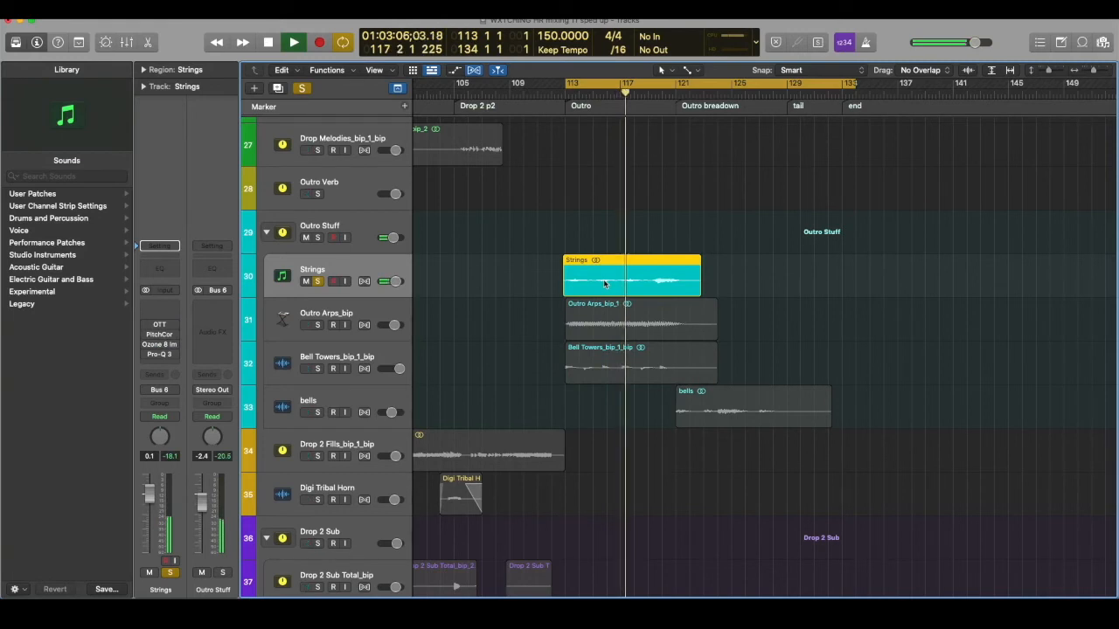
key(space)
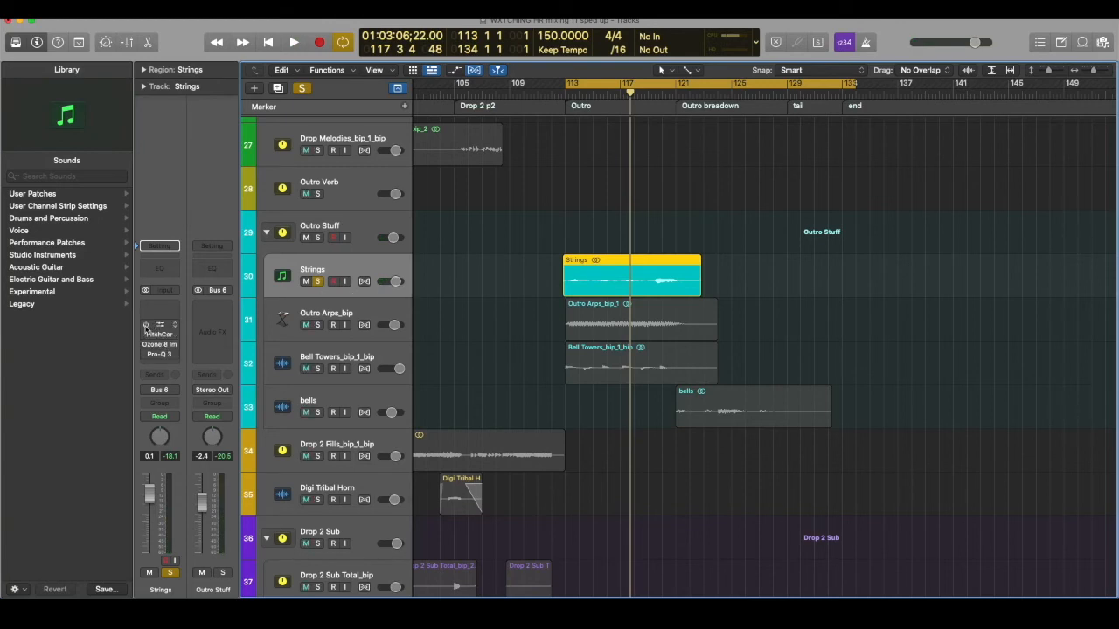
drag(146, 326, 147, 355)
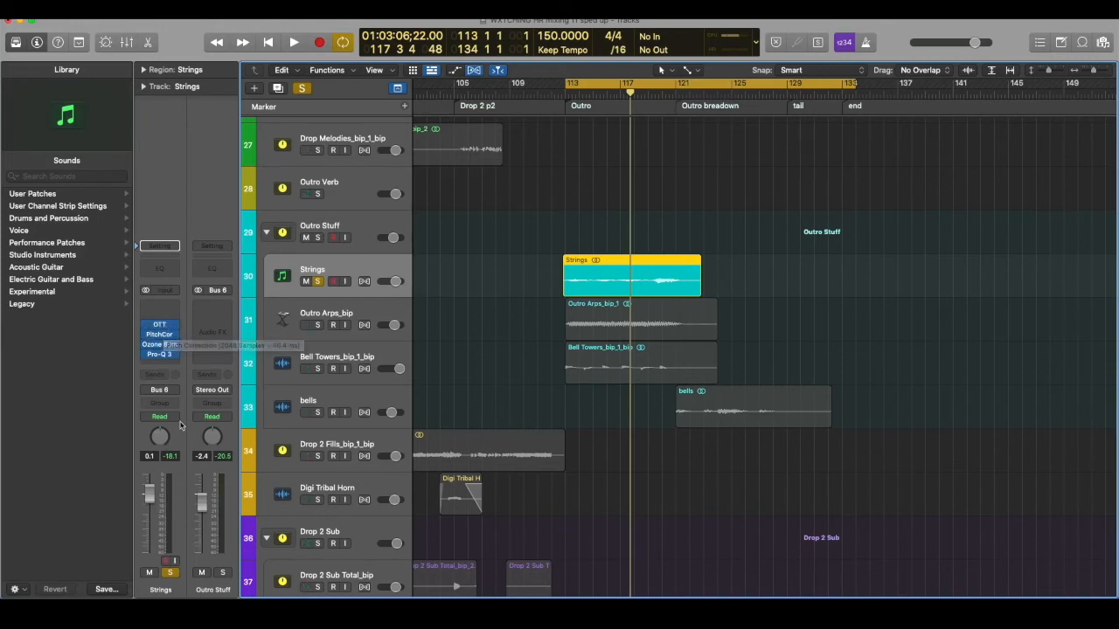
Step: Check the Pitch Correction settings on the Strings track, close the plug-in and play the soloed strings in the Outro
click(161, 335)
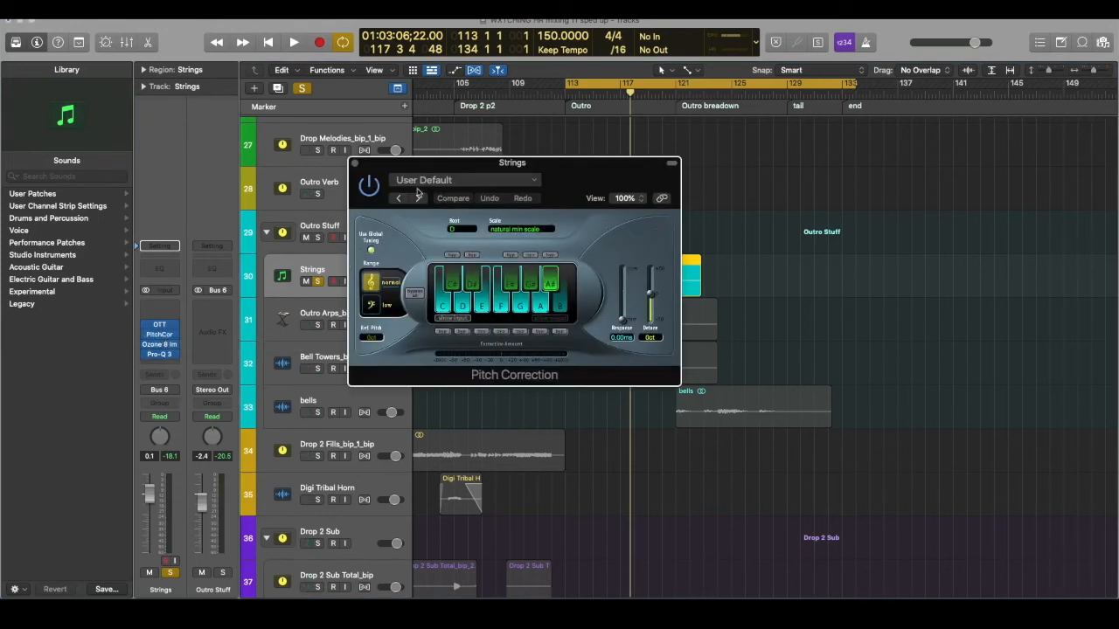
click(355, 163)
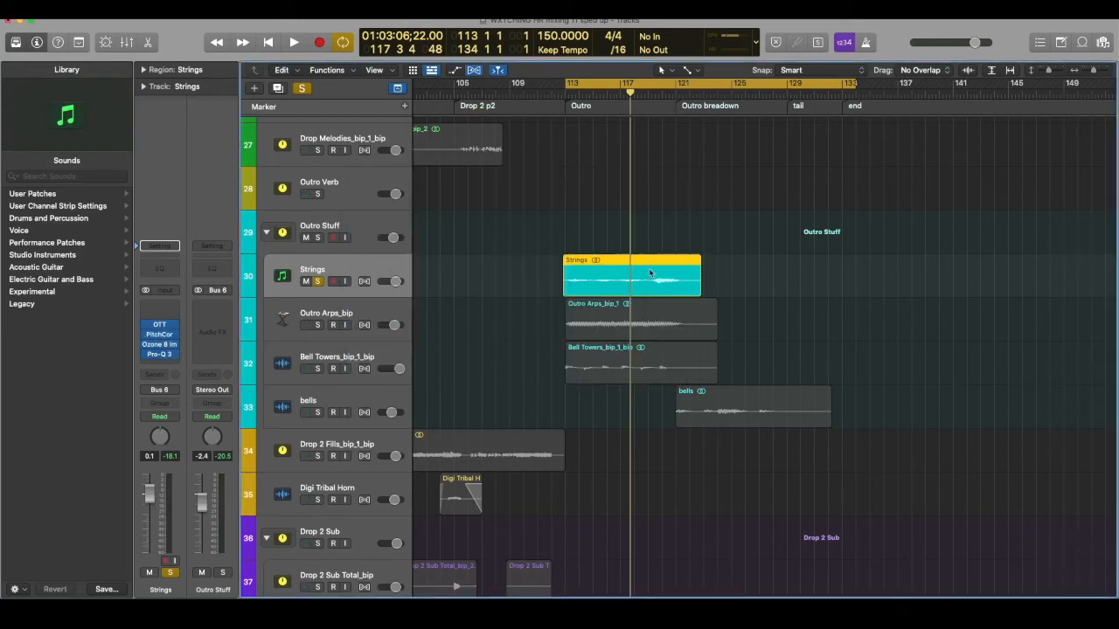
key(space)
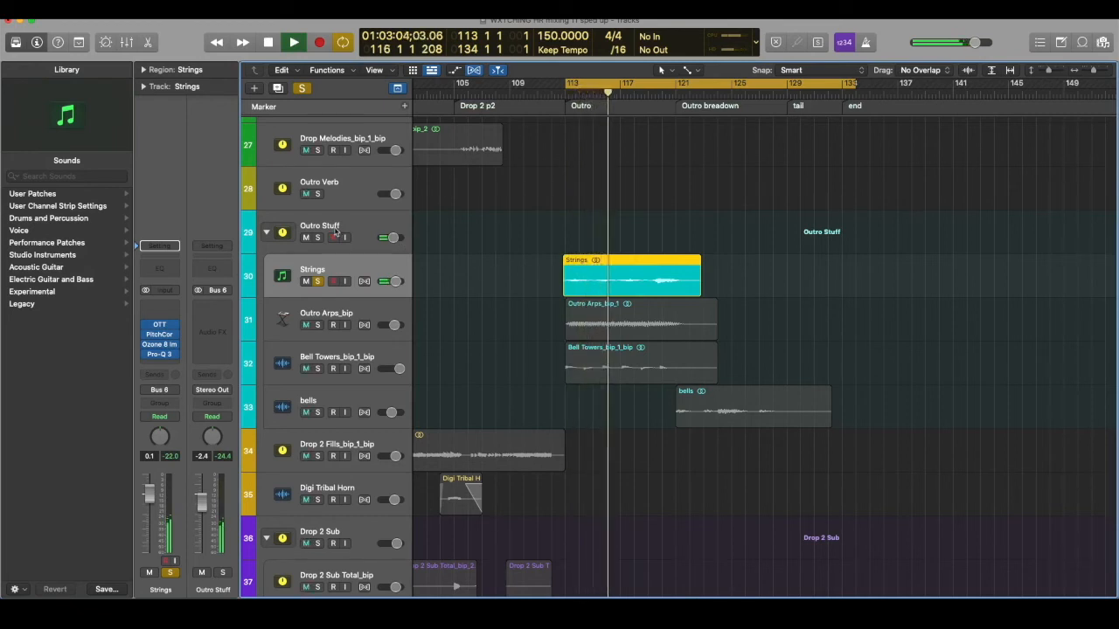
Step: Briefly solo Outro Arps_bip with the Strings, clear its solo again and restart playback from bar 113
click(318, 324)
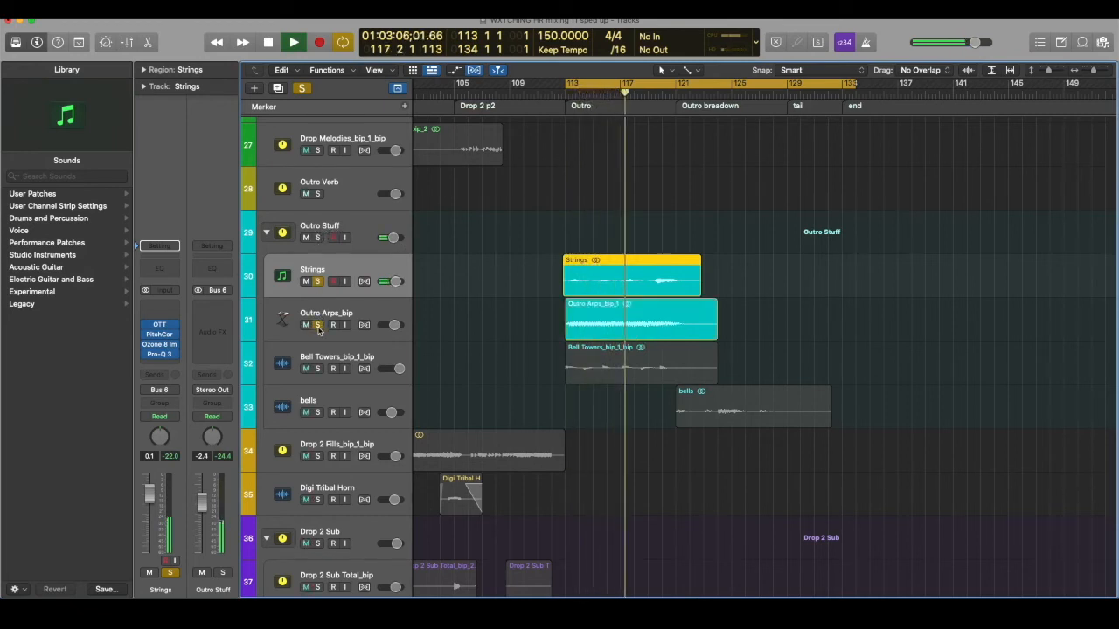
click(318, 327)
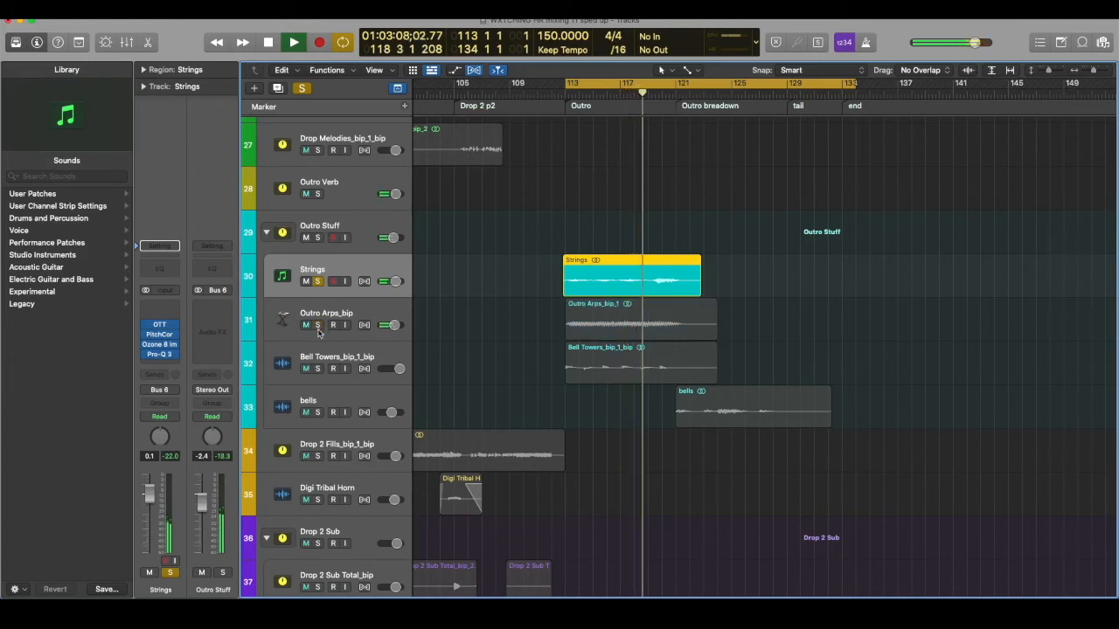
key(space)
key(shift+space)
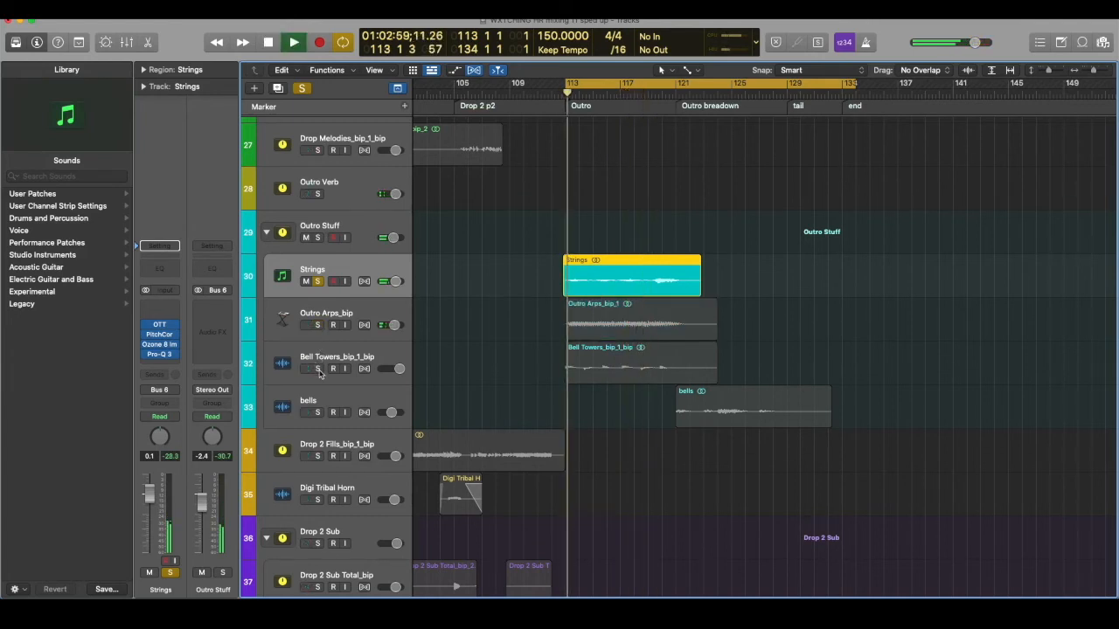
Step: Audition Bell Towers and Outro Arps soloed together with Strings, clear all solos and stop playback
click(317, 369)
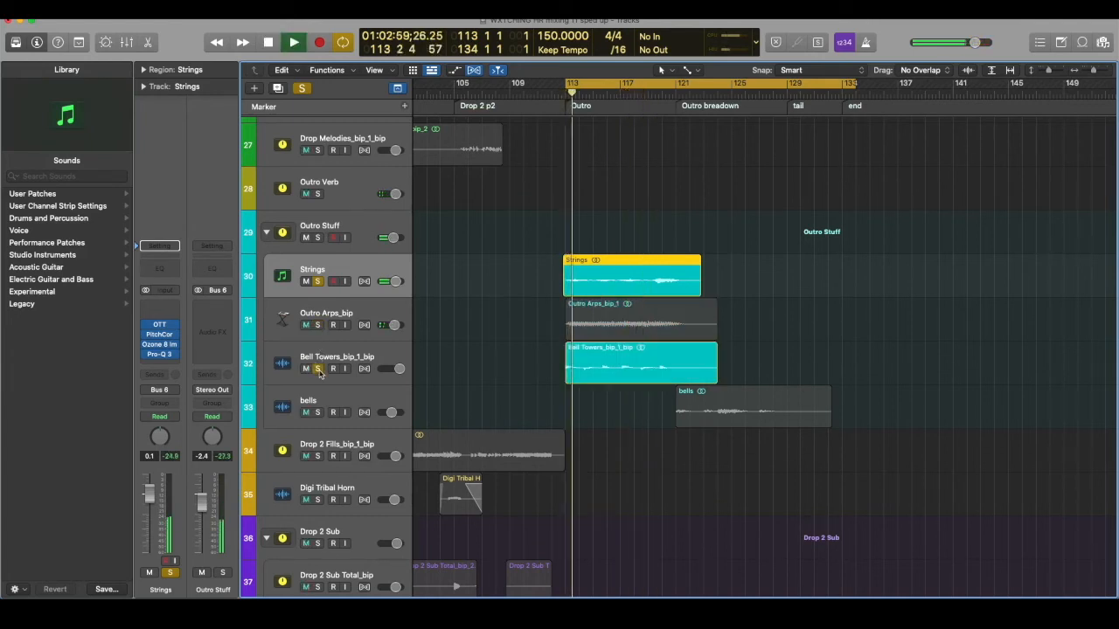
click(337, 321)
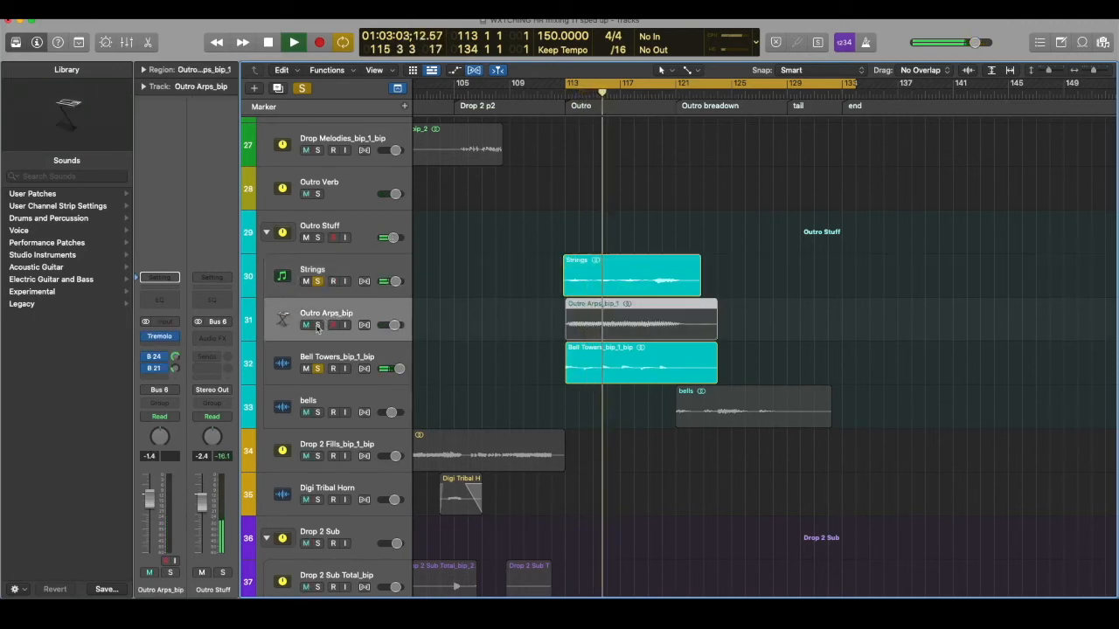
click(317, 325)
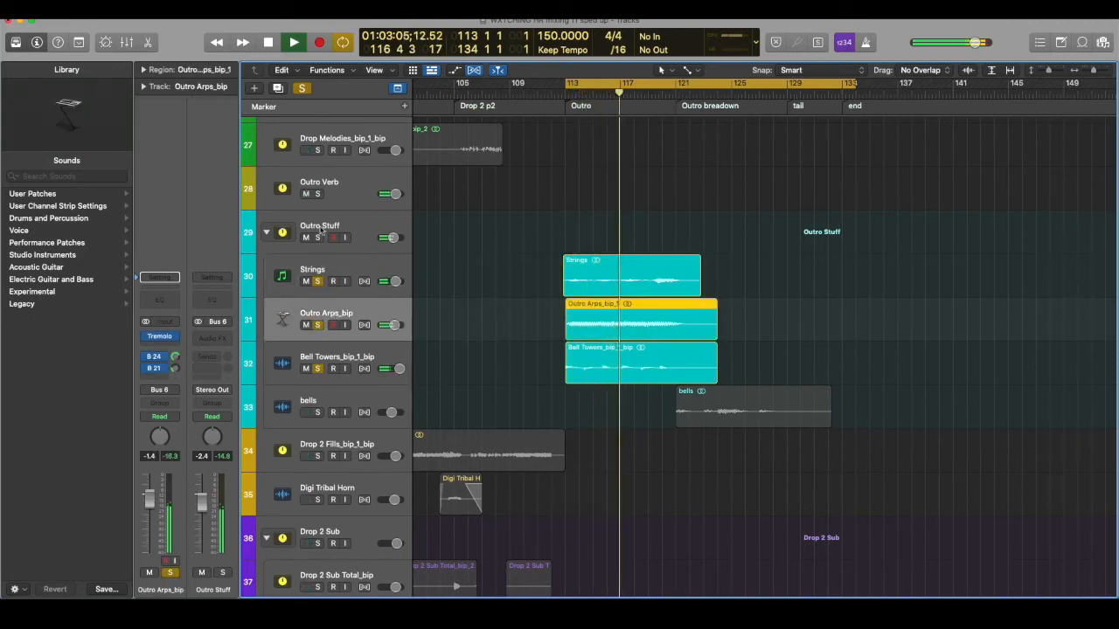
click(301, 89)
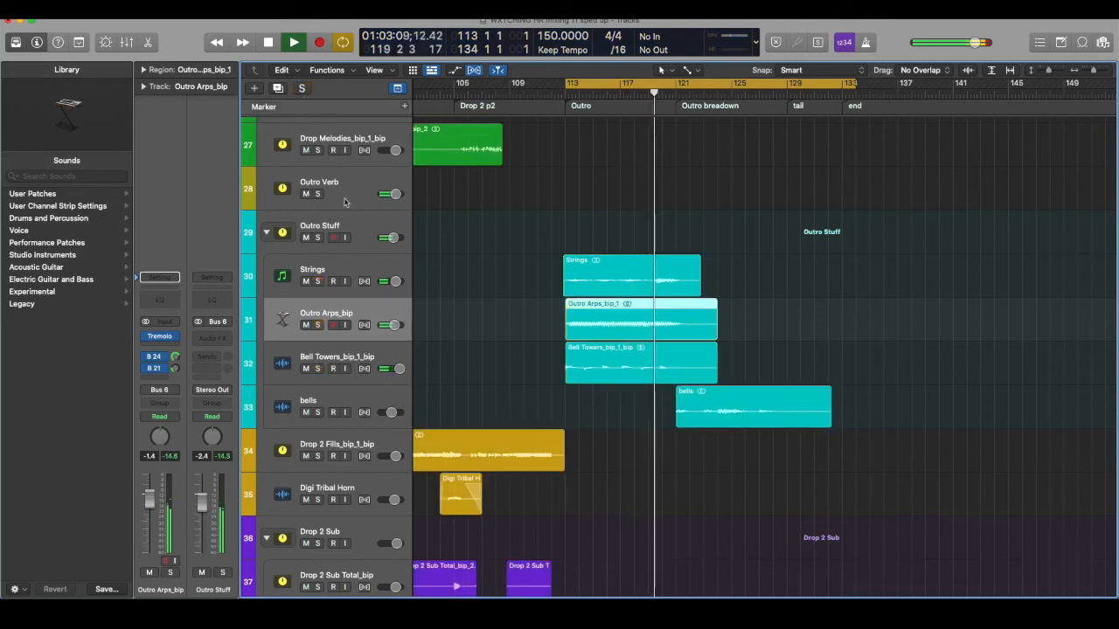
key(space)
Step: Play the soloed outro atmospheres through the Outro breakdown, select the Fire 2 track and stop in bar 128
click(369, 356)
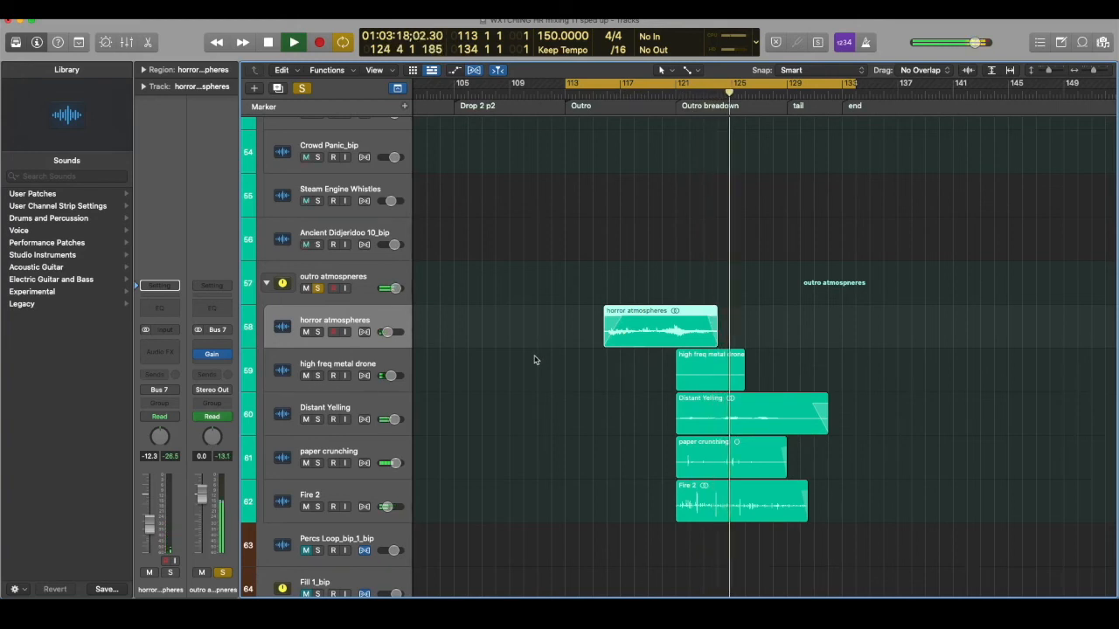
click(503, 489)
key(space)
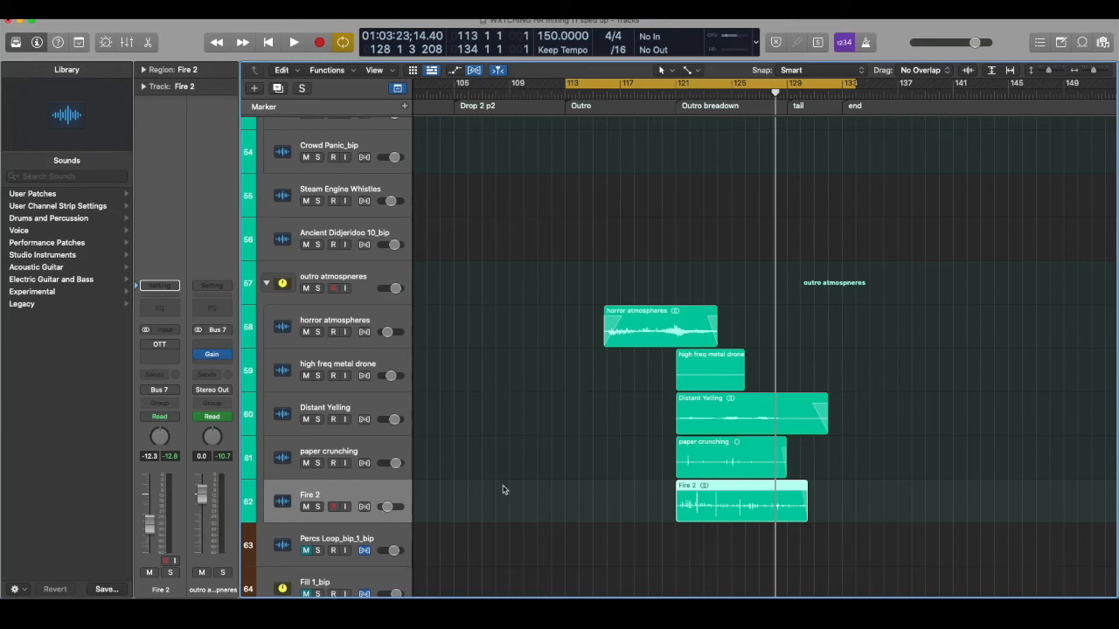
Step: Solo the Fire 2 track, turn off cycle playback and play from bar 128
click(318, 507)
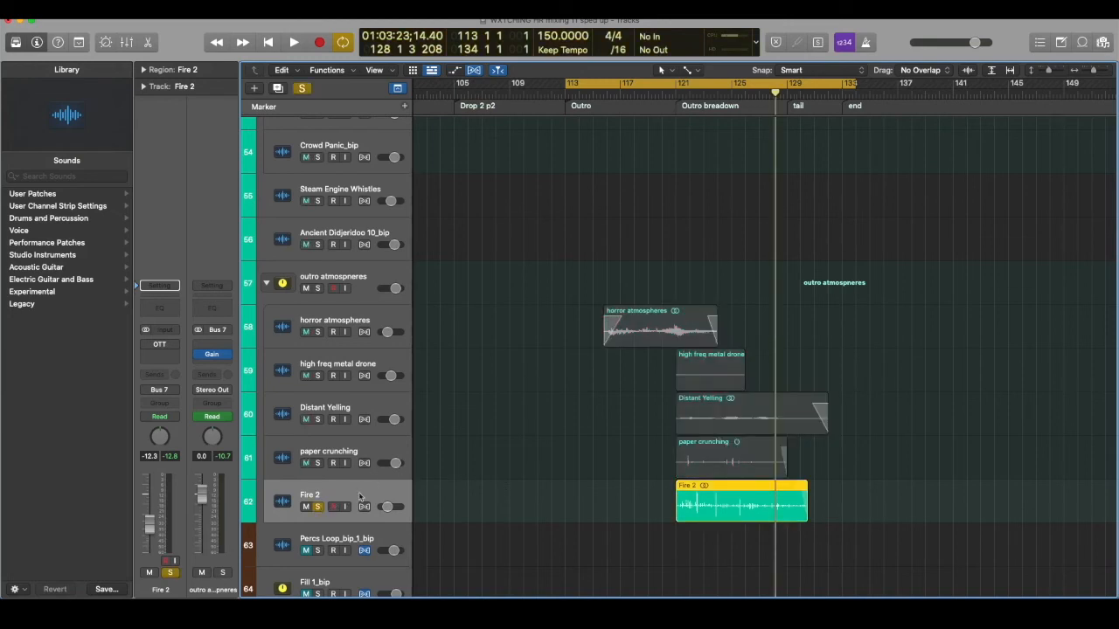
click(759, 83)
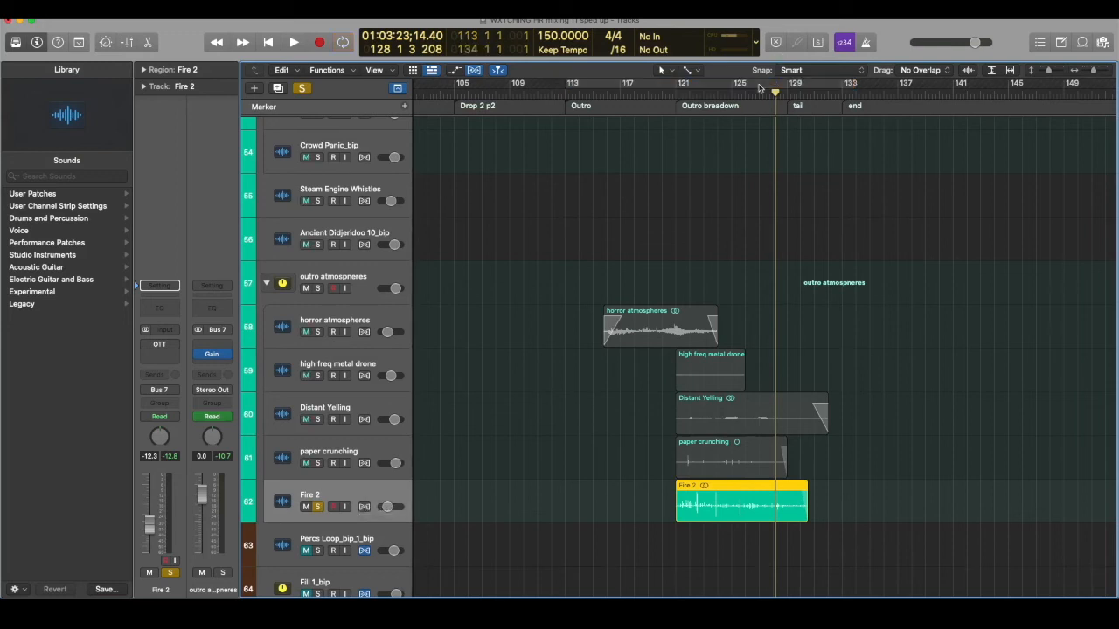
key(space)
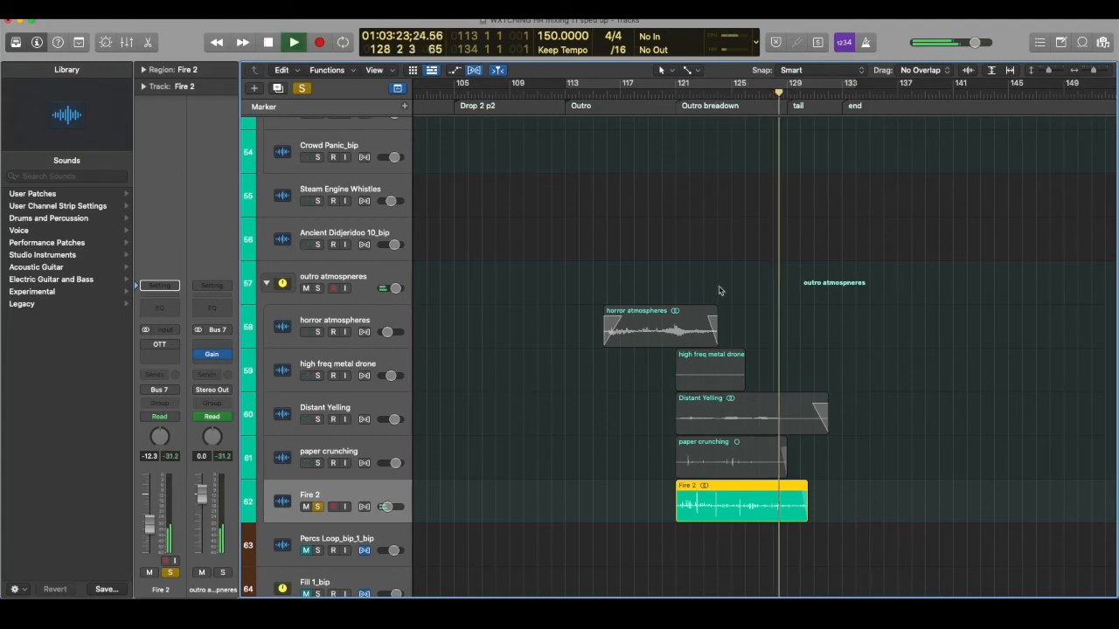
Step: Clear the Fire 2 solo, stop playback in bar 130 and bring the whole arrangement into view
click(317, 507)
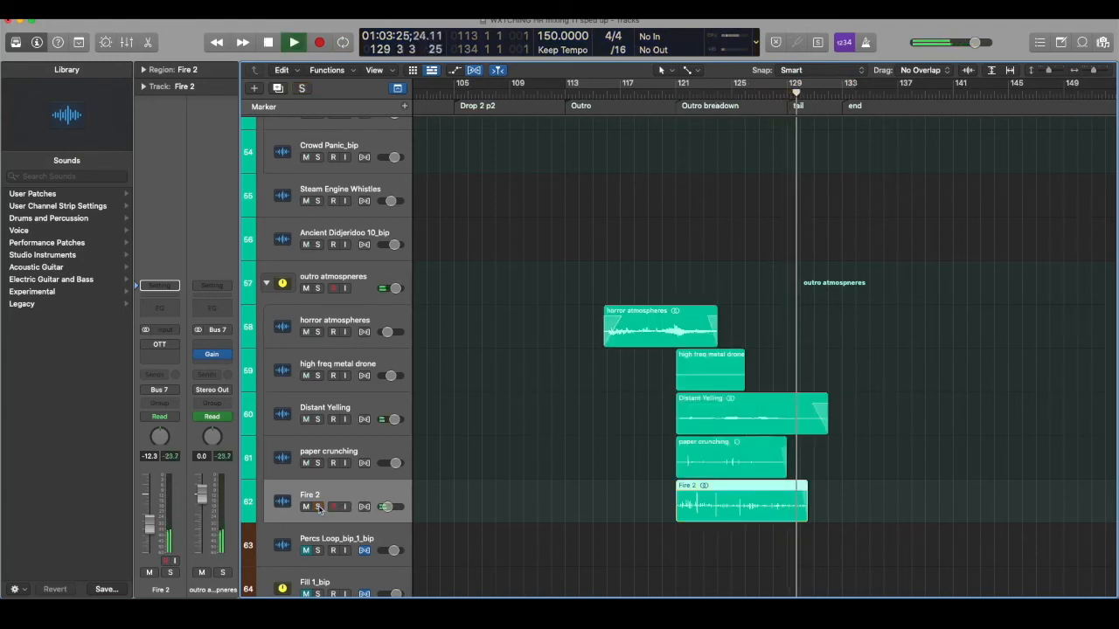
key(space)
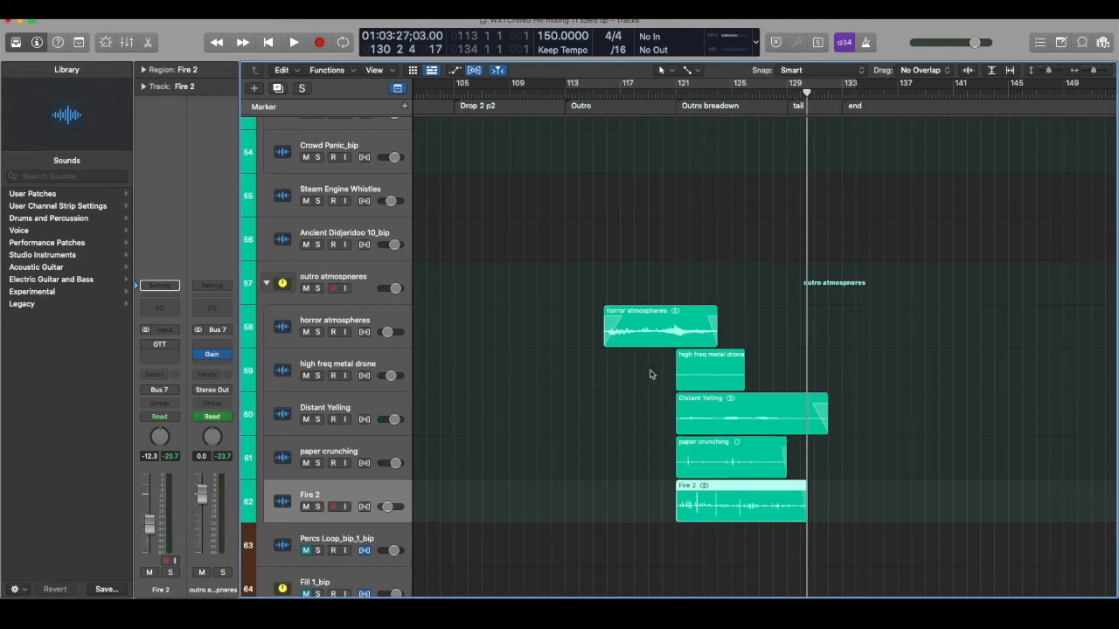
key(z)
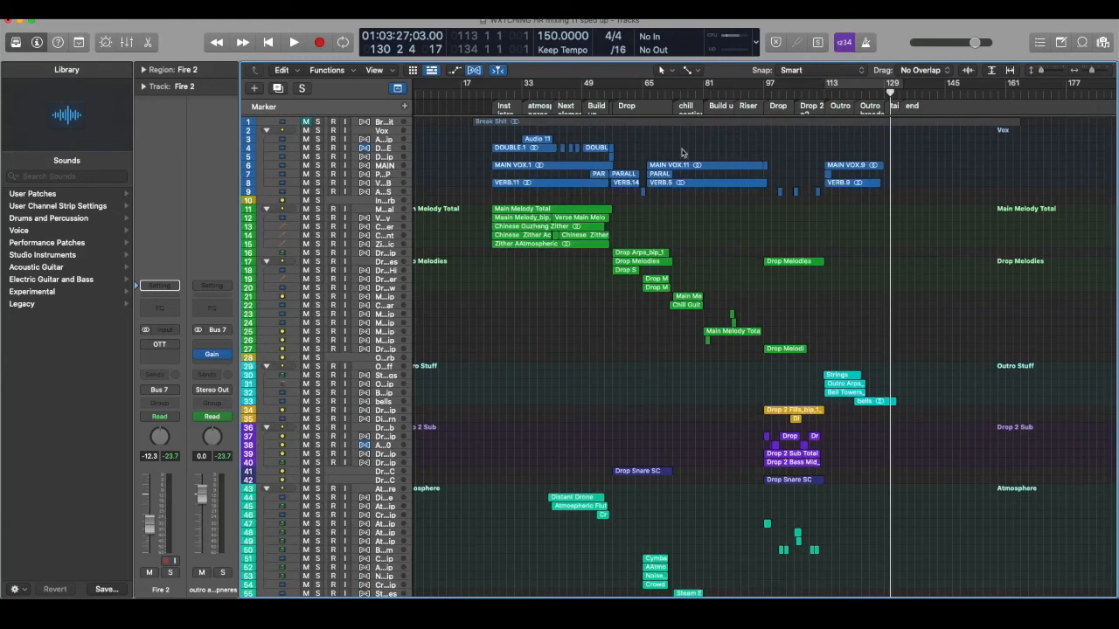
Step: Move the playhead to bar 61 in the Drop section and select the Master Bus track to show its channel strip
click(626, 94)
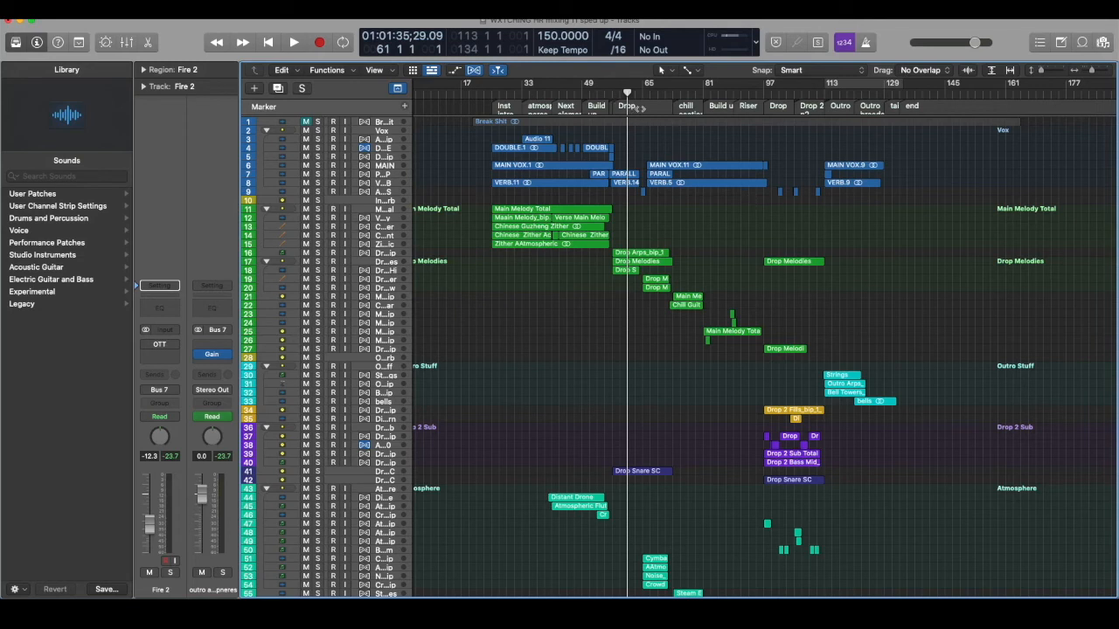
scroll(846, 244, down, 5)
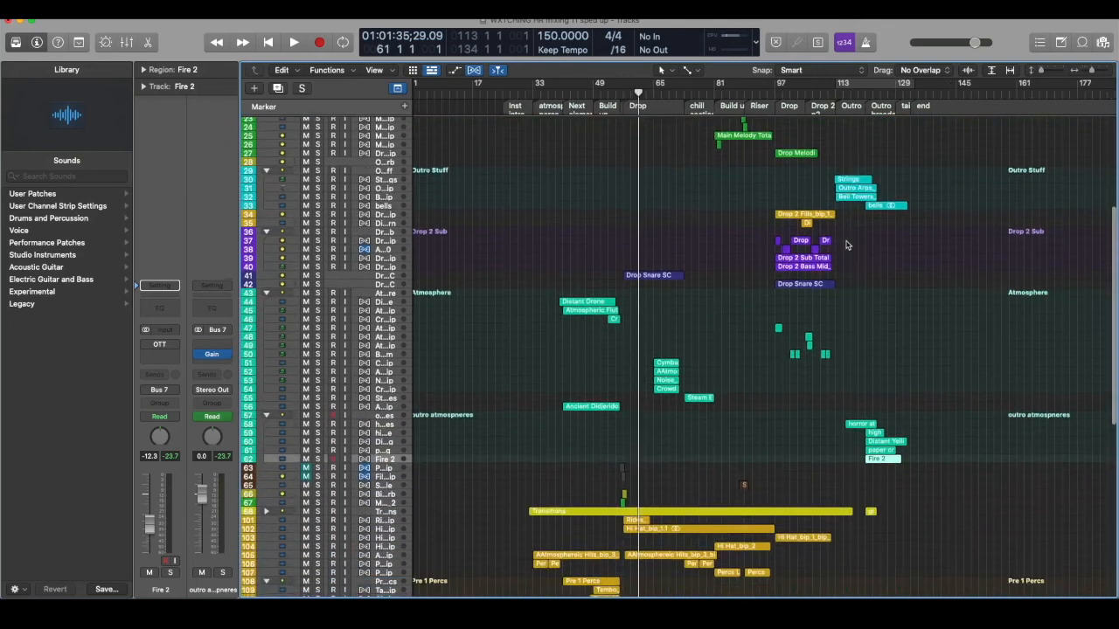
scroll(846, 244, down, 2)
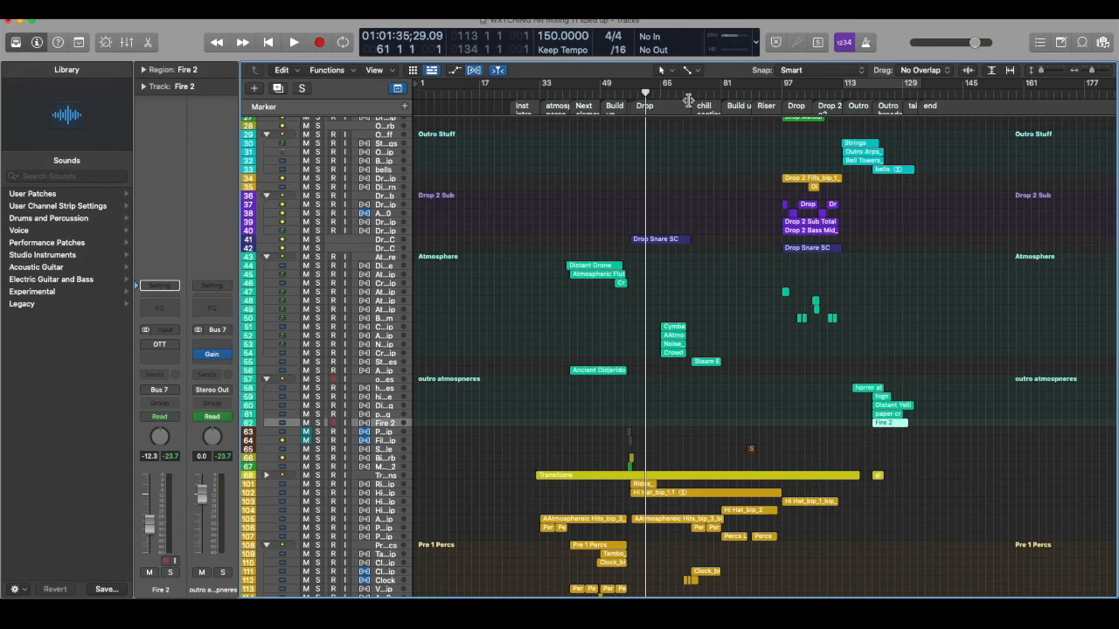
scroll(560, 337, down, 10)
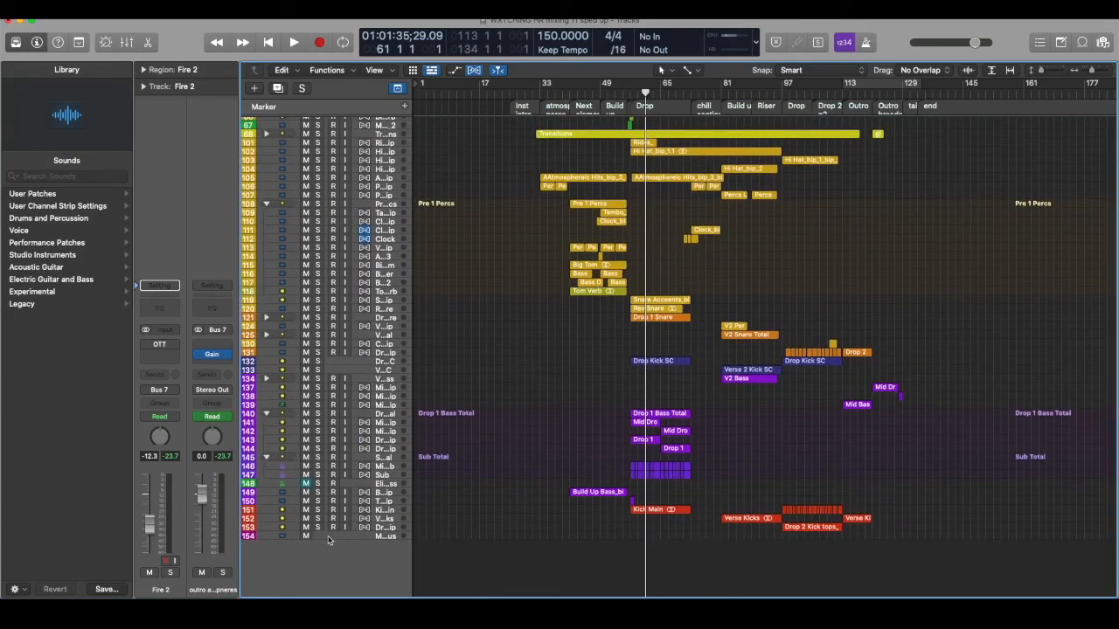
click(329, 537)
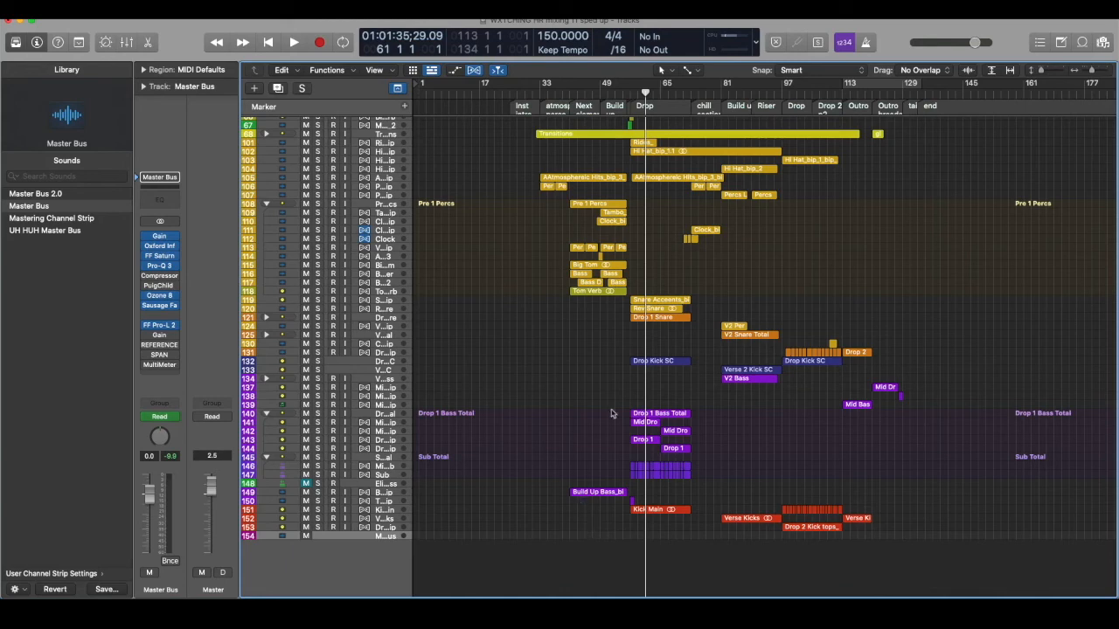
scroll(857, 213, up, 10)
scroll(856, 214, up, 5)
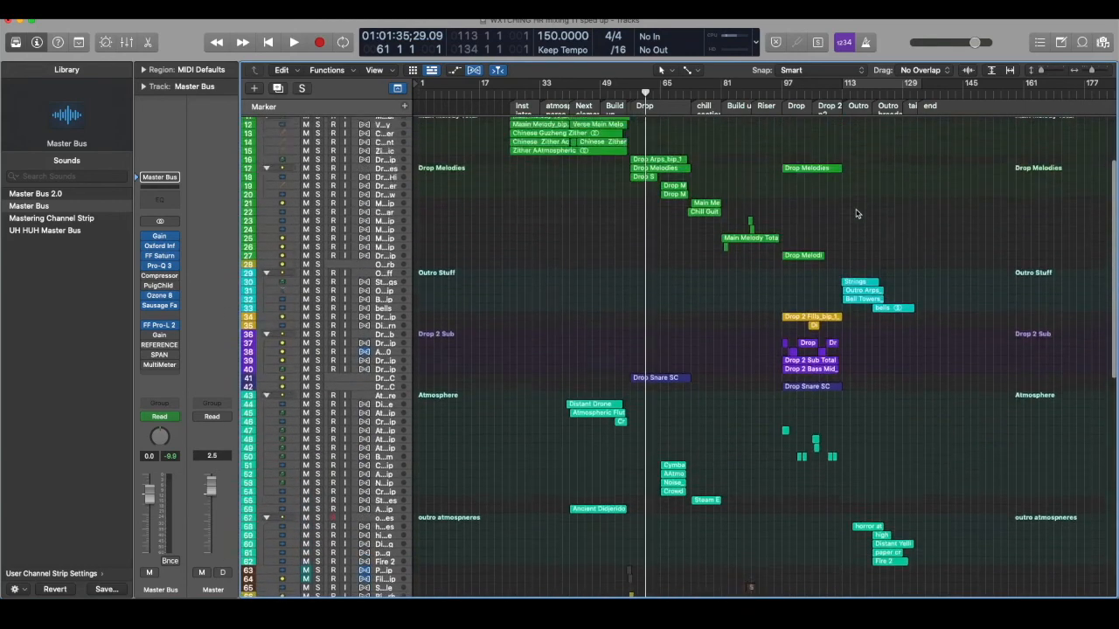
scroll(857, 214, down, 10)
scroll(857, 213, down, 6)
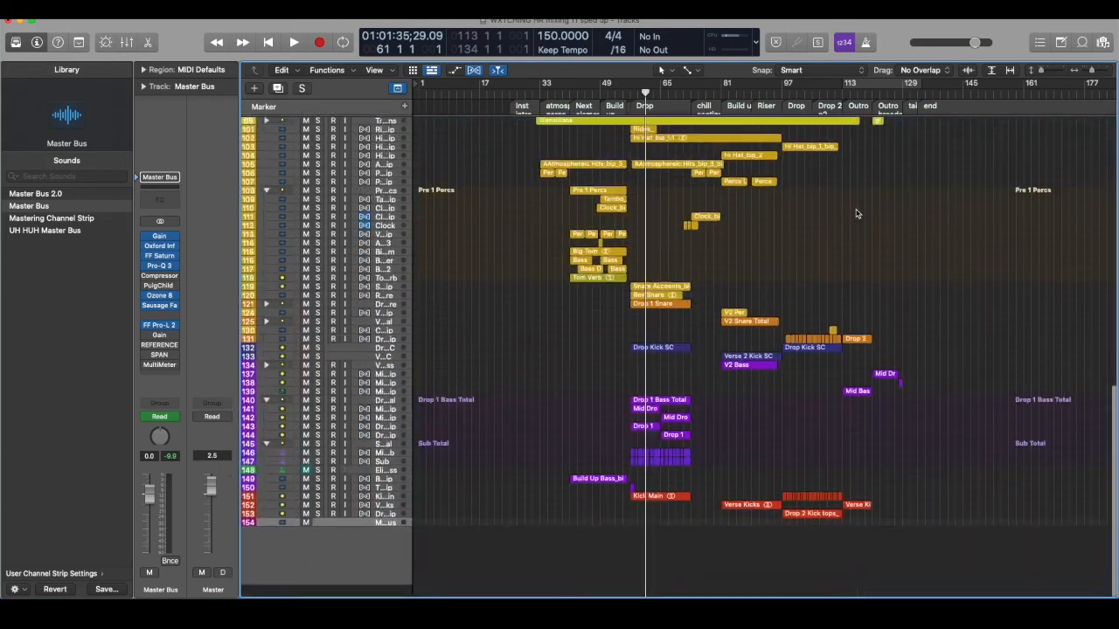